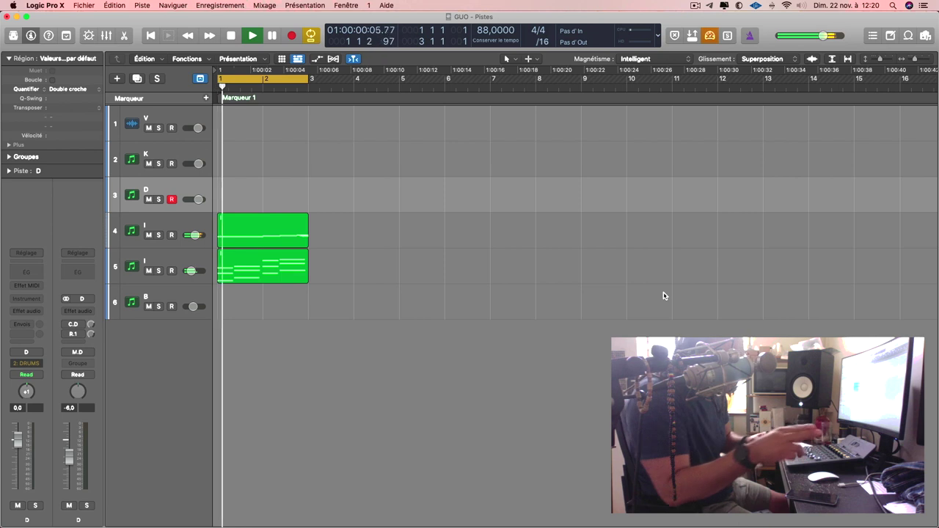
Step: With track 4 muted, bounce the chord region on track 5 in place to a new track named PAD1, and delete the source region
click(147, 235)
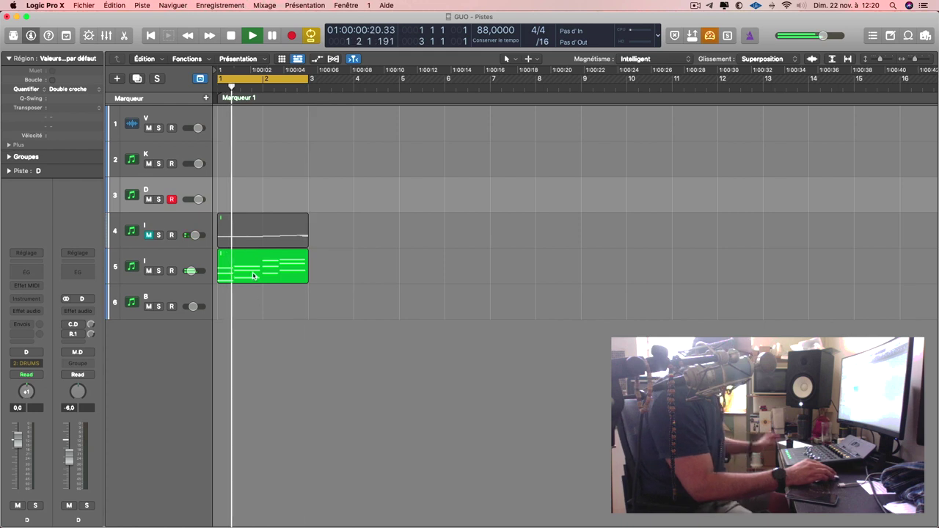
key(space)
right_click(279, 267)
click(321, 272)
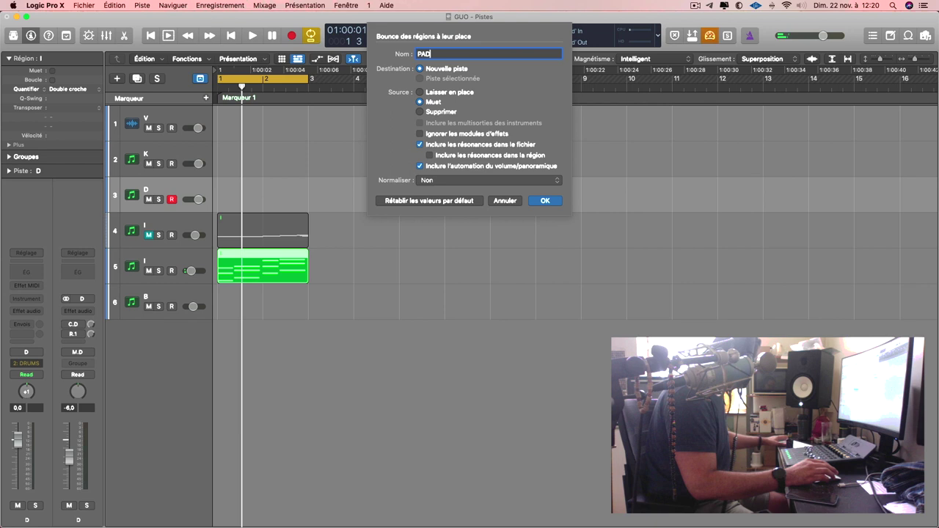
key(Return)
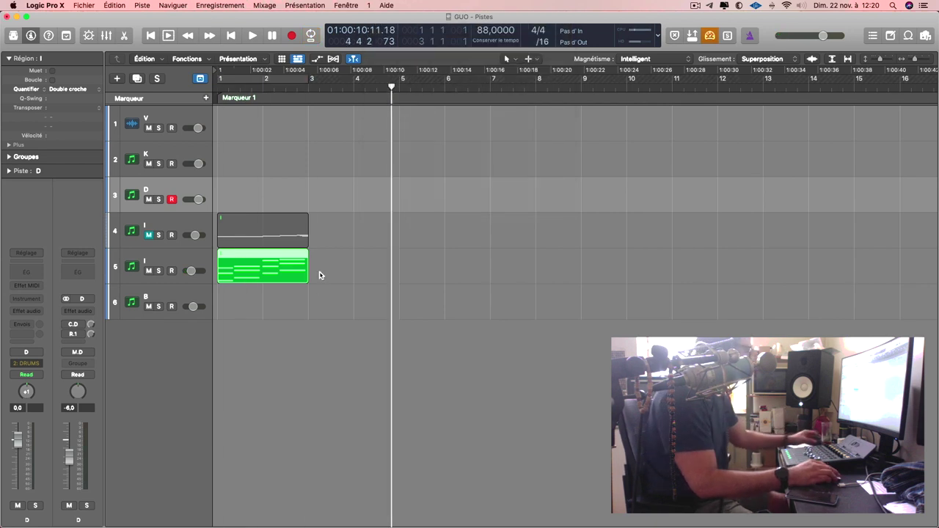
click(252, 270)
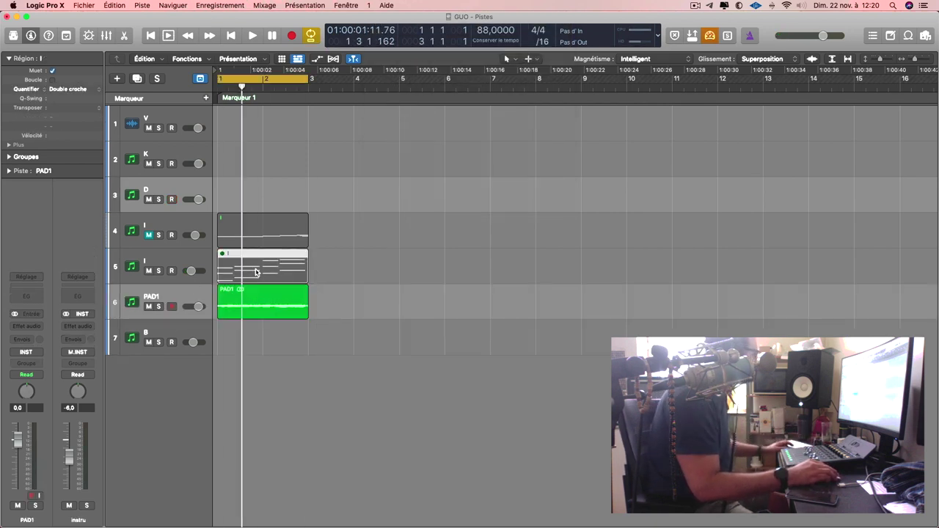
key(Delete)
Step: Solo track 4 and bounce its region in place to a new track named BASSE, with the source set to Muet
click(141, 234)
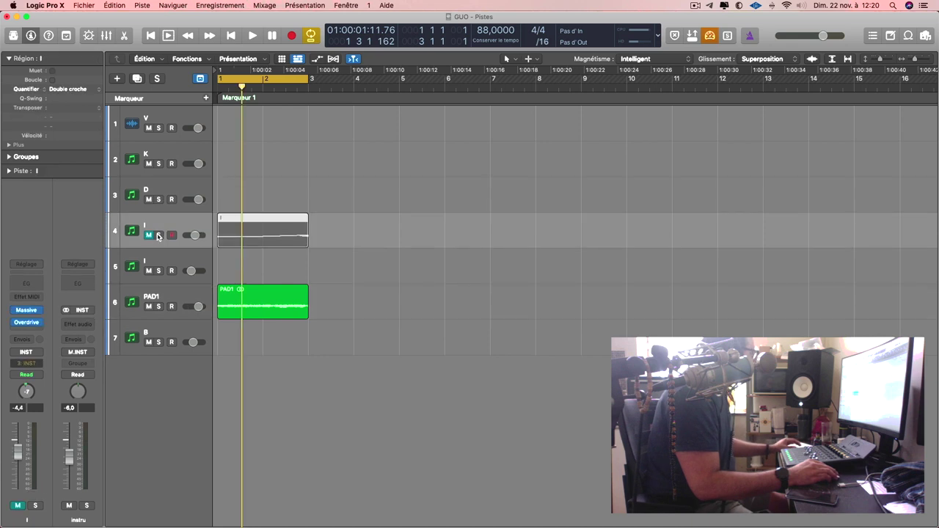
click(158, 236)
right_click(257, 236)
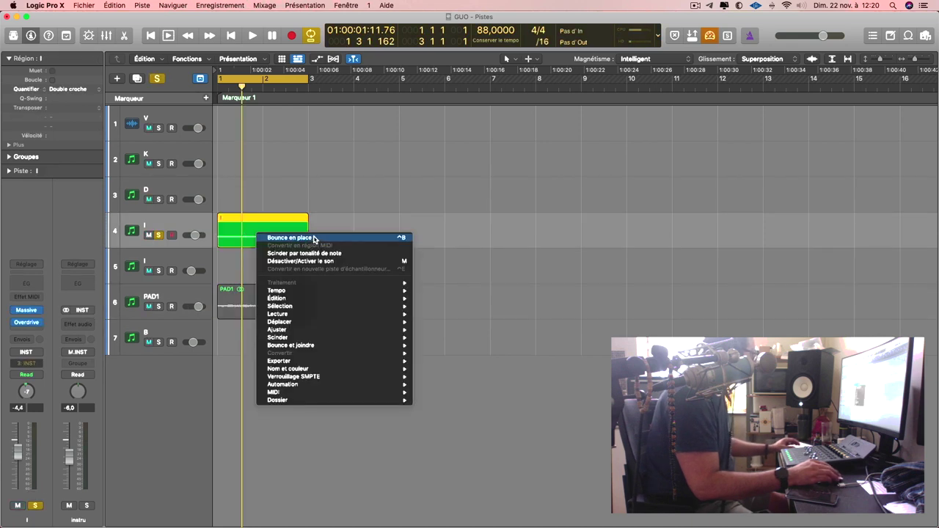
click(313, 239)
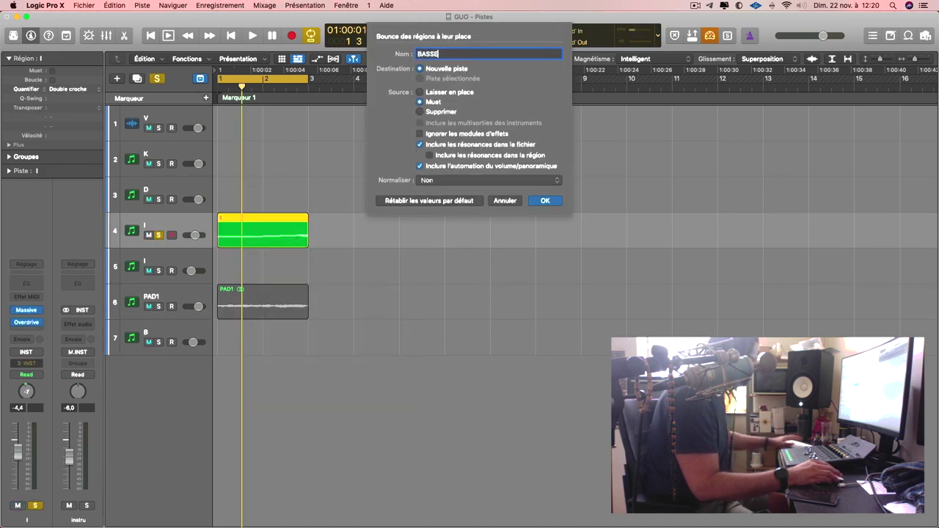
key(Return)
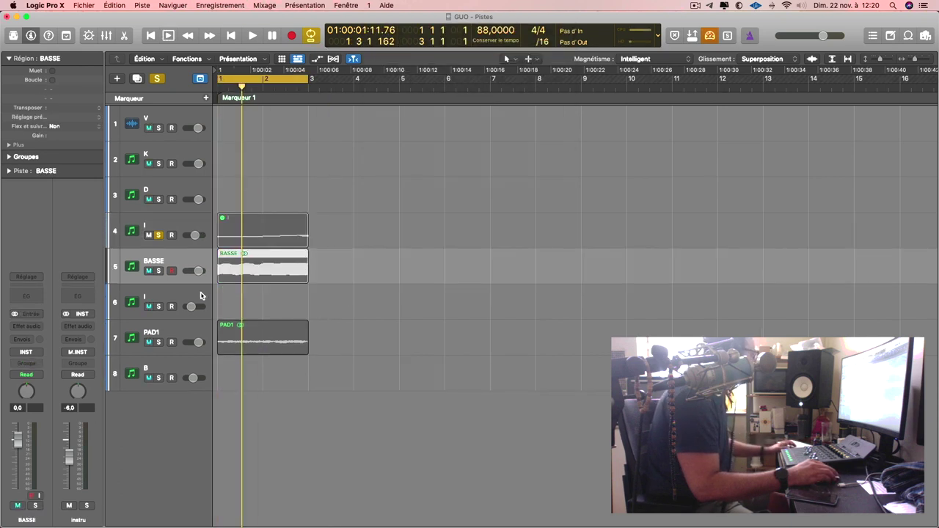
Step: Play the loop with PAD1 and BASSE soloed, and move the empty instrument track above BASSE
key(space)
click(158, 343)
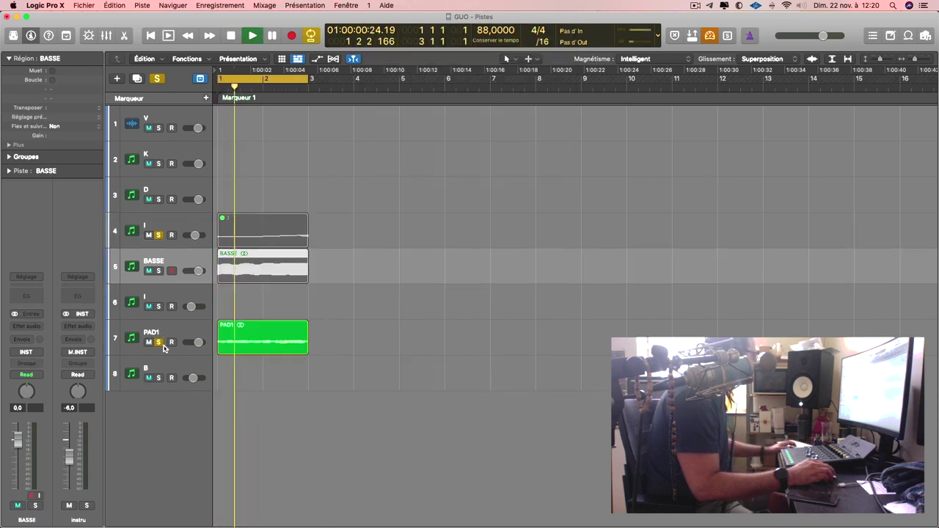
click(190, 299)
drag(190, 300, 194, 268)
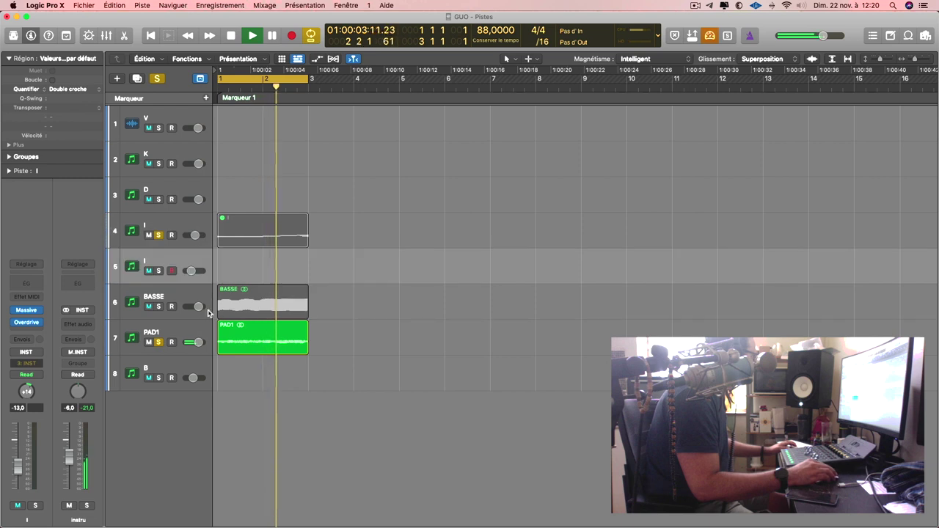
click(158, 307)
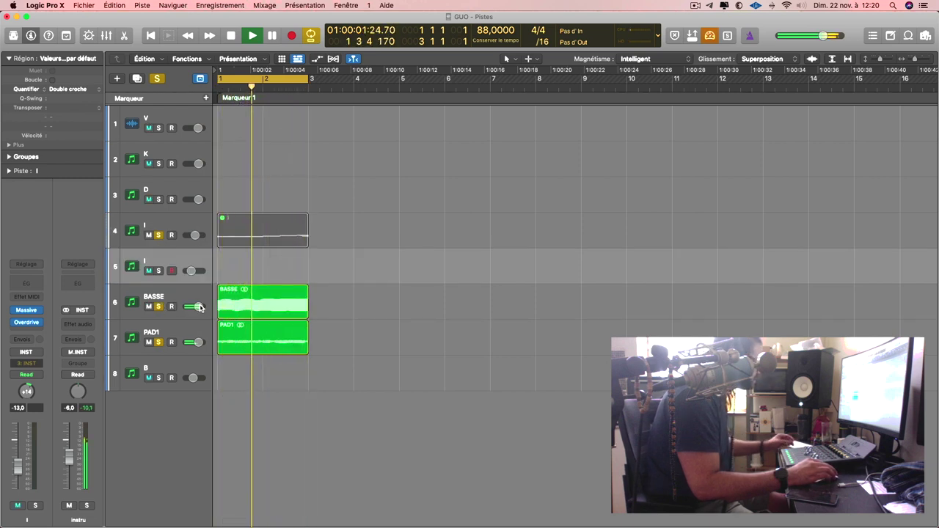
click(129, 316)
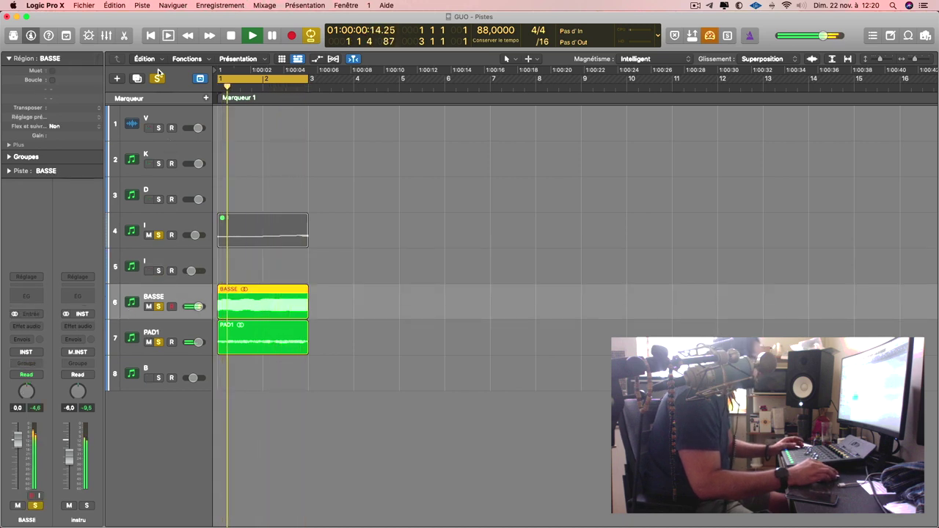
Step: Clear all solos and delete the muted source region on track 4
key(ctrl+s)
click(266, 233)
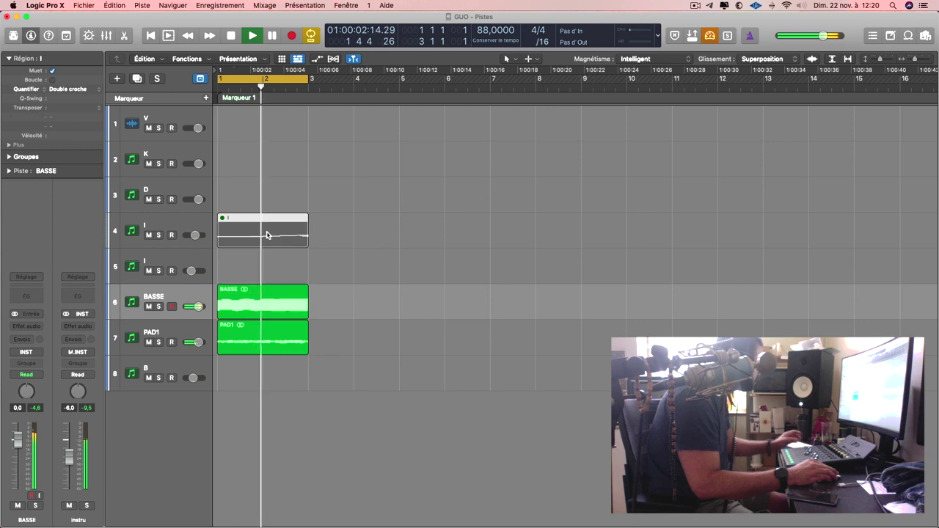
key(Delete)
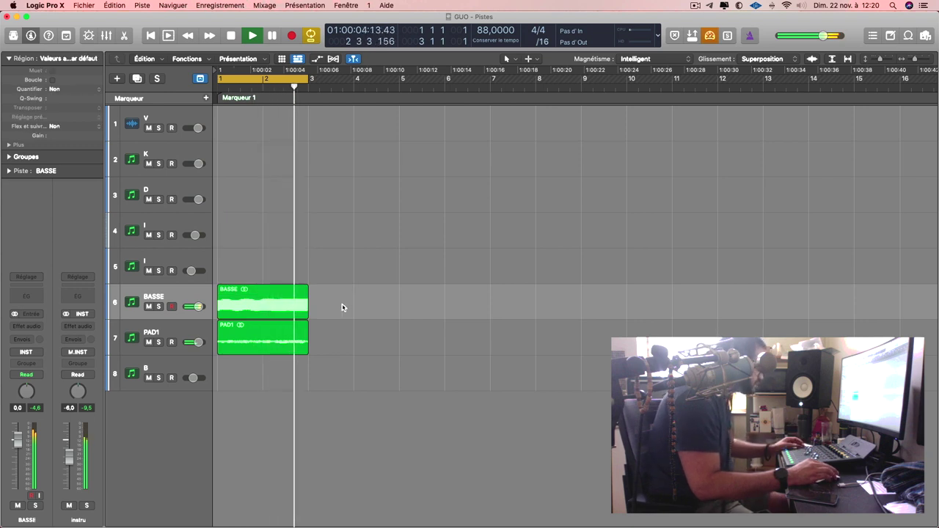
Step: Set the PAD1 track's volume to 5.0 dB and its pan to -10
key(Down)
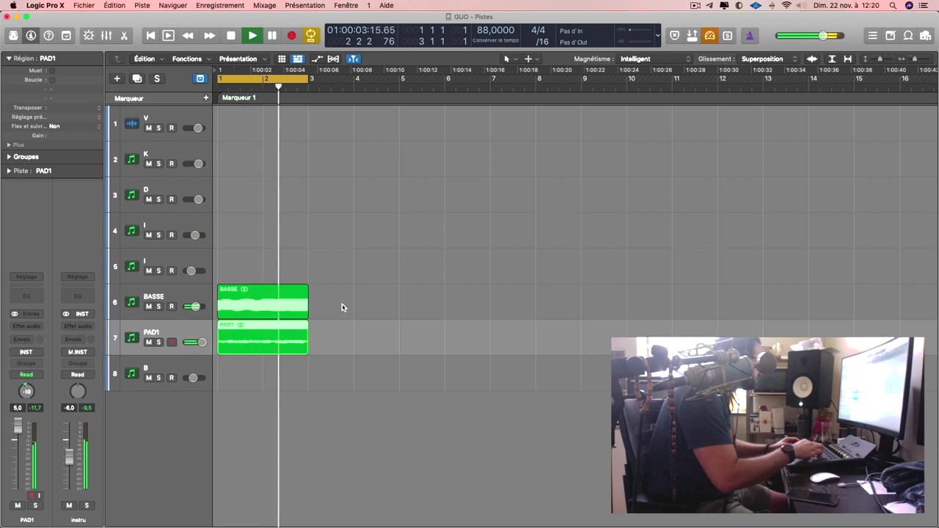
Step: Open the Massive synth of empty instrument track 5 and show its preset browser
click(206, 266)
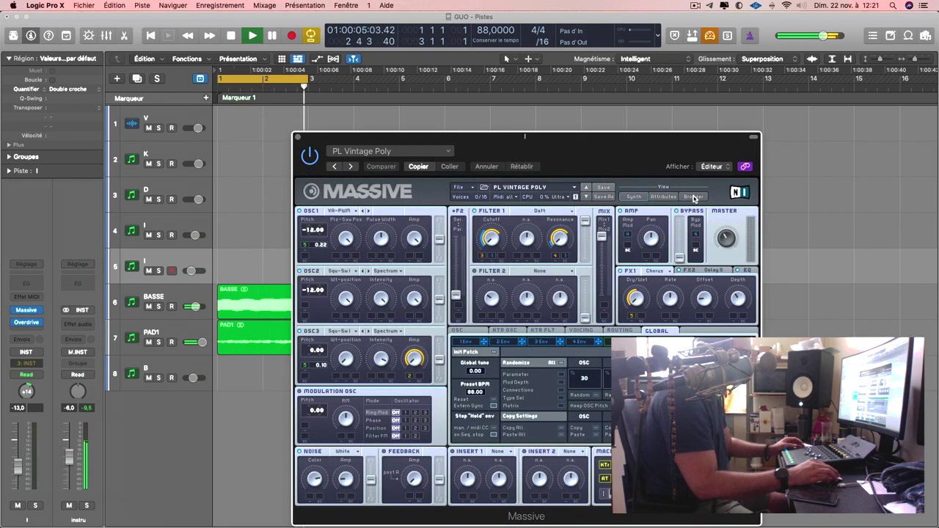
click(693, 197)
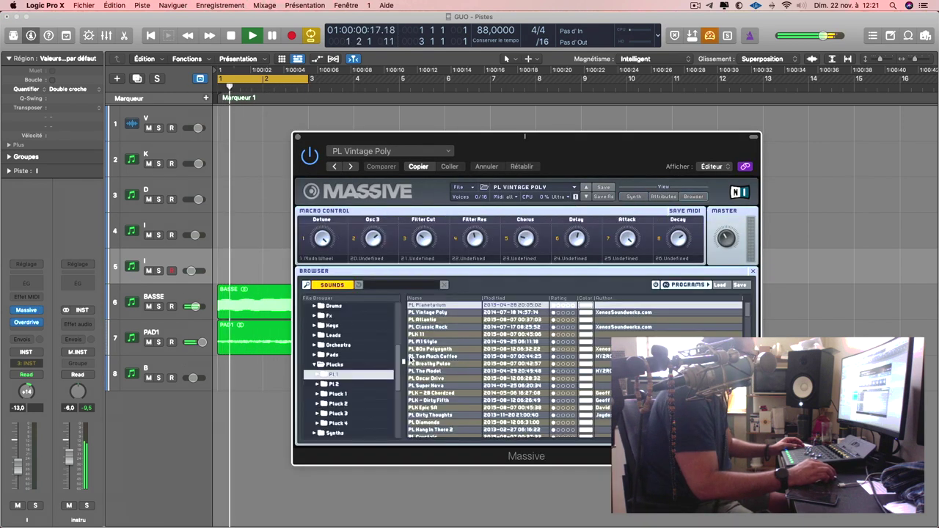
Step: Audition the Massive pluck presets PL Atlantis, PL Classic Rock and PLK 11 against the playing loop
click(433, 320)
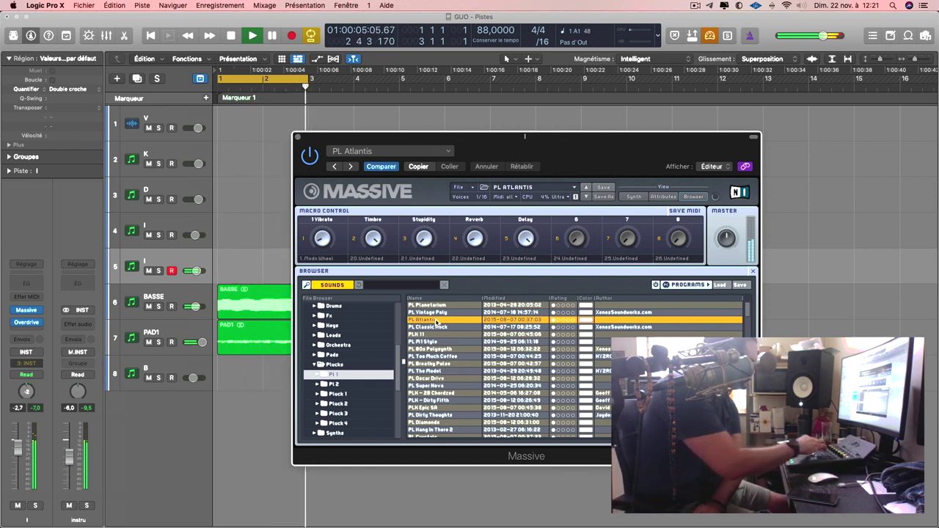
click(459, 327)
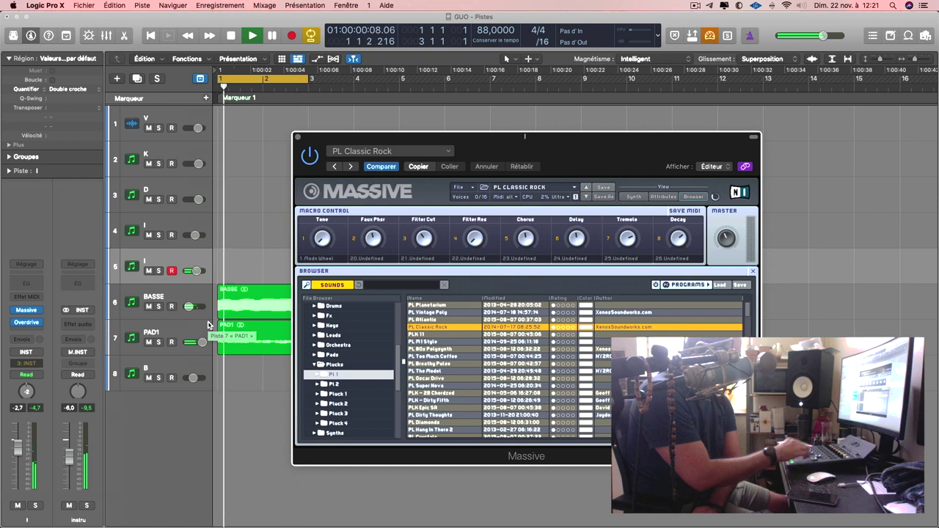
click(432, 336)
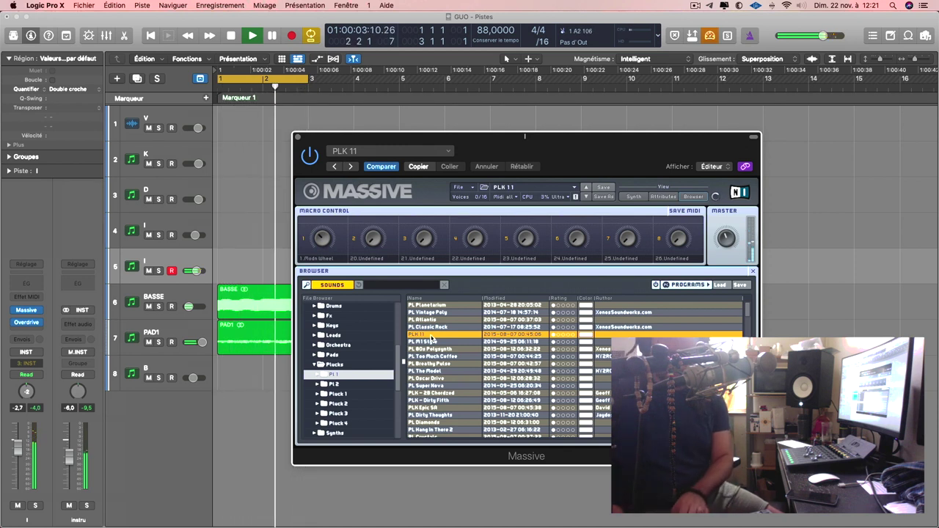
key(Return)
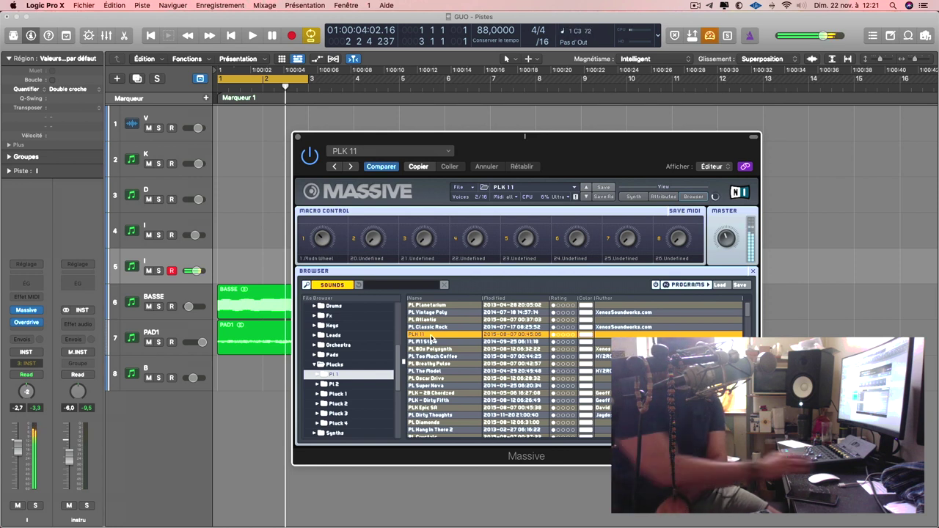
key(Return)
key(space)
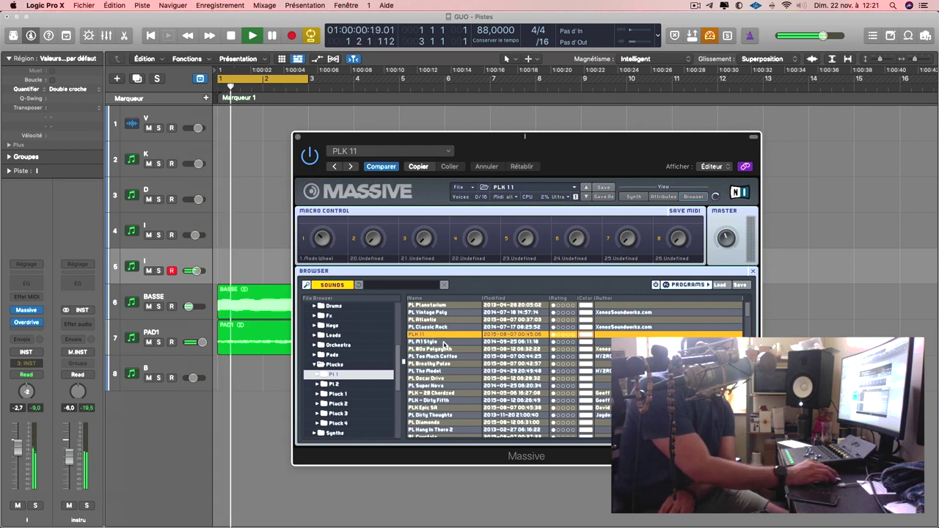
Step: Load the PL M1 Style preset in Massive and record a two-bar chord part on track 5
click(433, 342)
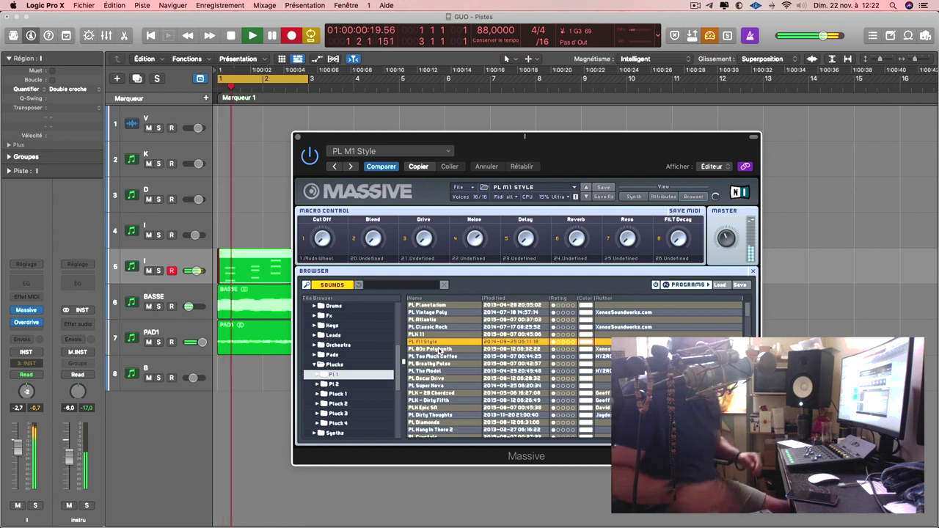
key(shift+r)
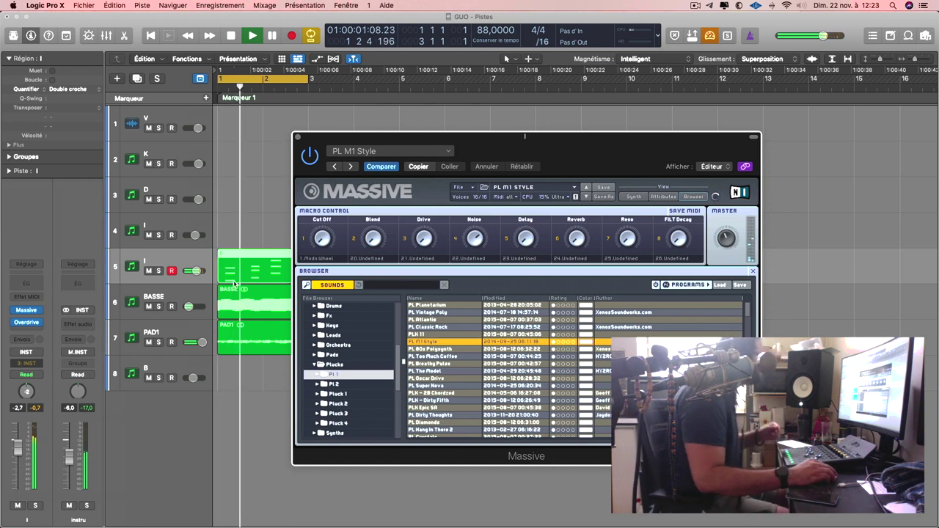
Step: Set the recorded chord region's quantization to Non and bounce it in place to a new track named PLUK1
click(77, 89)
click(55, 44)
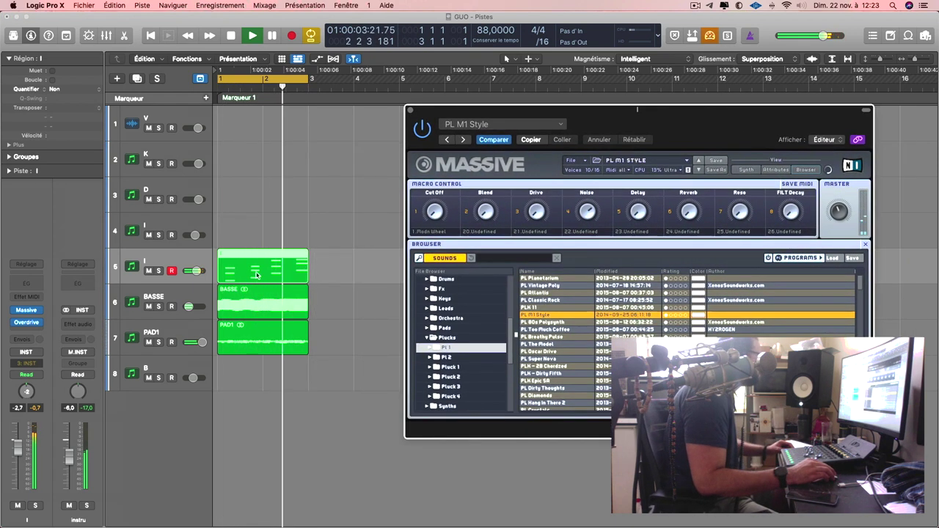
right_click(266, 266)
click(282, 269)
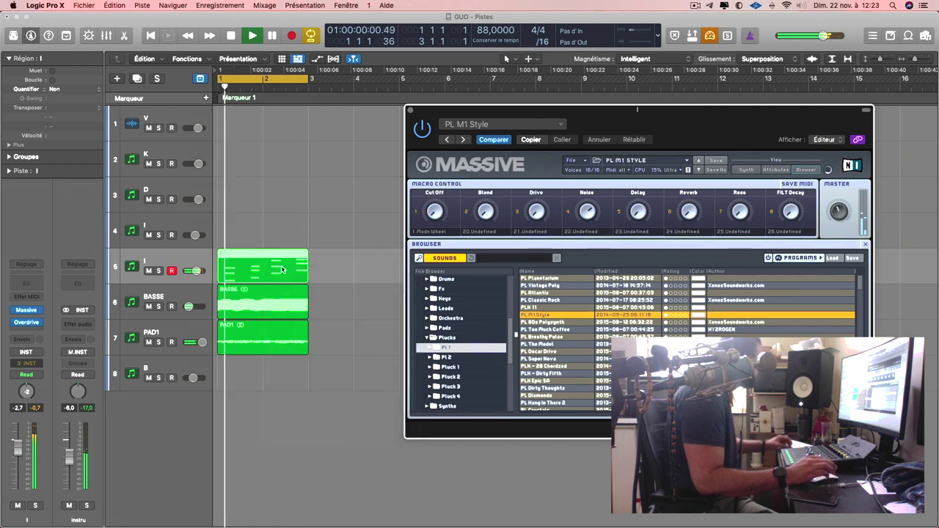
text(PLUK1)
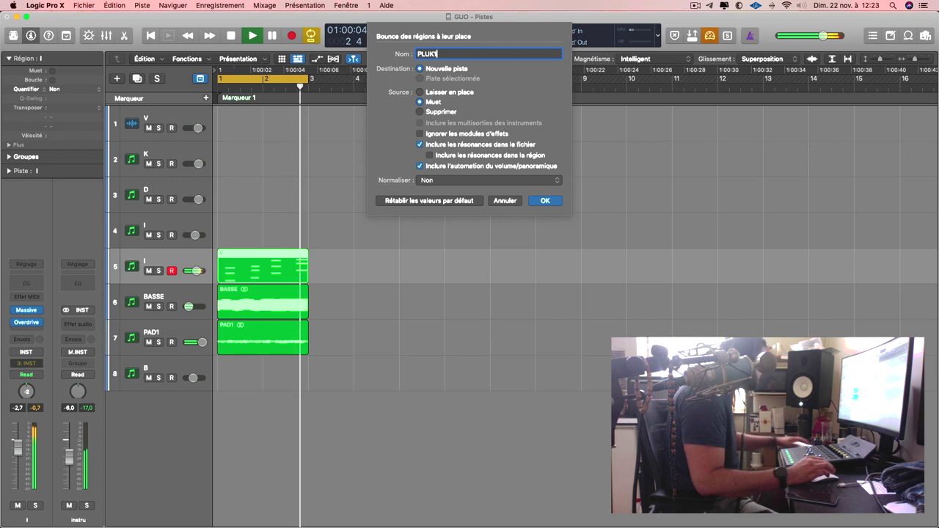
key(Return)
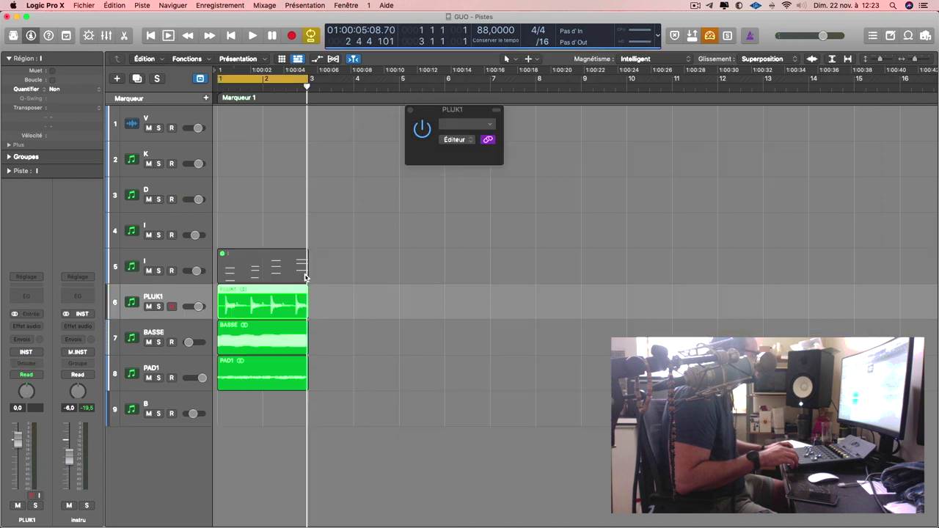
Step: Mute PAD1 and set the BASSE volume to -5.9 dB during playback, saving the project
key(space)
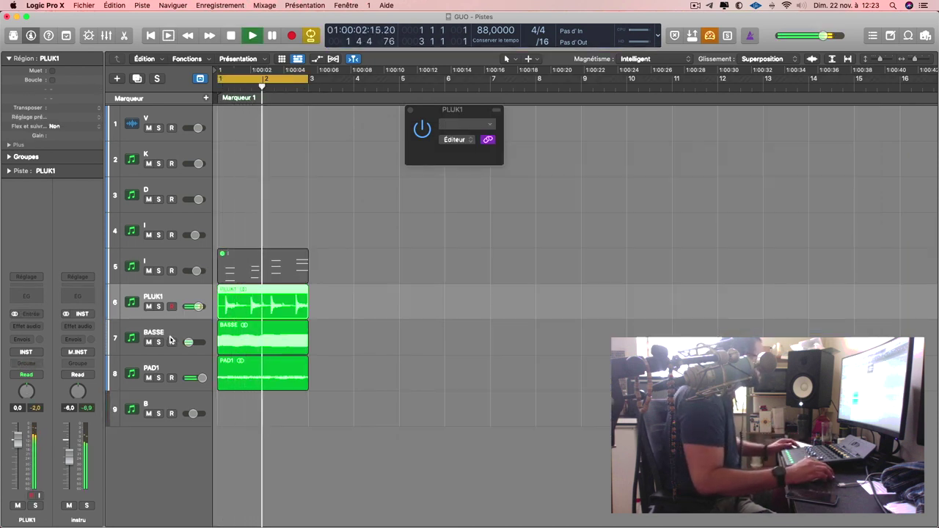
click(148, 378)
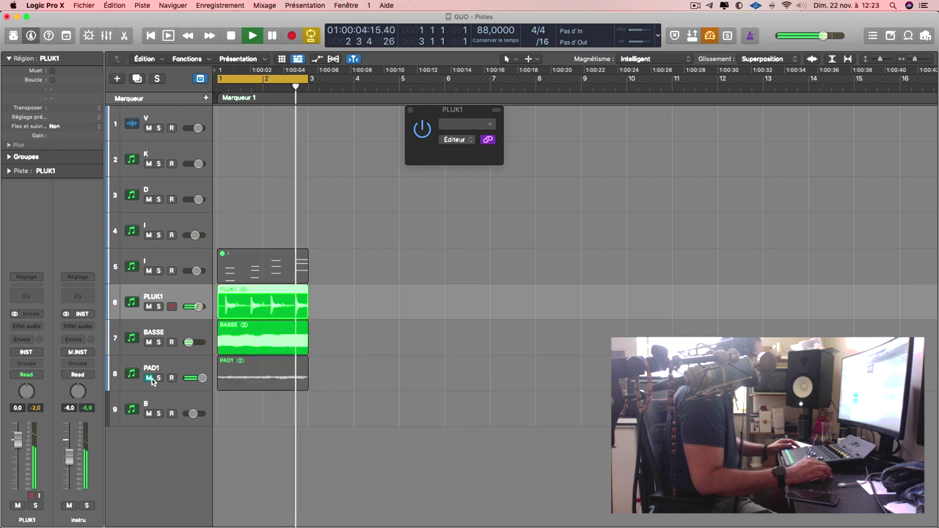
click(190, 344)
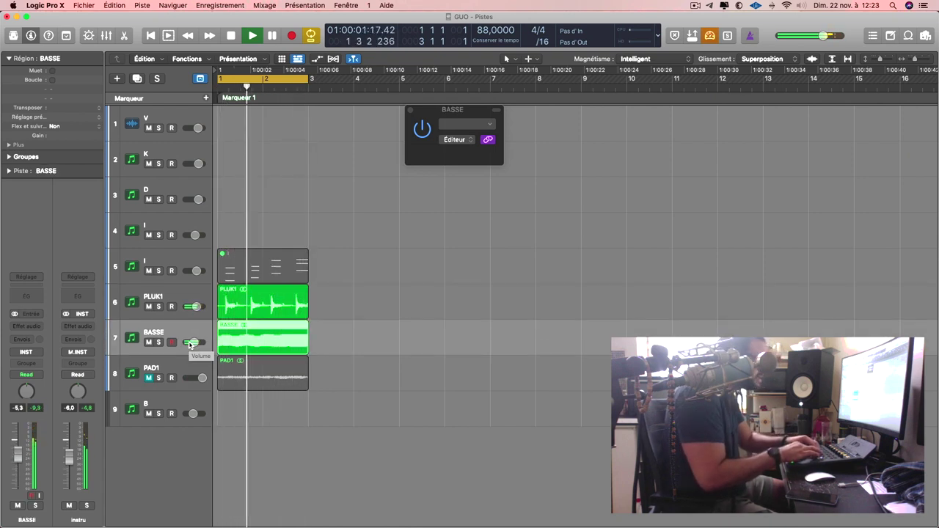
key(super+s)
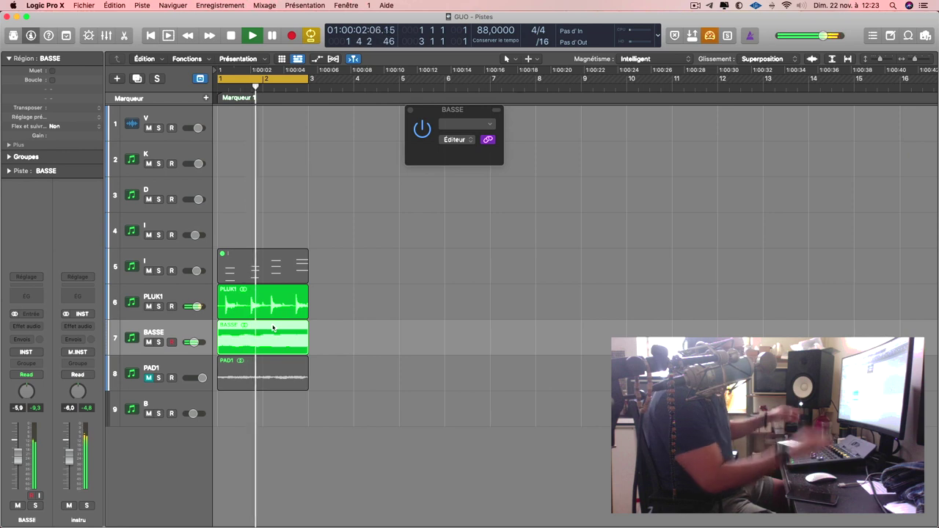
Step: Repeat the four regions of bars 1 and 2 with 3 copies, and set the cycle range from bar 1 to bar 9
drag(355, 402, 212, 252)
key(super+r)
text(3)
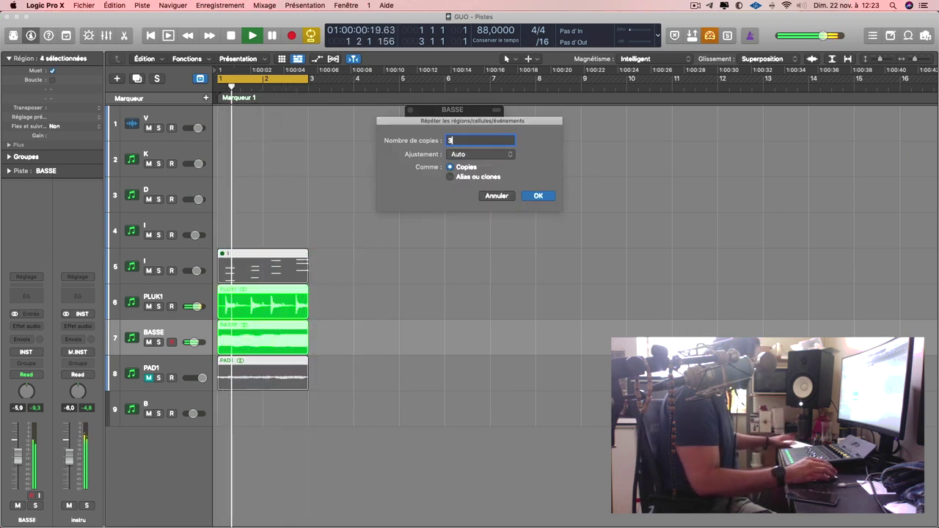
key(Return)
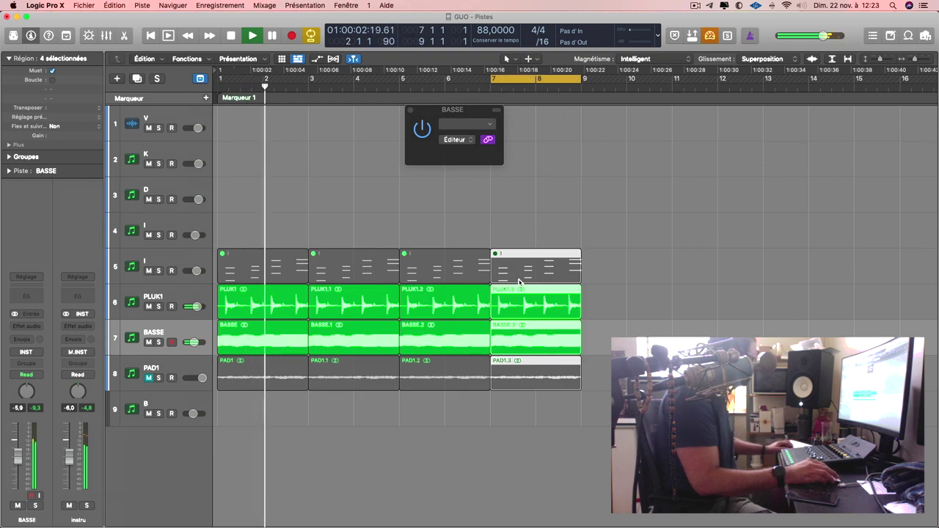
drag(608, 389, 294, 161)
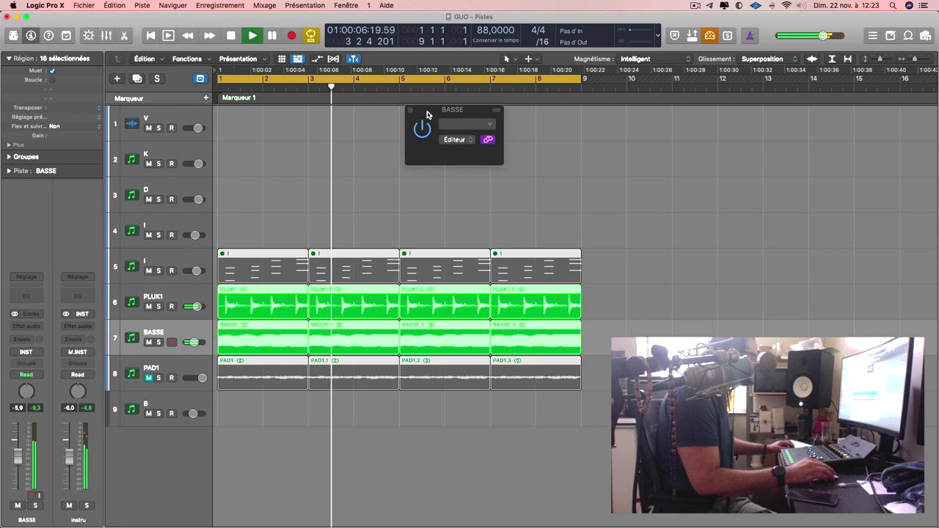
Step: Open the Massive preset browser on track 4 and audition pluck presets from PL Atlantis to PL Breathy Pulse during playback
click(184, 231)
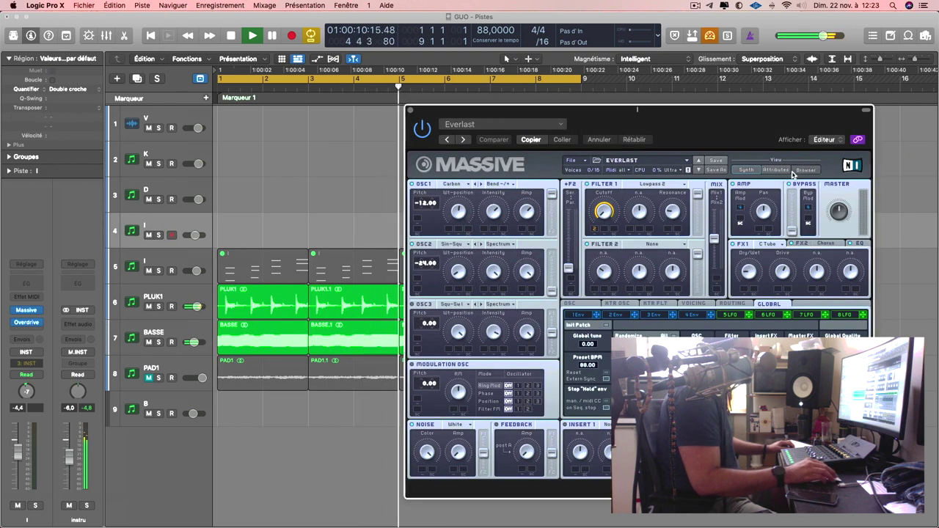
click(799, 171)
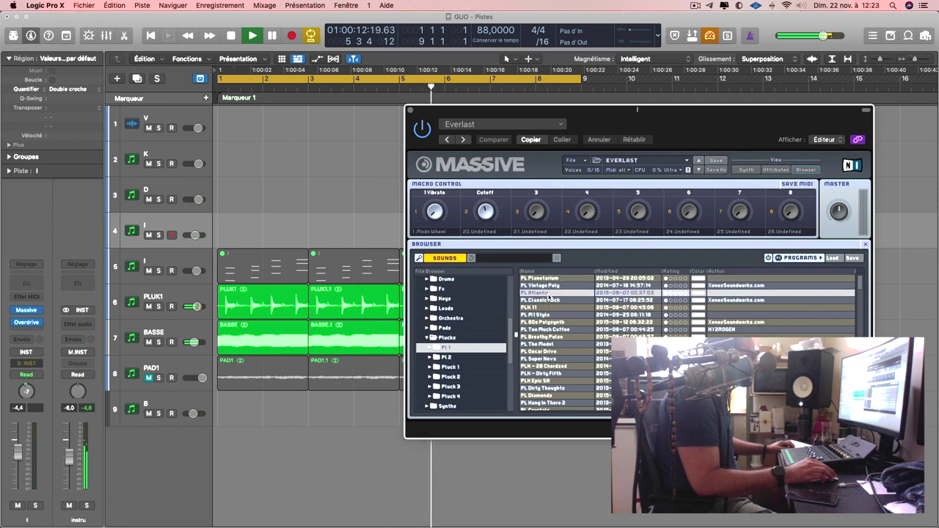
click(548, 294)
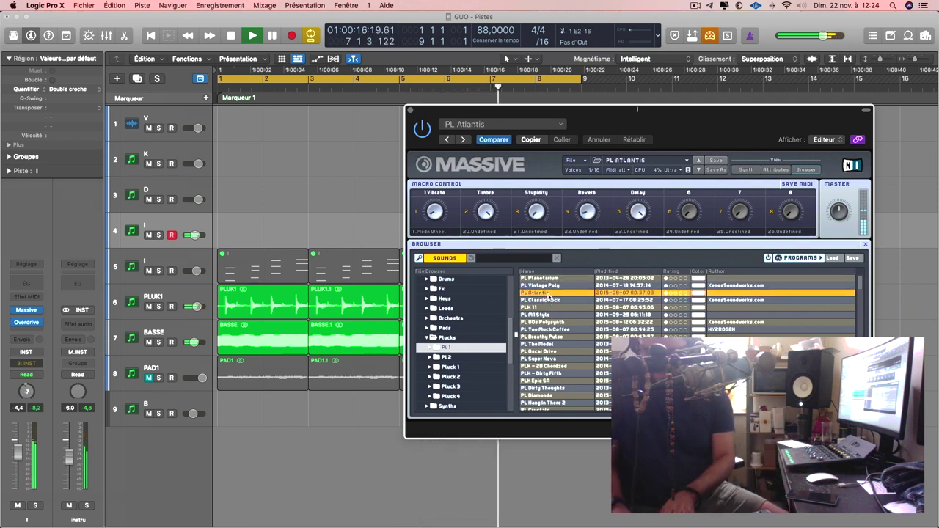
click(573, 307)
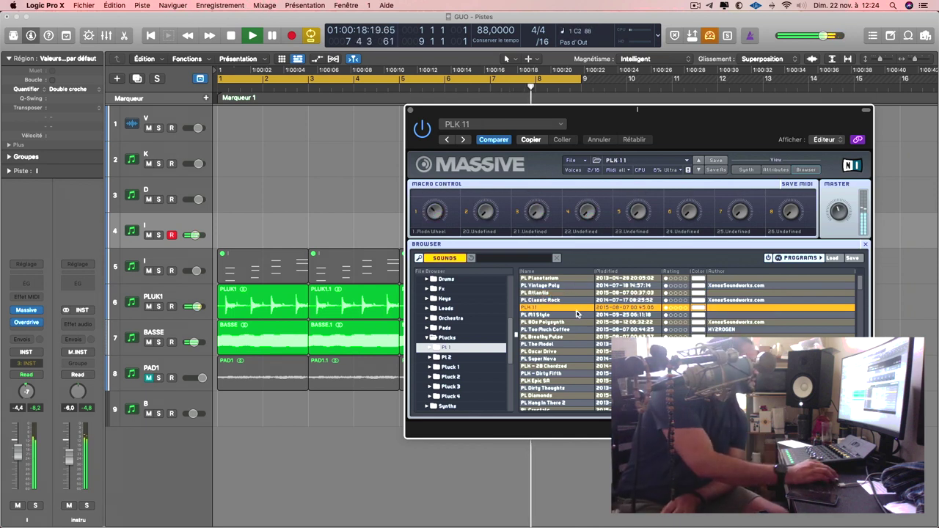
click(574, 315)
click(573, 330)
click(571, 337)
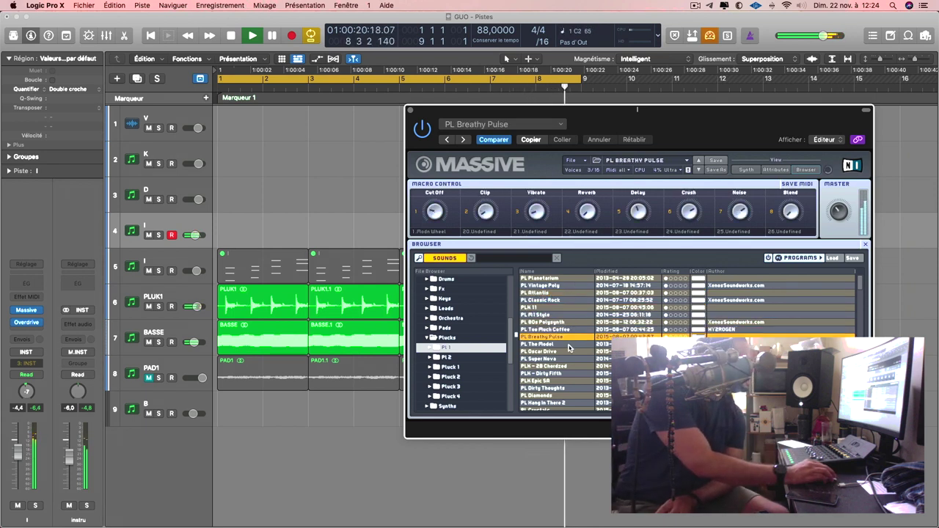
key(Return)
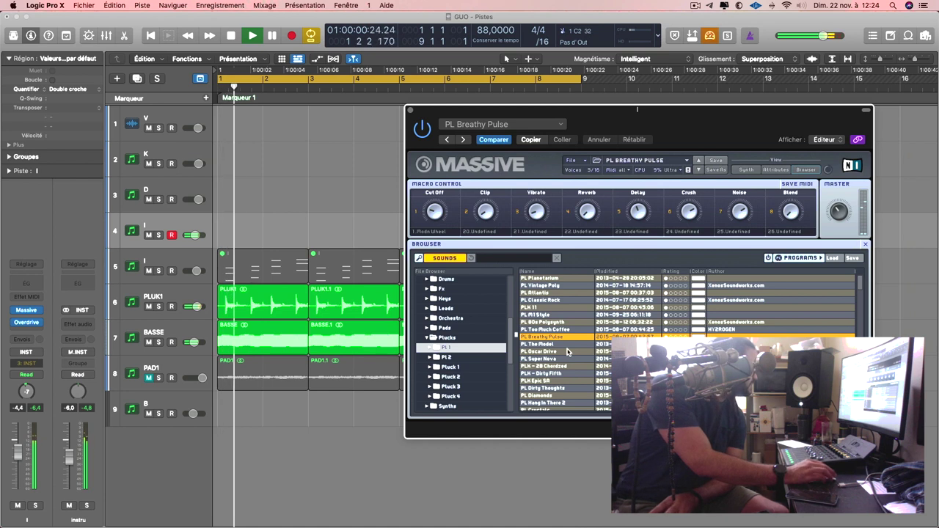
Step: Audition the PL Oscar Drive, PL Super Nova, PLK - 2B Chordzed and PLK - Dirty Fifth presets against the playing loop
click(569, 355)
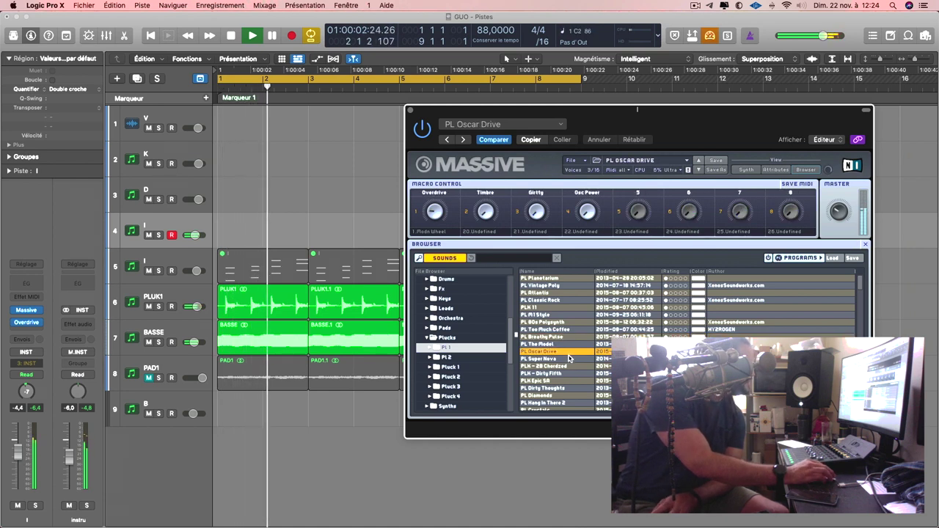
click(567, 359)
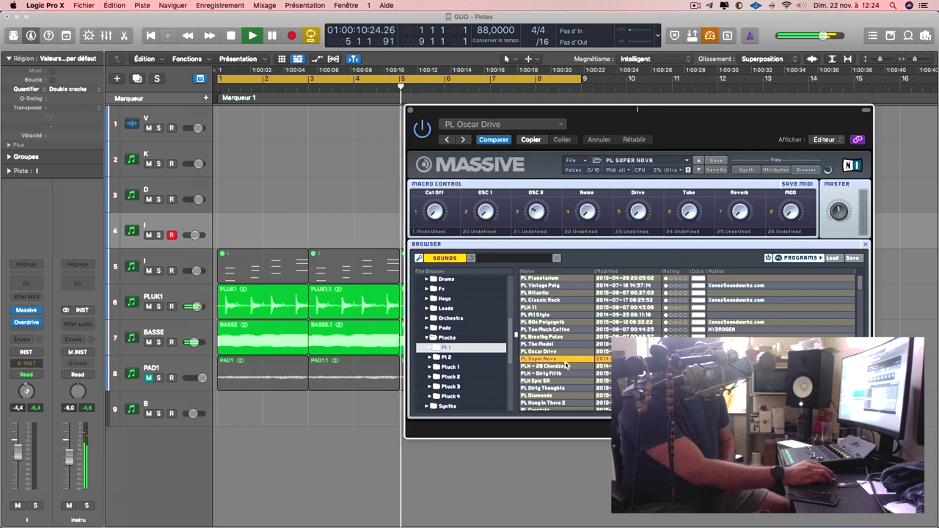
click(567, 367)
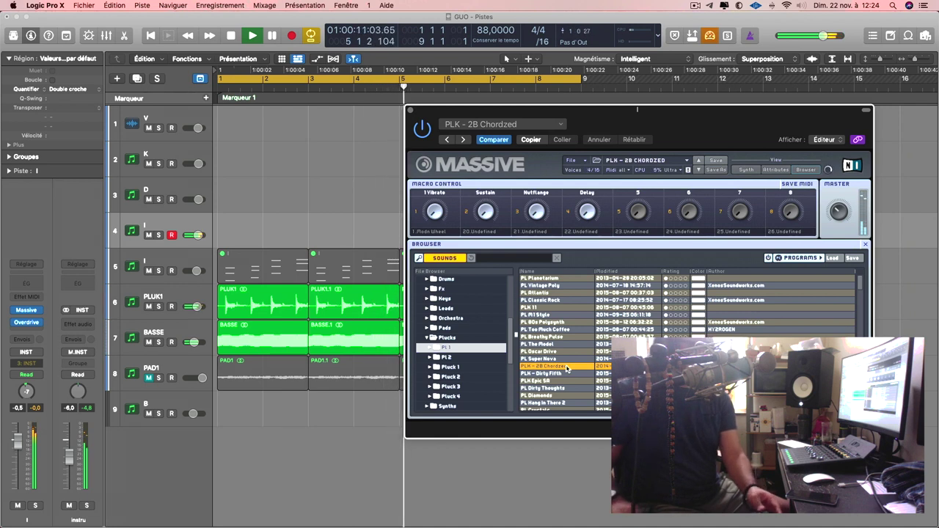
click(565, 374)
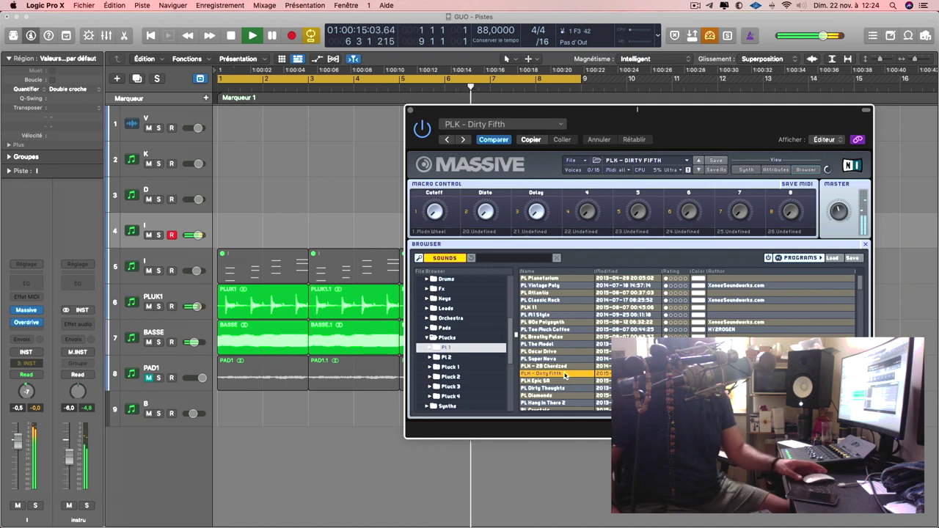
Step: Advance one by one through the following Massive pluck presets, auditioning them, and settle on PL Synth Harp for track 4
click(698, 170)
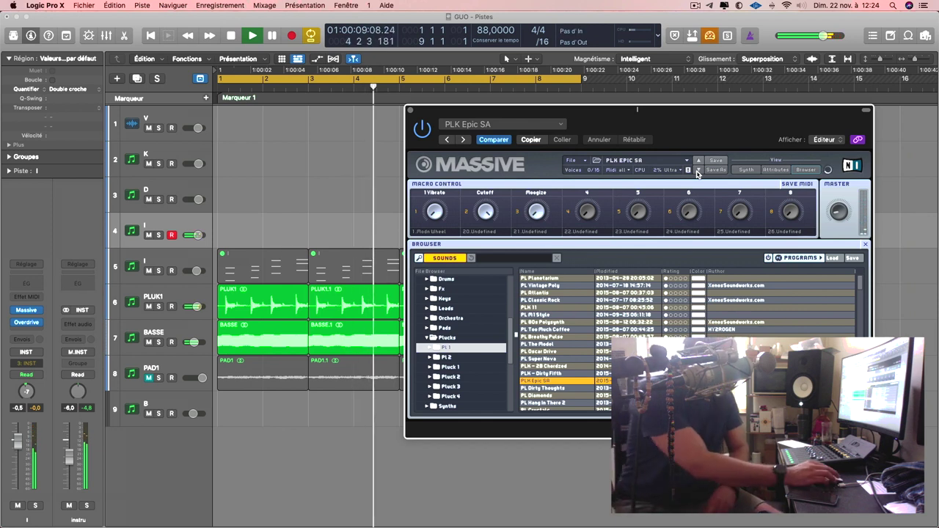
click(698, 170)
click(698, 170)
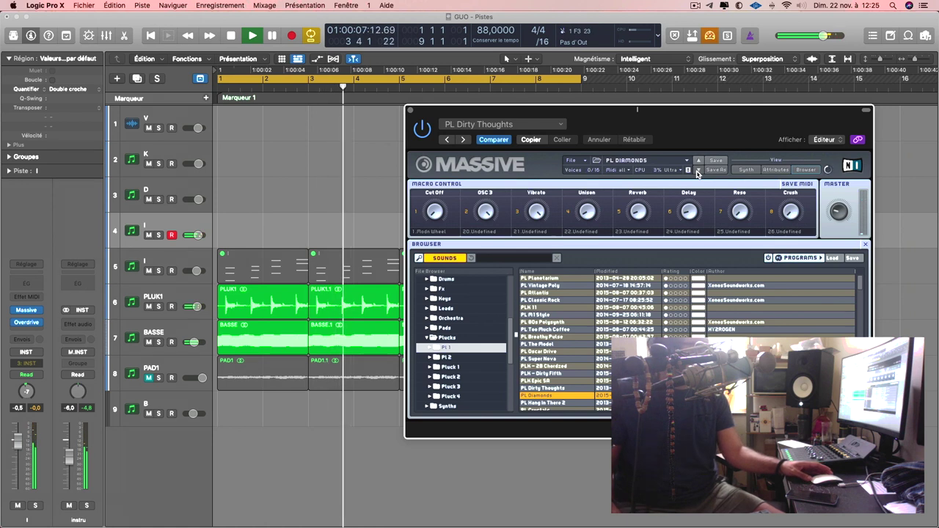
click(698, 170)
click(698, 170)
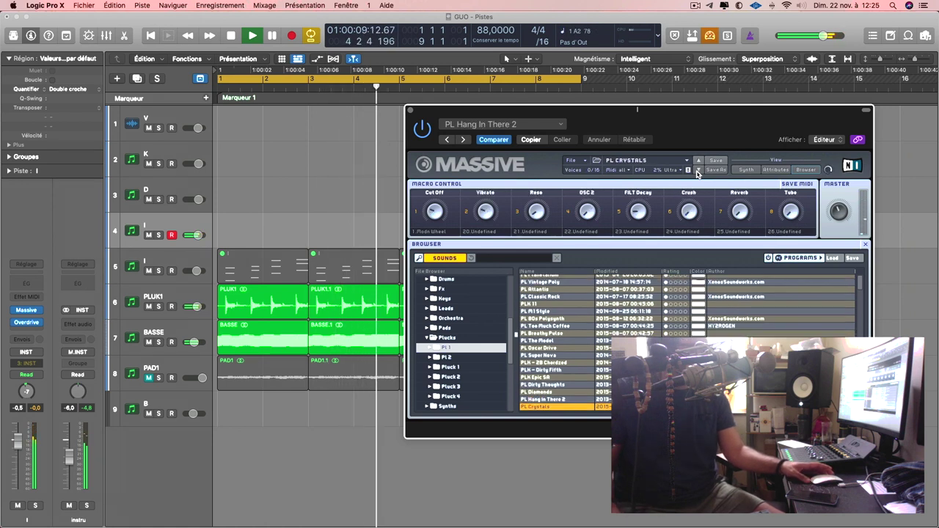
click(698, 170)
click(698, 170)
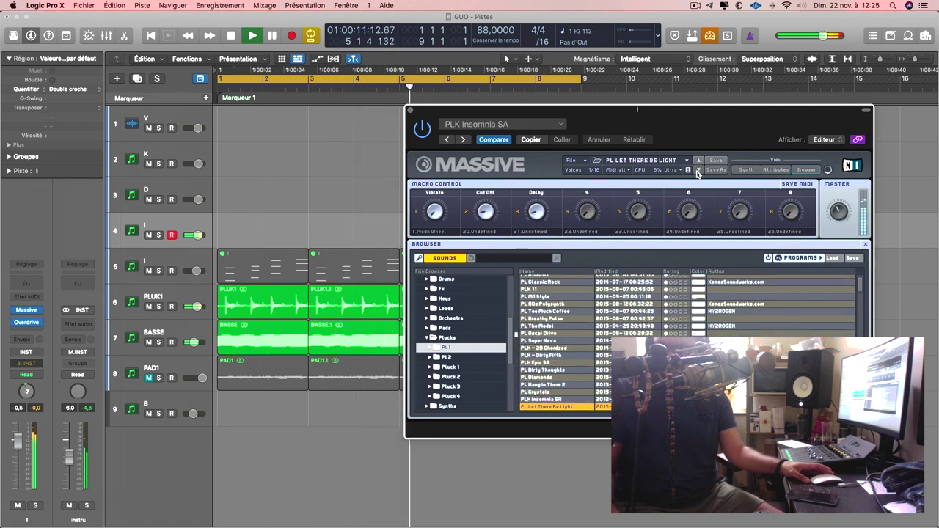
click(698, 170)
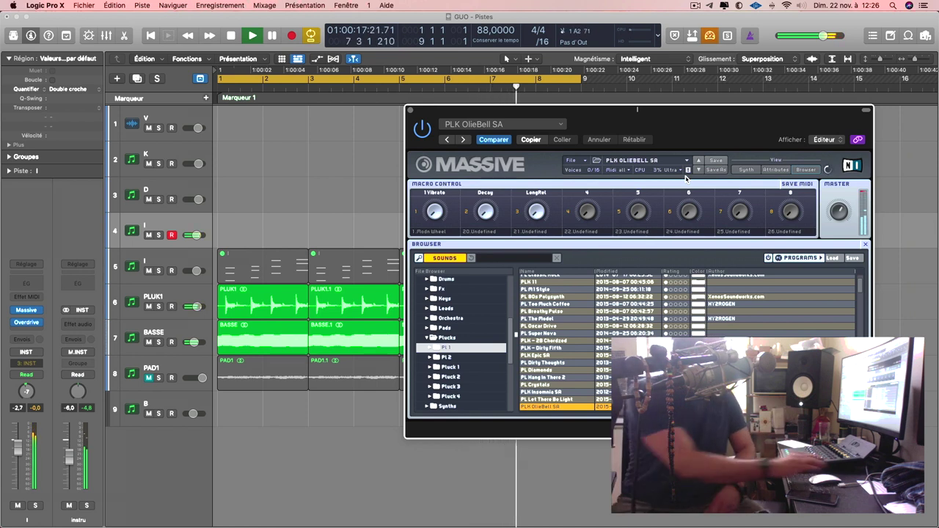
click(698, 171)
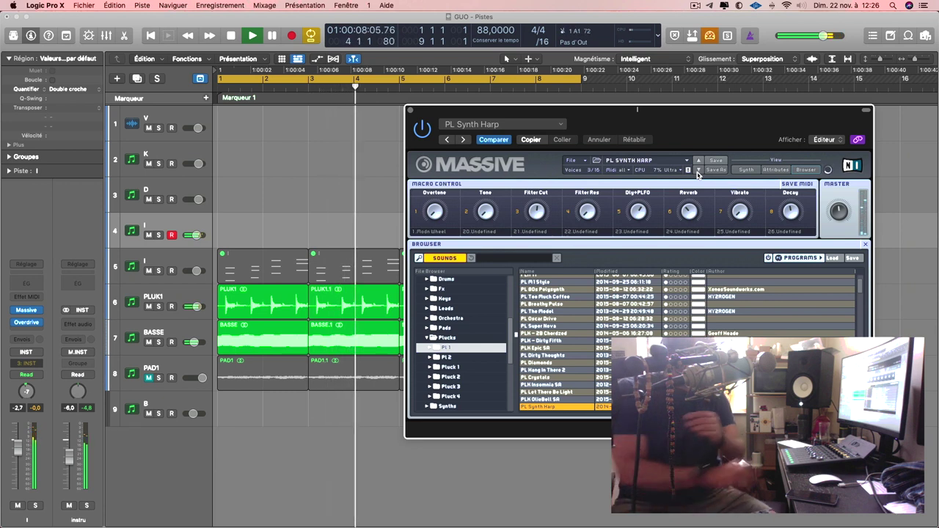
Step: Move the four chord regions from track 5 to track 4, unmuted, and transpose them by -12
drag(270, 243, 345, 265)
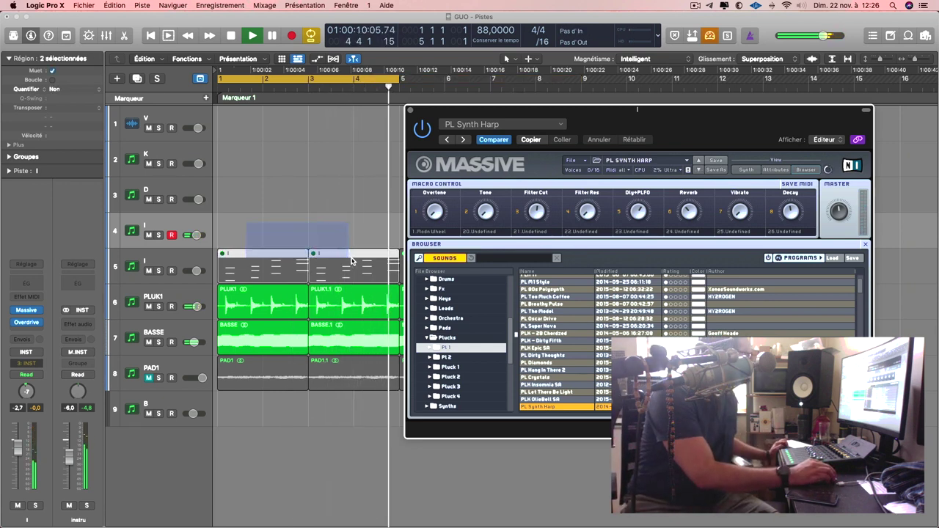
key(v)
drag(593, 262, 276, 230)
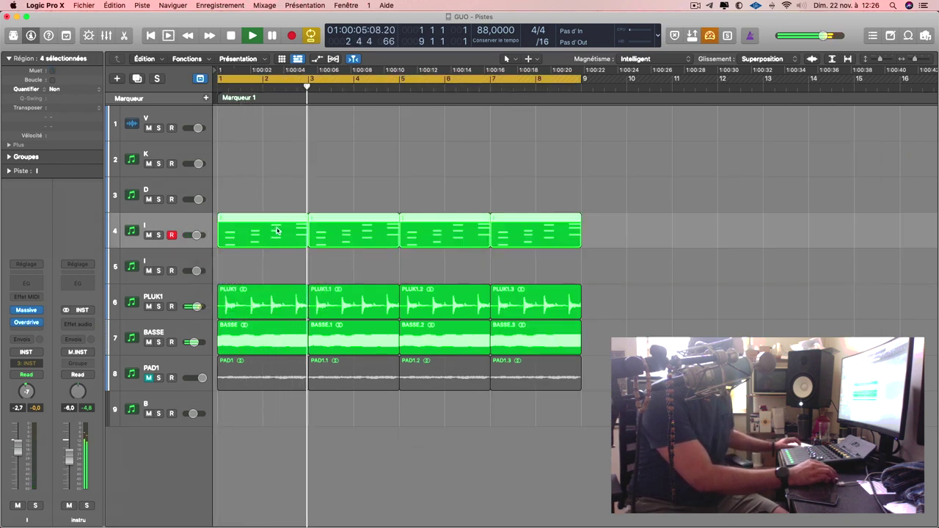
click(73, 108)
click(69, 120)
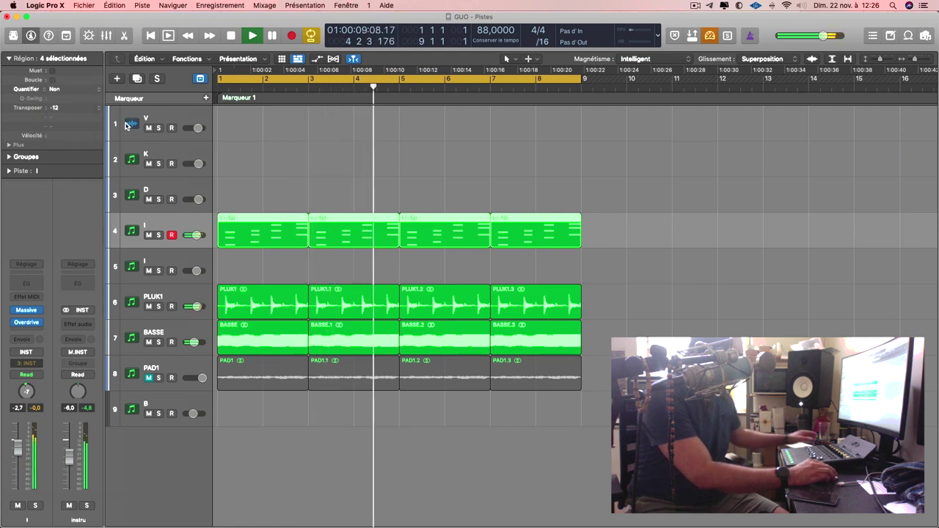
Step: Solo track 4 and bounce its four regions in place to a new track named PLUK2, muting the source regions
click(159, 235)
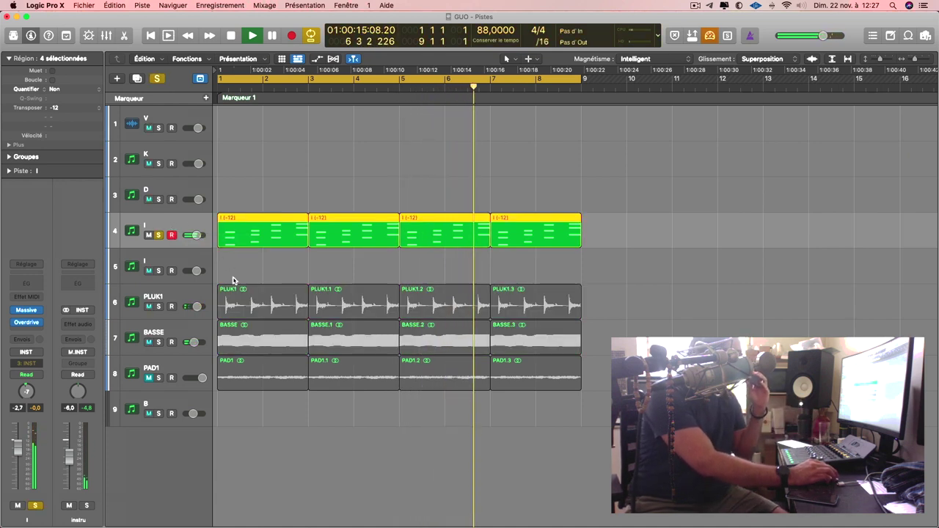
right_click(286, 225)
click(314, 232)
text(PLUK)
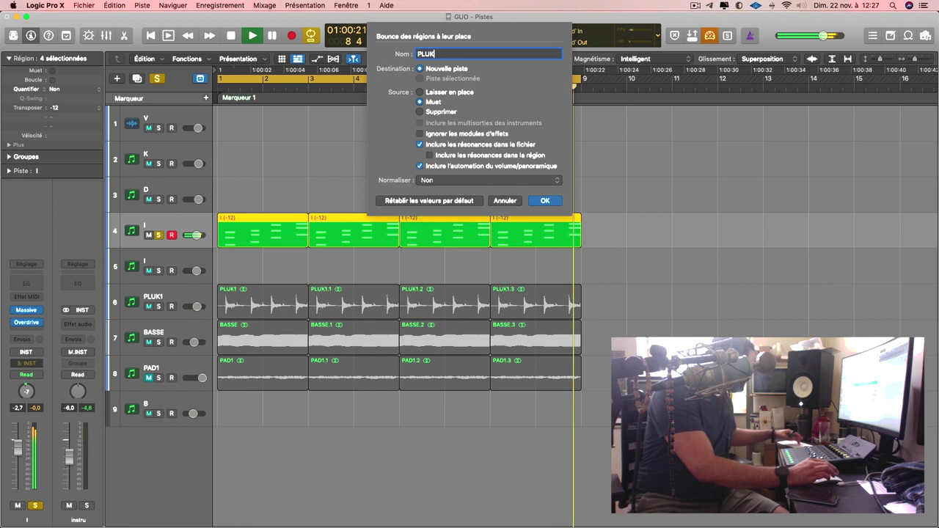
key(Return)
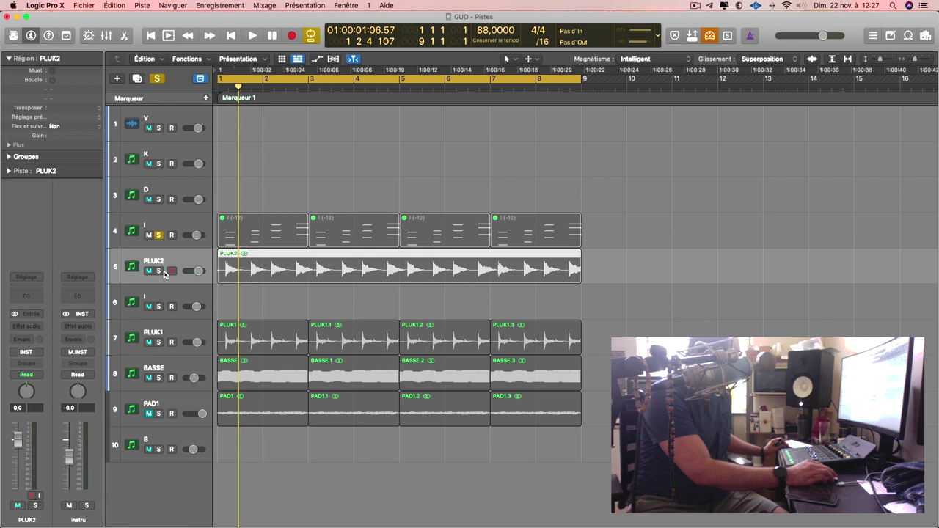
Step: Solo the PLUK2 and BASSE tracks and play them together from the start
click(159, 271)
key(Return)
key(space)
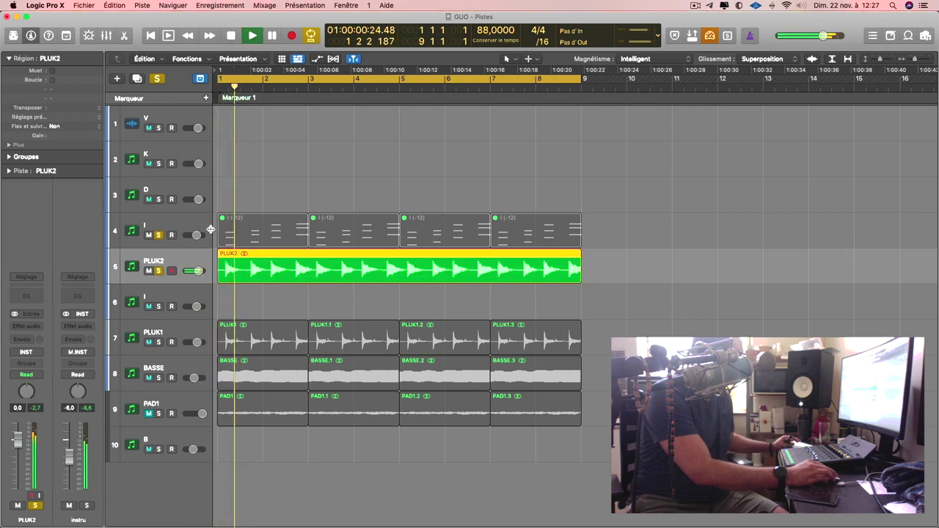
click(158, 378)
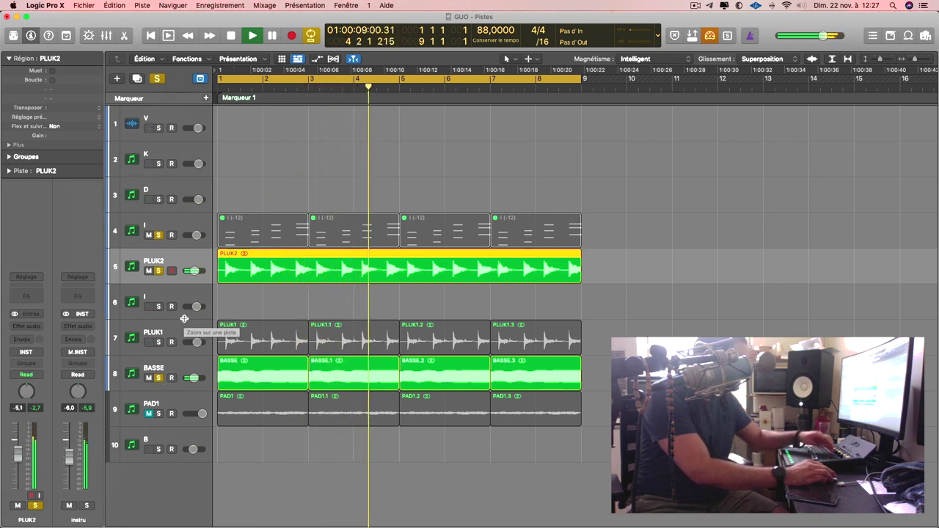
Step: Move the PLUK1 track directly above PLUK2, compare the mix by toggling the pluck solos, and select the PLUK2 track
drag(195, 340, 213, 301)
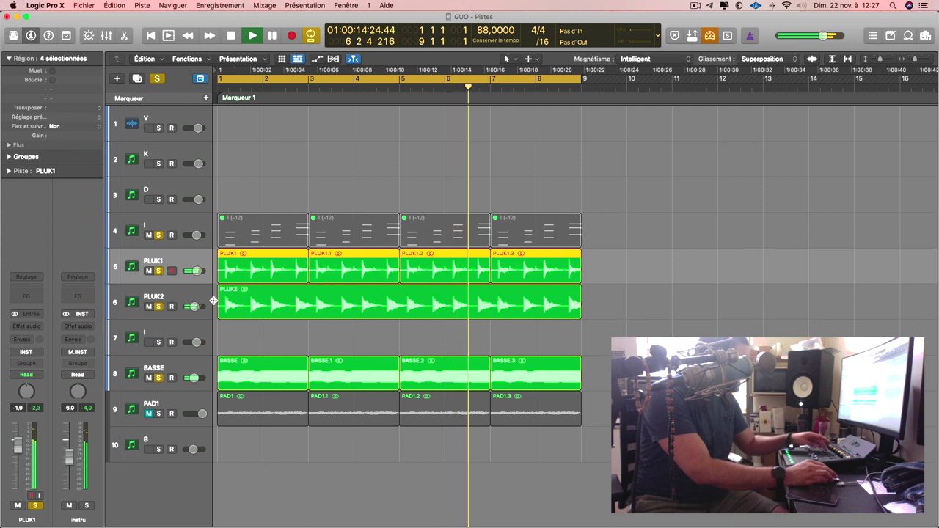
key(s)
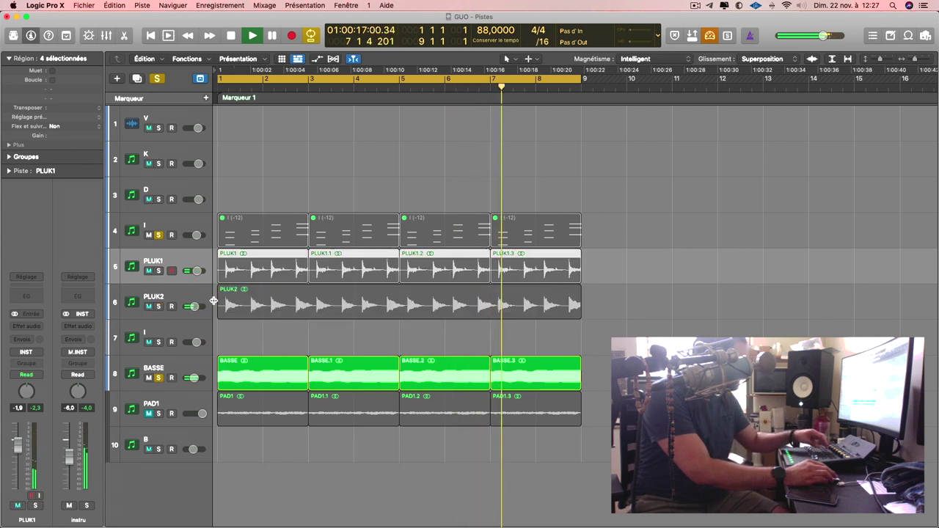
key(s)
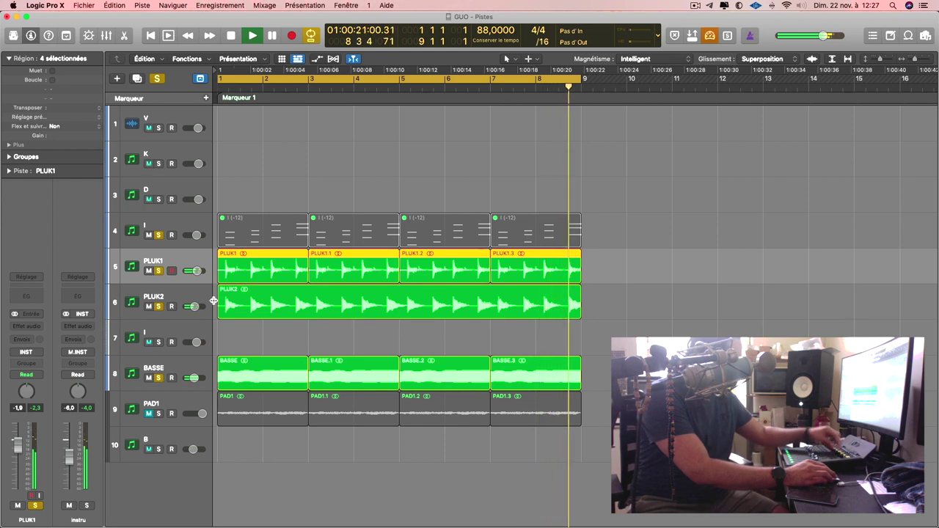
key(Down)
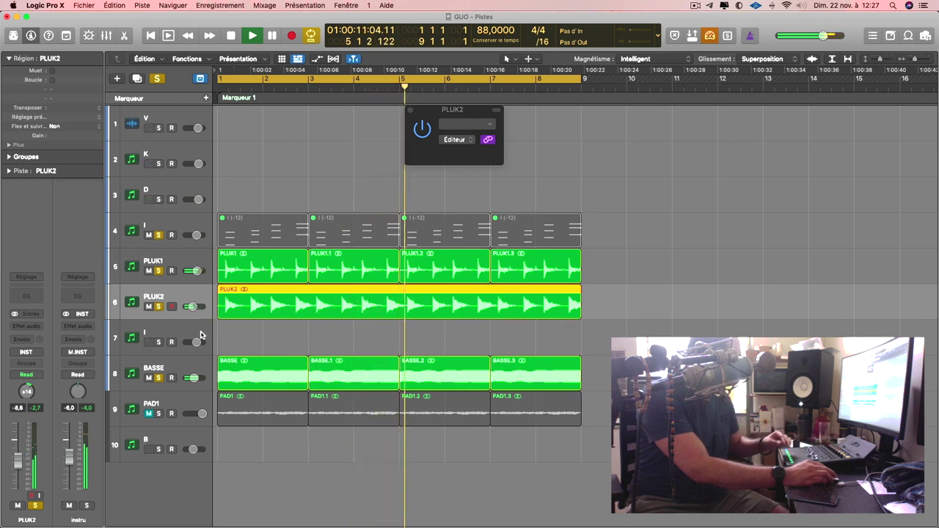
Step: Reopen Massive on track 4 and audition the pluck presets from PL Synth Harp through PL Houze to PL Chavo
click(196, 227)
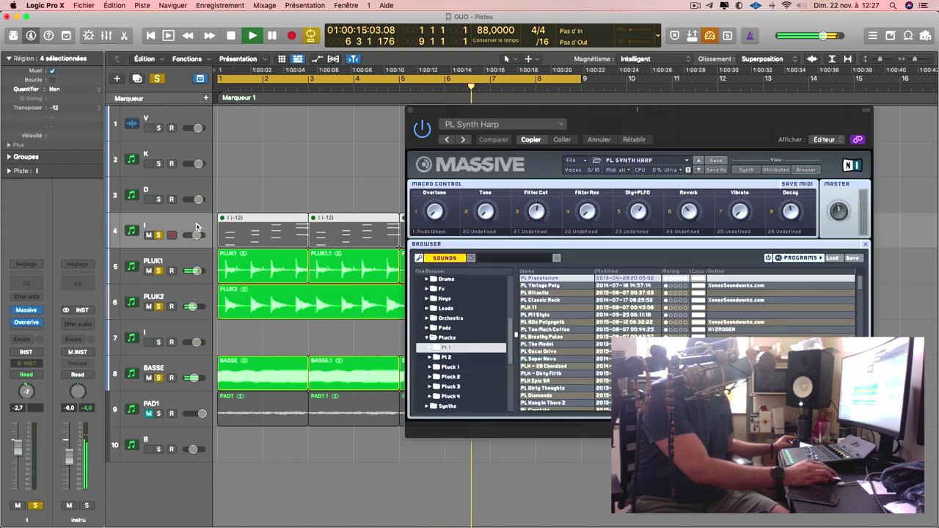
scroll(558, 346, down, 4)
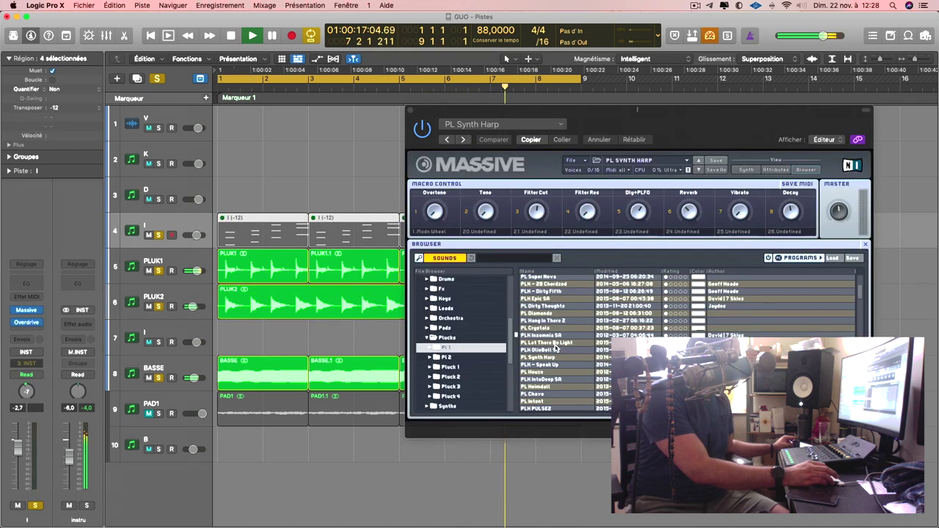
click(552, 358)
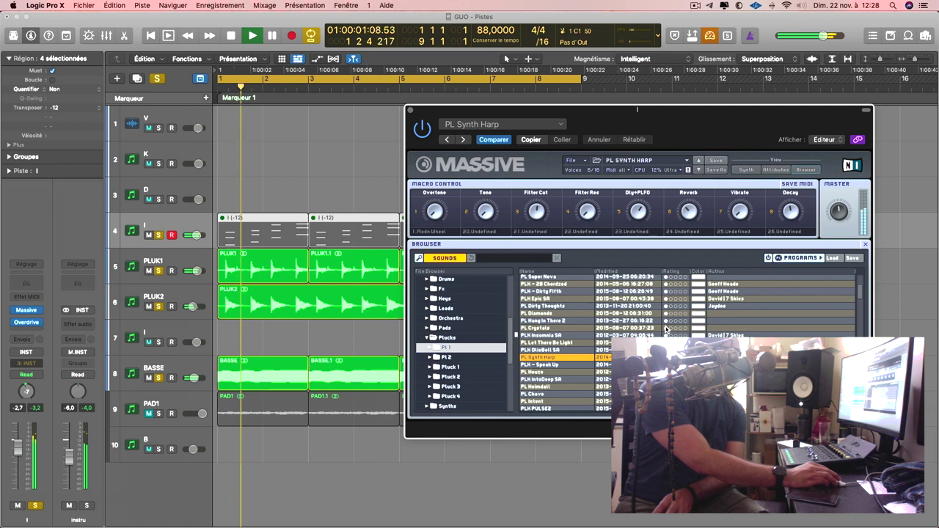
click(543, 372)
click(544, 379)
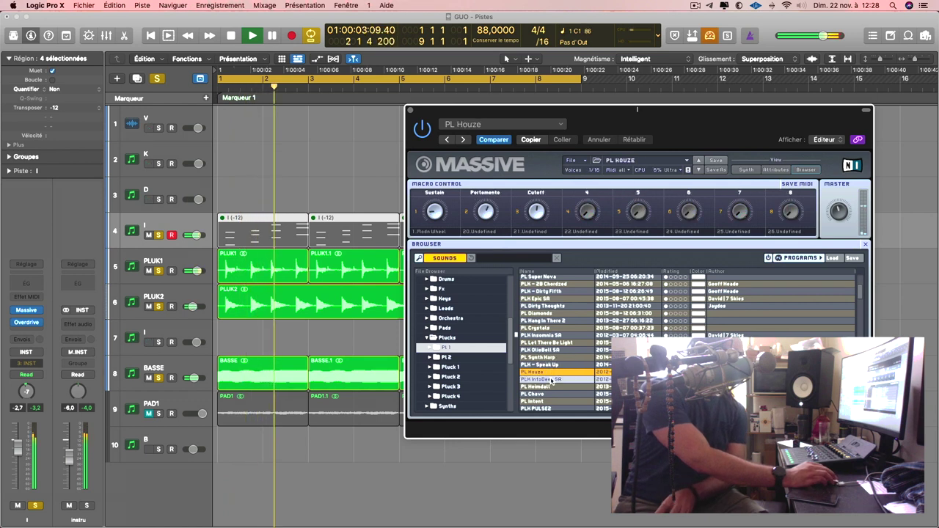
click(549, 388)
click(555, 394)
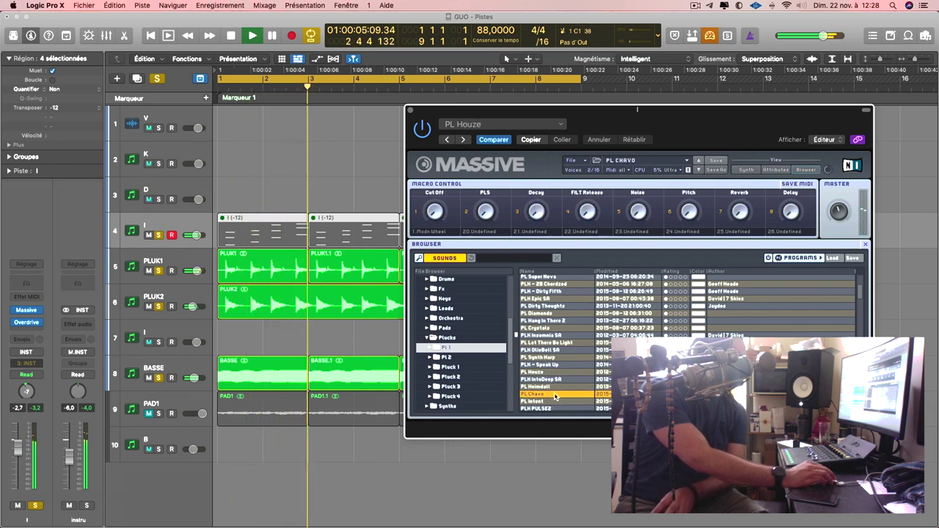
Step: Audition Digi Wurlitzer and Zpiro from Massive's Pl 2 pluck folder, and return to the Pl 1 folder
click(447, 358)
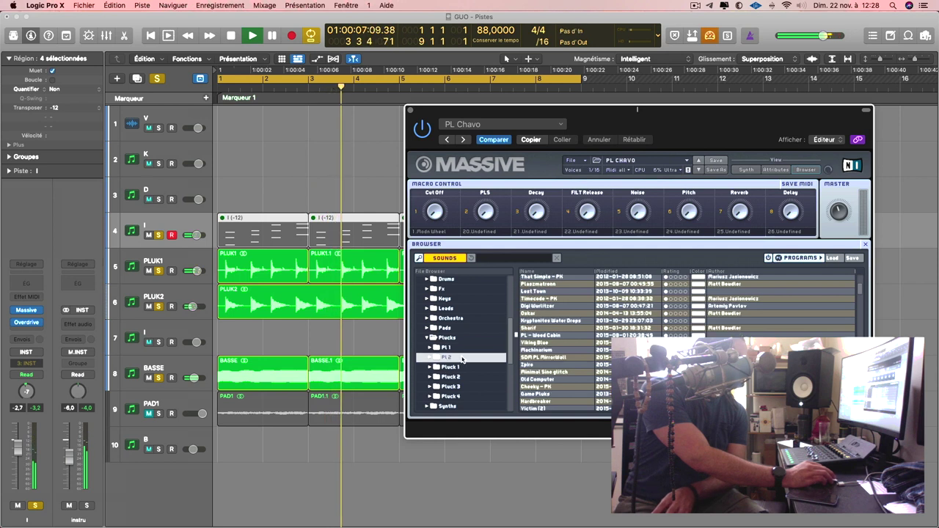
click(559, 307)
click(562, 366)
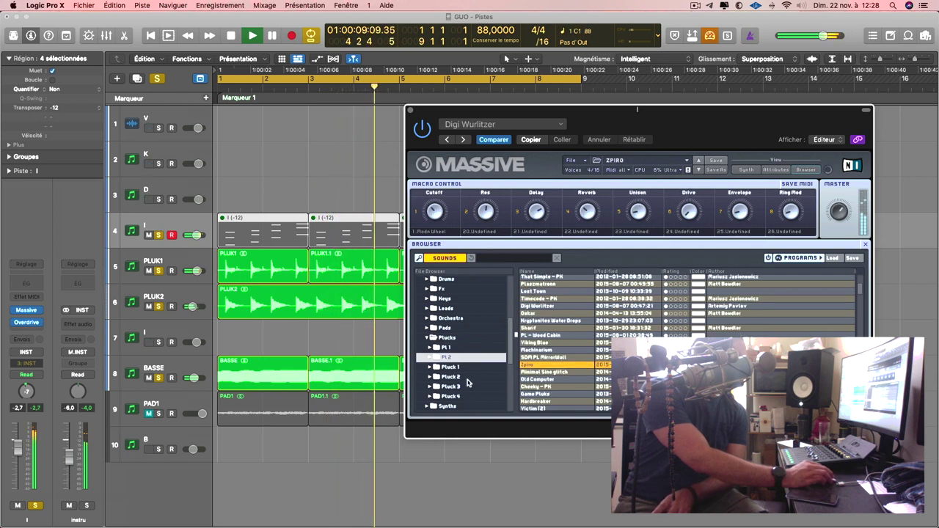
scroll(472, 386, down, 3)
click(430, 309)
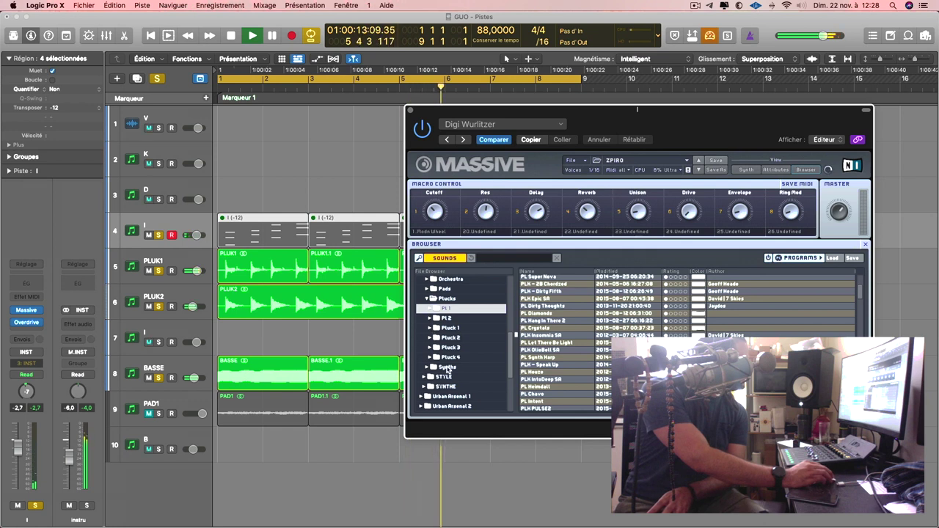
Step: List Massive's Sy 1 synth presets by name and audition several, from FE-1 BA SyncBass to FE-1 SY DrivenGuitar and FE-1 SY Expander
click(446, 367)
click(447, 378)
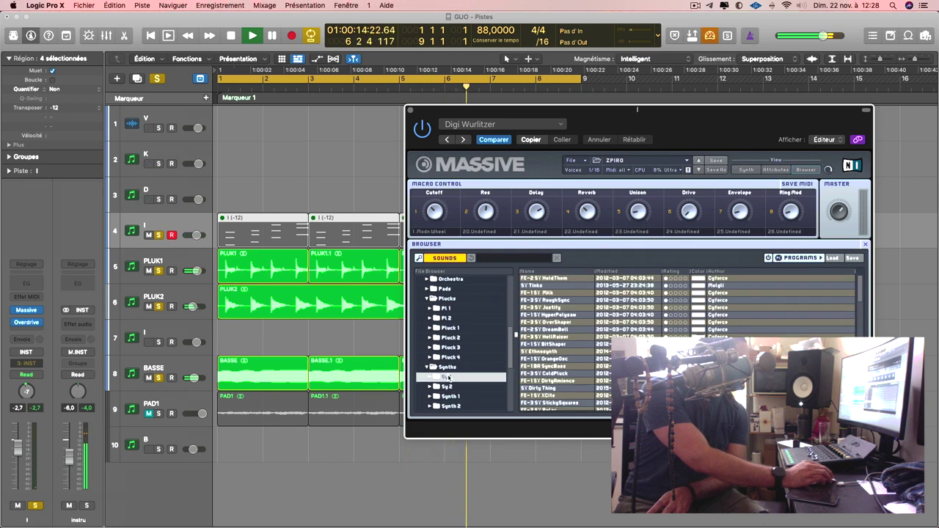
click(560, 273)
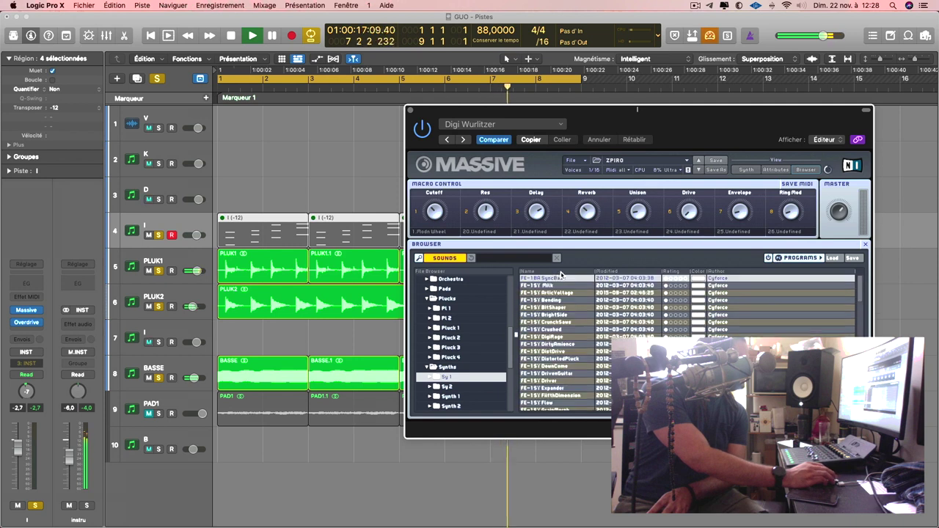
click(544, 279)
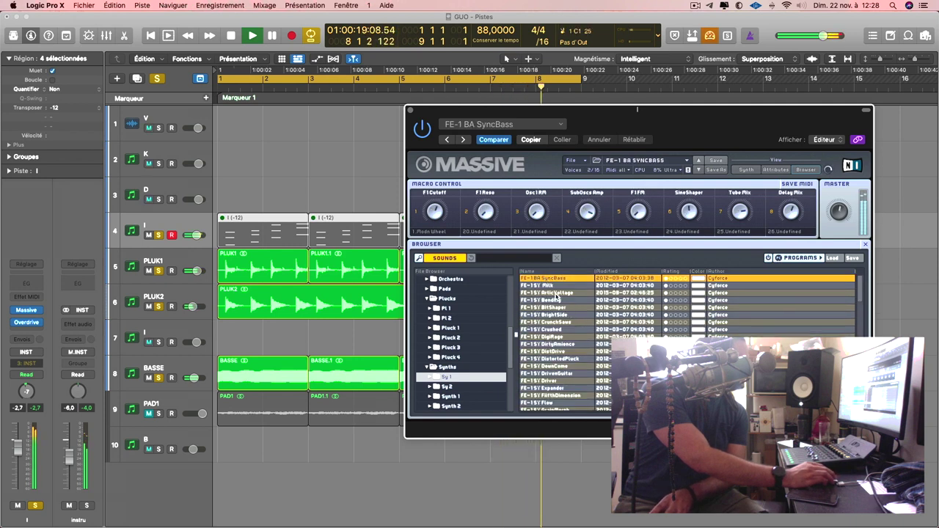
click(555, 293)
click(558, 307)
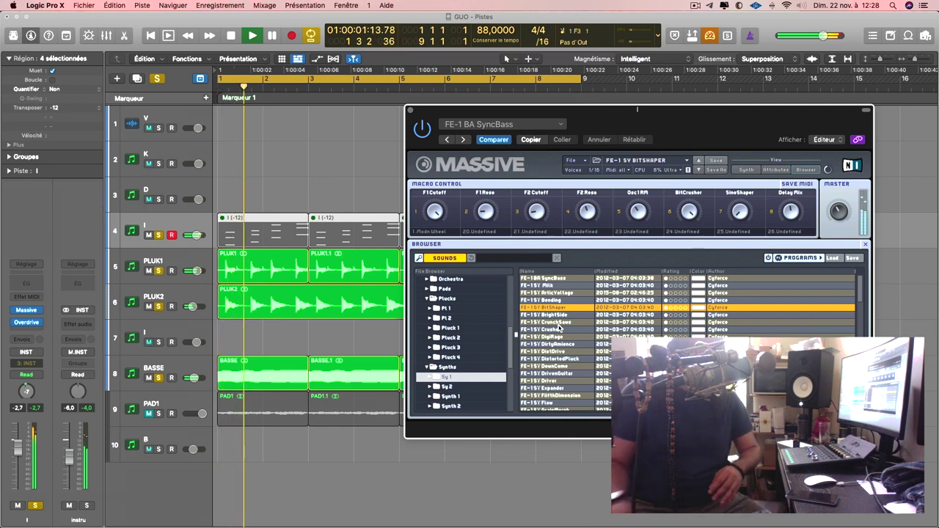
click(562, 375)
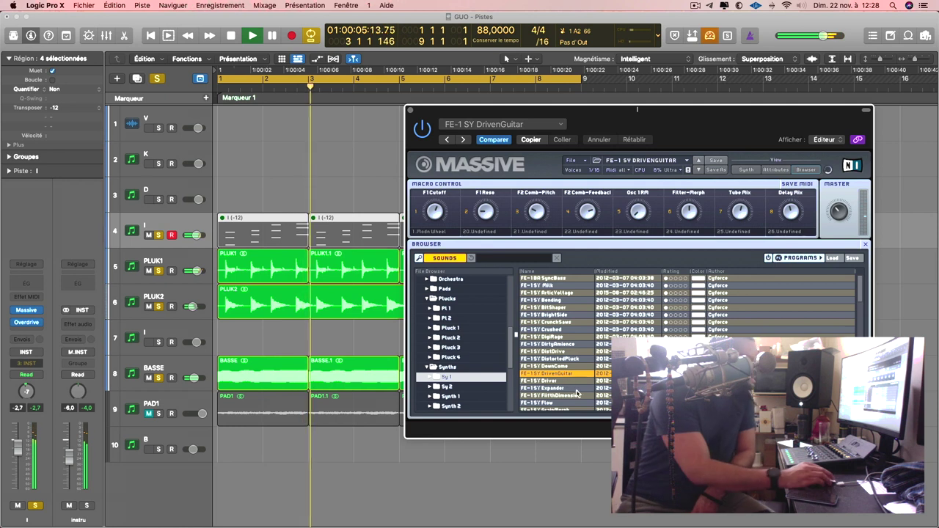
click(560, 389)
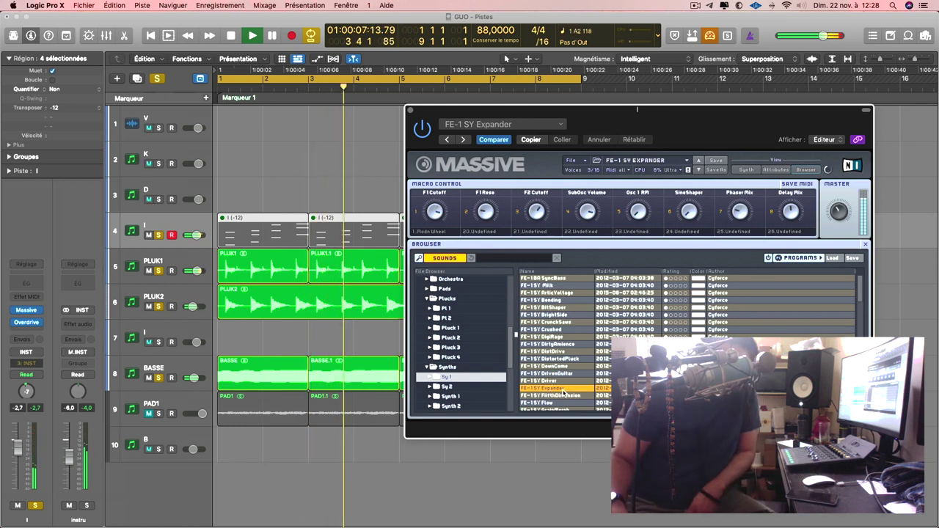
Step: Audition the FE-1 SY MathDestruct, FE-2 AT SyncReject and FE-2 SY Blending presets, and stop playback
scroll(565, 389, down, 3)
click(566, 377)
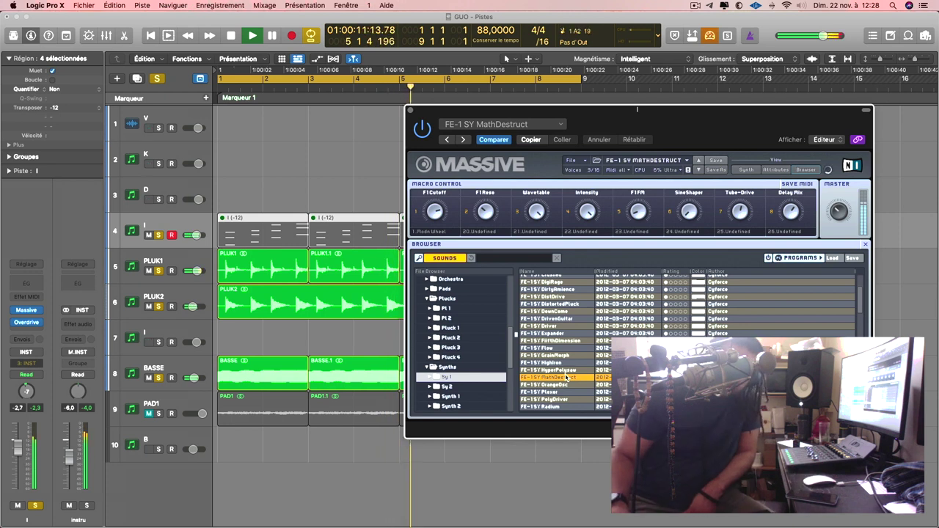
scroll(569, 378, down, 3)
click(561, 368)
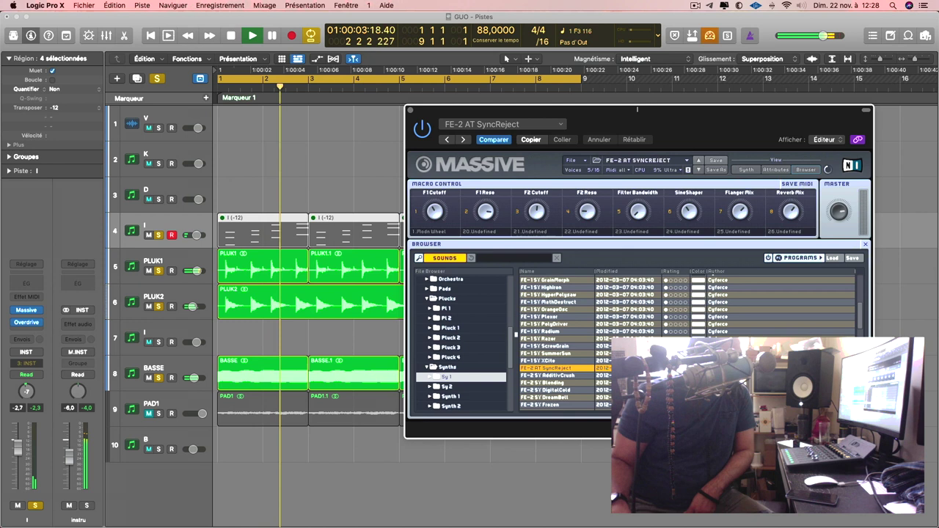
click(577, 383)
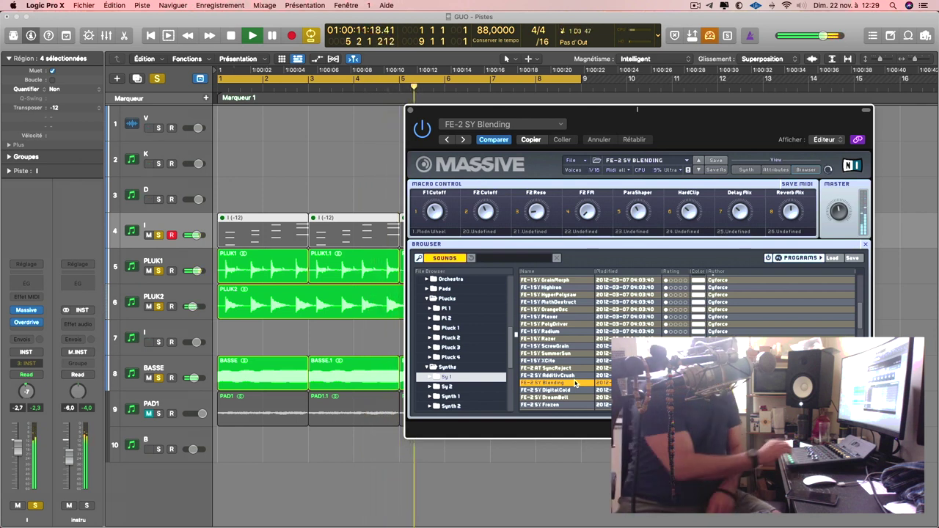
key(space)
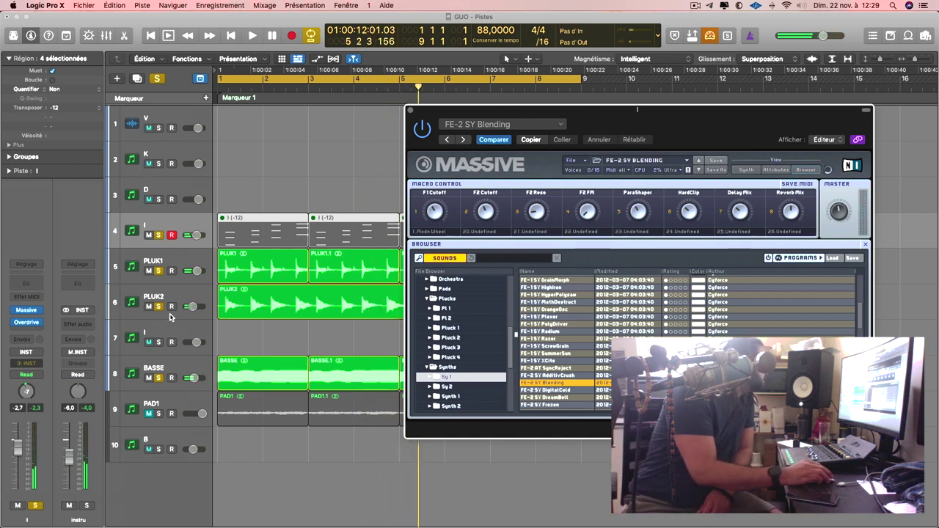
Step: Select and solo track 7, unsolo tracks 4 to 6, and play from the start with BASSE
click(167, 335)
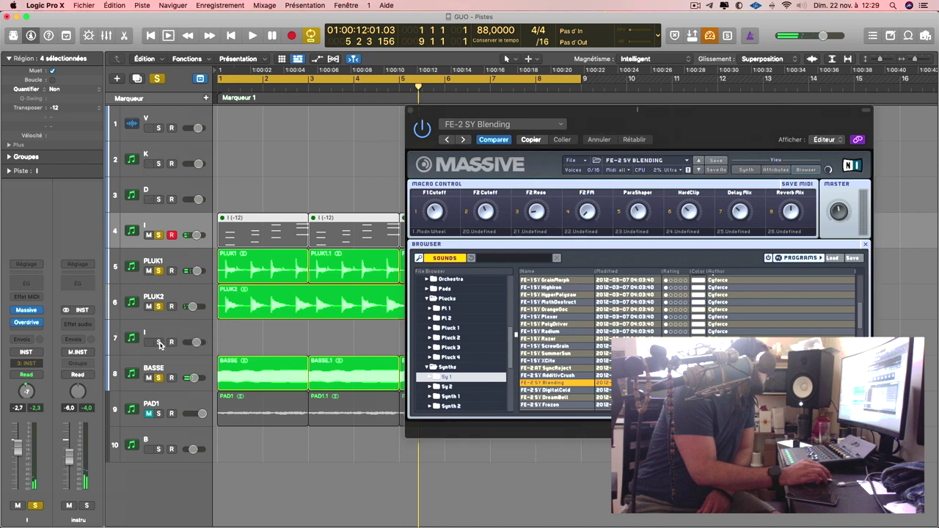
click(162, 346)
drag(159, 242, 162, 308)
key(Return)
key(space)
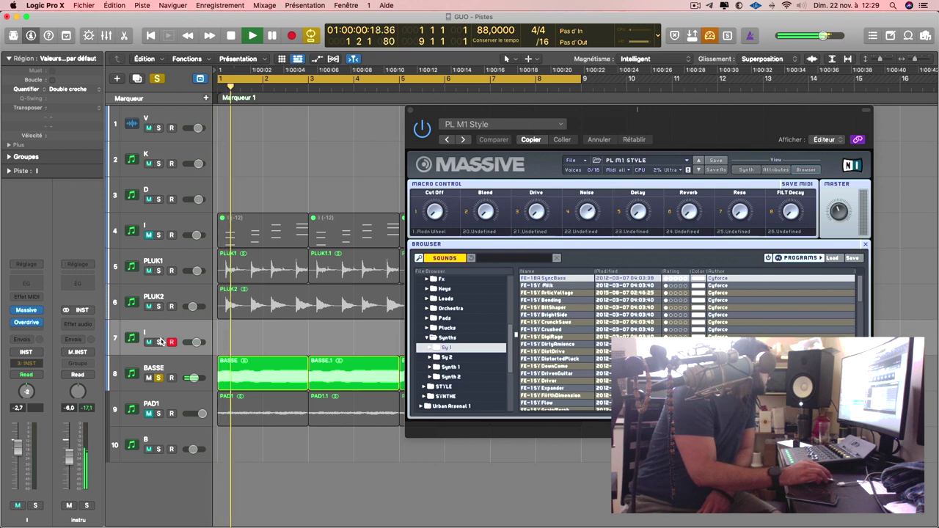
Step: Replace Massive on track 7 with the Spitfire Audio LABS instrument
click(43, 309)
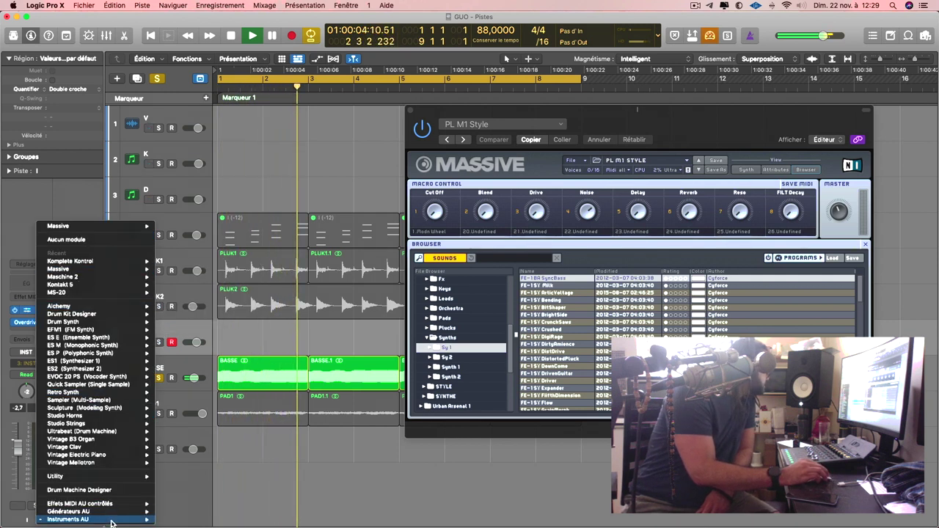
mouse_move(73, 520)
mouse_move(193, 464)
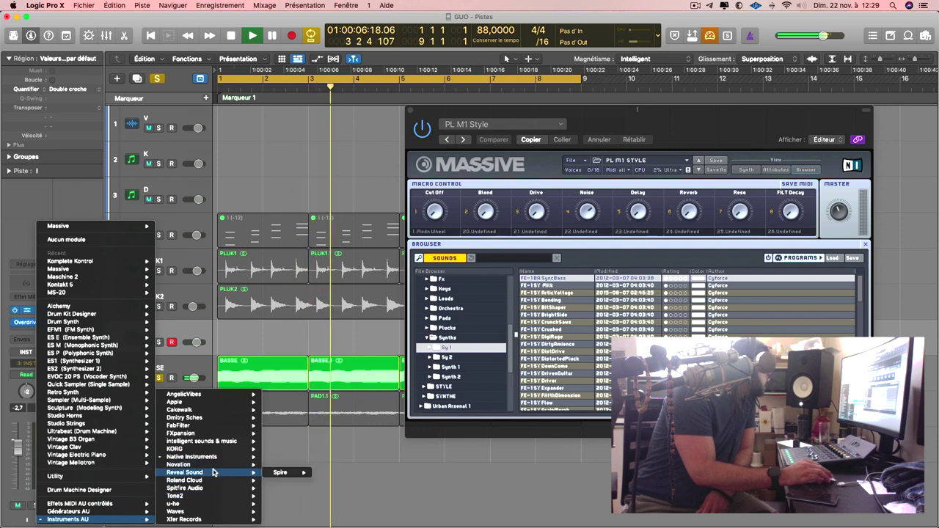
mouse_move(209, 480)
mouse_move(276, 482)
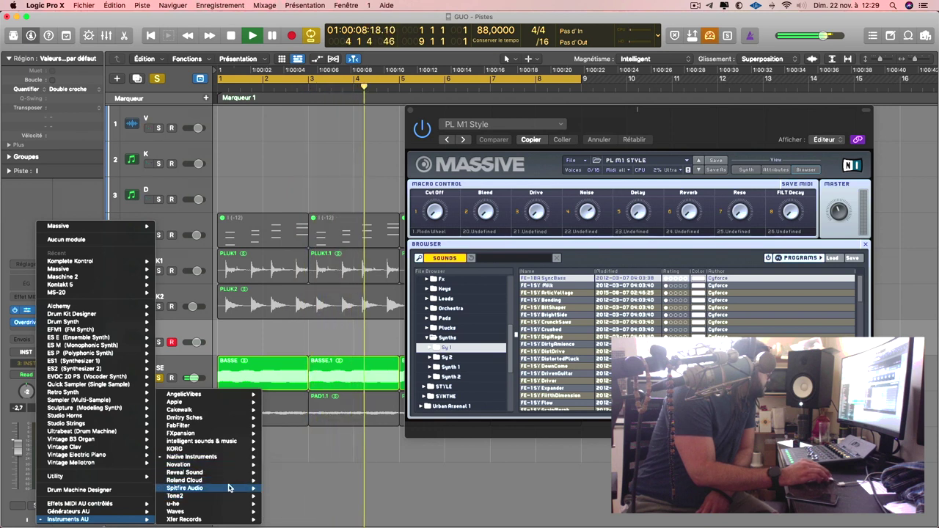
click(339, 488)
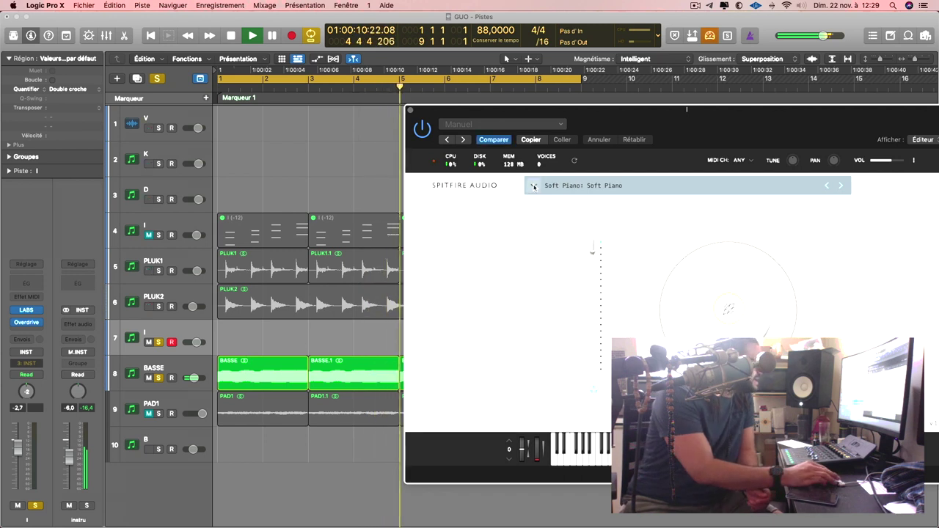
Step: Load the Moon Guitar: Ensemble preset from the acoustic guitar category in LABS
click(534, 187)
scroll(568, 322, down, 1)
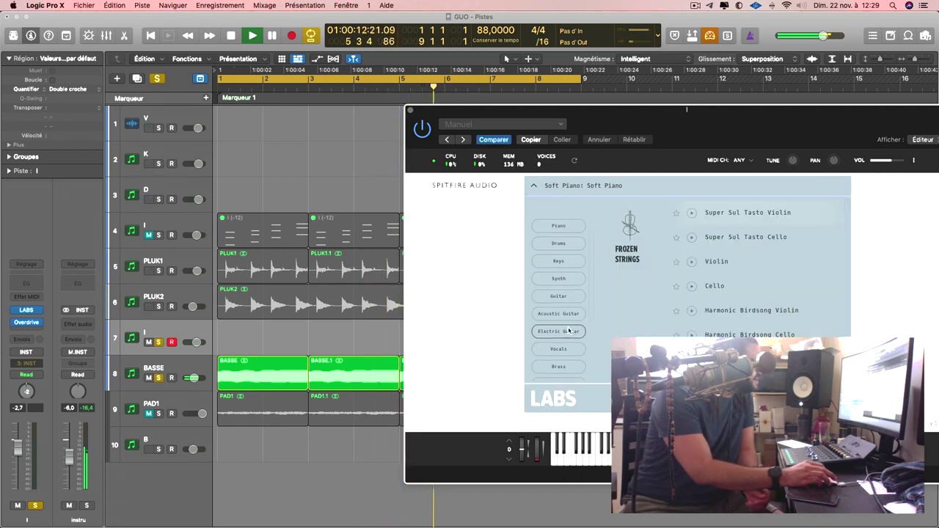
click(579, 316)
click(720, 213)
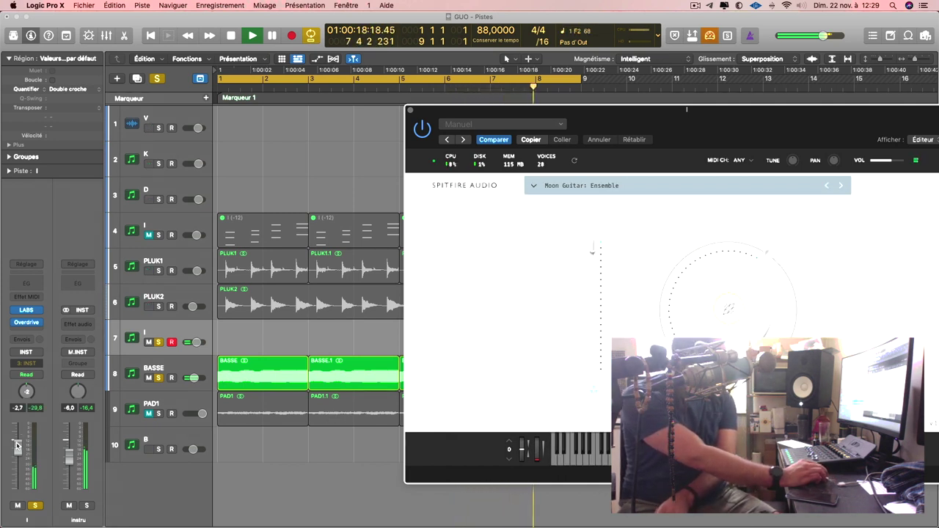
Step: Raise track 7's volume to -1.1 dB and set its Overdrive drive to 6.25 dB
drag(17, 446, 17, 441)
click(29, 324)
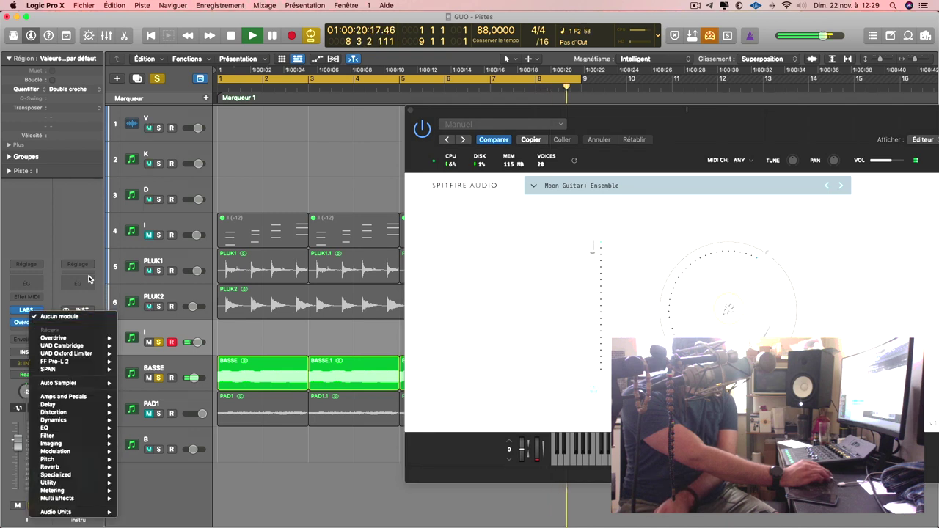
click(16, 317)
click(28, 324)
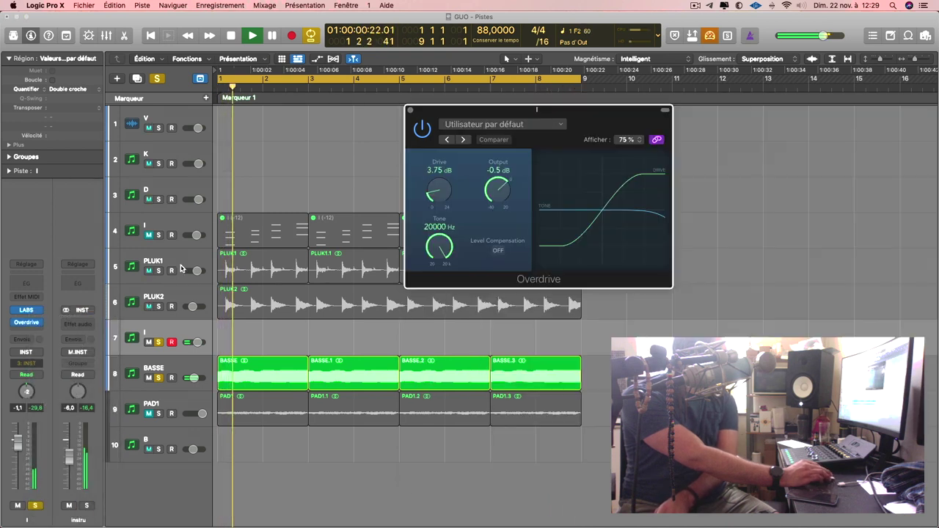
drag(435, 175, 435, 185)
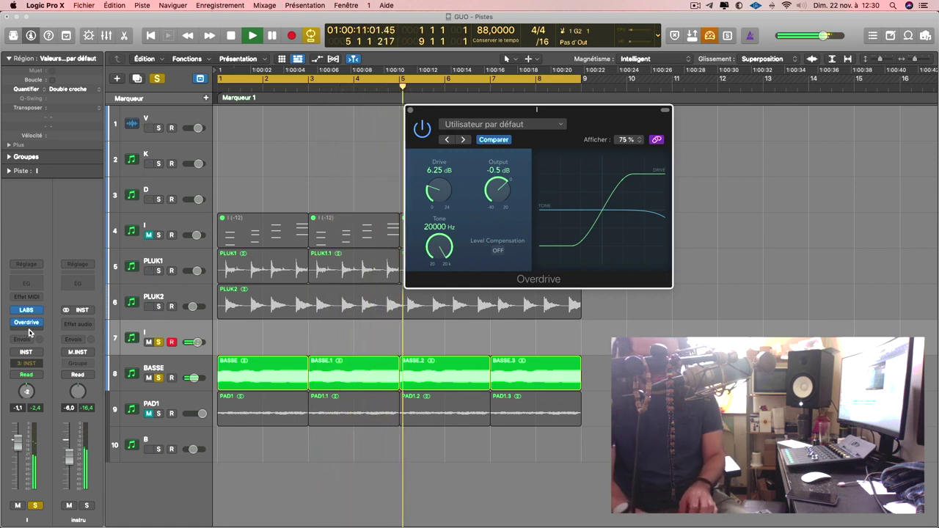
Step: Stop playback and add a Compressor after Overdrive on track 7 with a -35 dB threshold, 3.3:1 ratio and limiter on
key(space)
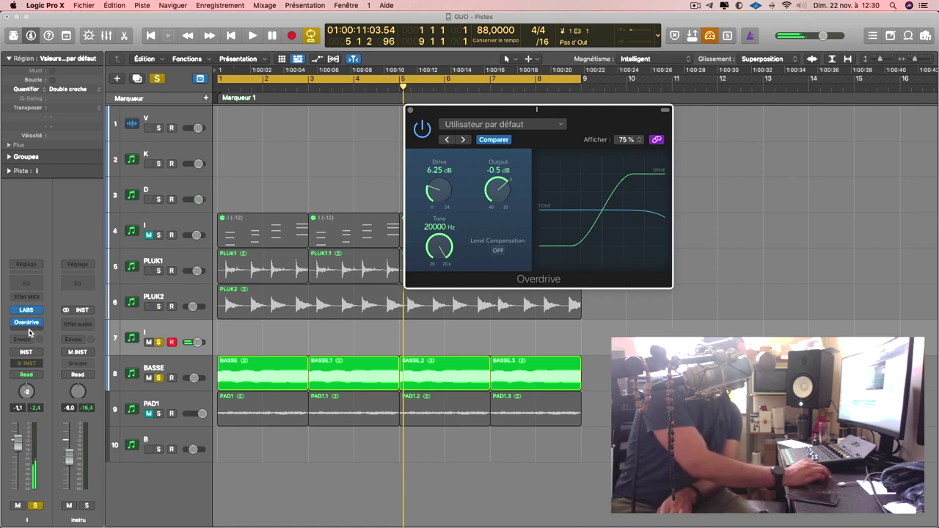
click(30, 332)
mouse_move(49, 368)
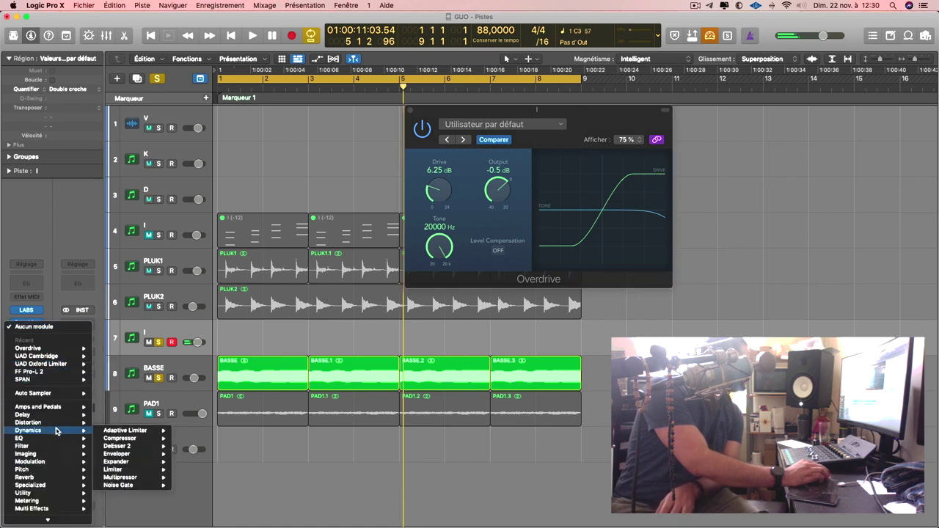
mouse_move(29, 431)
click(120, 438)
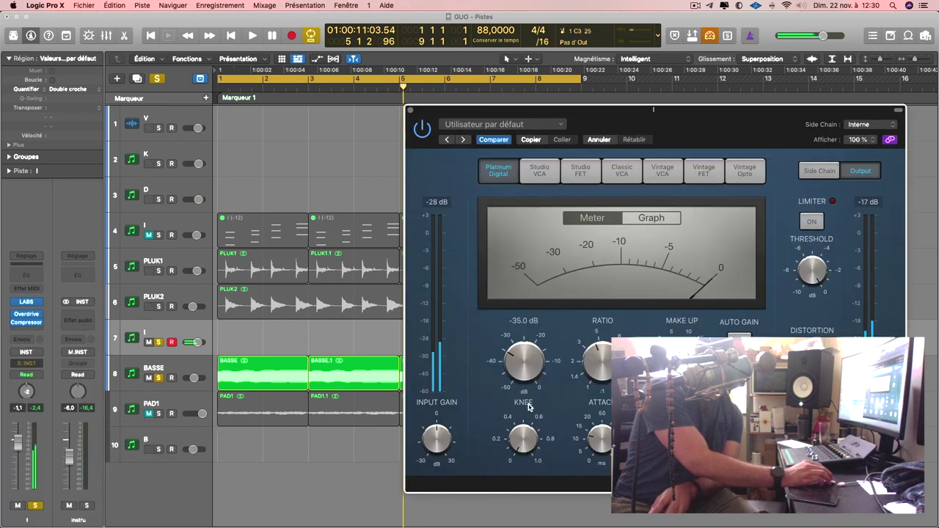
mouse_move(596, 378)
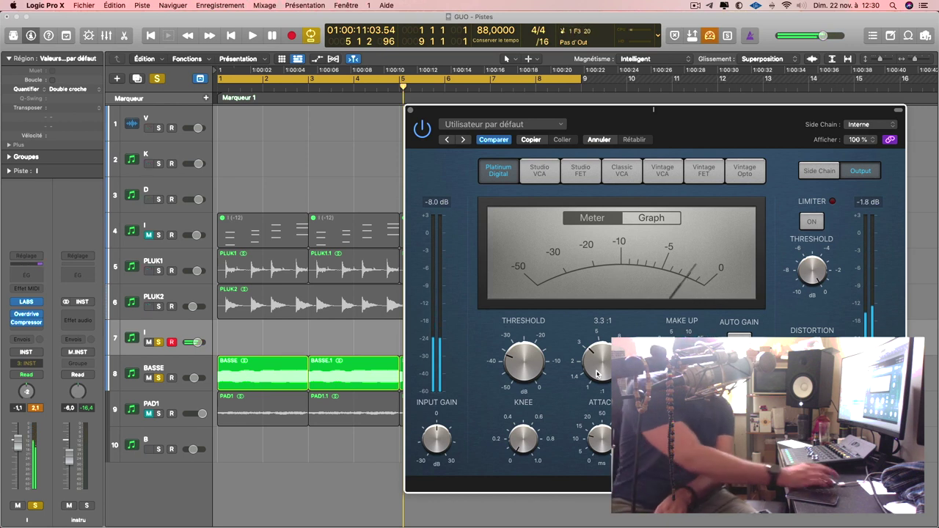
click(817, 221)
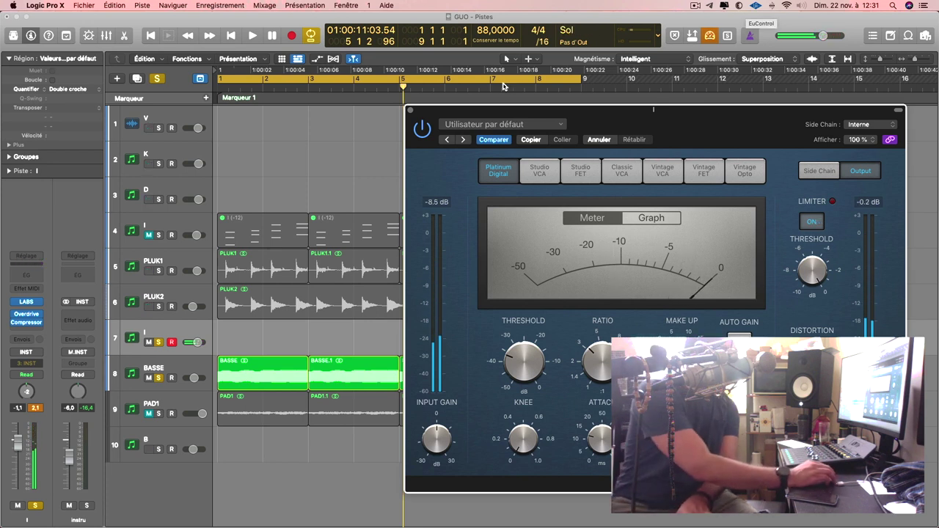
Step: Bypass the Compressor, raise track 7's volume to 6.0 dB and play the project
click(422, 130)
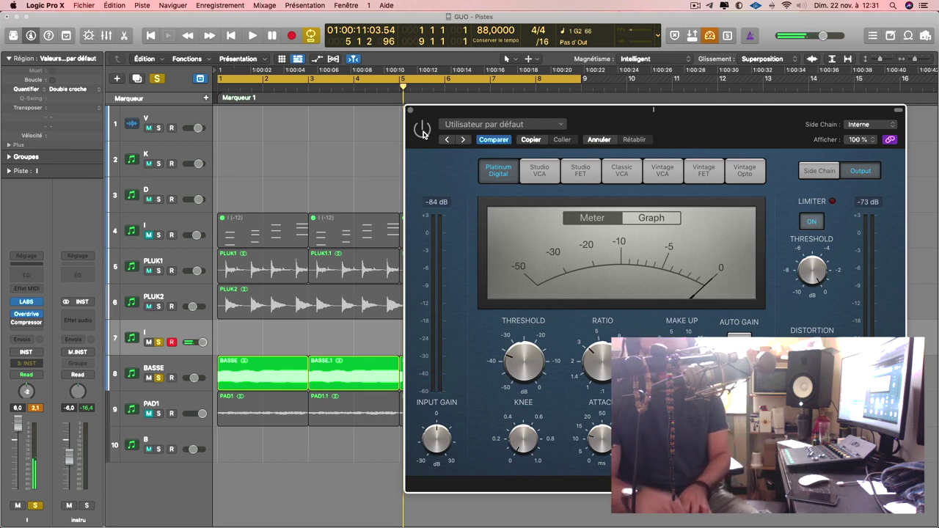
key(space)
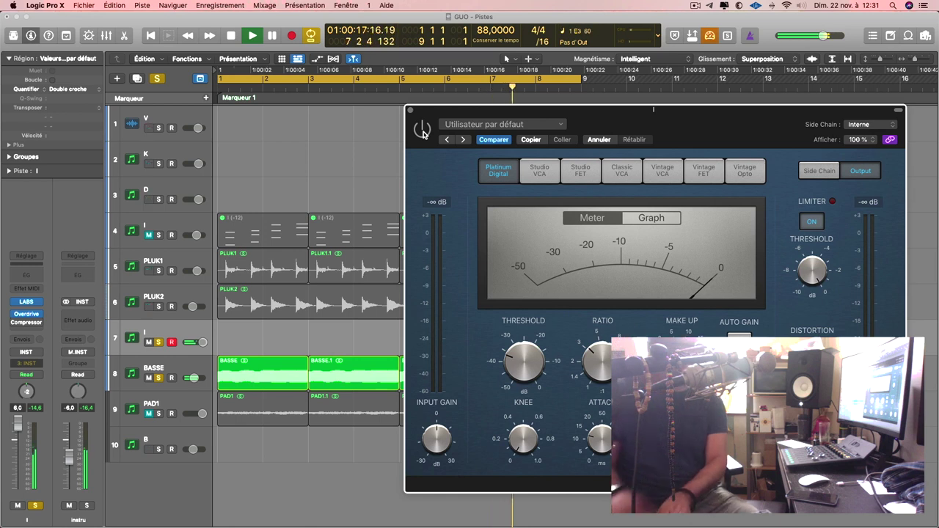
Step: Try PLUK2 in solo, switch to only PLUK1 soloed alongside track 7 without BASSE, and stop playback
click(160, 305)
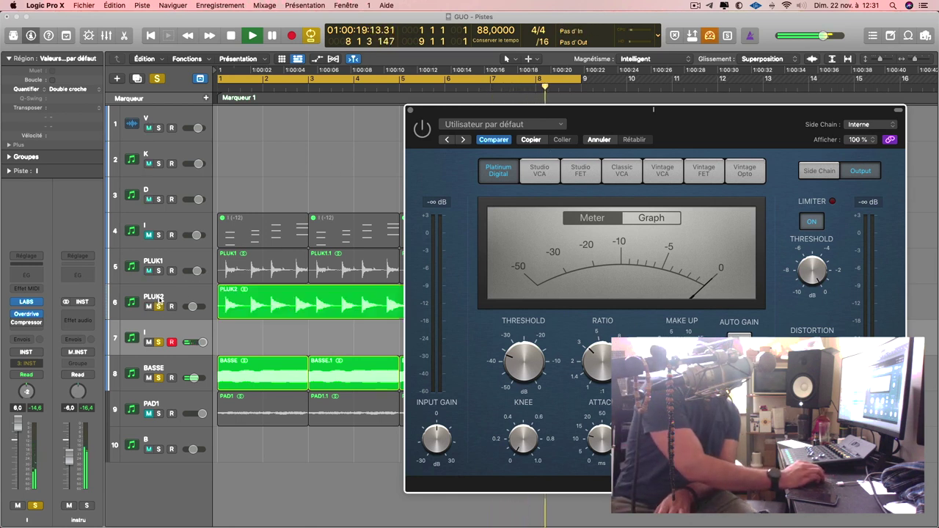
click(159, 378)
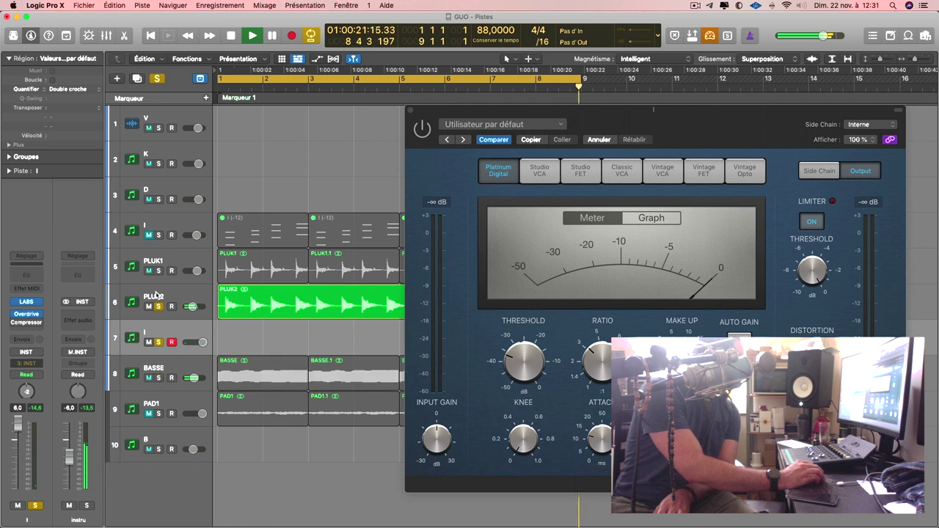
click(159, 271)
click(158, 307)
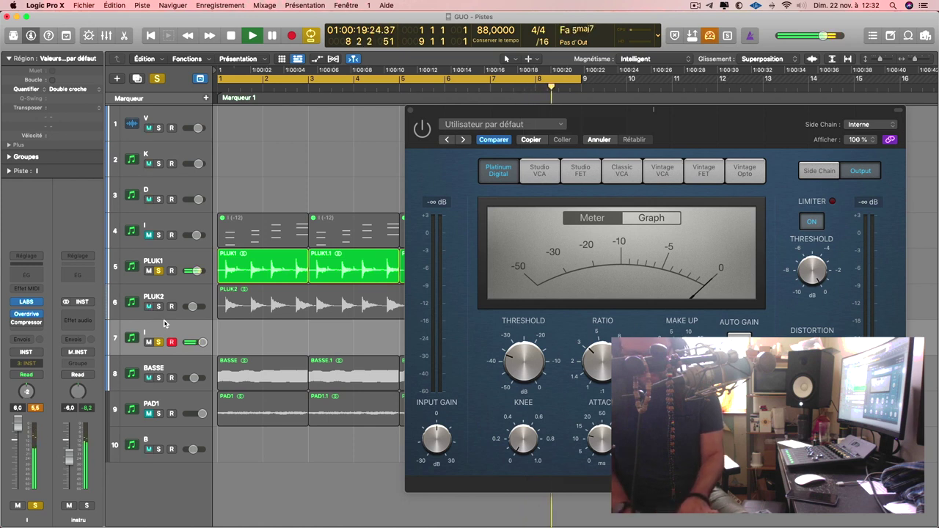
key(space)
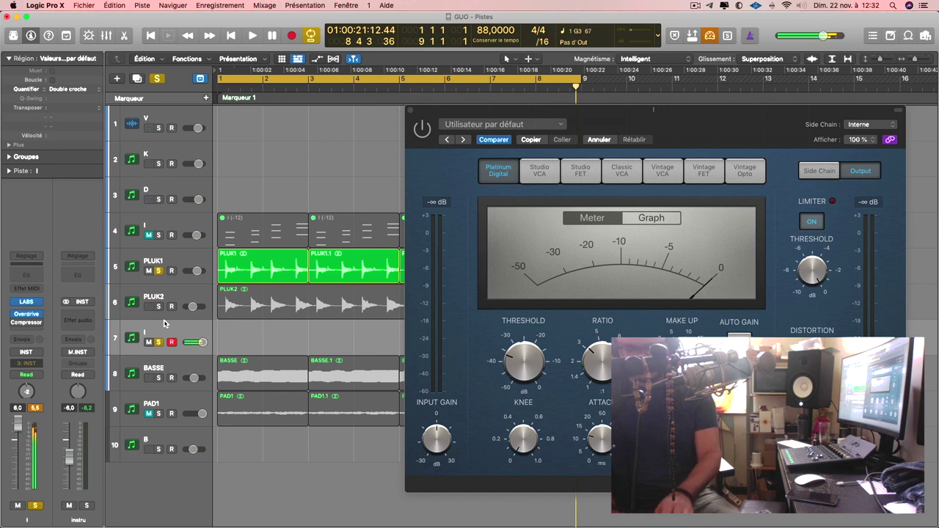
Step: Record a LABS guitar part on track 7 over the playing project and trim the recorded region to end at bar 7
key(space)
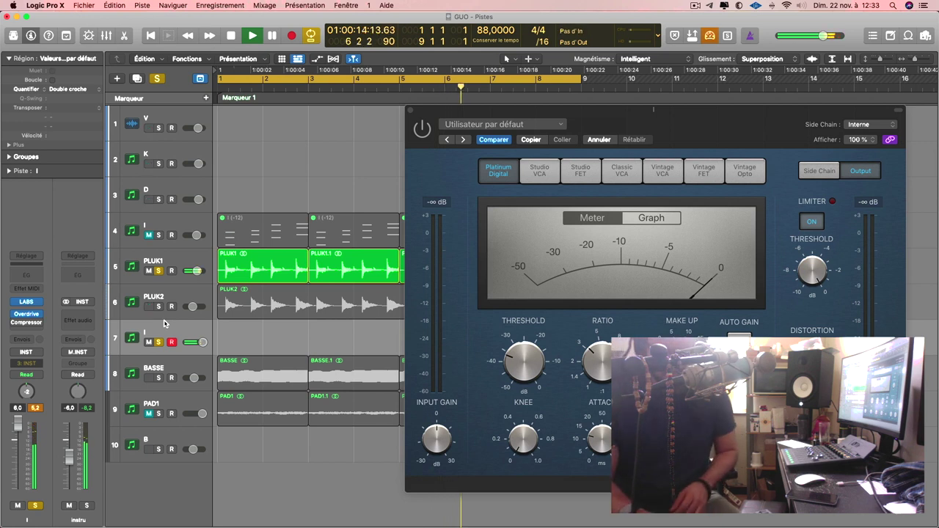
key(r)
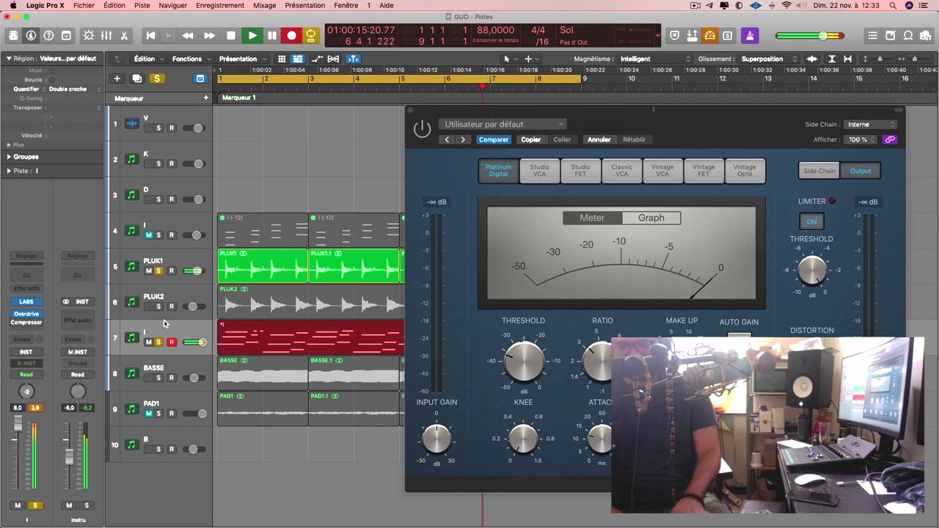
key(space)
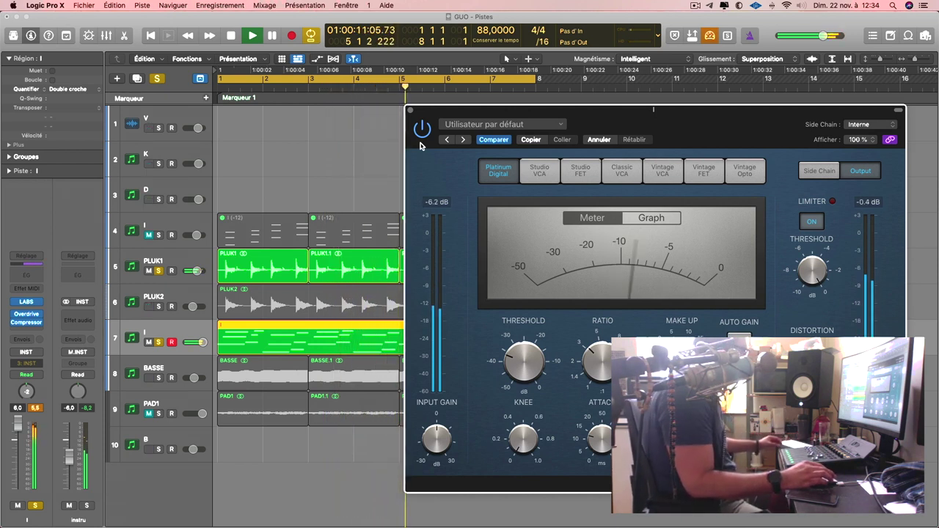
key(v)
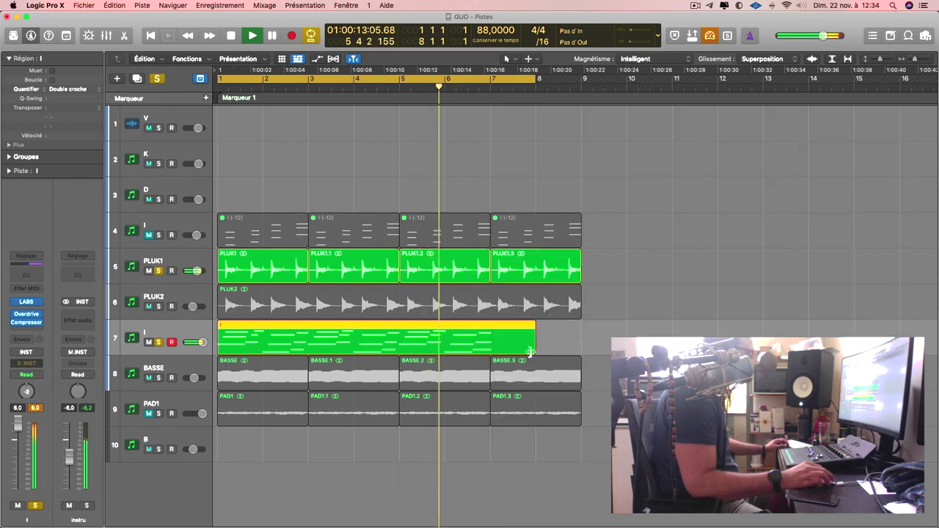
drag(534, 348, 490, 348)
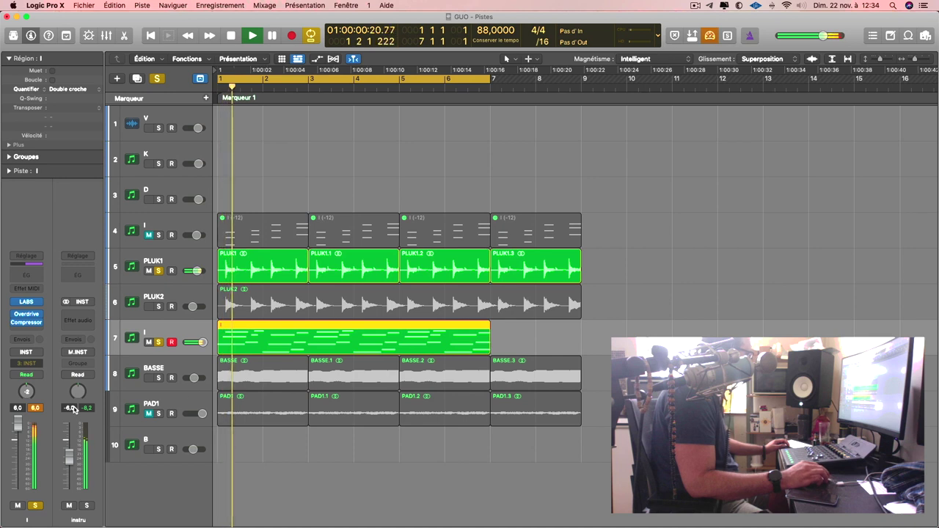
Step: Lower track 7's volume to 0.5 dB, reset its peak level and check the Compressor settings
key(comma)
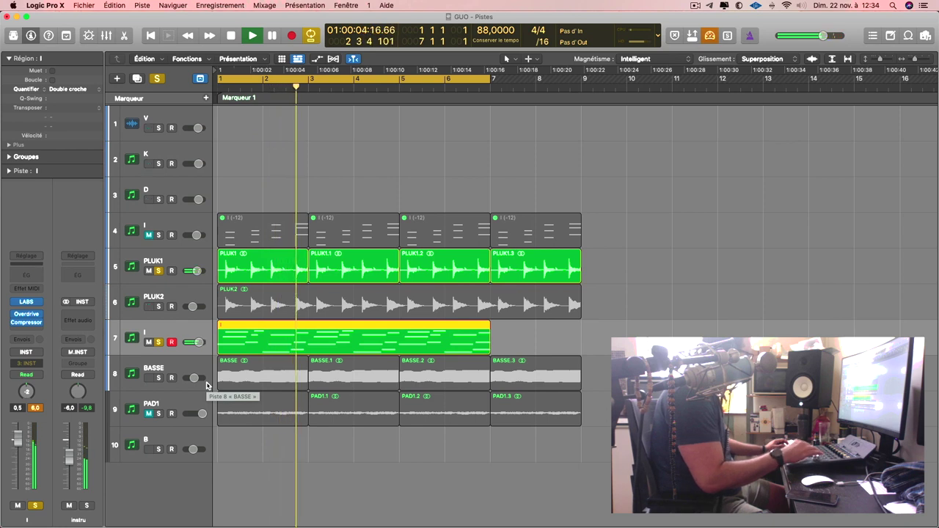
click(35, 409)
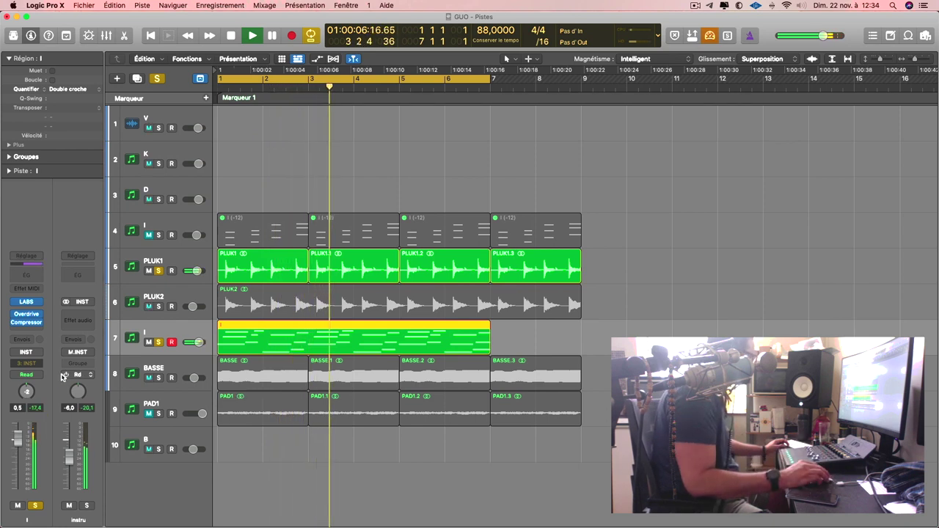
mouse_move(31, 327)
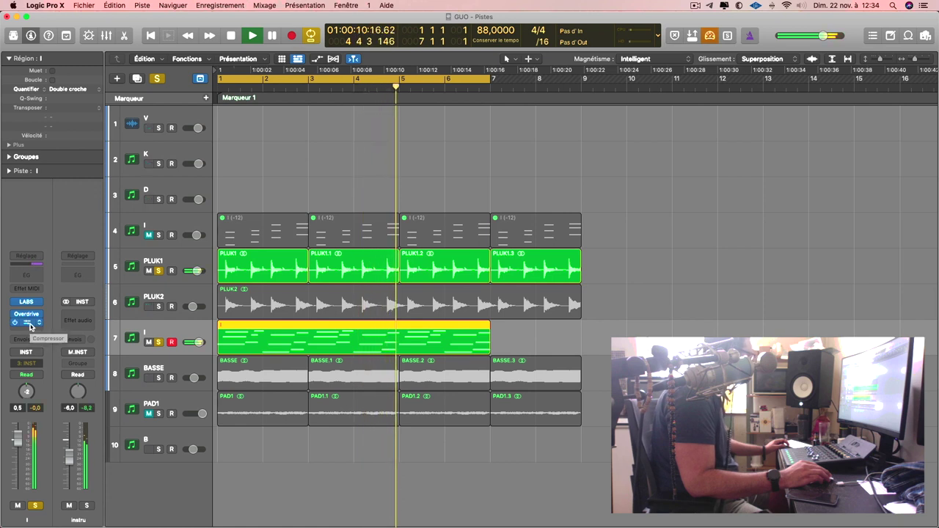
click(31, 327)
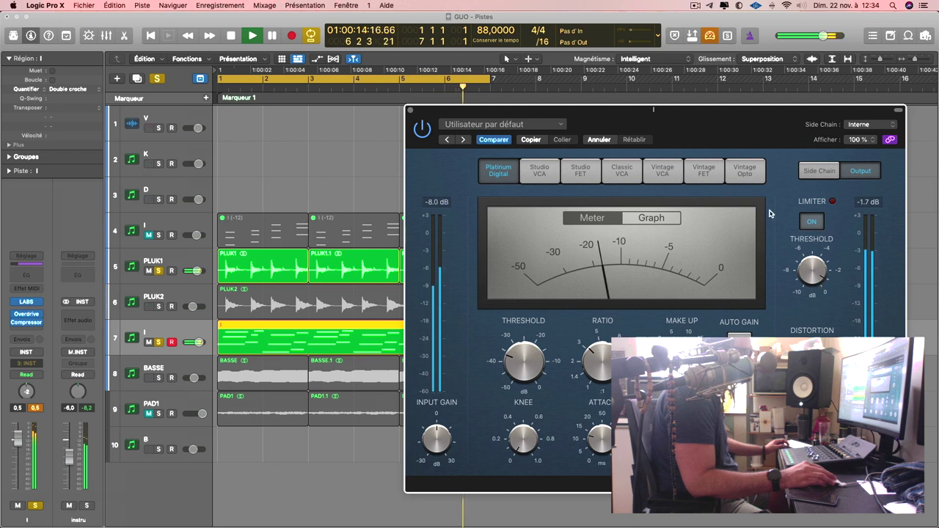
click(410, 109)
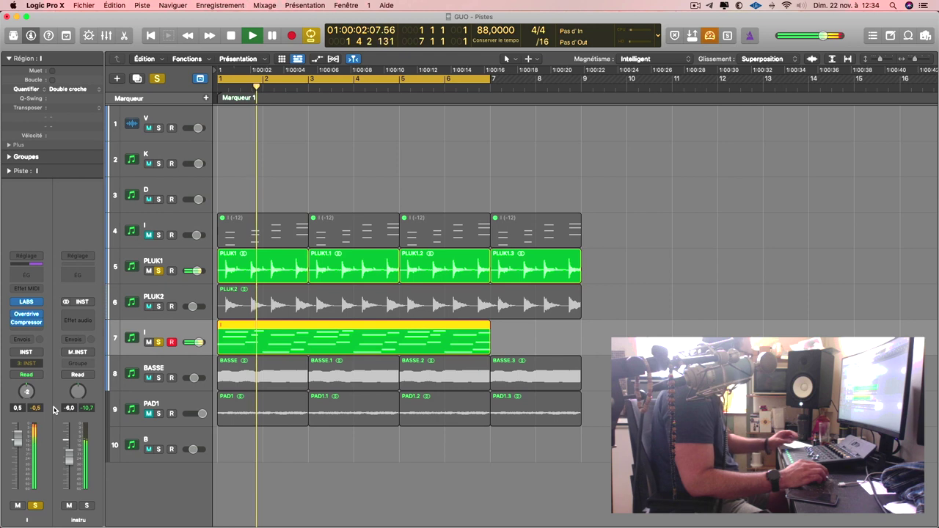
Step: Bounce track 7's guitar region in place to a new track with the name GUI, muting the source
right_click(360, 320)
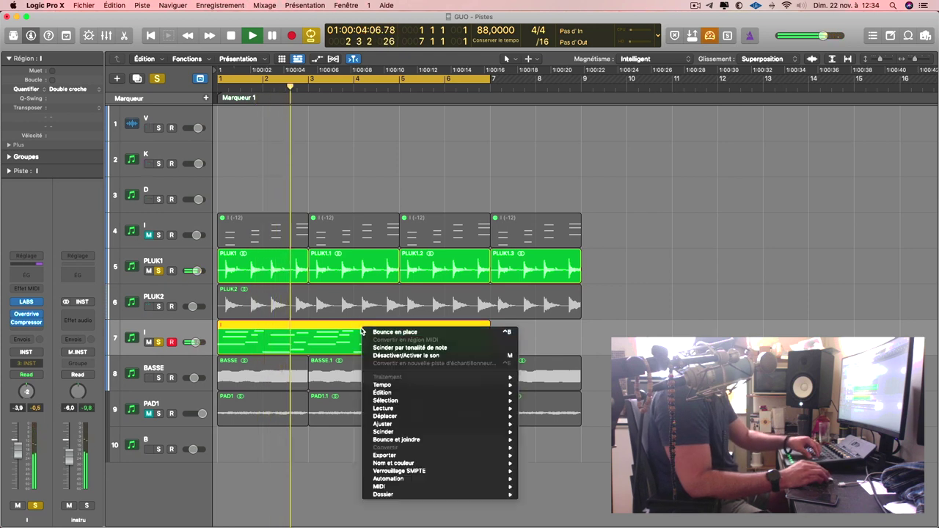
click(382, 330)
text(HGU)
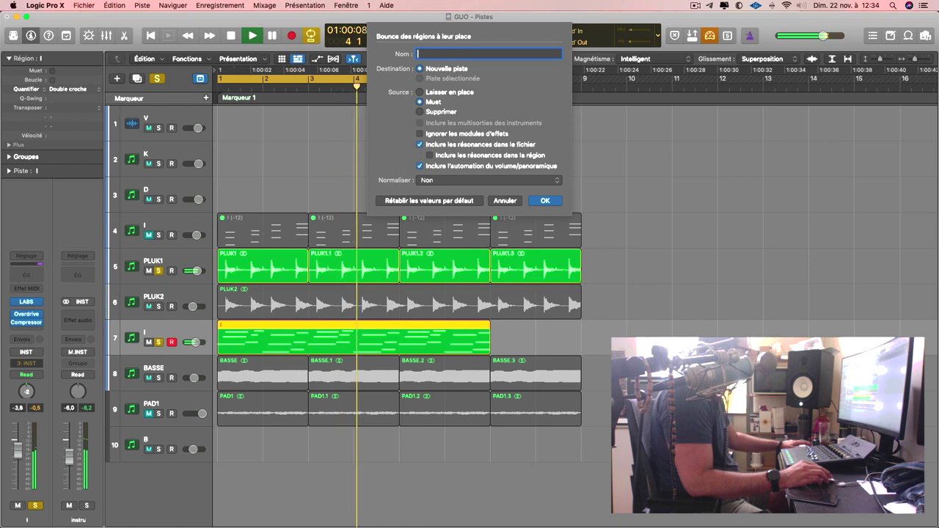
key(Return)
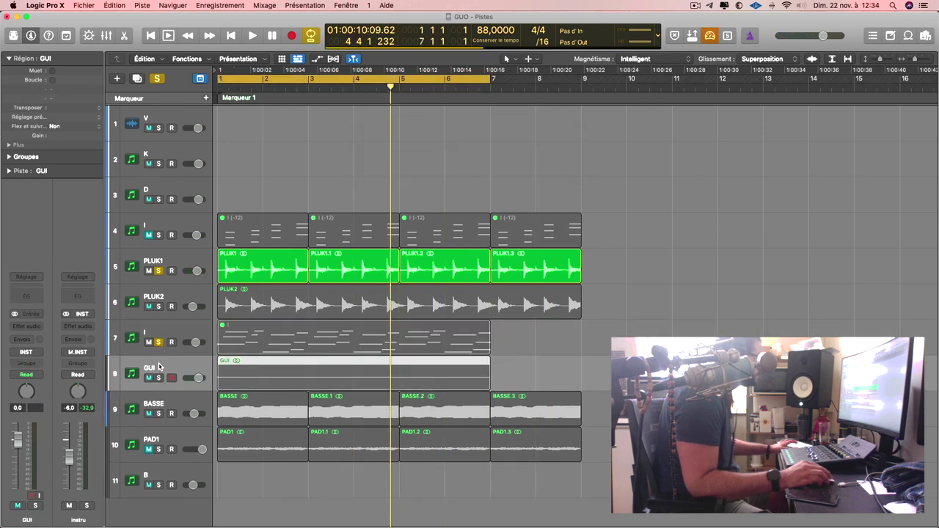
Step: Solo the bounced GUI track, play the project and add PLUK2 to the solo
click(158, 377)
key(space)
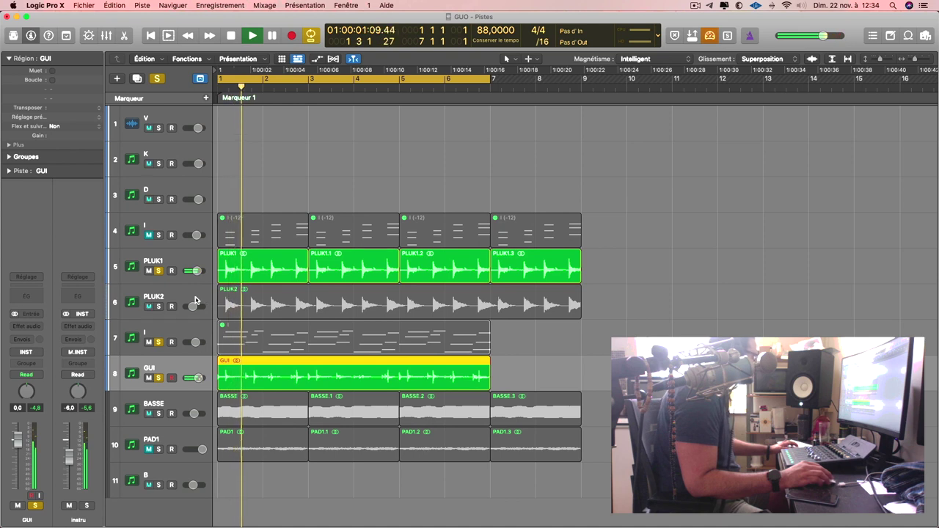
click(158, 307)
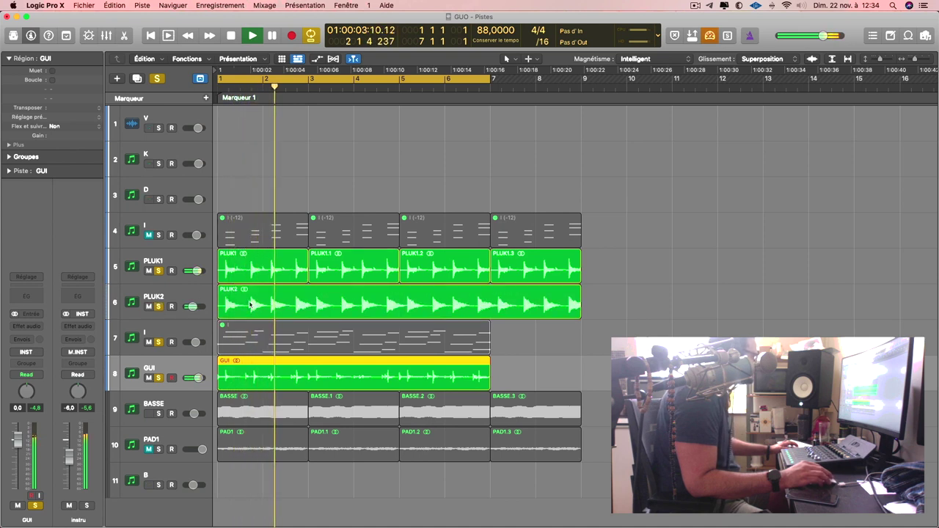
Step: Delete the muted guitar MIDI region and its LABS instrument track 7
click(321, 340)
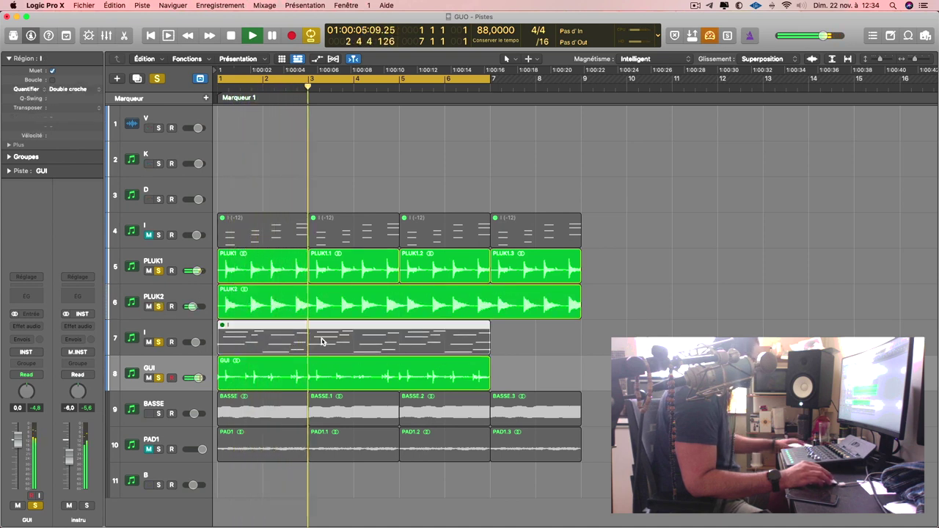
key(BackSpace)
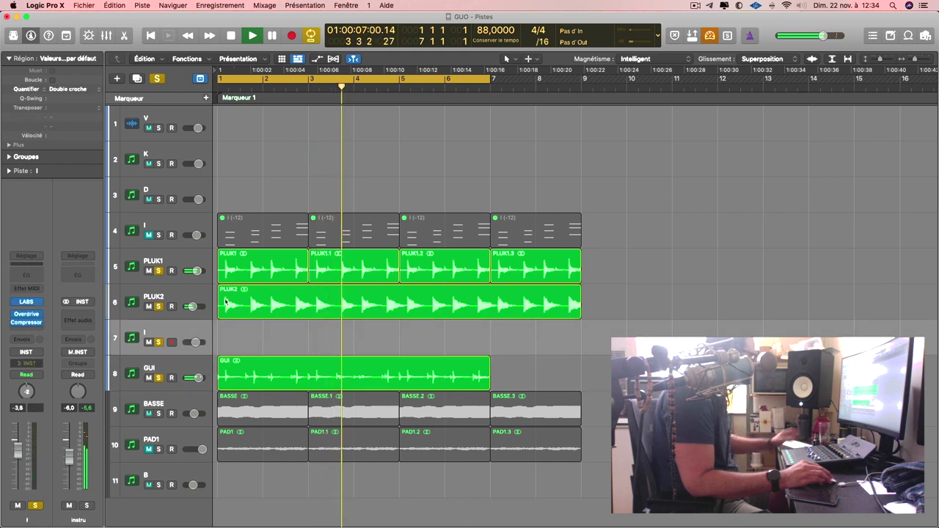
key(super+BackSpace)
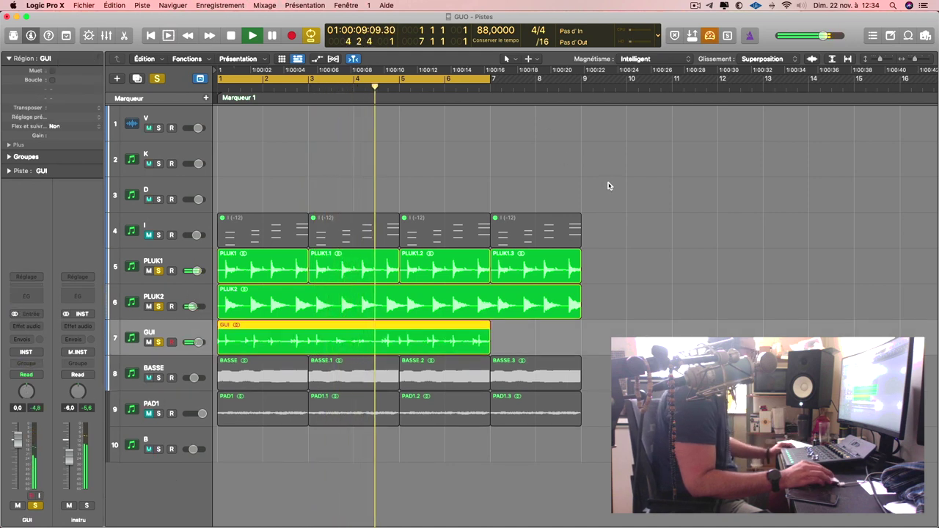
click(695, 6)
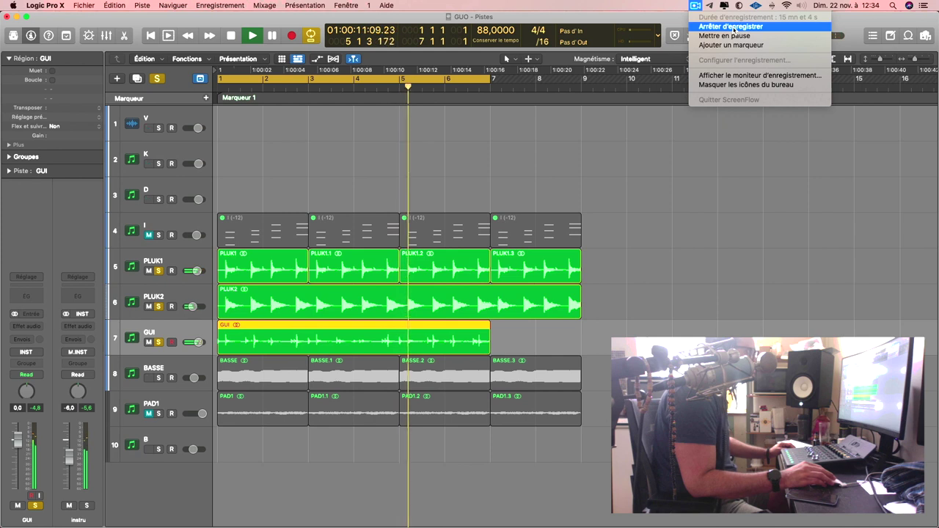
click(737, 41)
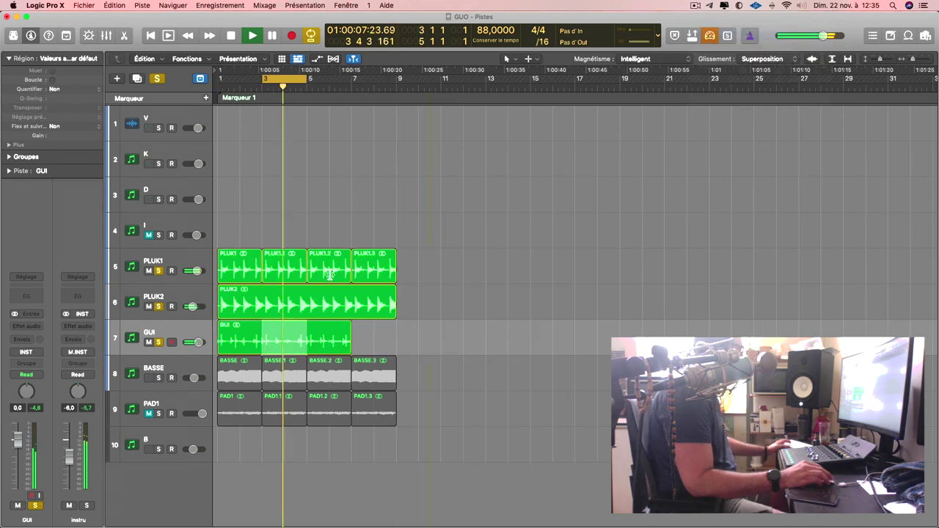
Step: Fill bars 7 to 9 of the GUI track with a copied two-bar section of the guitar and select both regions
drag(324, 342, 430, 345)
shift+click(245, 345)
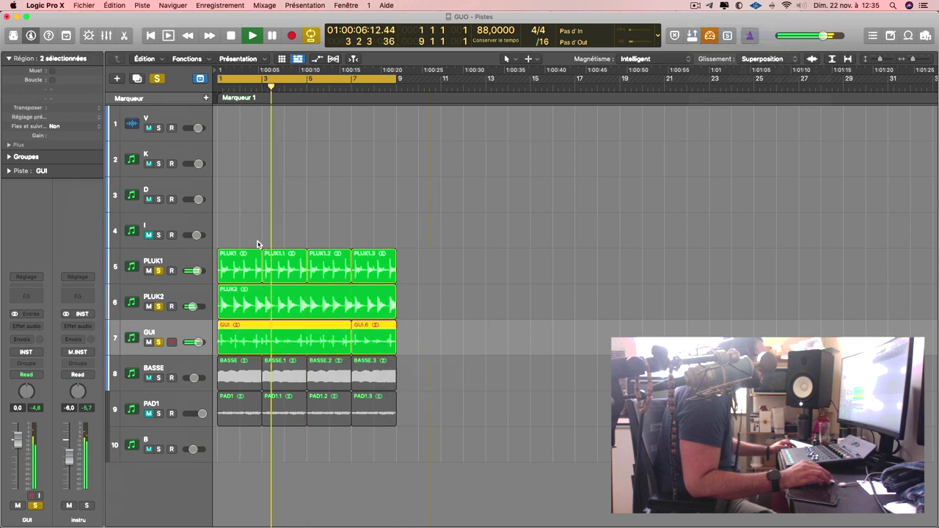
Step: Select track D, clear the active solos and audition BASSE alone before returning to the full mix
click(197, 225)
click(157, 207)
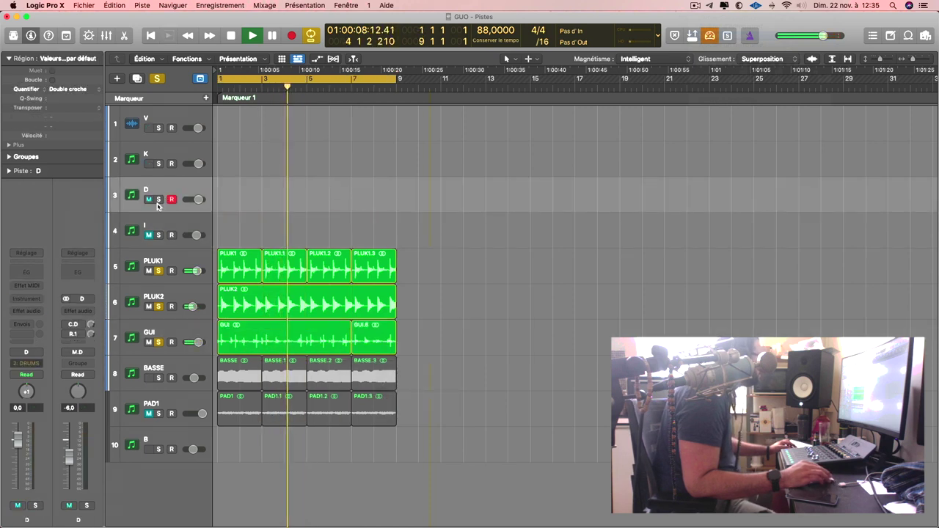
click(157, 79)
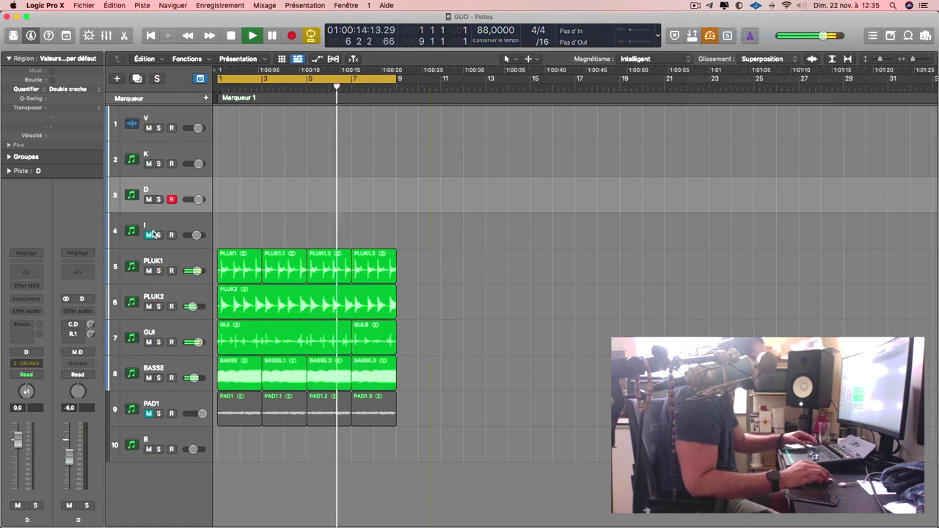
key(s)
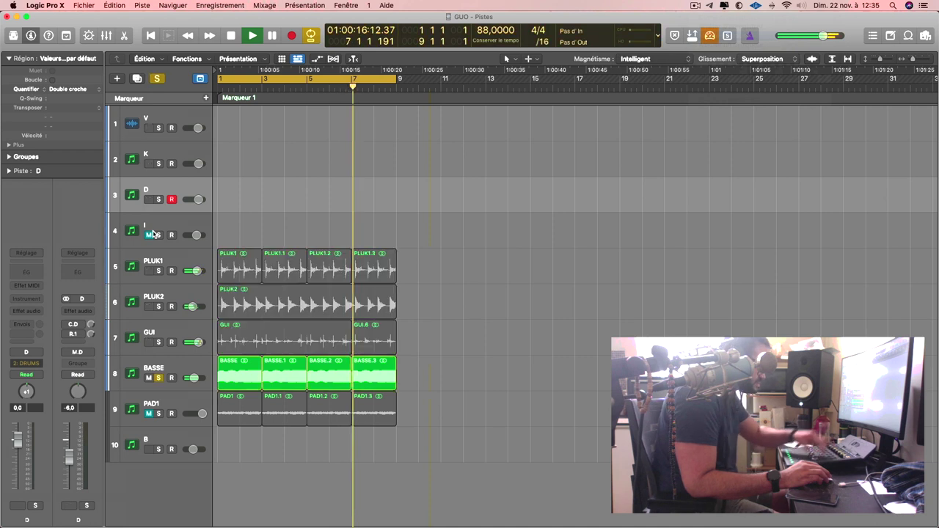
key(s)
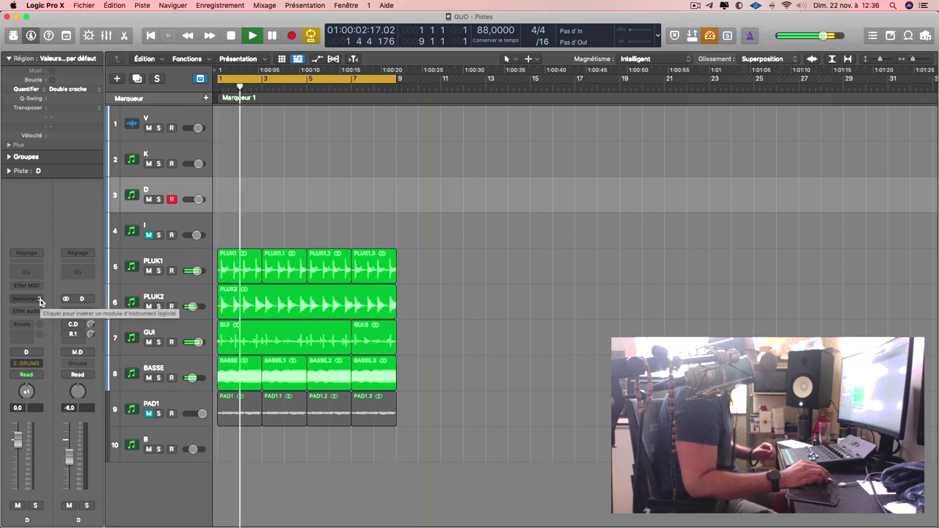
Step: Look through the Apple Loops browser, its instrument and descriptor categories, and the project's audio files for drum material
click(908, 36)
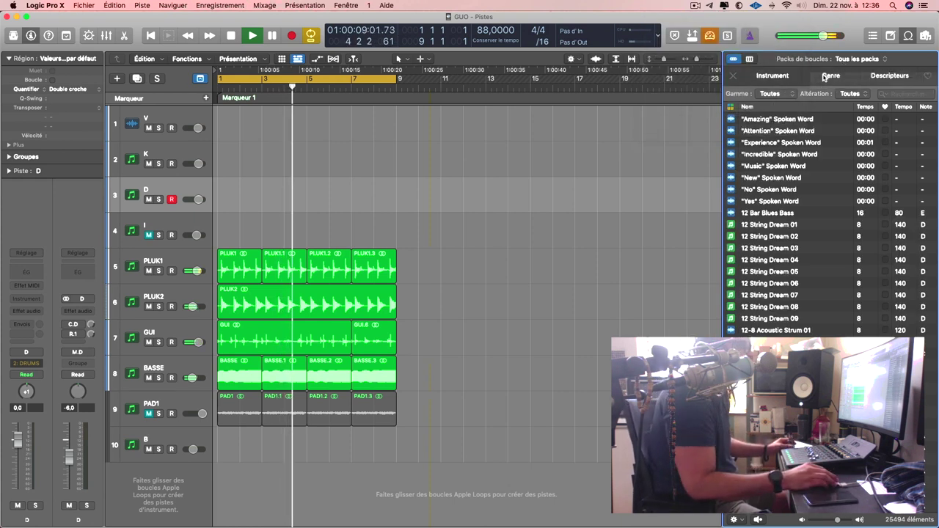
click(929, 38)
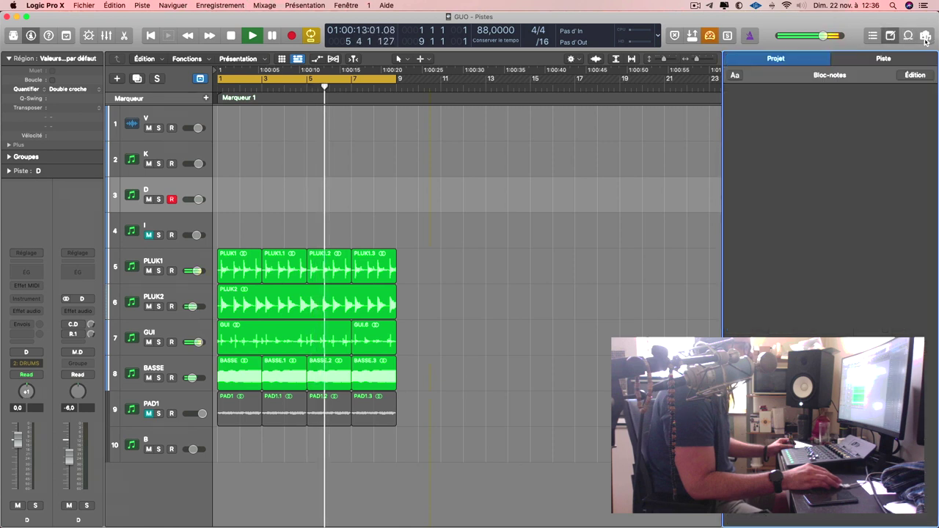
click(908, 36)
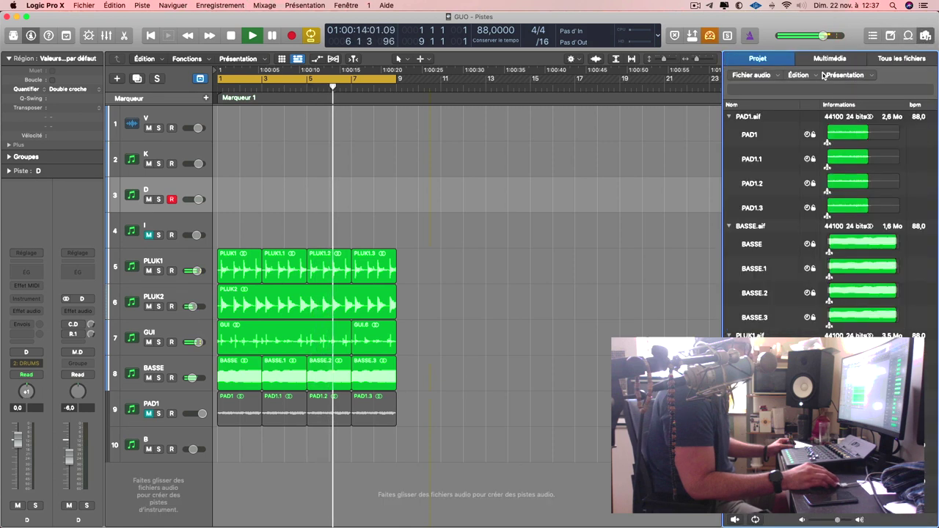
click(908, 38)
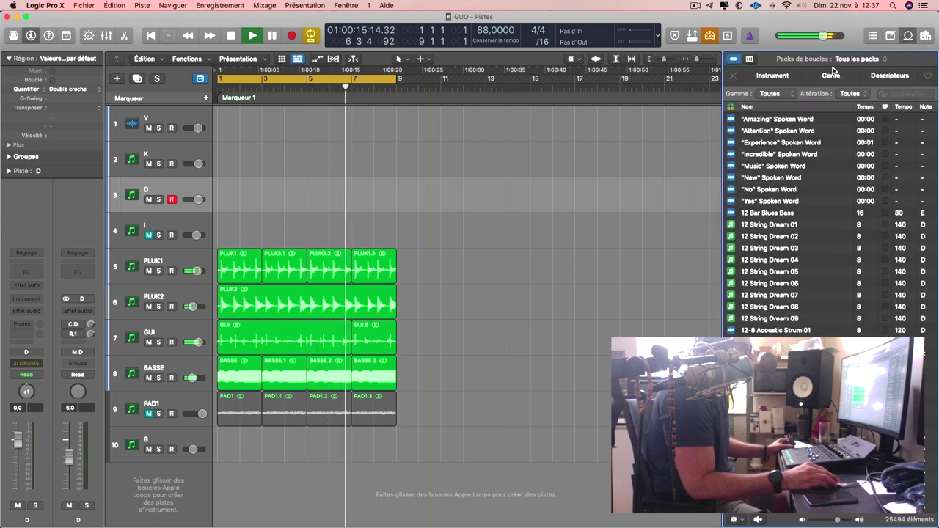
click(750, 58)
click(734, 58)
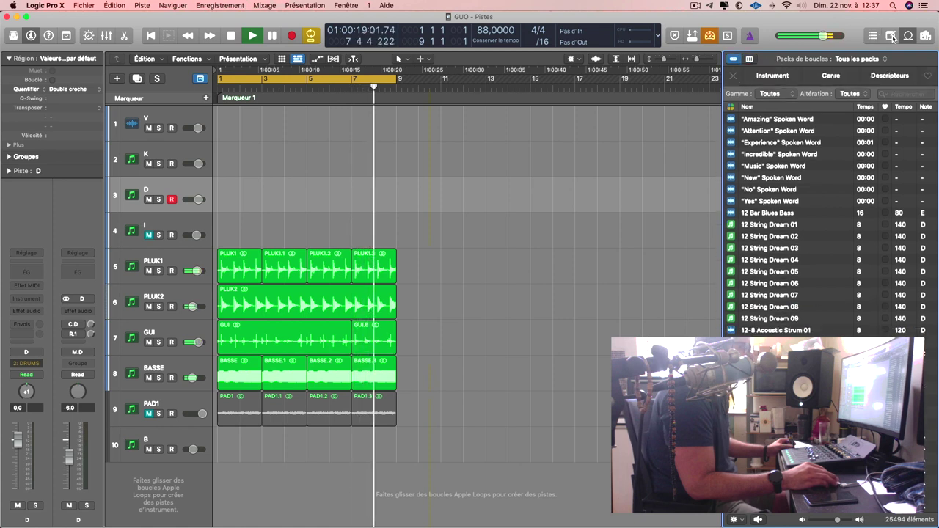
scroll(846, 116, up, 1)
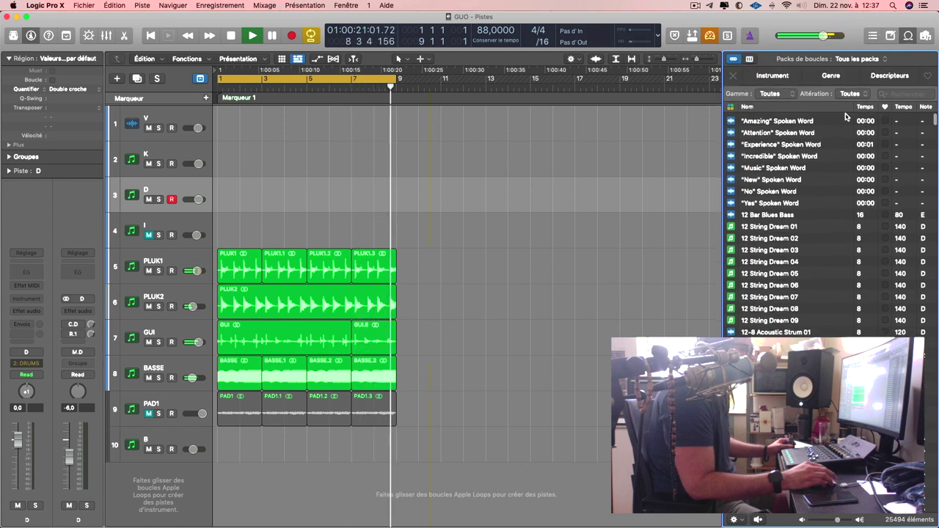
click(799, 77)
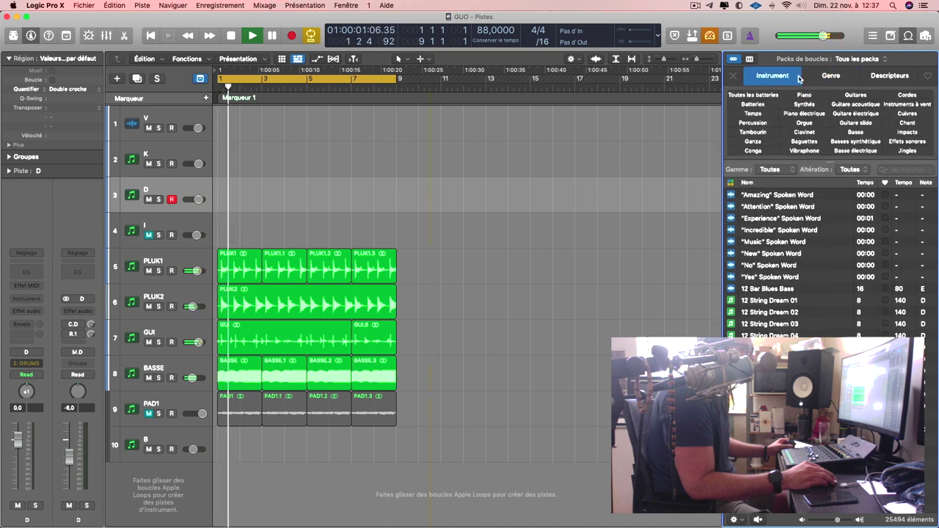
click(889, 76)
Step: Look through the project and track notes and the event, marker, tempo and signature lists
click(891, 36)
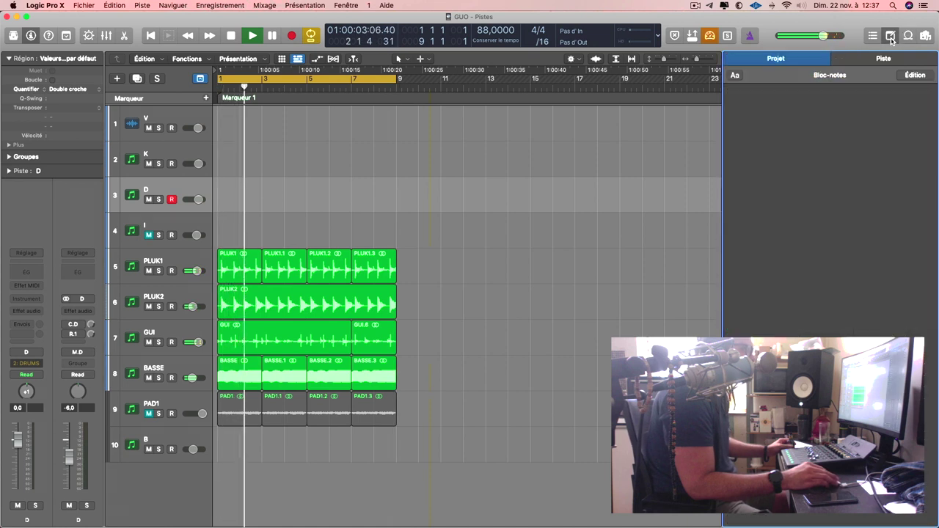
click(856, 59)
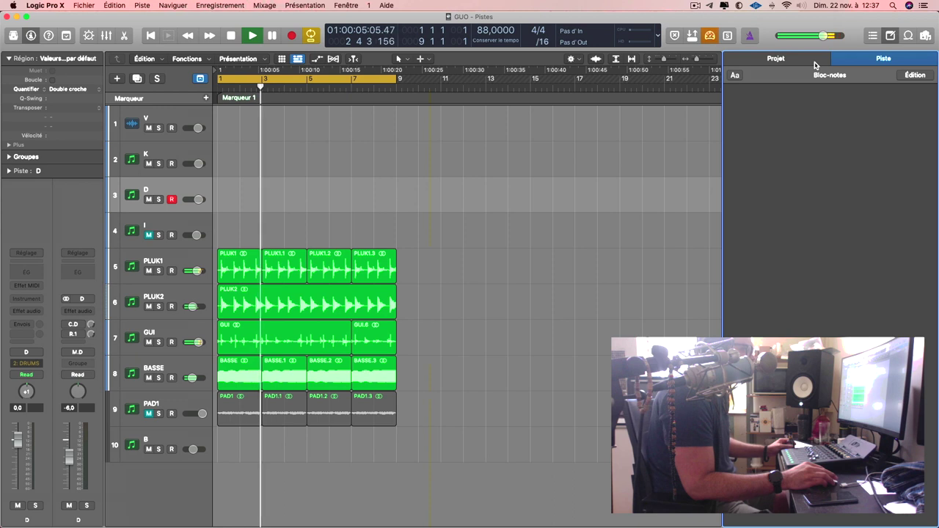
key(d)
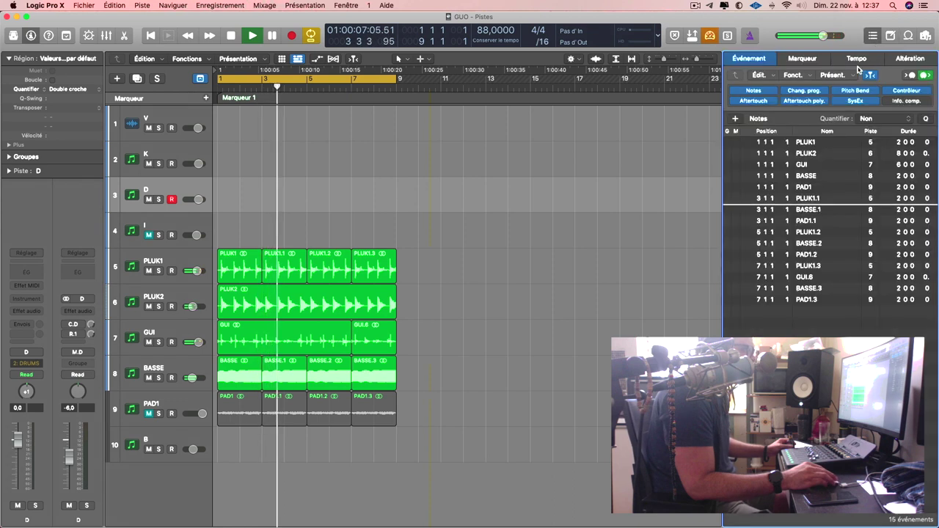
click(802, 58)
click(857, 58)
click(924, 58)
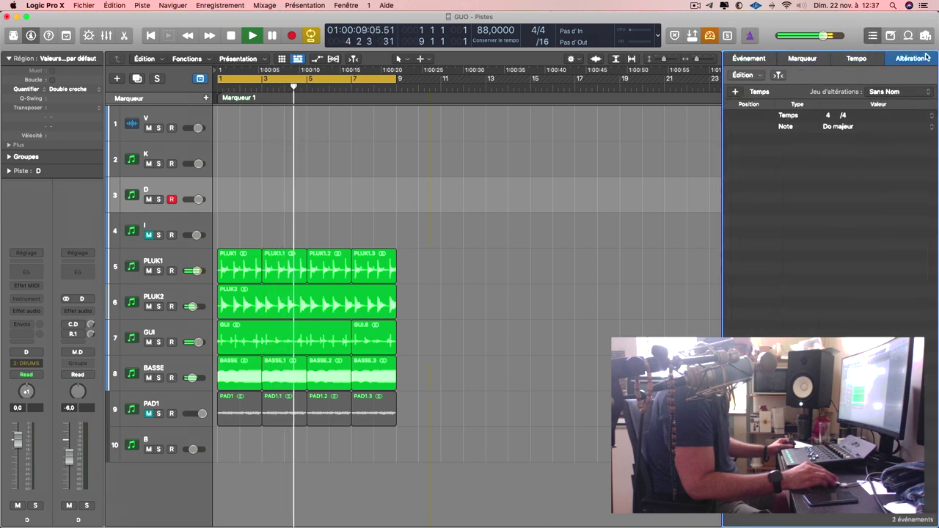
Step: Browse all files on the computer and open the SAMPLES folder on Disque A
click(926, 35)
click(865, 59)
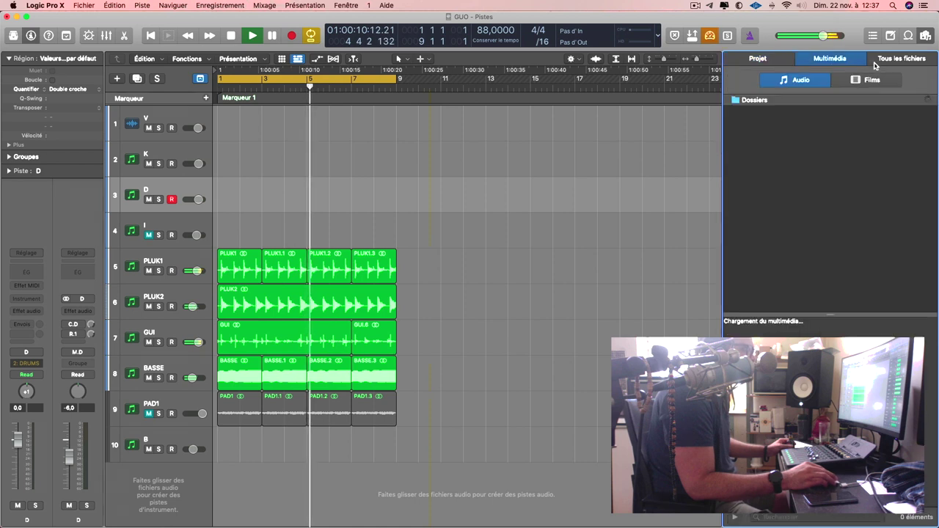
click(870, 79)
click(800, 80)
click(901, 58)
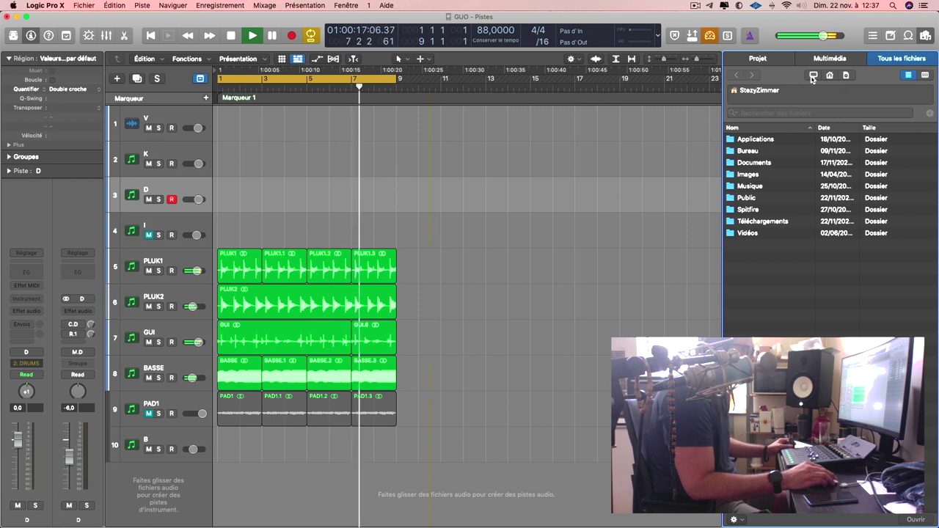
click(813, 76)
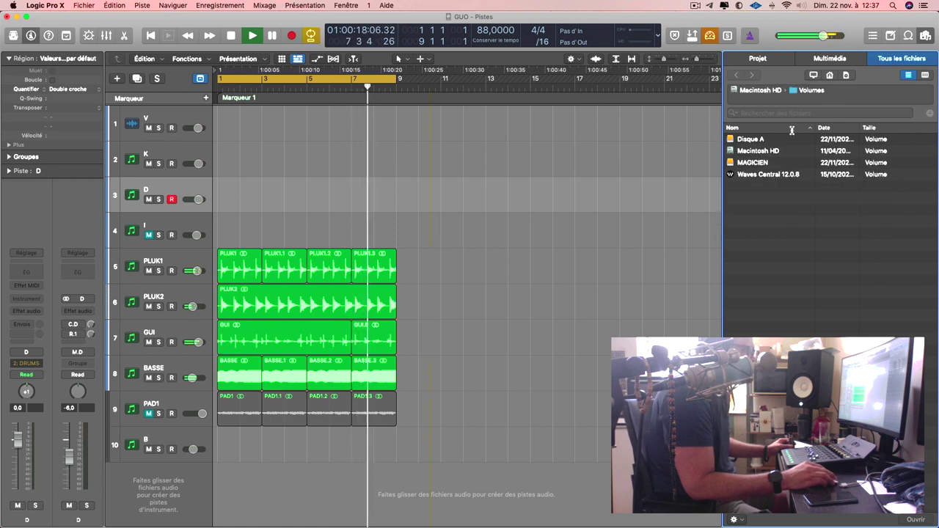
double_click(756, 139)
double_click(756, 244)
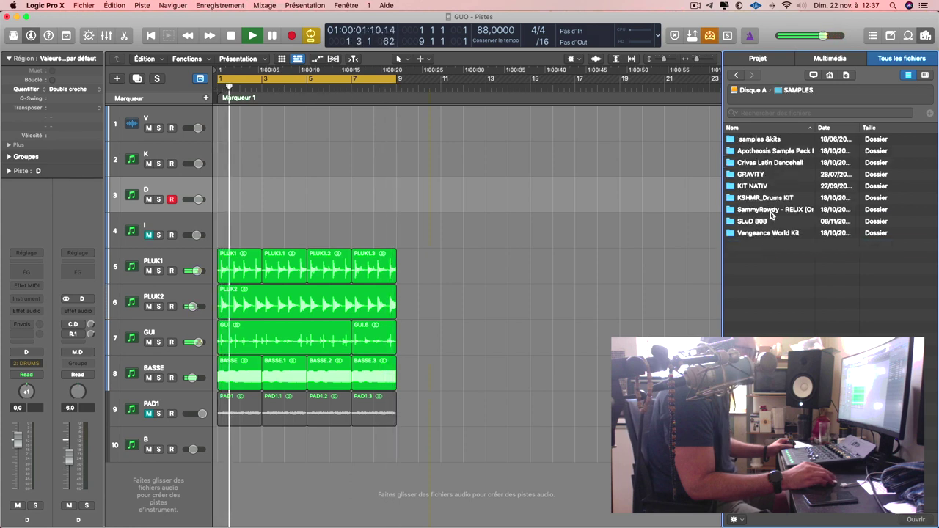
Step: Go through KIT NATIV and SAmple NATIV to the One_Shots folder of Senegalese Zouk KITS
double_click(763, 186)
double_click(772, 152)
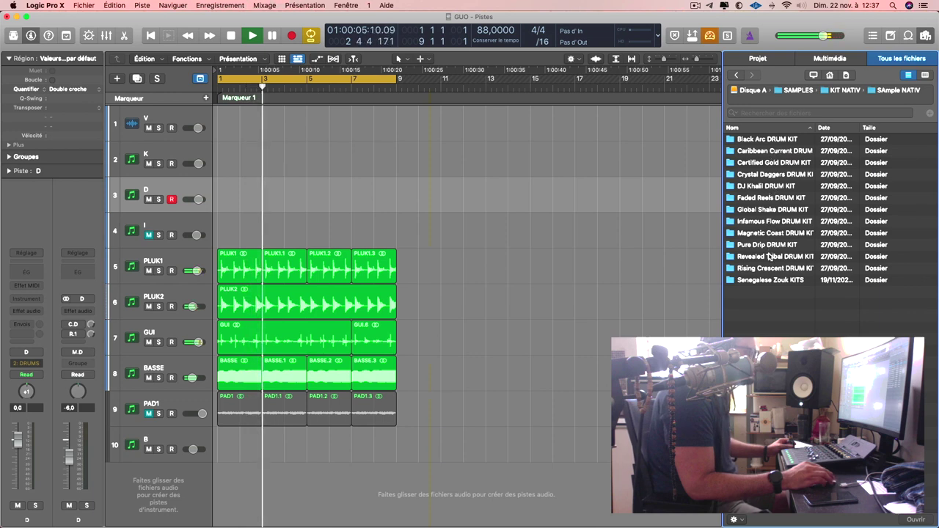
double_click(771, 279)
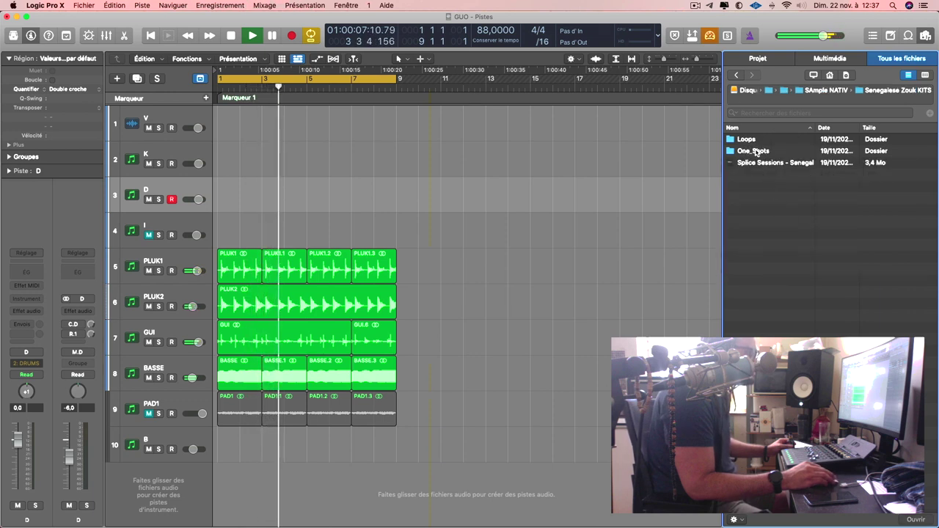
double_click(756, 152)
click(762, 152)
double_click(762, 152)
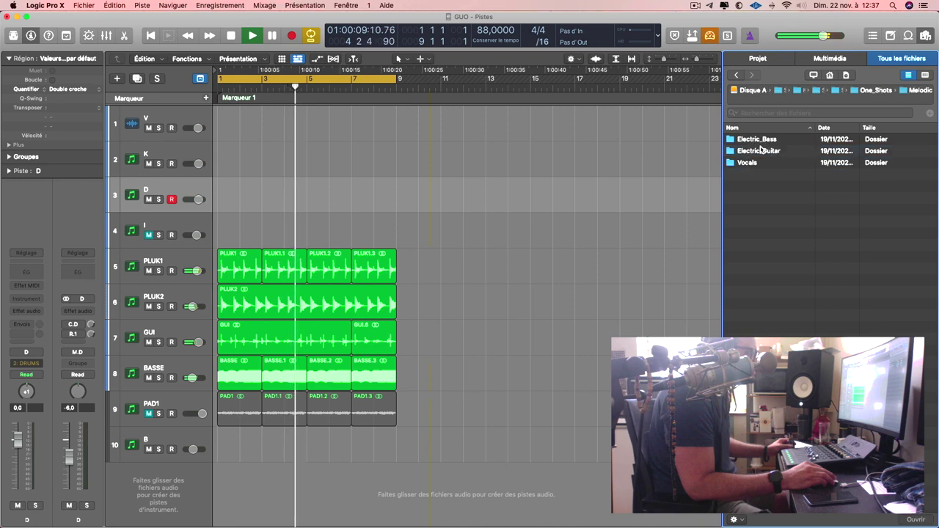
click(738, 76)
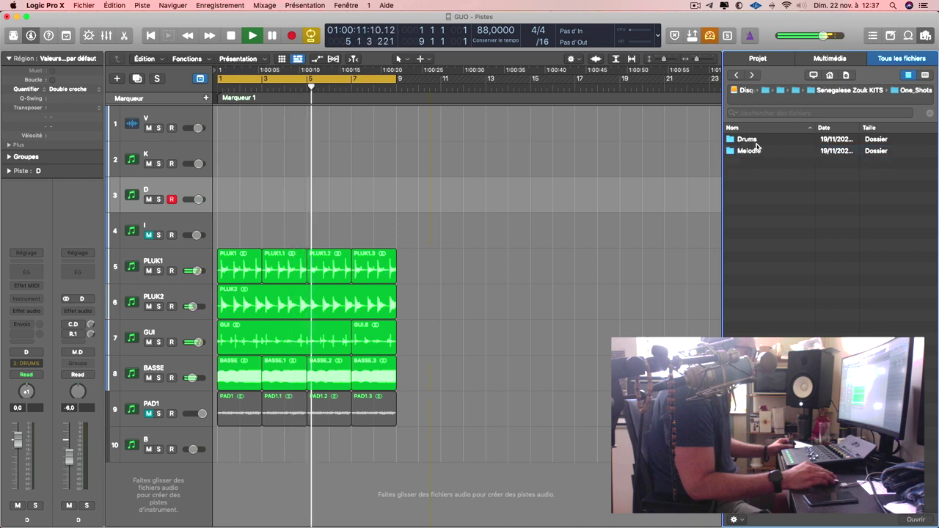
Step: Load all the samples of the Drums Perc folder onto track D as a Drum Machine Designer kit
double_click(758, 140)
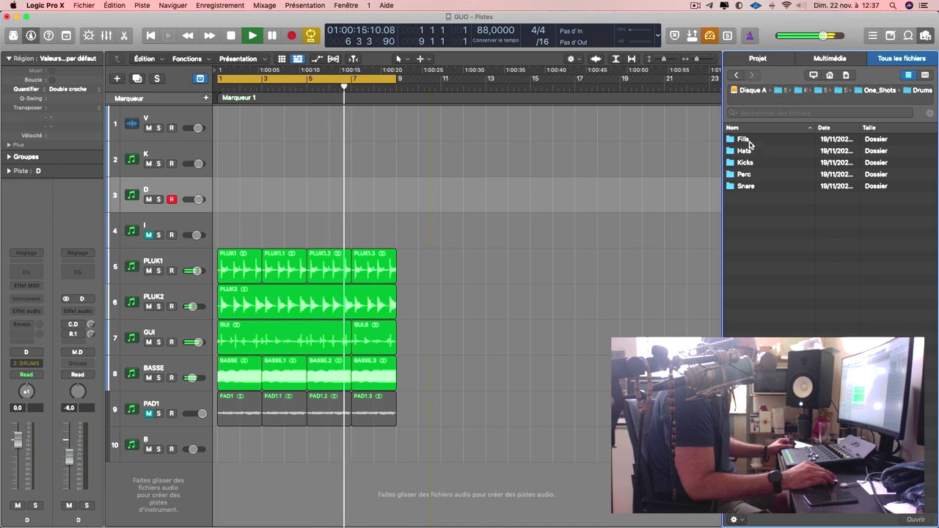
double_click(745, 175)
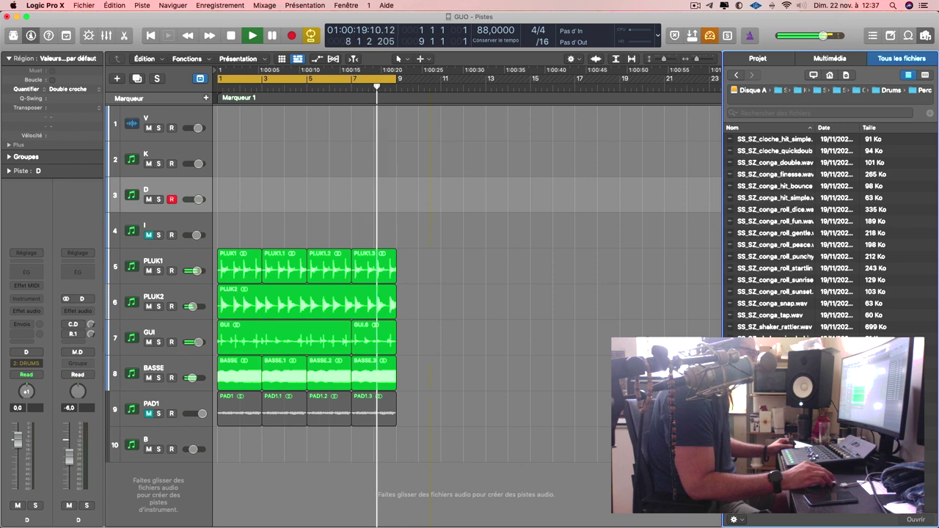
key(super+a)
drag(778, 327, 190, 225)
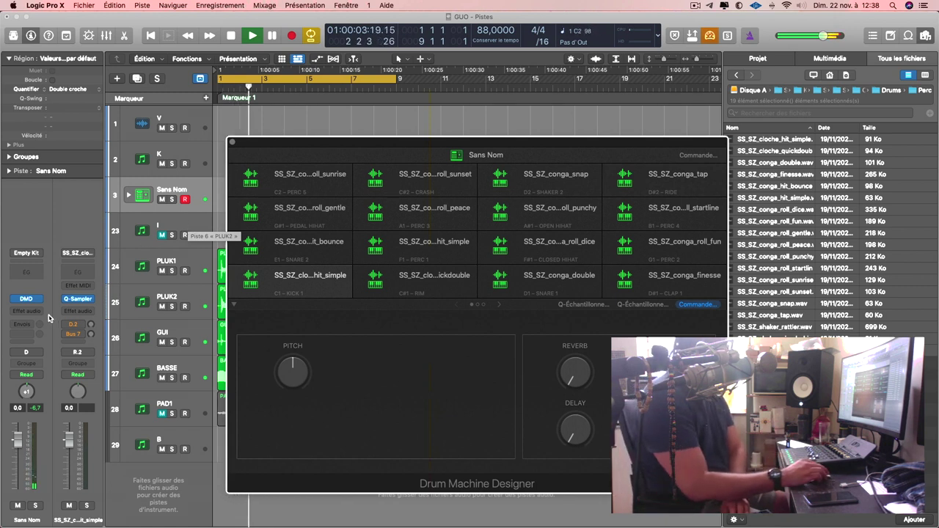
Step: Insert a Channel EQ on the drum machine track and boost 258 Hz by 2.3 dB, 1050 Hz by 1.4 dB and 7200 Hz by 3.6 dB
click(29, 273)
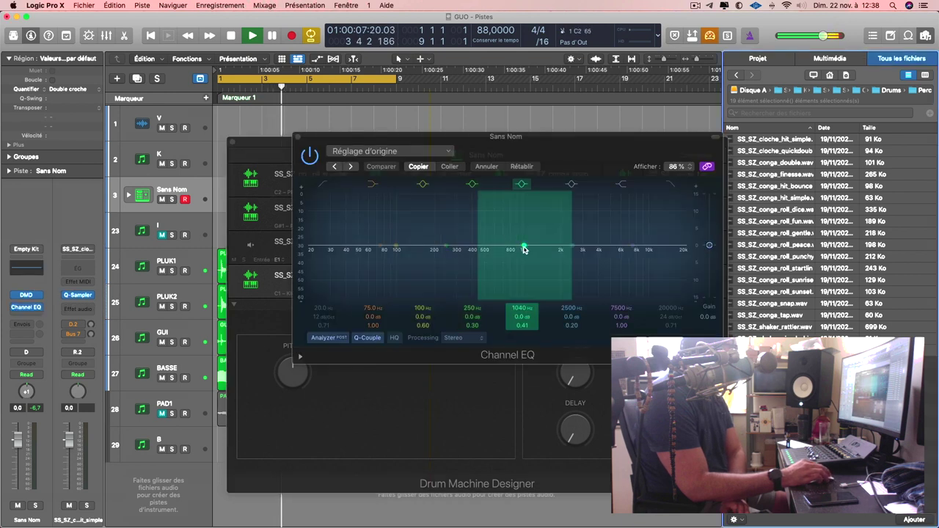
click(331, 340)
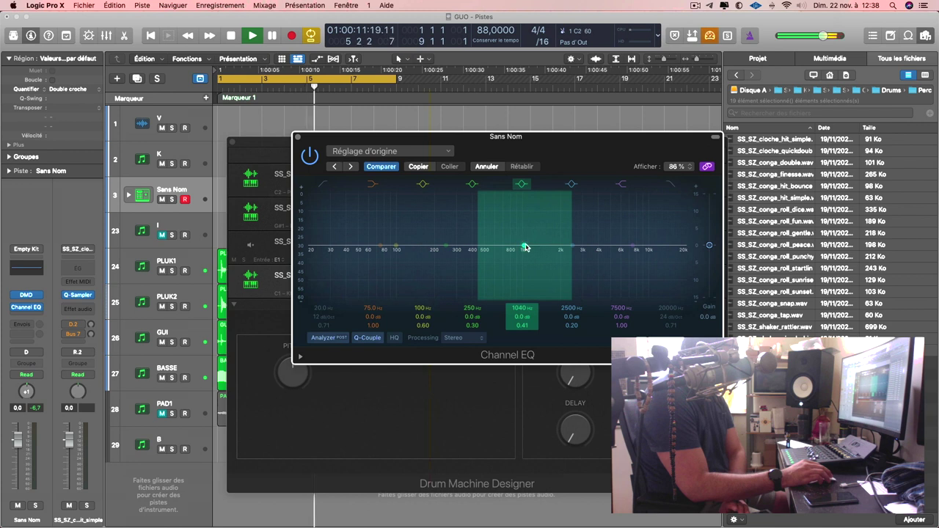
drag(635, 250, 633, 229)
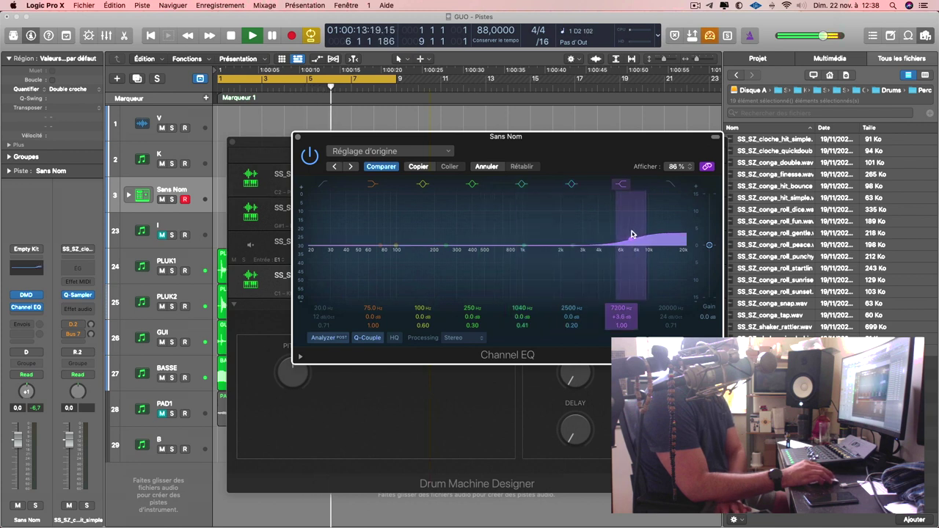
key(space)
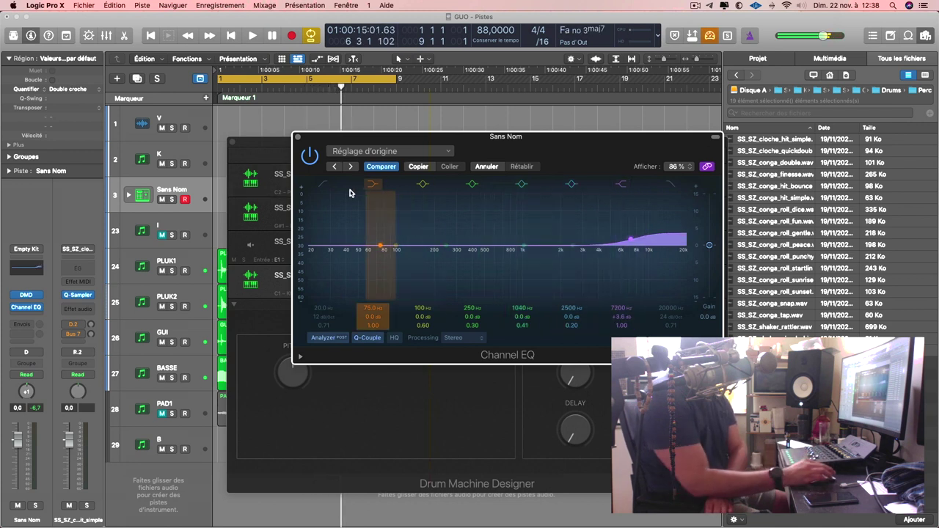
drag(457, 252, 465, 242)
drag(524, 246, 525, 240)
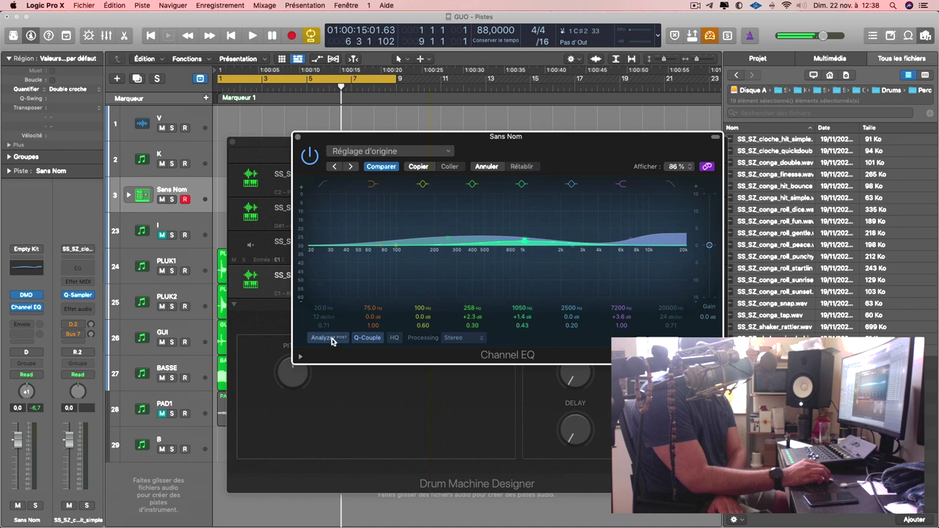
click(300, 137)
Step: Insert a Compressor after the Channel EQ on the drum machine track
click(275, 174)
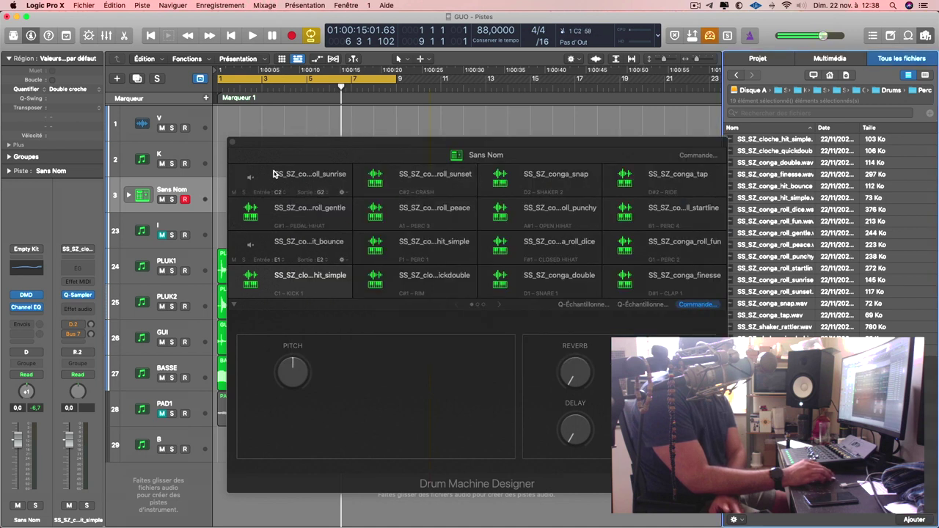
click(39, 317)
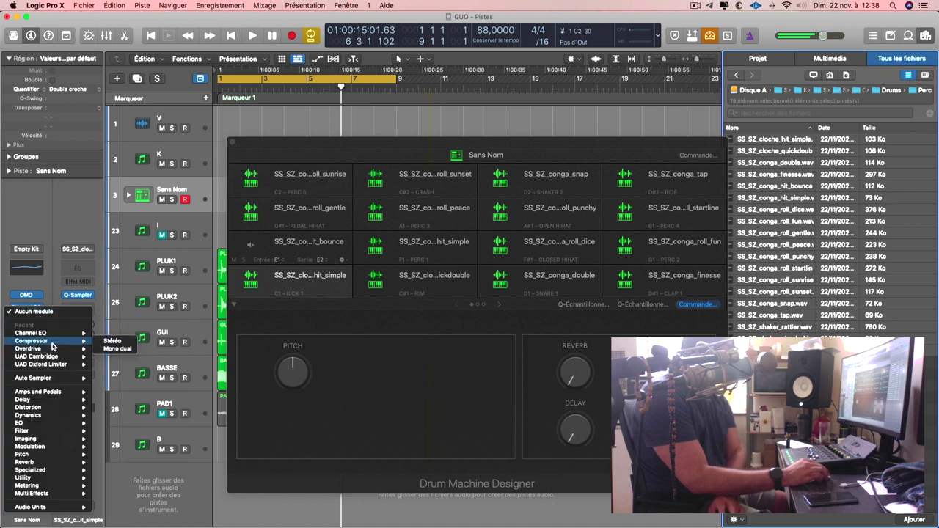
click(77, 342)
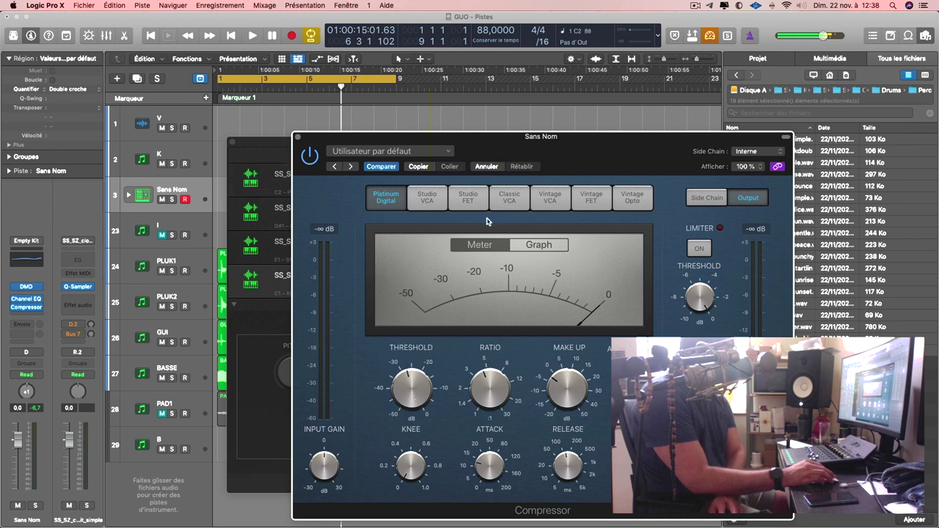
Step: Audition the drum machine track soloed from the start of the project and return to the full mix
click(198, 192)
click(172, 200)
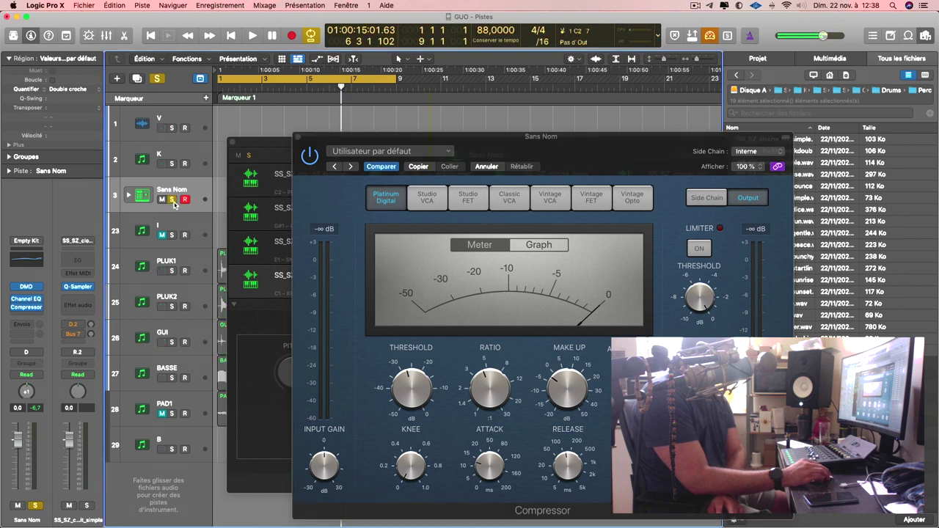
click(172, 201)
click(185, 202)
key(s)
click(185, 201)
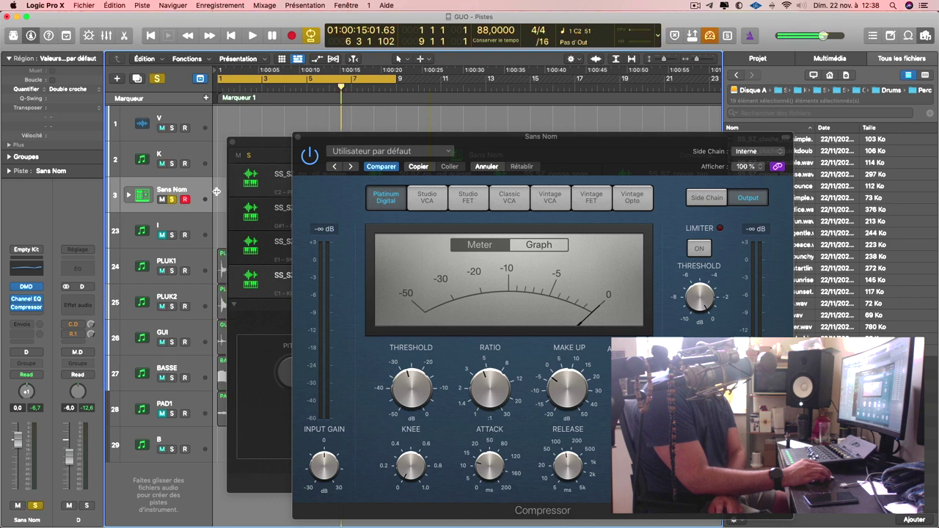
click(299, 137)
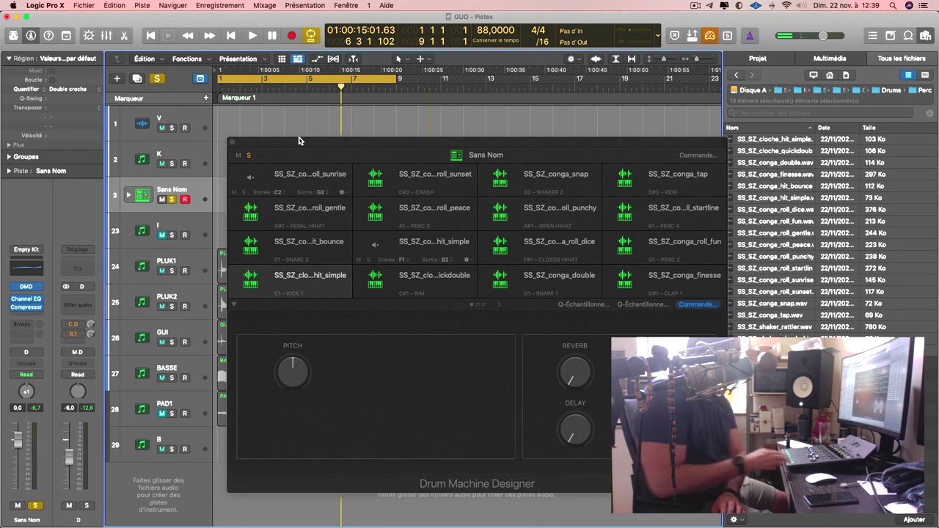
key(Return)
key(space)
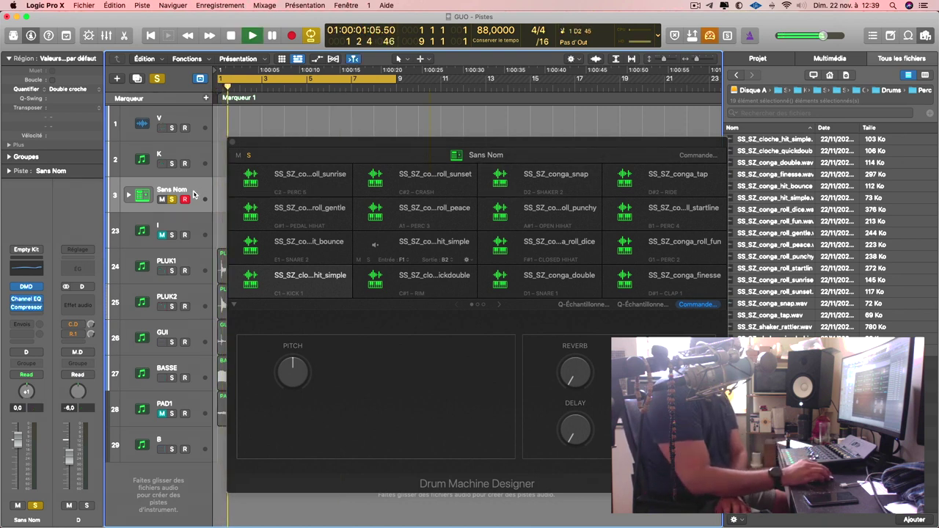
click(172, 200)
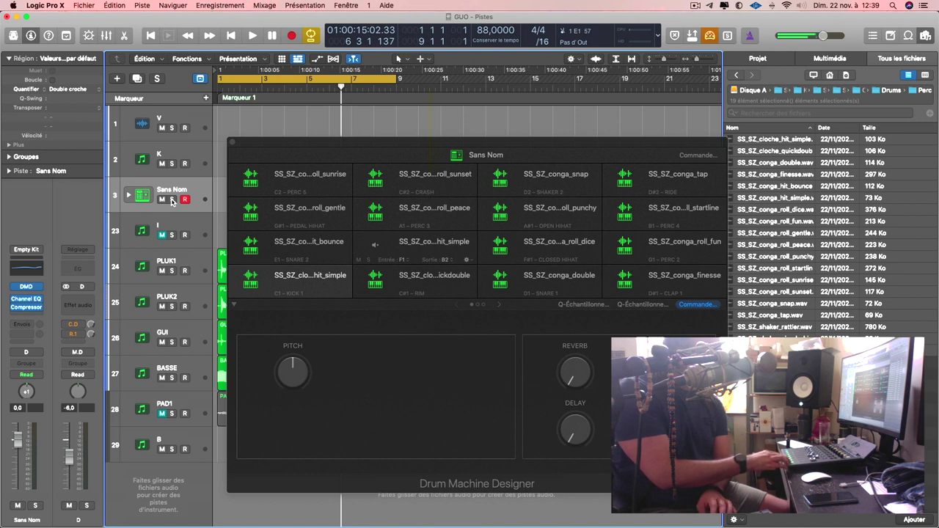
Step: Record a conga hit pattern on the drum machine track over the eight-bar loop, closing the Drum Machine Designer window
key(Return)
key(space)
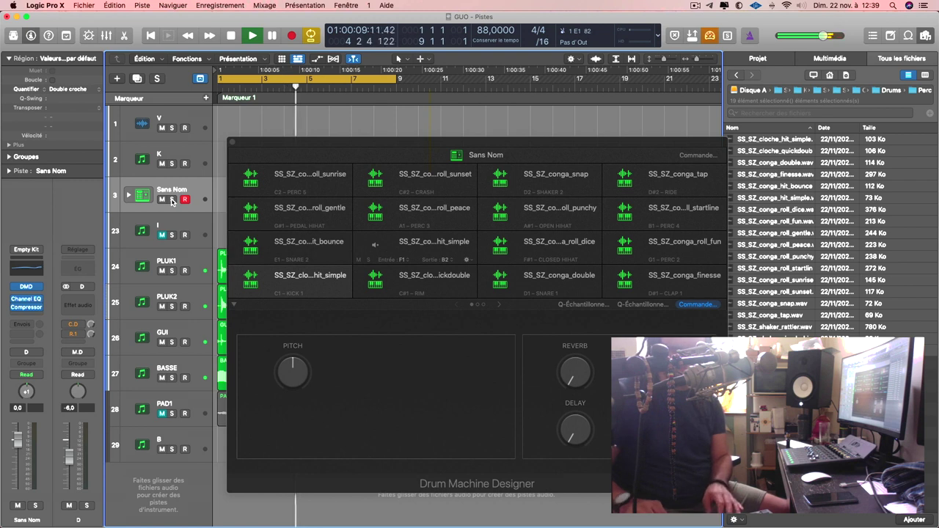
key(r)
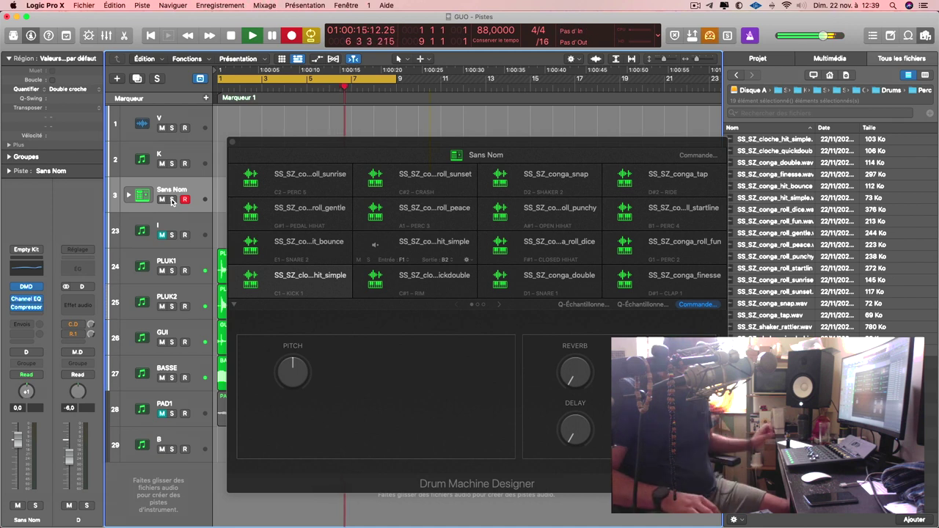
key(super+w)
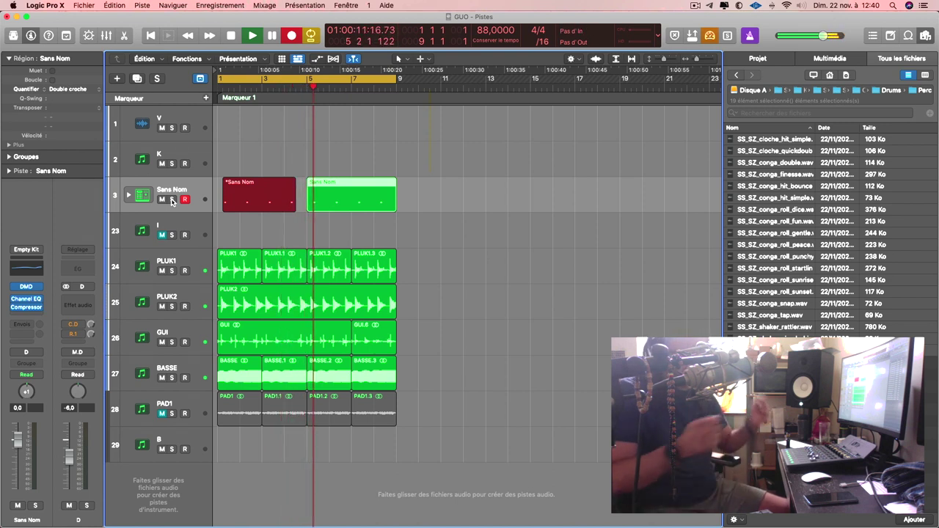
key(space)
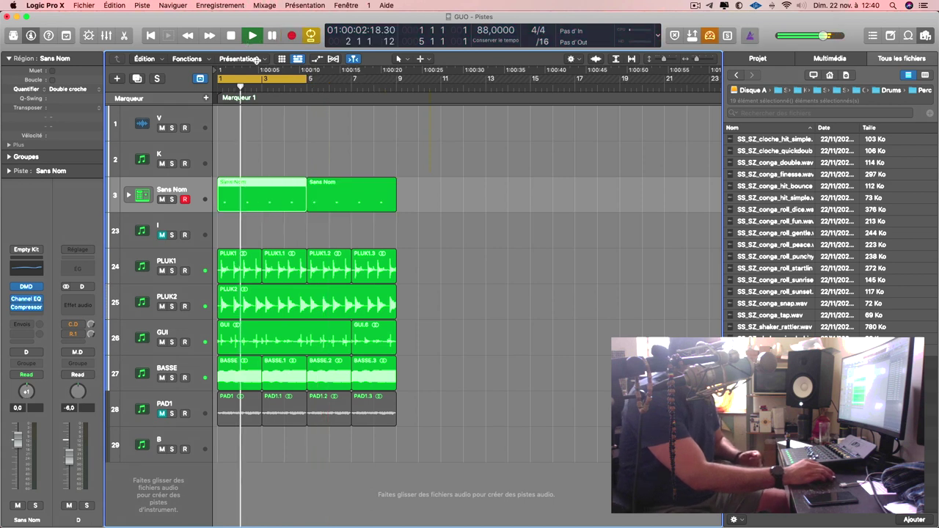
Step: Select both recorded conga regions and open their notes together in the Piano Roll
click(340, 205)
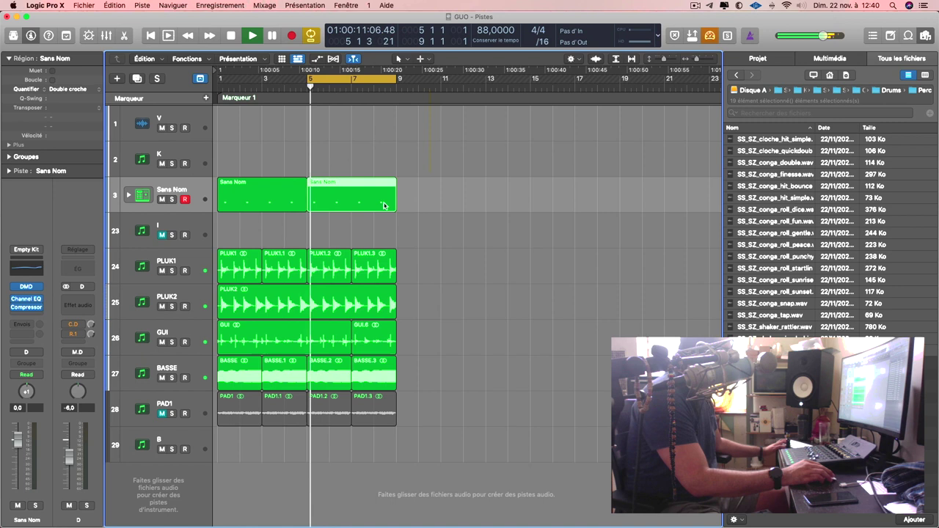
shift+click(259, 203)
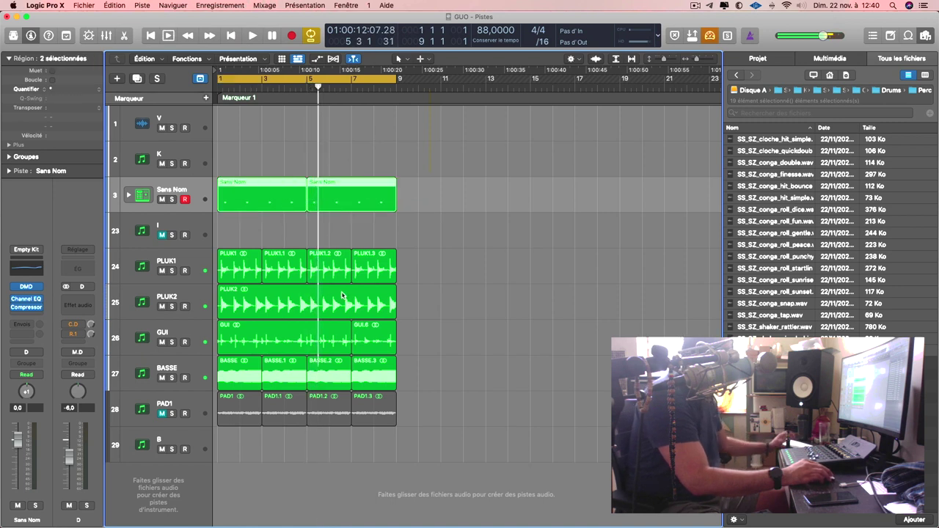
key(p)
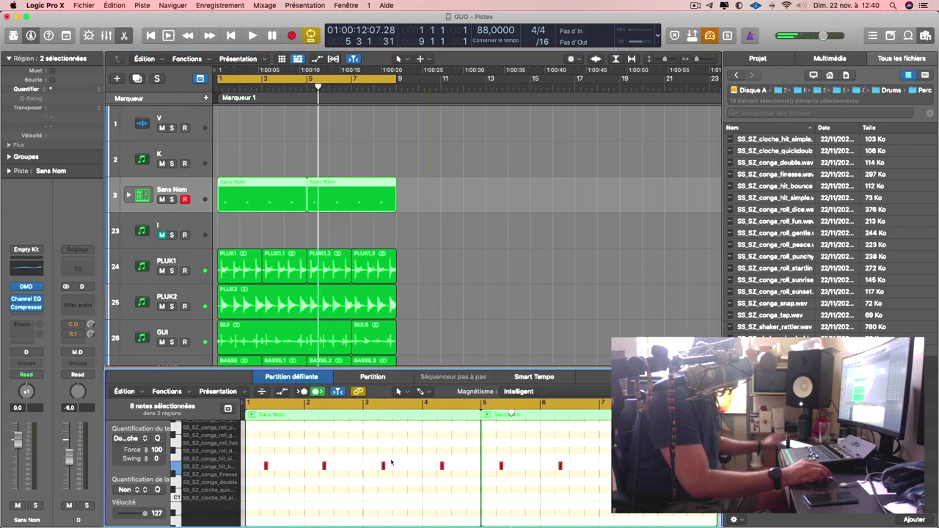
drag(382, 469, 379, 469)
key(space)
key(ctrl+z)
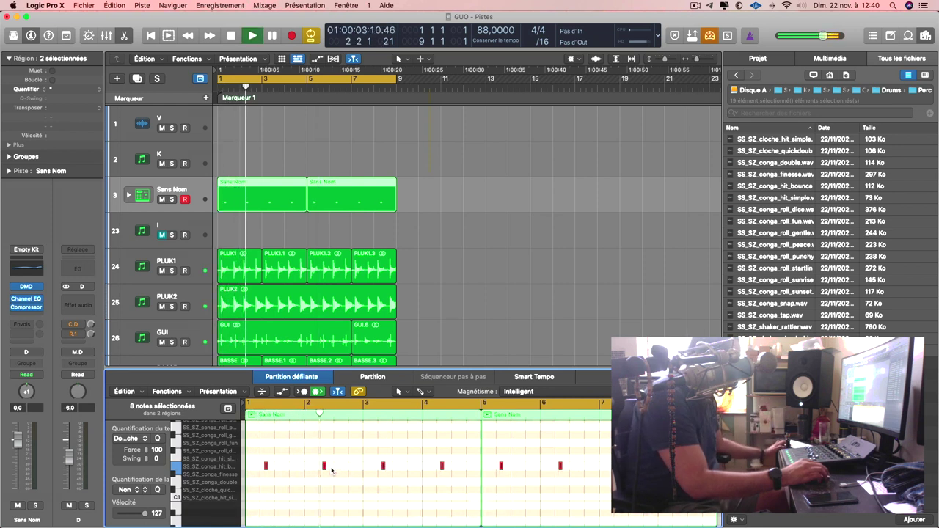
Step: Shift all eight conga notes earlier by 0 0 1 180 and play the loop from the start
scroll(379, 469, up, 5)
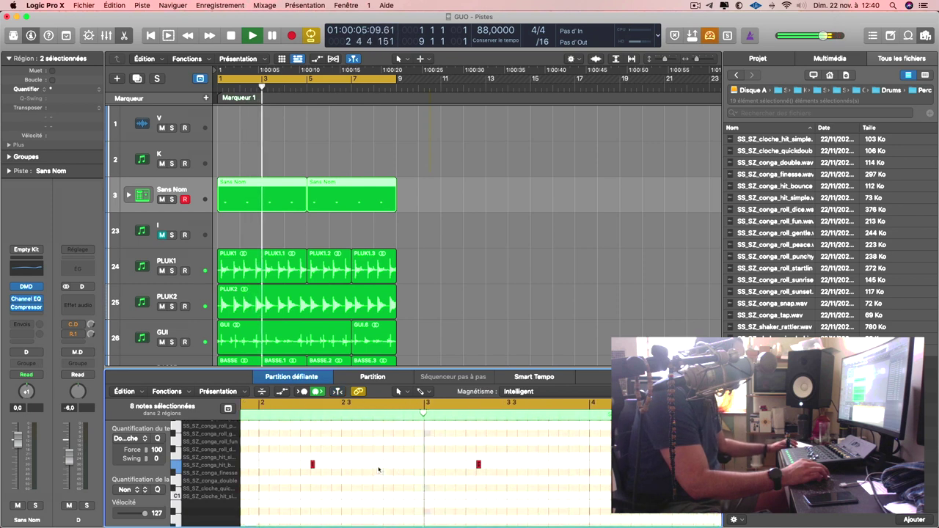
key(space)
drag(478, 466, 460, 465)
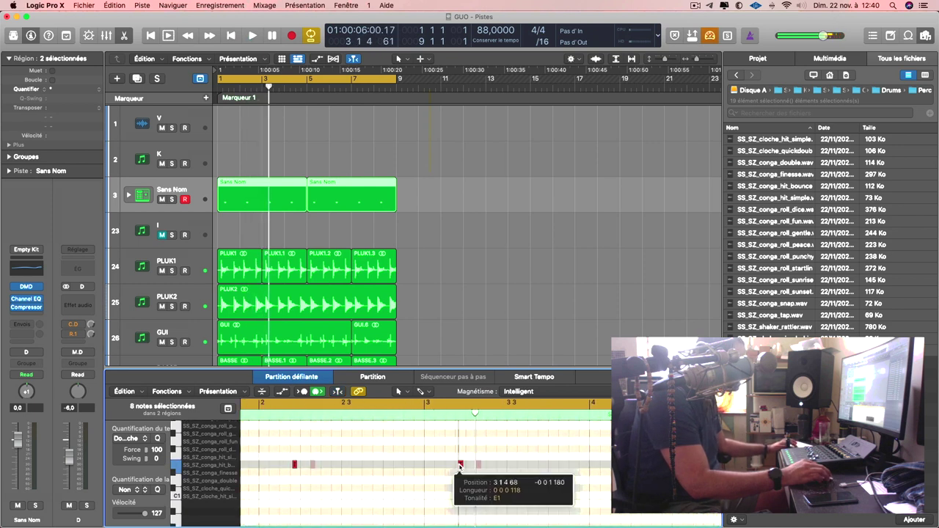
key(Return)
key(space)
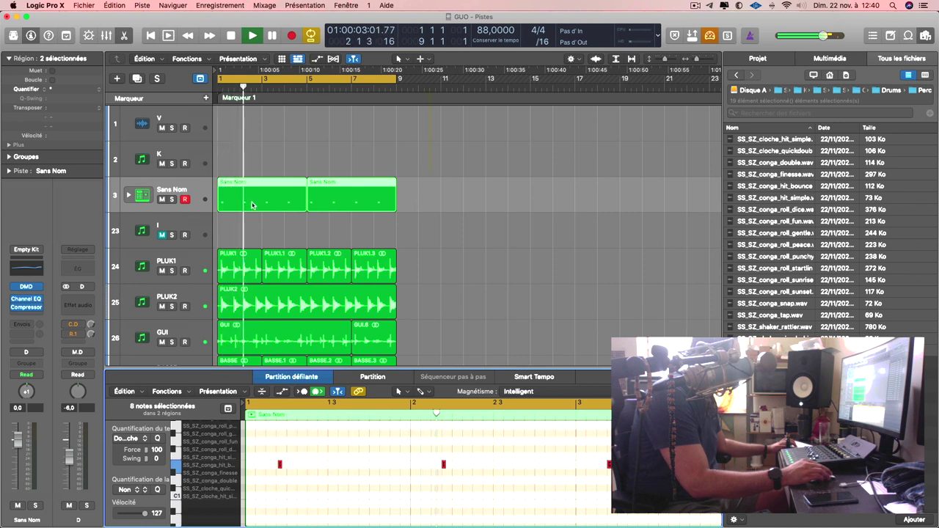
Step: Set the quantization of the conga regions on the drum machine track to Double croche
click(417, 204)
click(292, 205)
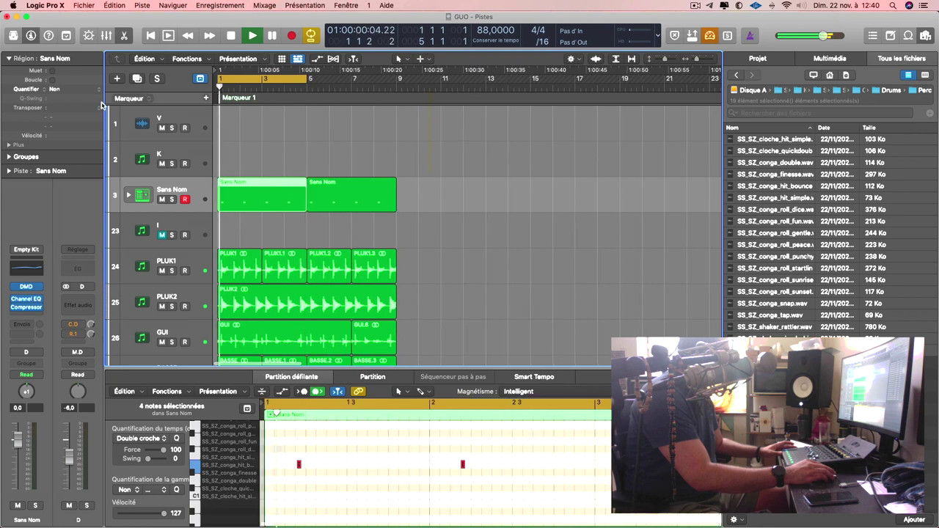
click(53, 89)
click(98, 137)
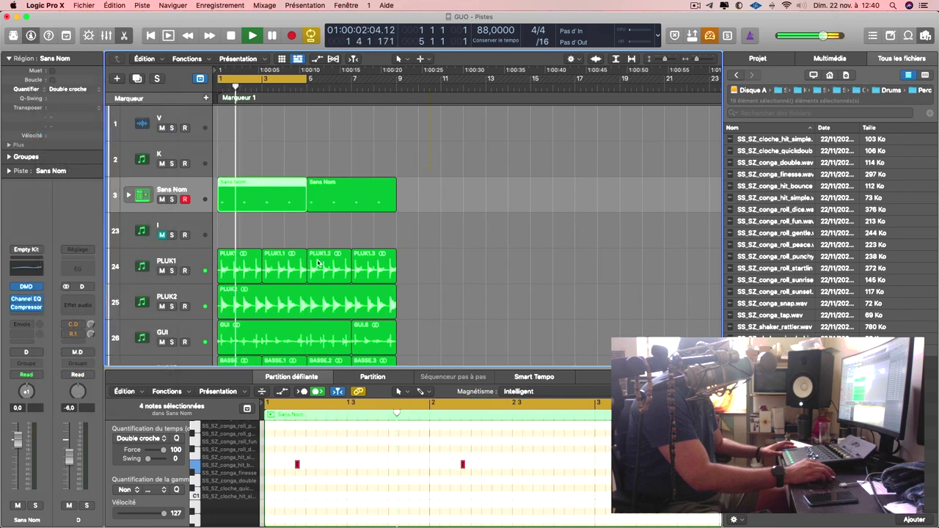
click(351, 200)
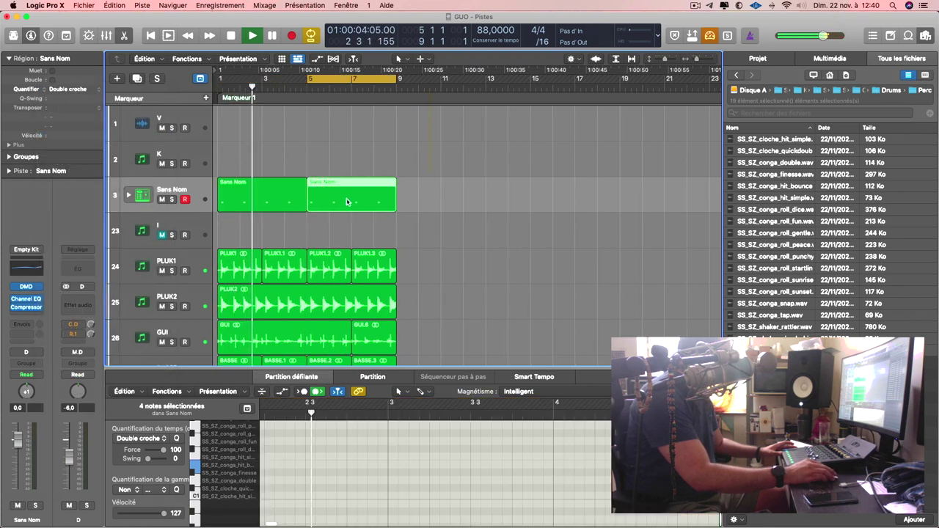
drag(352, 206, 353, 201)
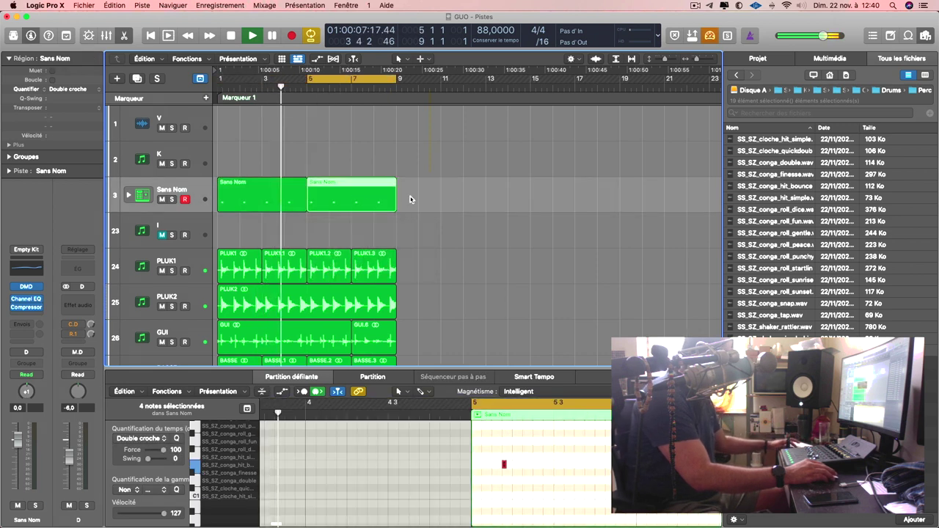
Step: Bounce both conga regions in place as TOM and delete the original regions from the drum machine track
shift+click(251, 199)
right_click(272, 199)
click(301, 209)
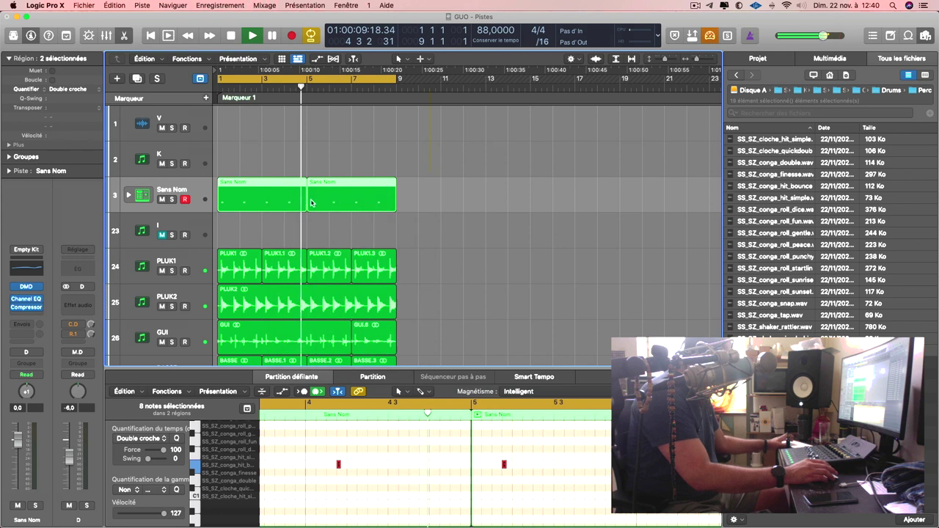
text(T)
key(Return)
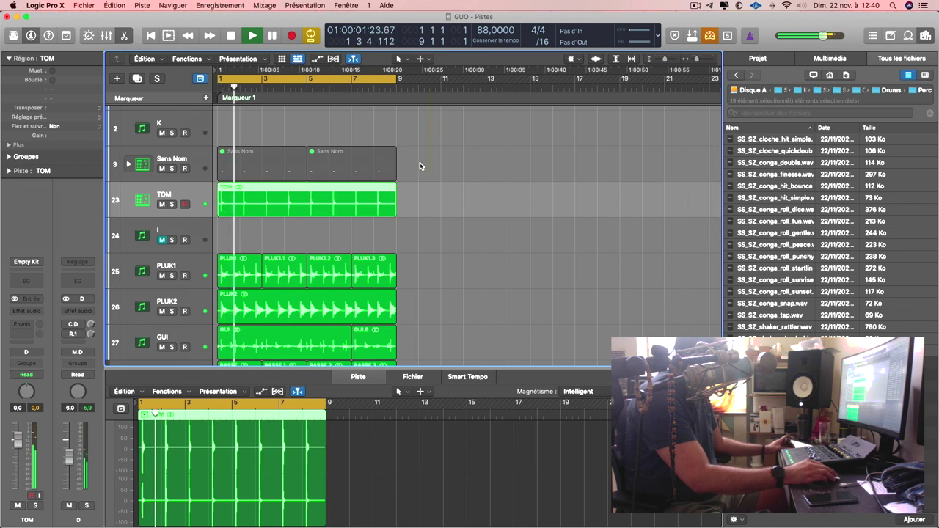
drag(420, 166, 233, 166)
key(Delete)
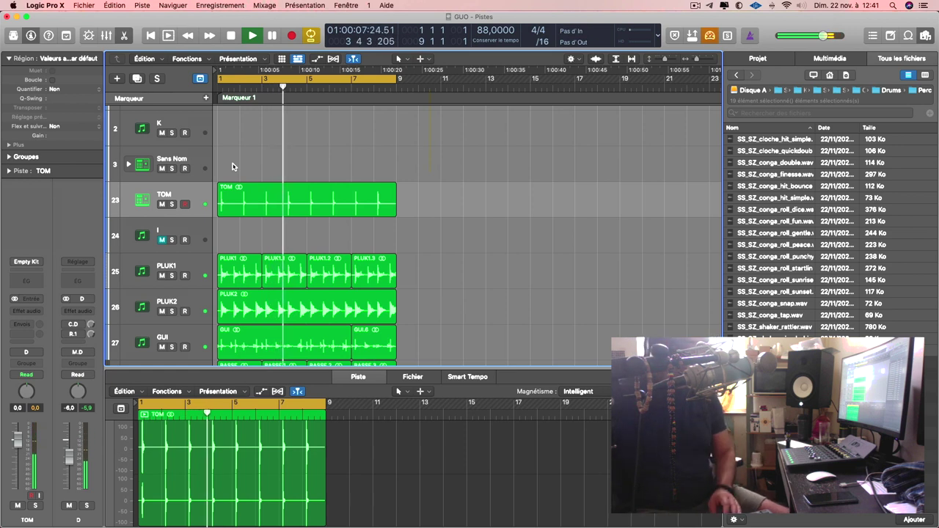
Step: Expand the drum machine track, examine its SS_SZ_conga_snap and SS_SZ_conga_tap subtracks, and collapse it again
click(232, 166)
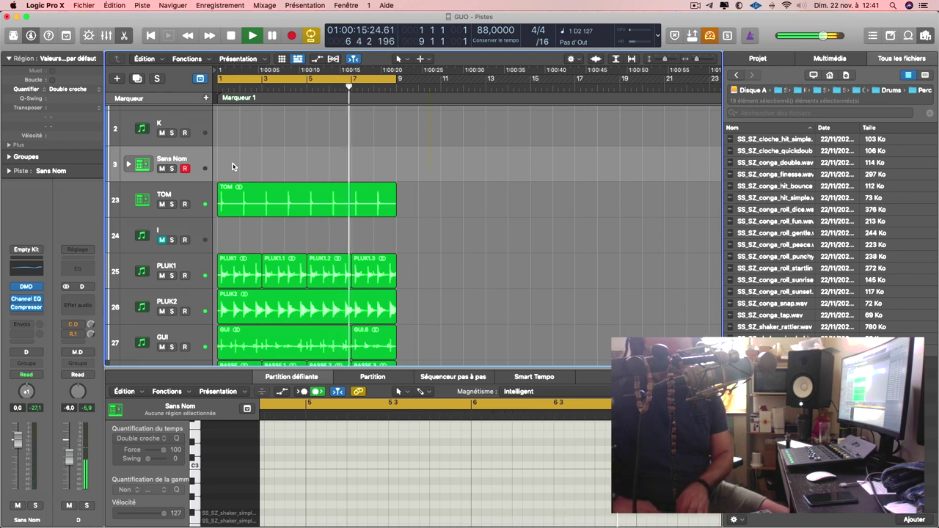
click(129, 165)
scroll(185, 232, down, 10)
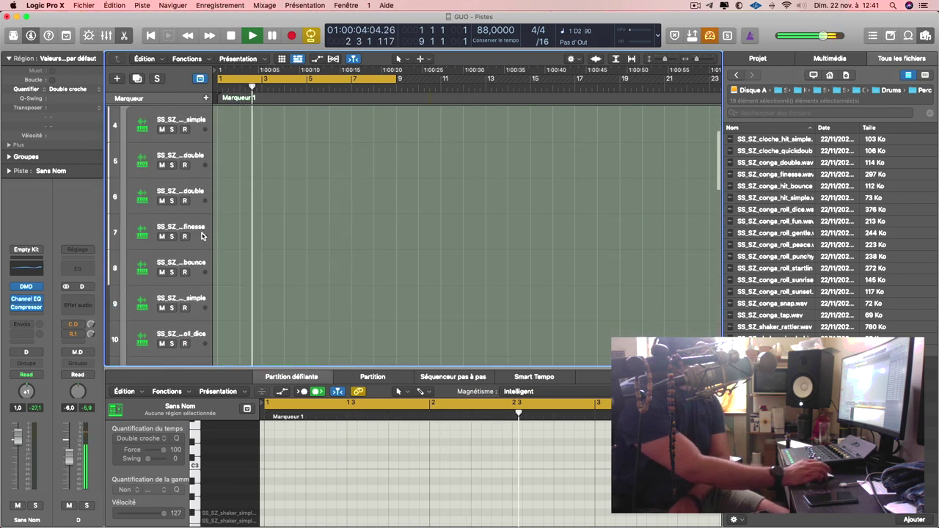
scroll(197, 250, down, 3)
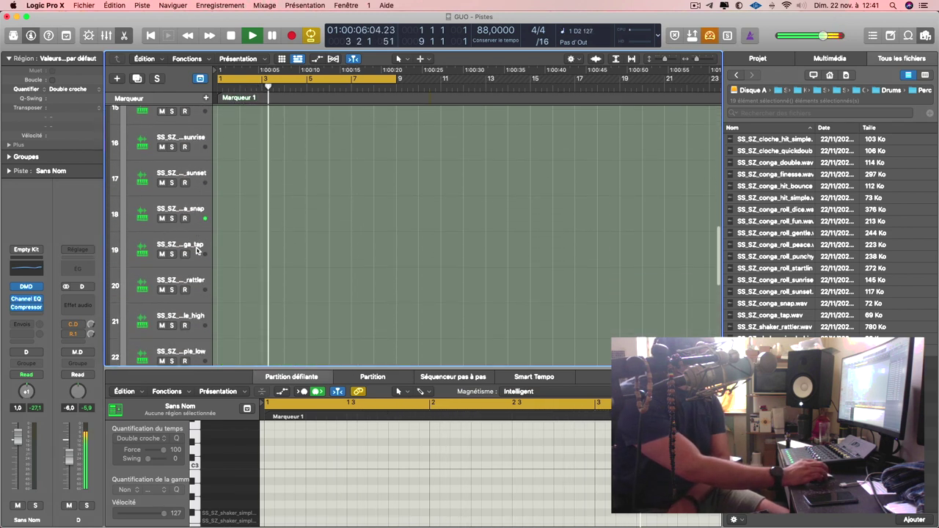
click(149, 218)
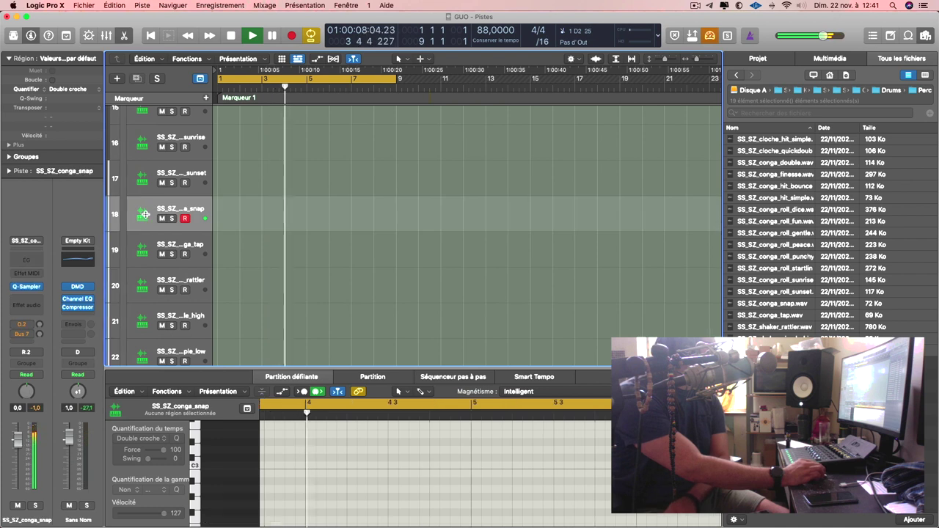
click(141, 251)
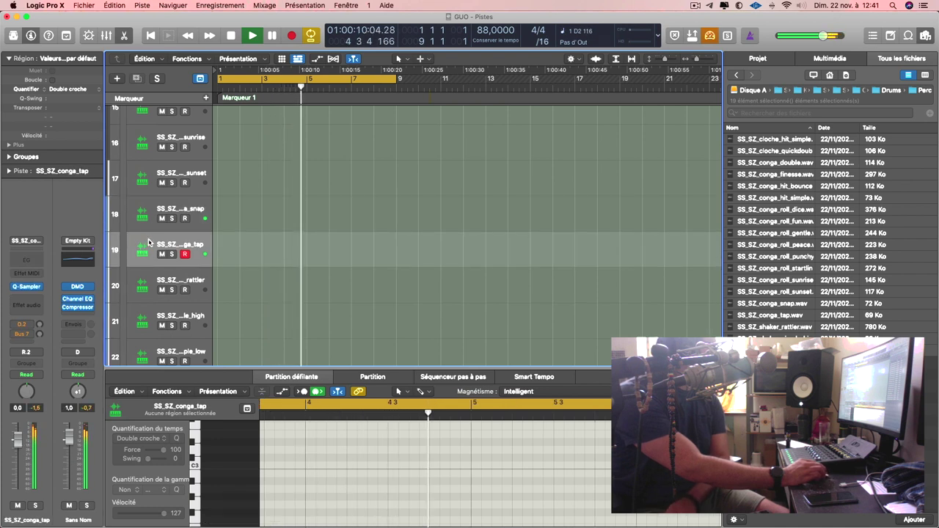
key(Up)
scroll(149, 235, up, 10)
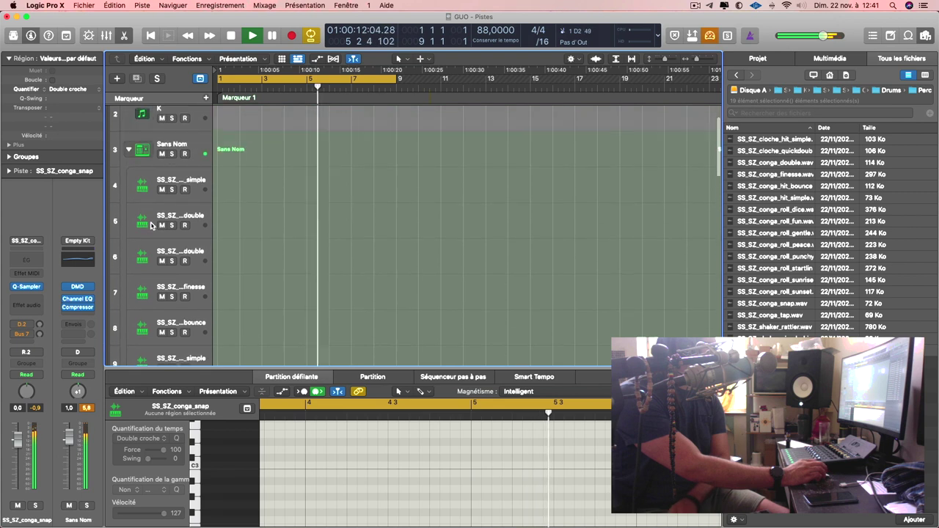
click(135, 195)
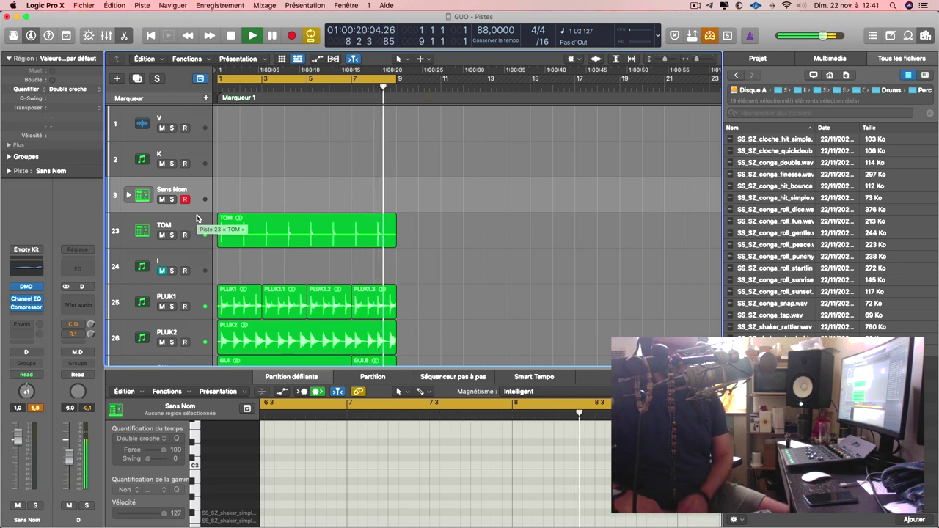
Step: Record a conga snap pattern on the drum machine track over bars 5 to 8 and shift all its notes about two sixteenths earlier
key(Return)
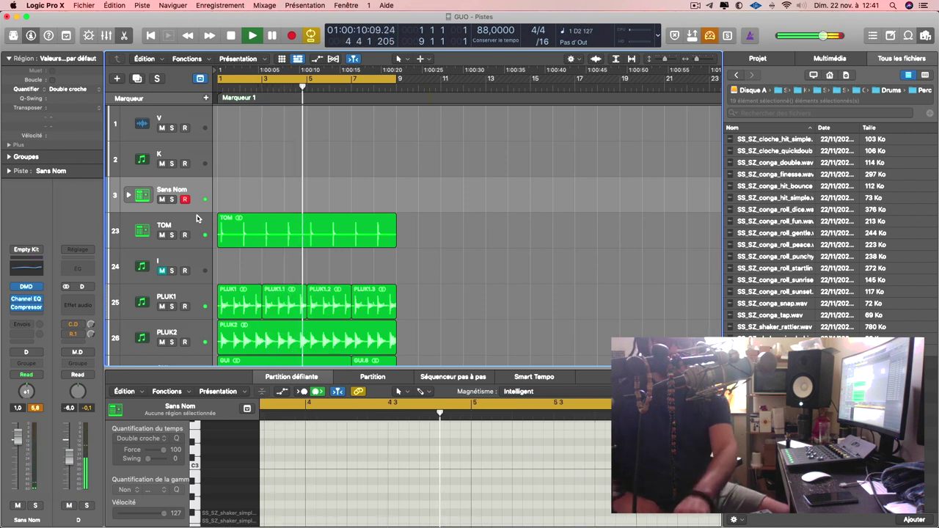
key(r)
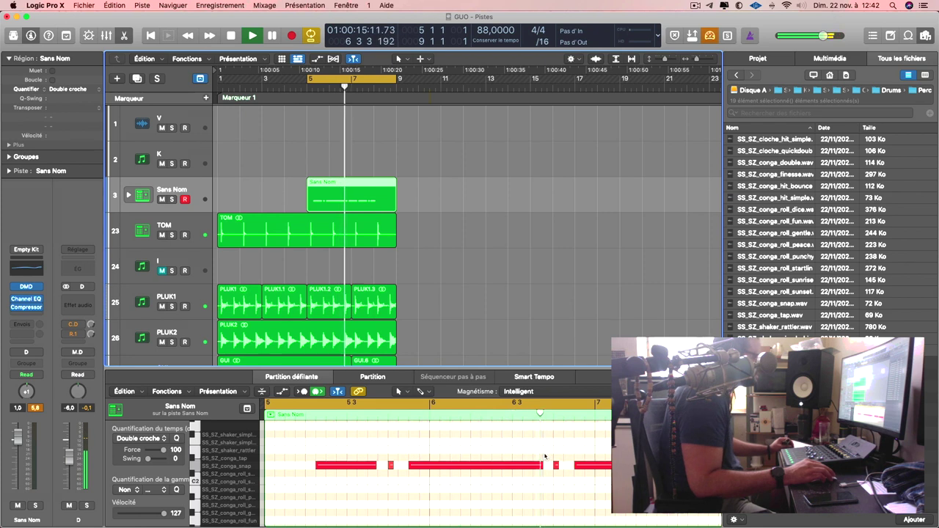
click(536, 455)
key(super+a)
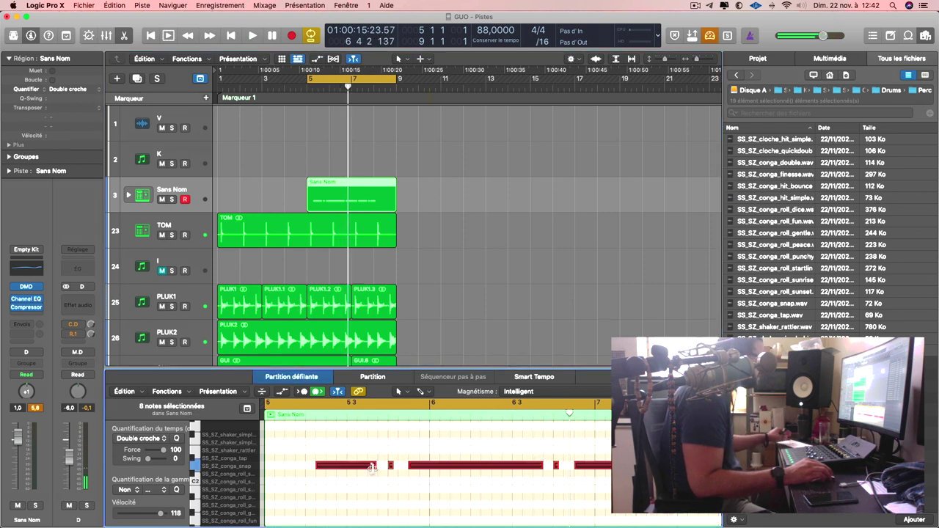
drag(316, 467, 305, 468)
key(space)
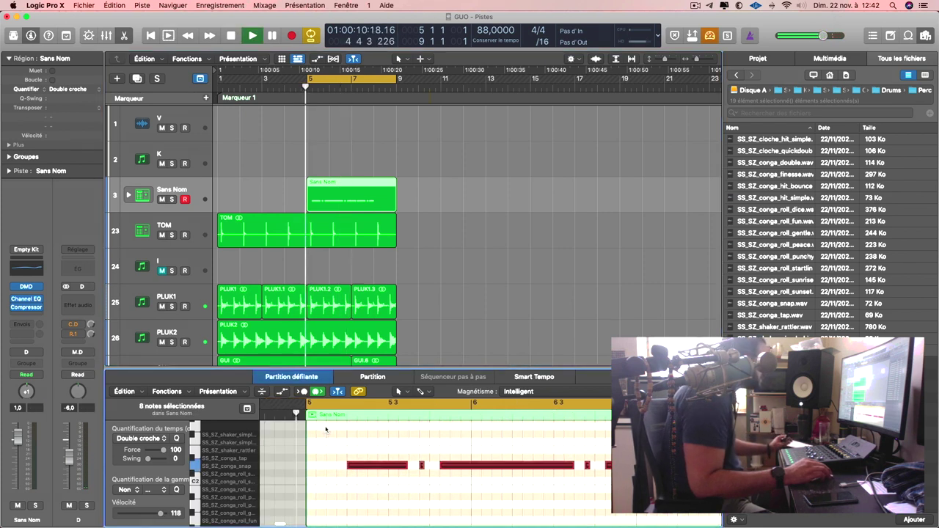
drag(358, 466, 357, 467)
click(357, 467)
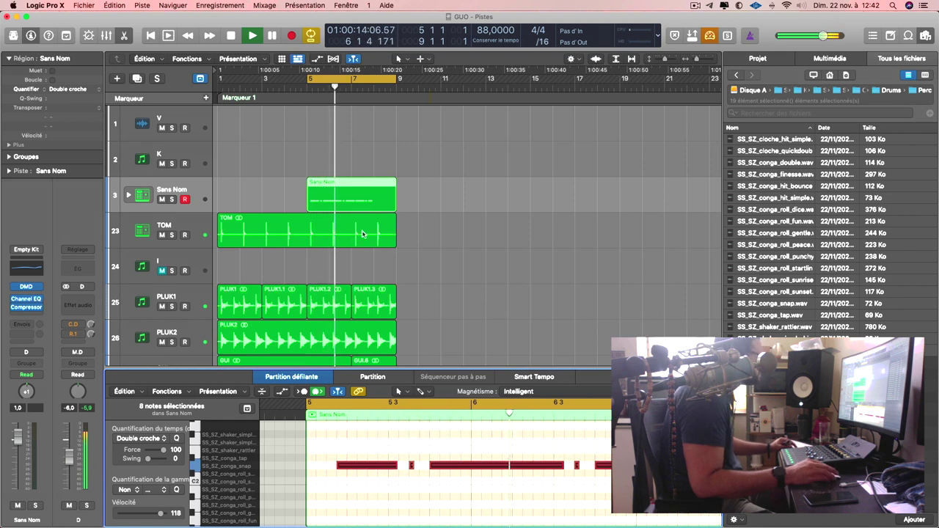
Step: Bounce the conga snap region in place onto a new audio track and play the result over bars 5 to 8
scroll(362, 233, up, 5)
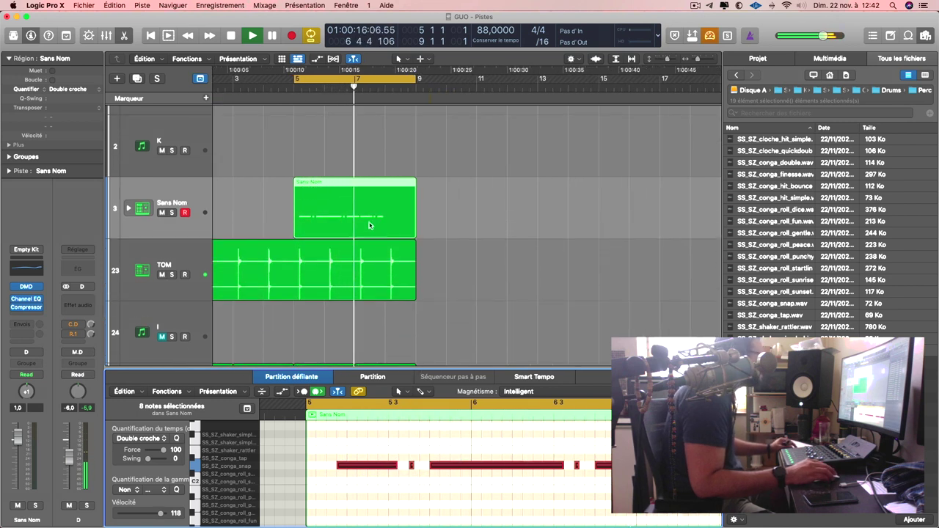
right_click(360, 220)
click(394, 218)
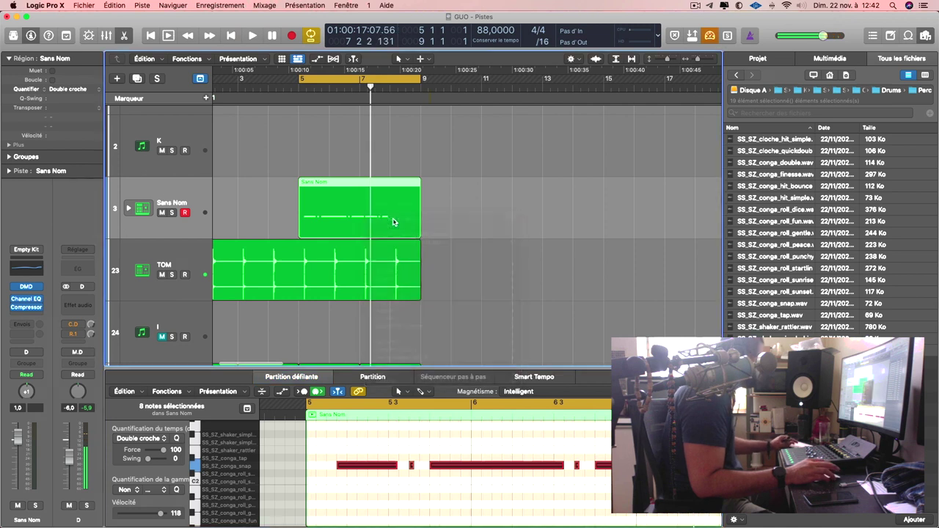
key(Return)
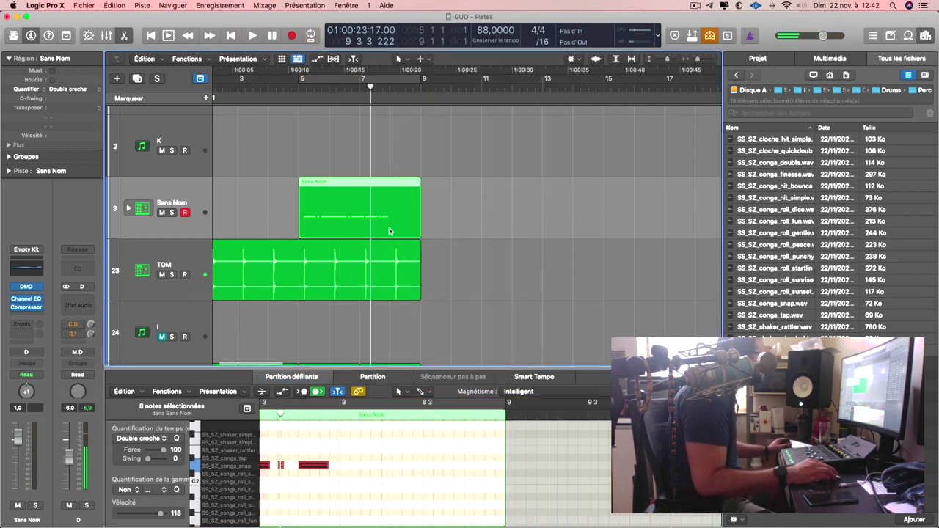
key(space)
scroll(342, 270, left, 2)
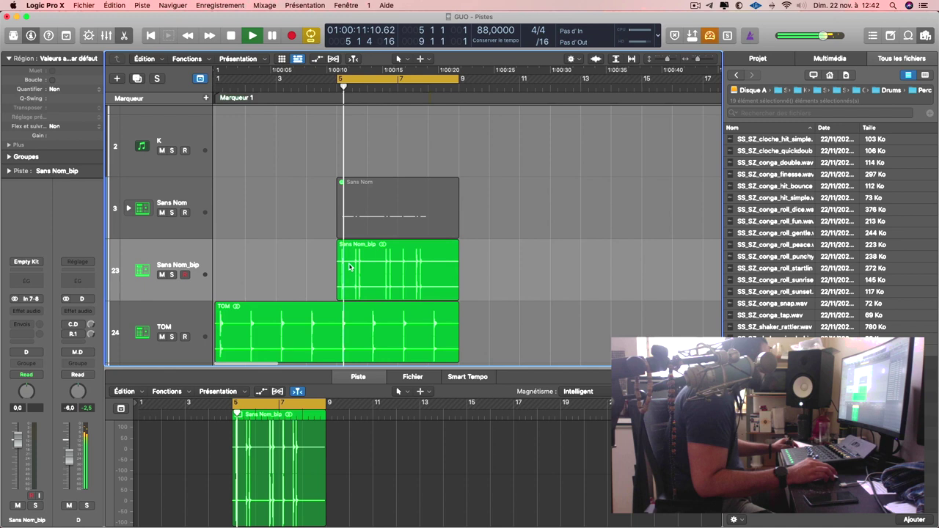
scroll(345, 268, right, 3)
scroll(355, 267, up, 3)
scroll(355, 267, up, 3)
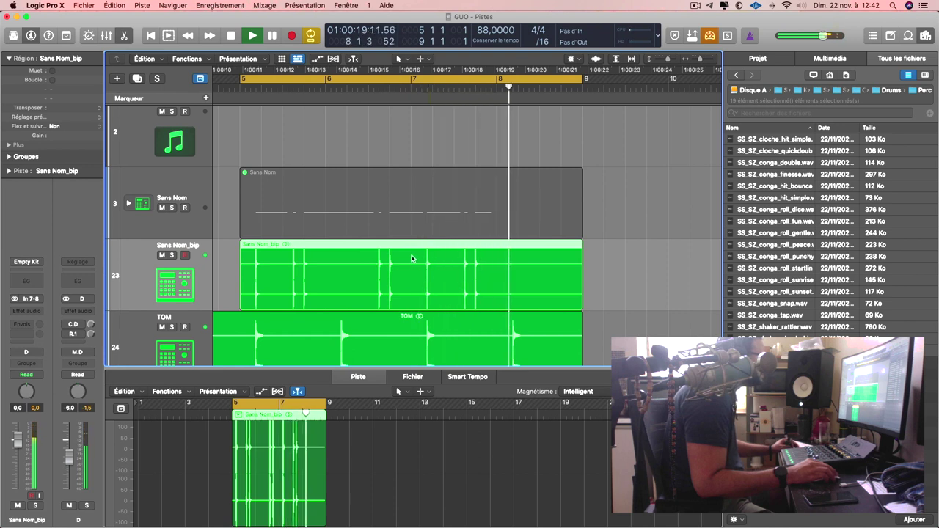
Step: Keep only bar 7 of the bounced conga snap region and copy it to fill bars 5, 6 and 8
drag(412, 262, 496, 266)
key(ctrl+c)
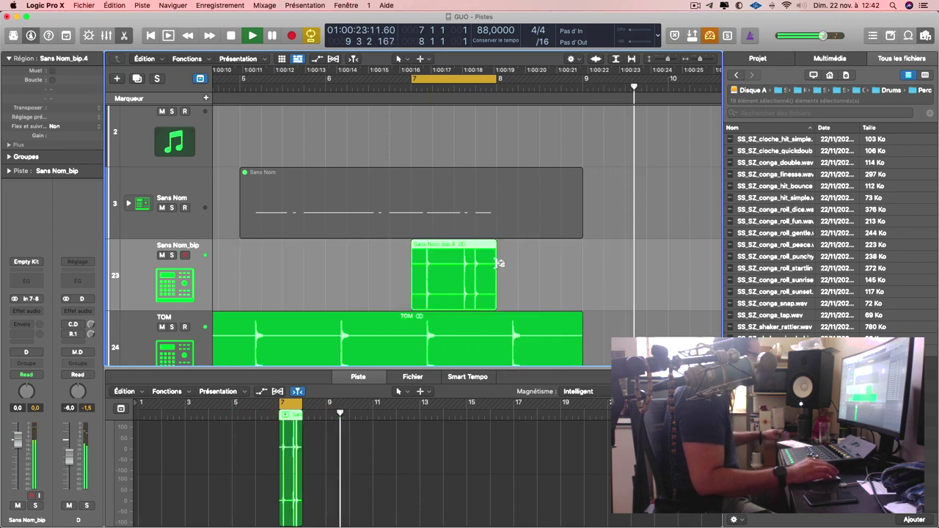
click(424, 225)
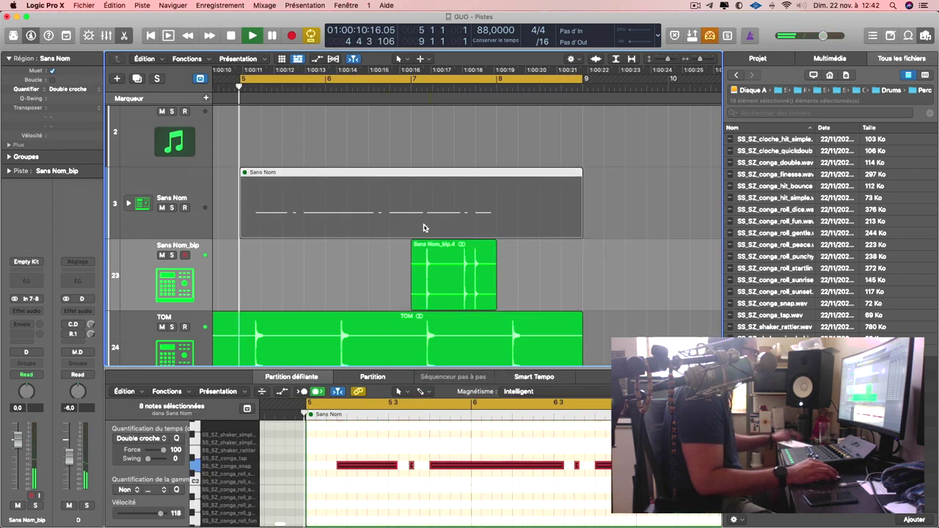
drag(418, 276, 367, 281)
drag(367, 281, 541, 275)
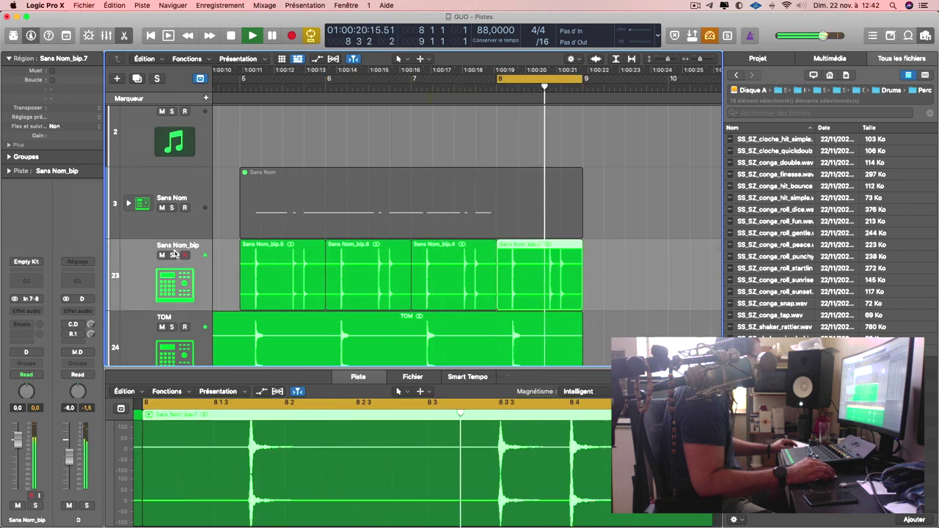
Step: Rename the bounced conga snap track TOK, then pan it to -18 and set its level to -6.7 dB using solo
text(TOK)
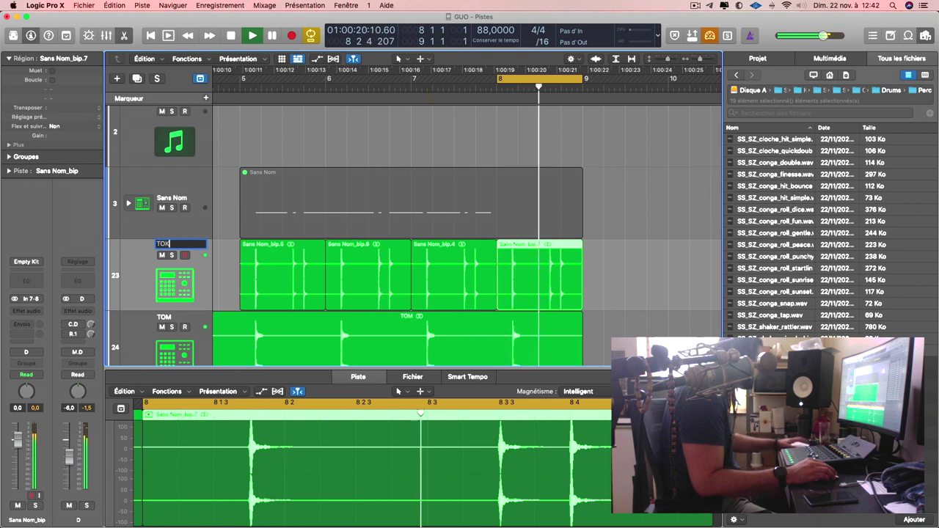
key(Return)
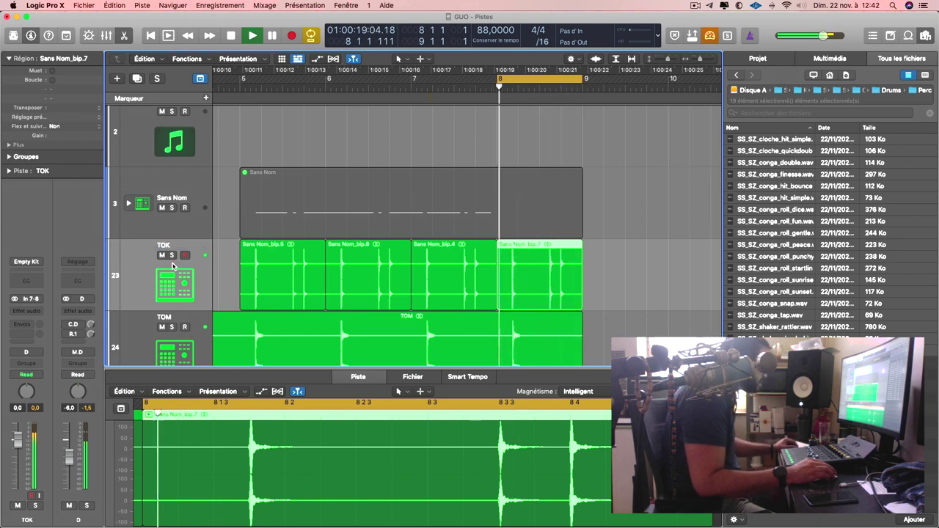
click(173, 258)
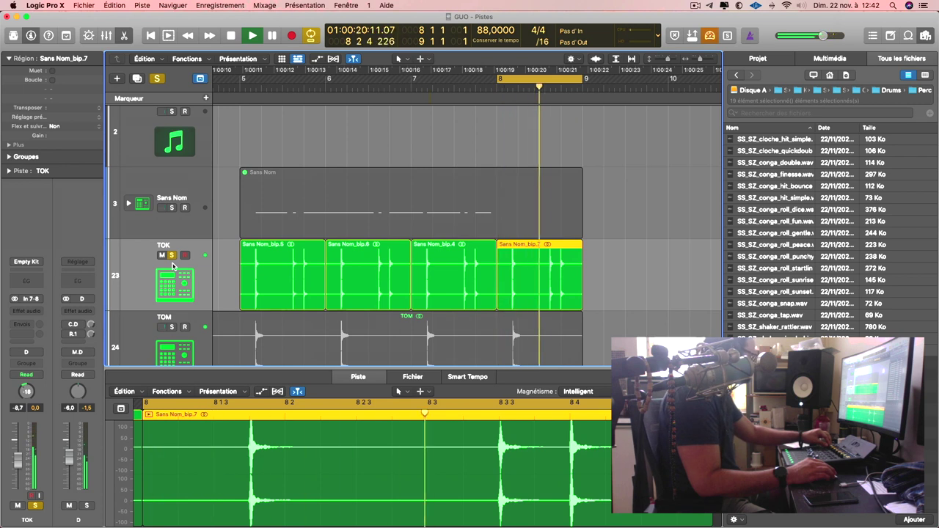
click(172, 257)
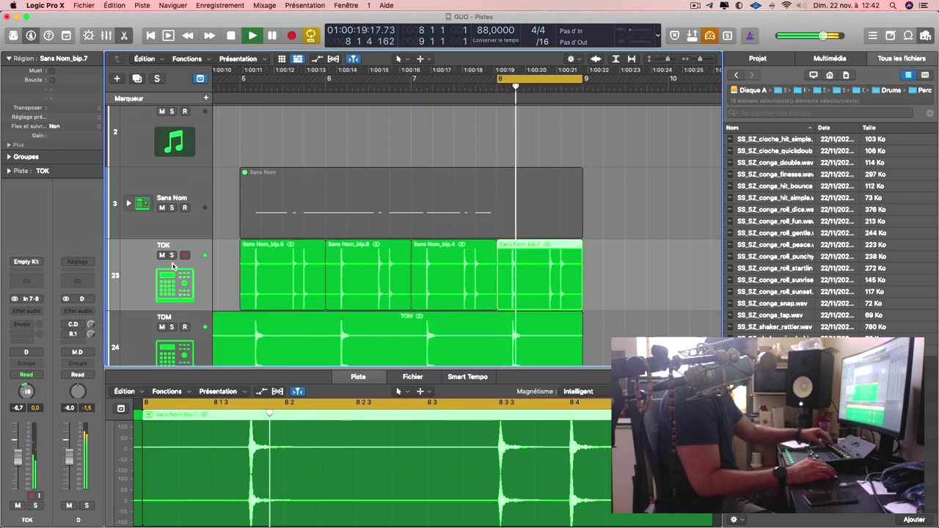
Step: Delete the muted conga snap MIDI region and browse to the Hats folder of the Drums one-shots
click(347, 218)
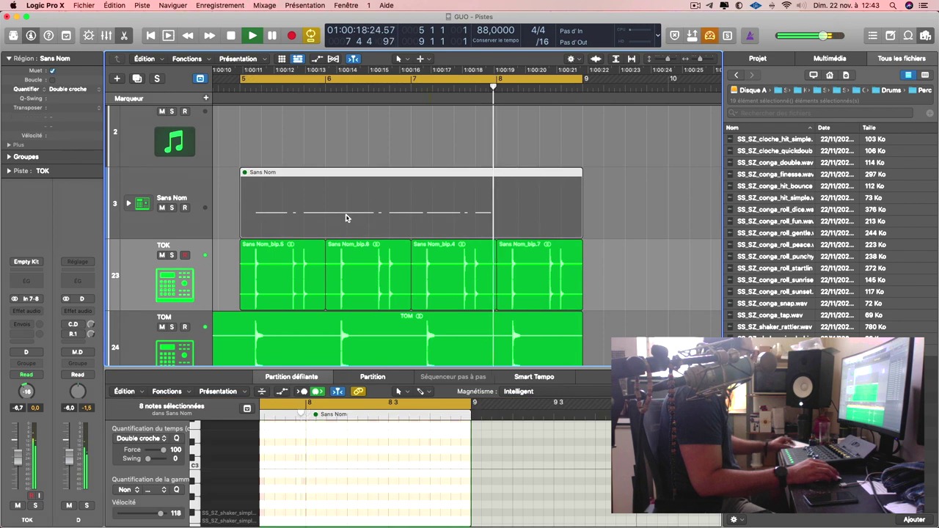
key(Delete)
click(246, 203)
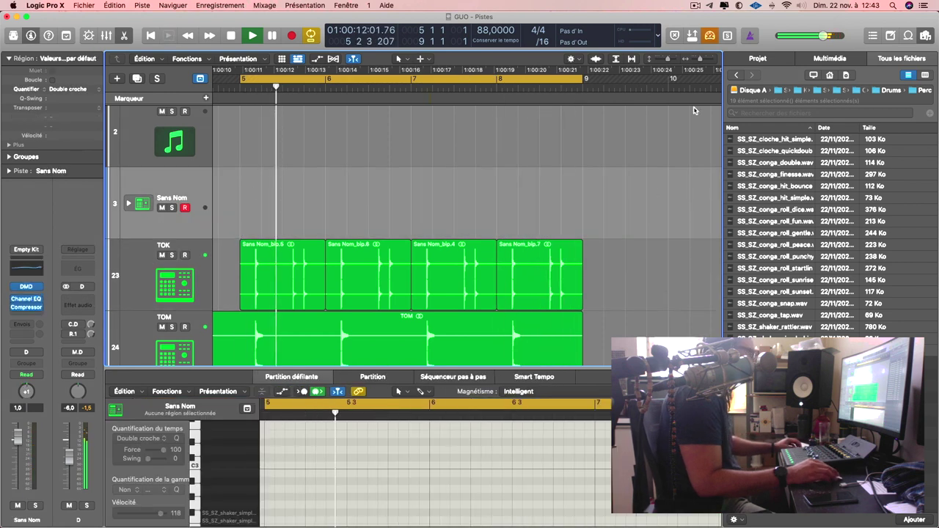
click(737, 74)
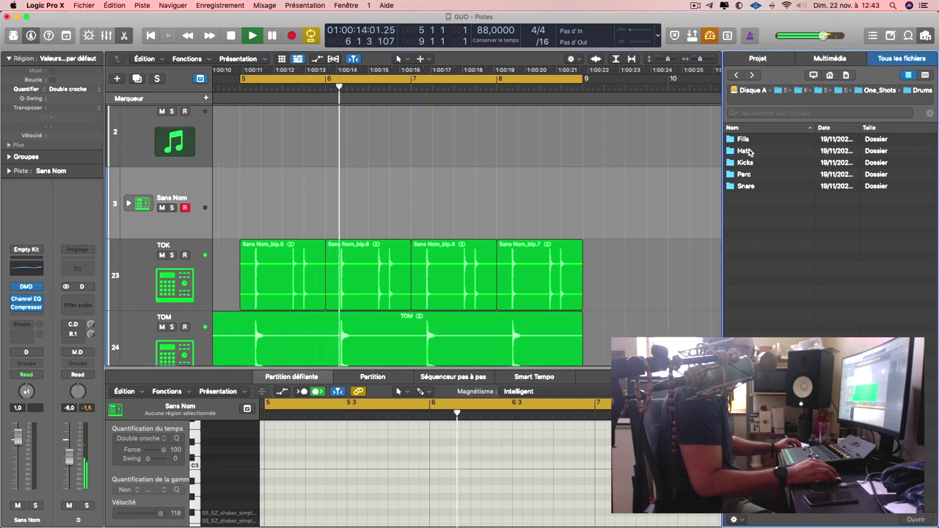
double_click(745, 151)
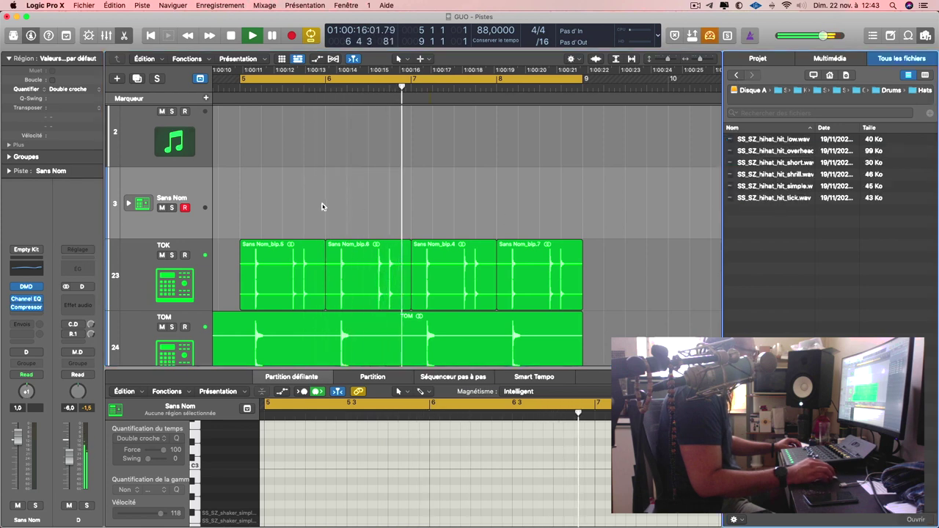
Step: Check the conga kit's pads in Drum Machine Designer and delete the drum machine track
click(200, 196)
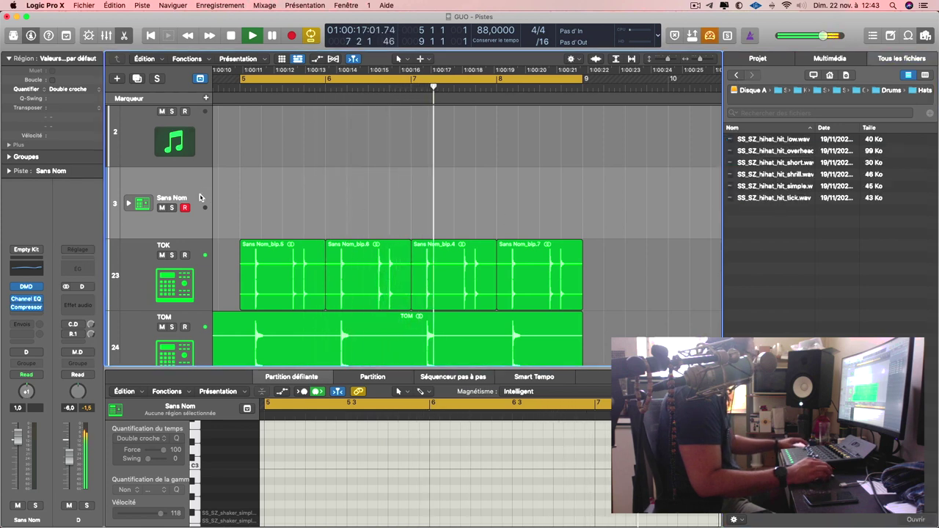
click(42, 288)
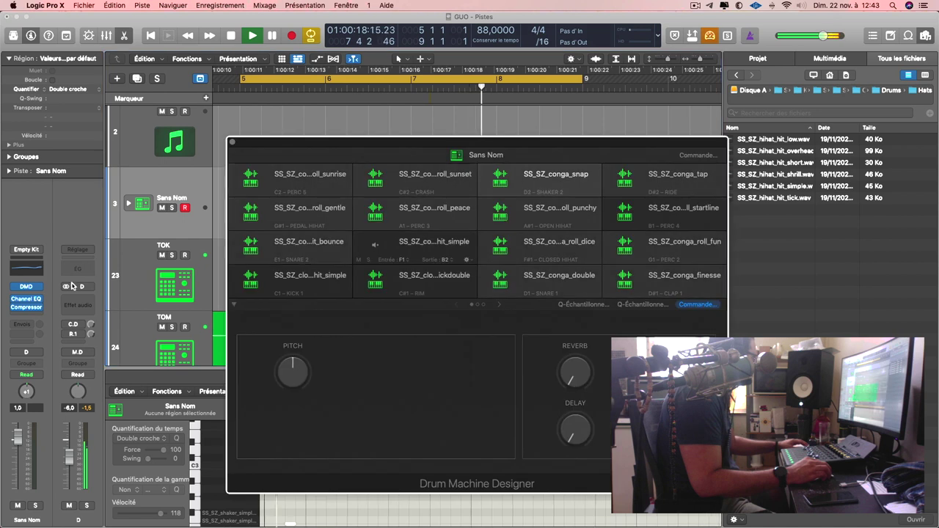
click(29, 288)
click(29, 288)
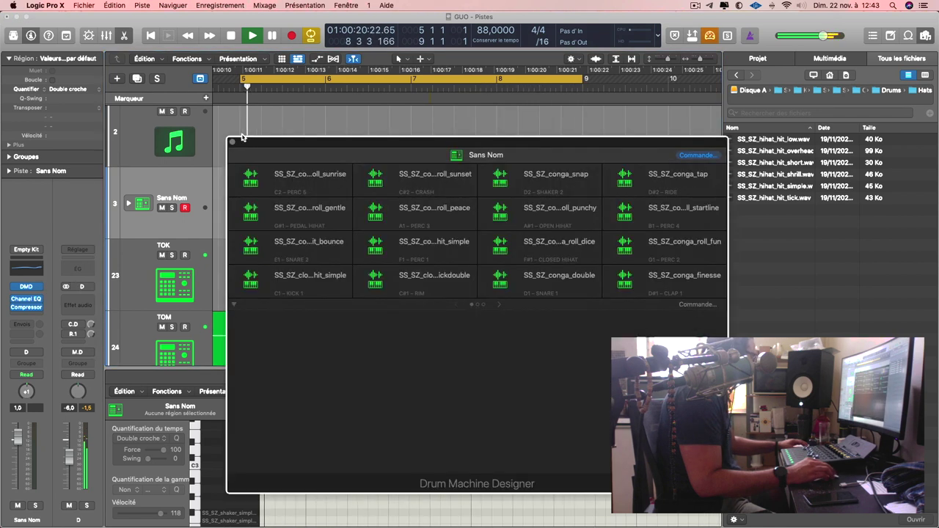
click(232, 141)
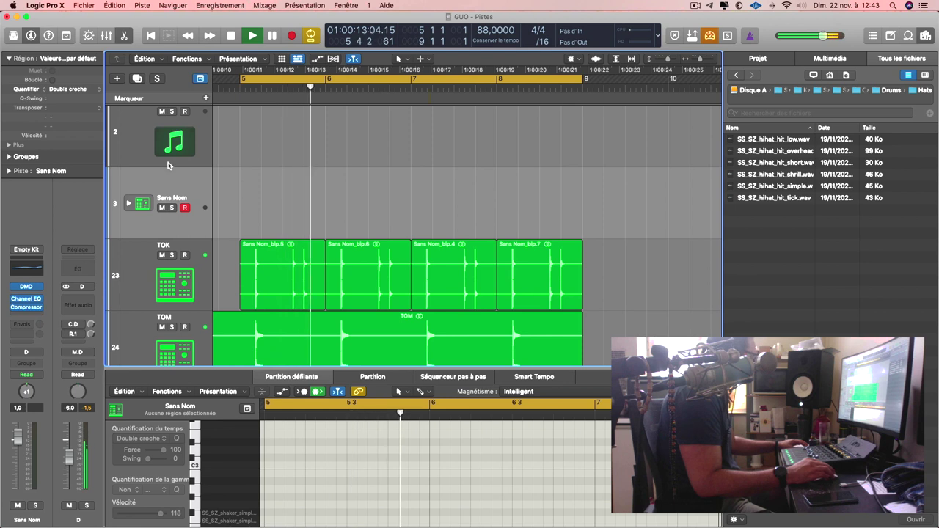
key(super+BackSpace)
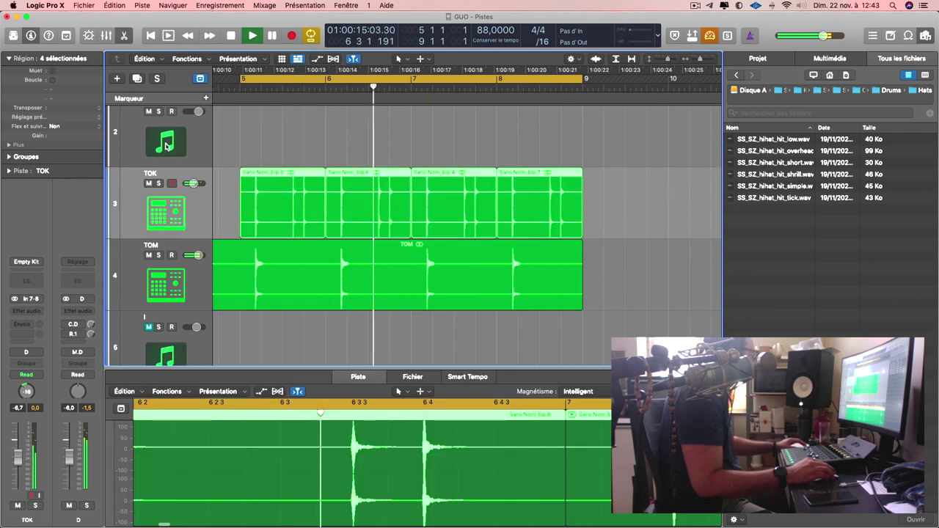
Step: Try to load all six SS_SZ_hihat samples into a Sampler on a new track
click(177, 135)
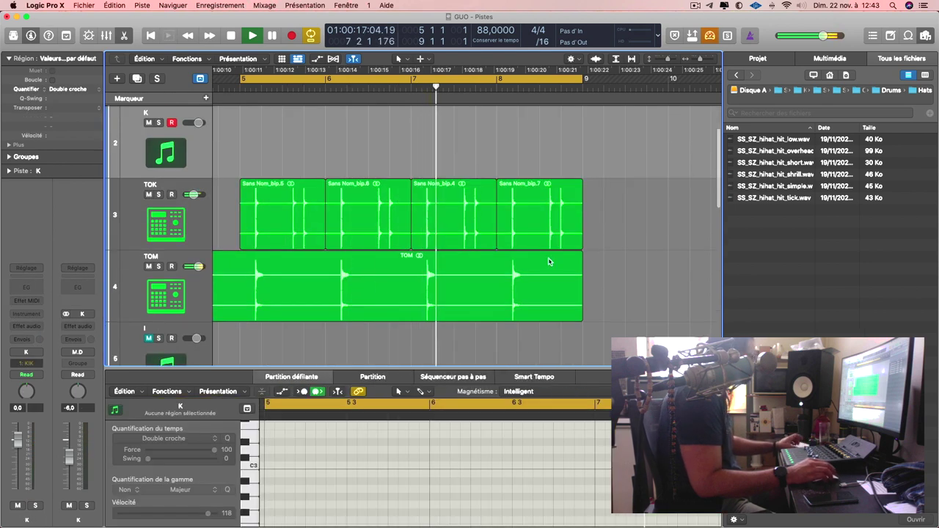
key(z)
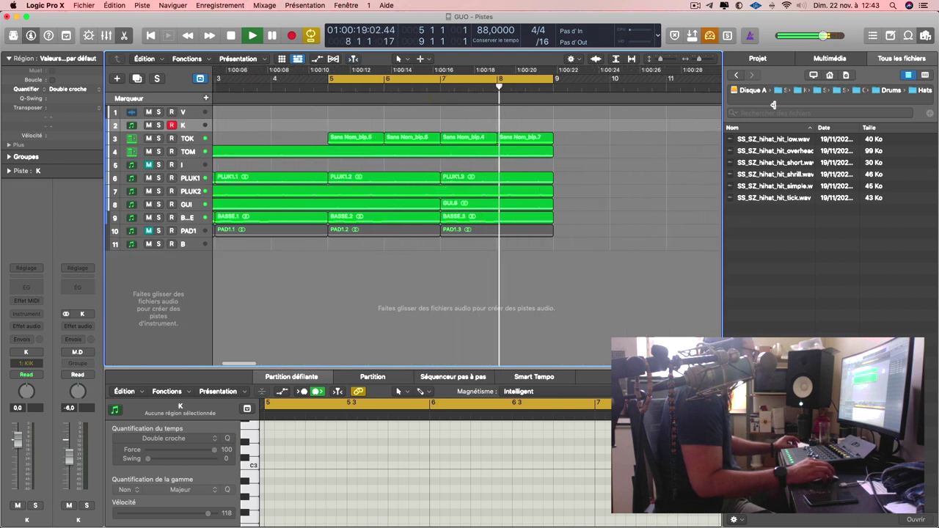
click(780, 141)
key(super+a)
drag(779, 142, 174, 292)
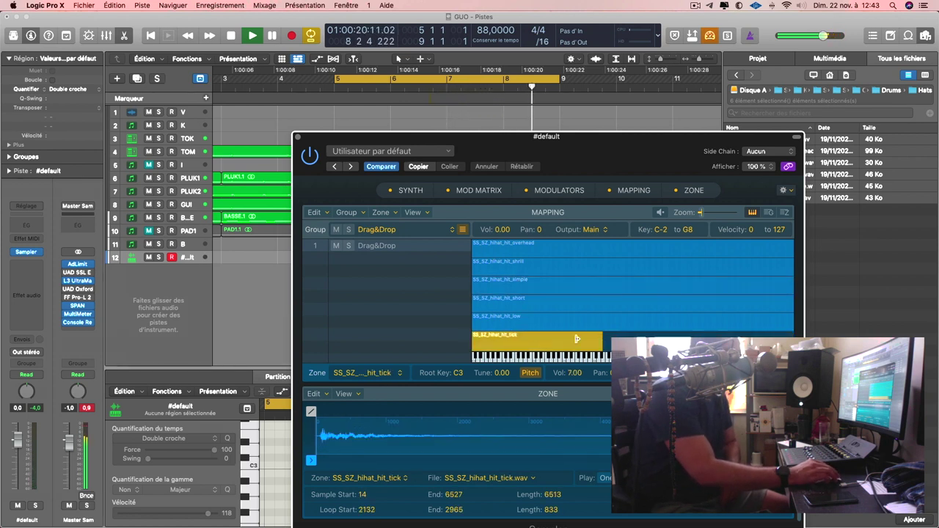
Step: Narrow the key range of the SS_SZ_hihat_hit_tick zone and remove the Sampler from the new track
drag(576, 339, 481, 344)
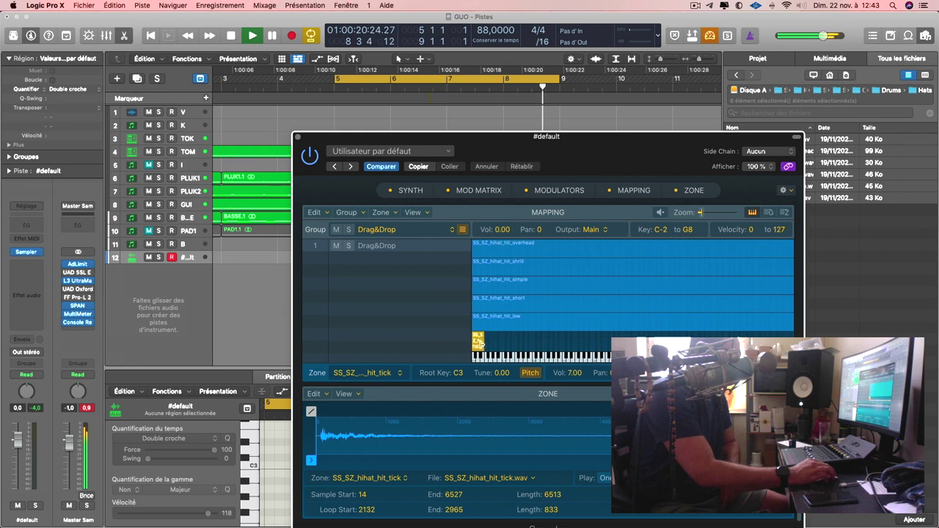
click(297, 137)
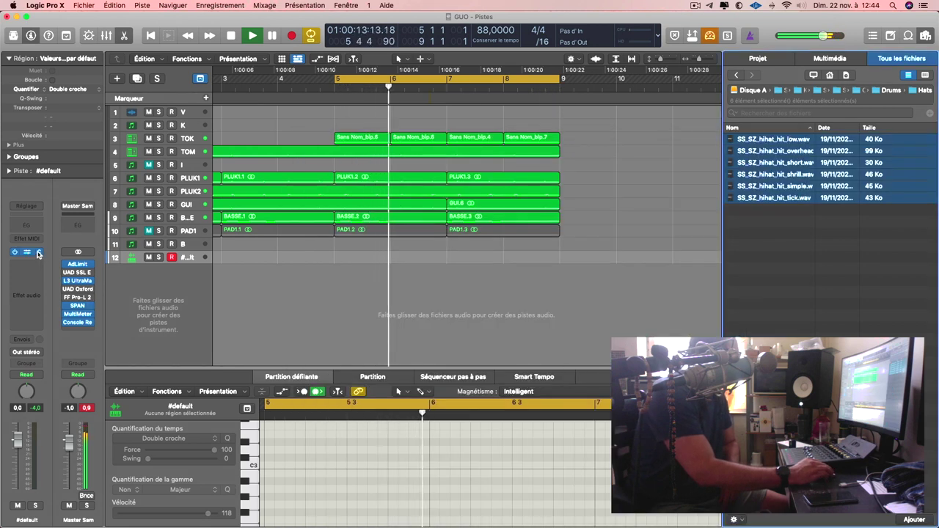
click(38, 253)
click(51, 240)
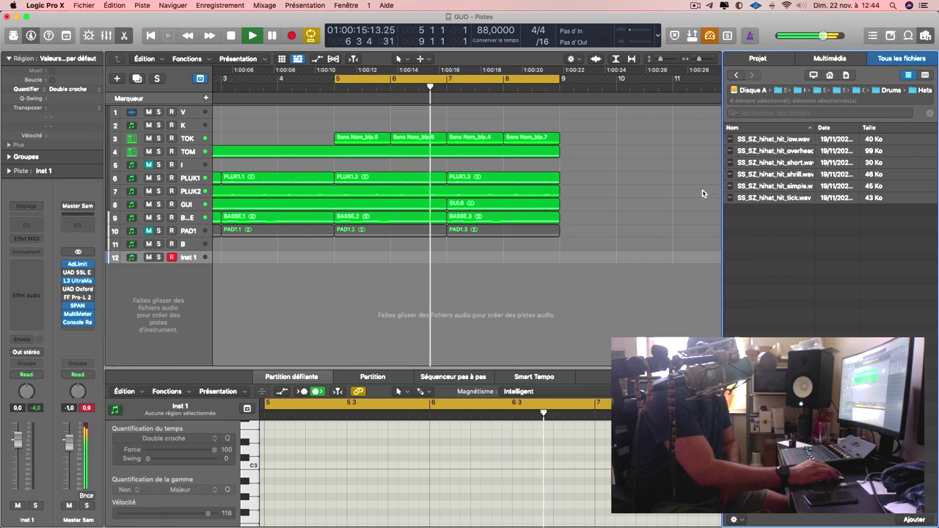
Step: Load the six hi-hat samples into a new Drum Machine Designer kit and record a short hi-hat pattern over bars 5 to 8
mouse_move(205, 314)
mouse_down()
mouse_move(184, 285)
mouse_move(220, 295)
mouse_move(191, 310)
mouse_move(190, 293)
mouse_move(184, 304)
mouse_move(195, 315)
mouse_up()
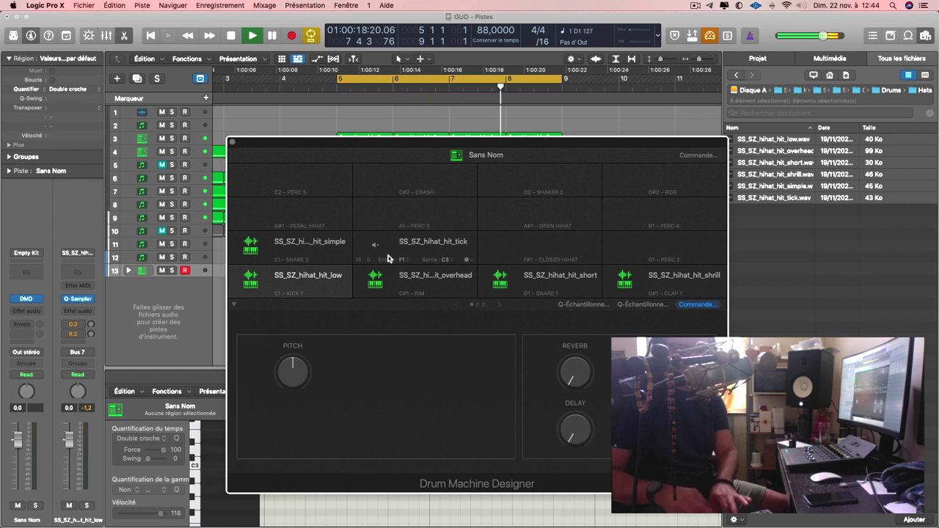
key(r)
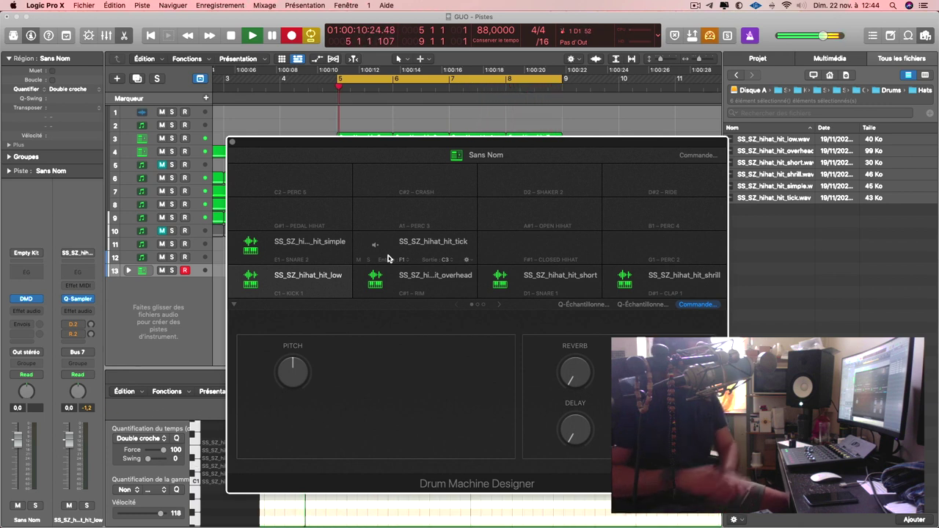
key(space)
key(v)
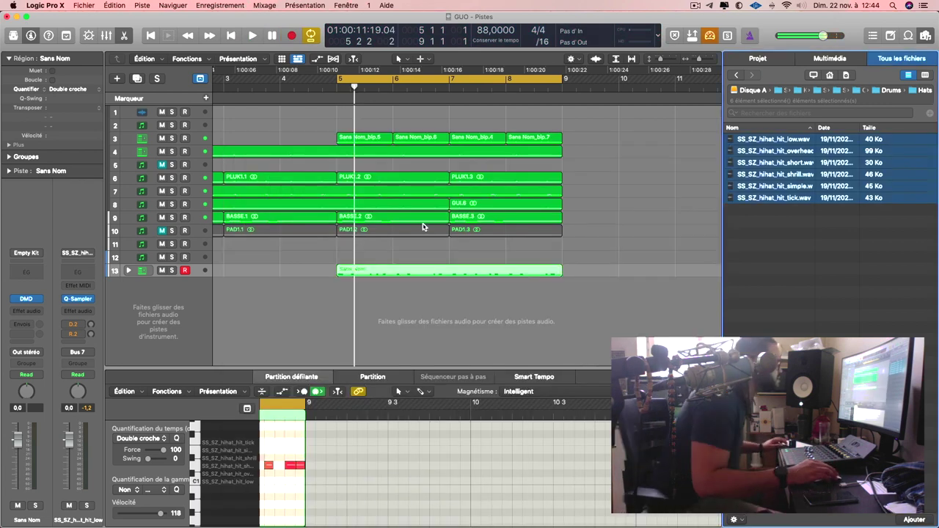
Step: Shift all notes of the recorded hi-hat region about two sixteenths earlier during playback
click(386, 273)
key(space)
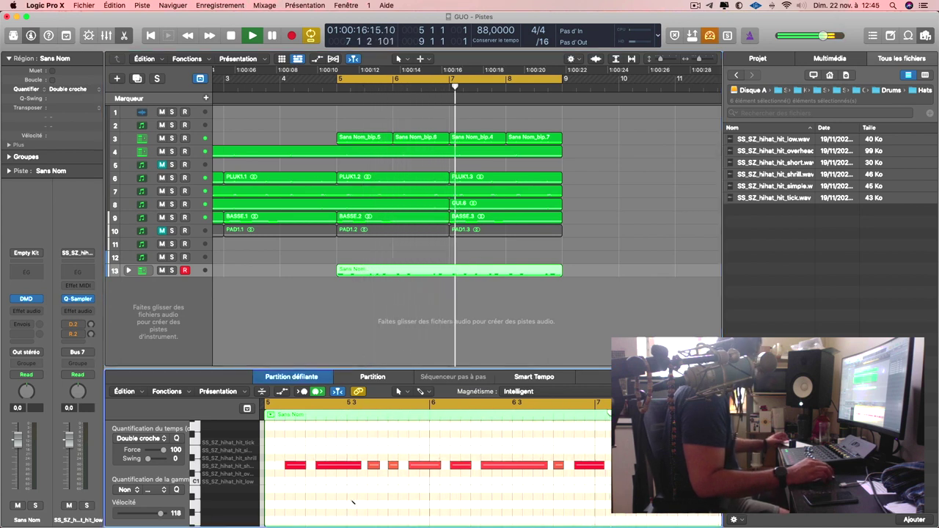
key(super+a)
drag(292, 467, 276, 469)
click(360, 469)
Step: Apply the fixed velocity MIDI transform at 100 to all hi-hat notes and shorten them to about a sixteenth each
click(169, 391)
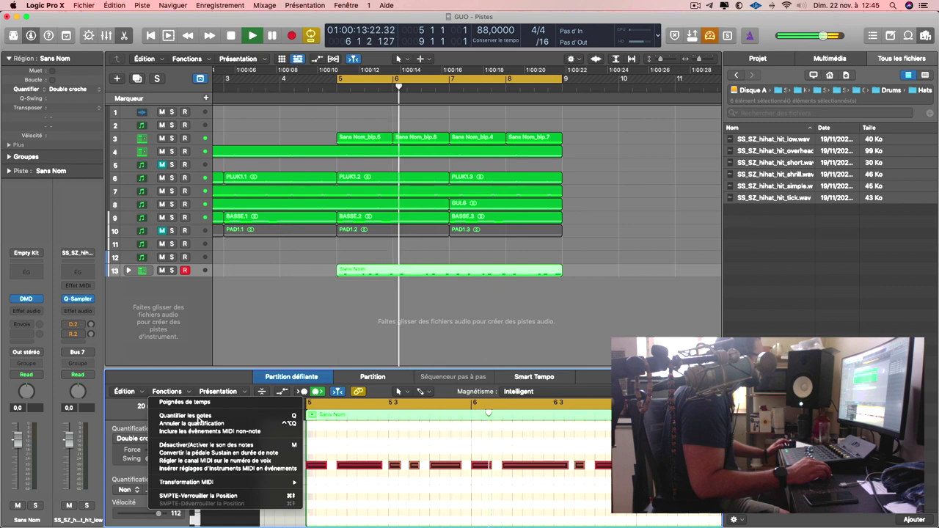
mouse_move(279, 482)
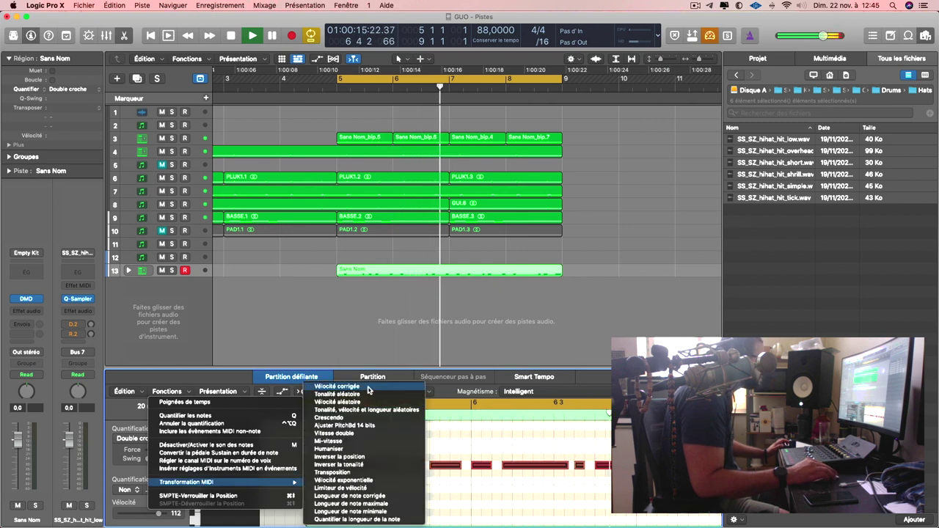
click(369, 387)
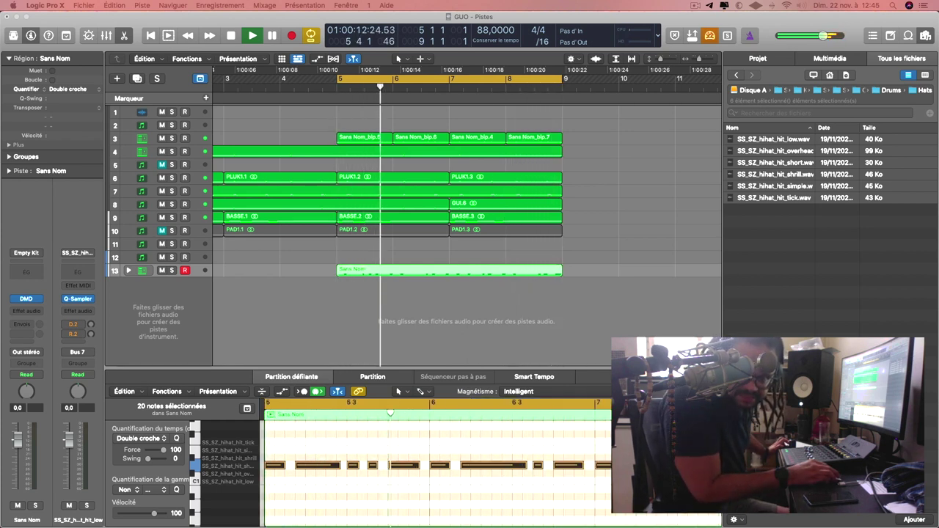
drag(526, 466, 493, 465)
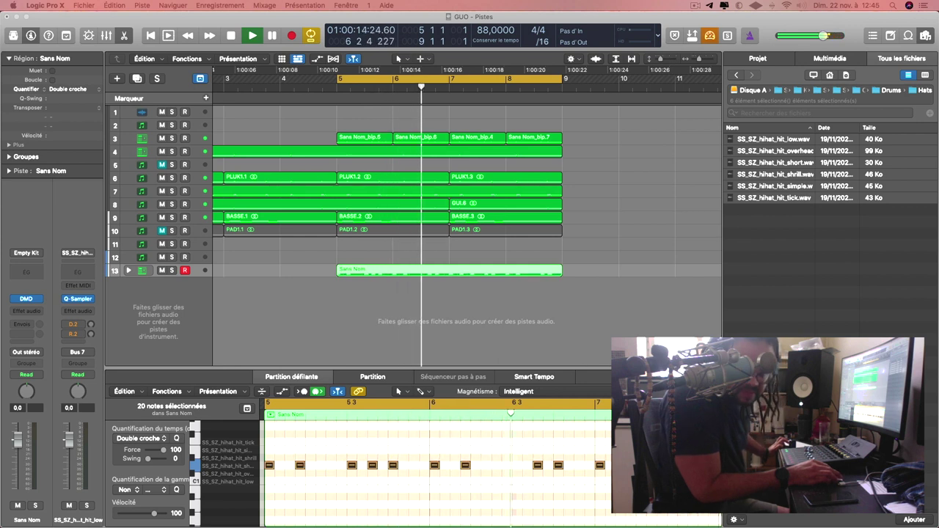
Step: Place two low hi-hat notes on C1 near the end of bar 8 in the hi-hat region
key(z)
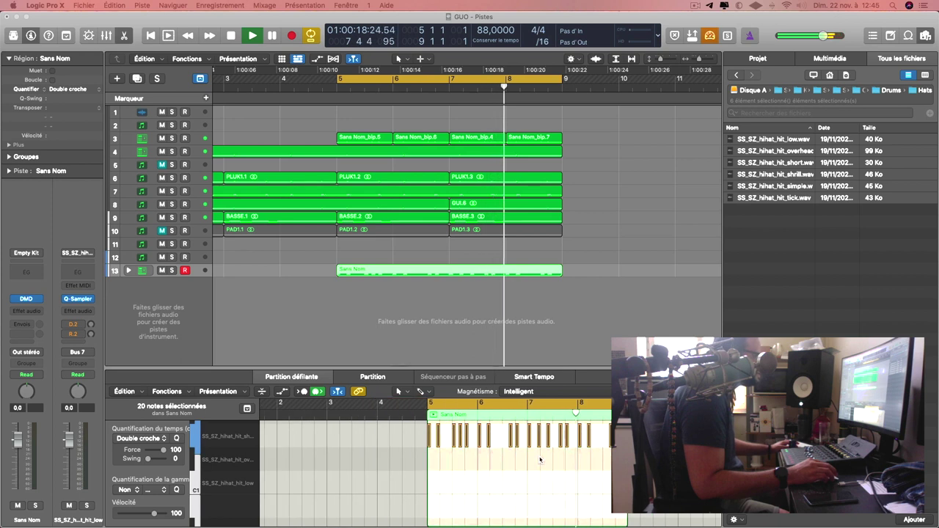
scroll(541, 460, up, 3)
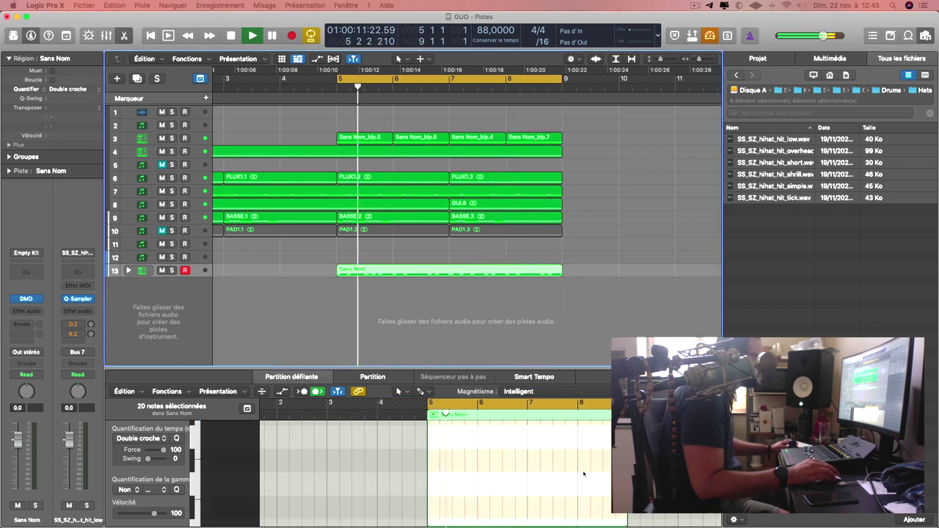
ctrl+alt+click(585, 472)
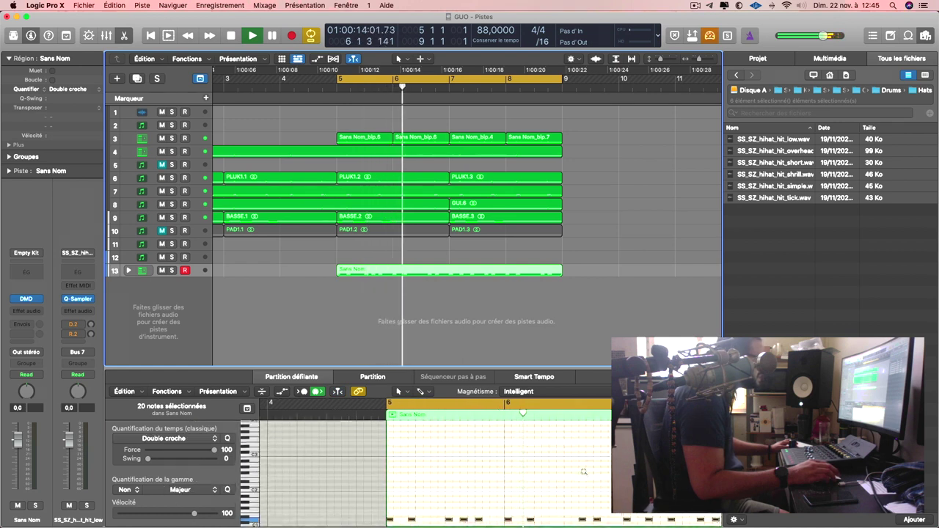
scroll(585, 473, down, 3)
scroll(584, 474, down, 2)
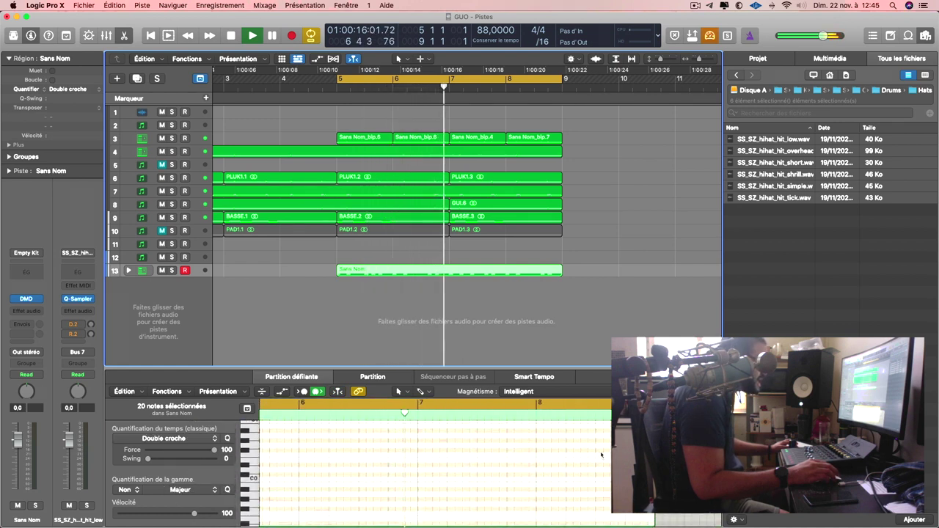
click(608, 435)
click(610, 438)
click(606, 443)
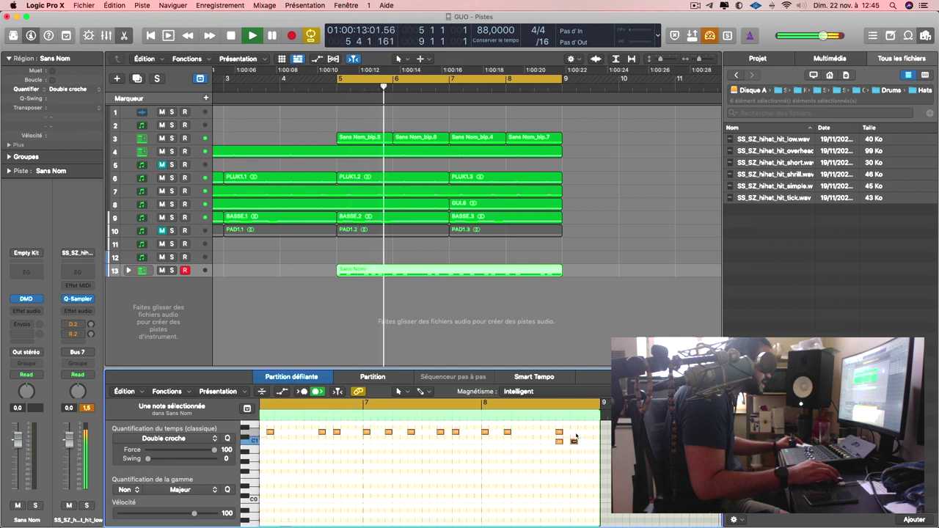
Step: Move the two low notes near the end of bar 8 up to the main hi-hat row and bounce the region in place as RIM1
drag(579, 448, 544, 444)
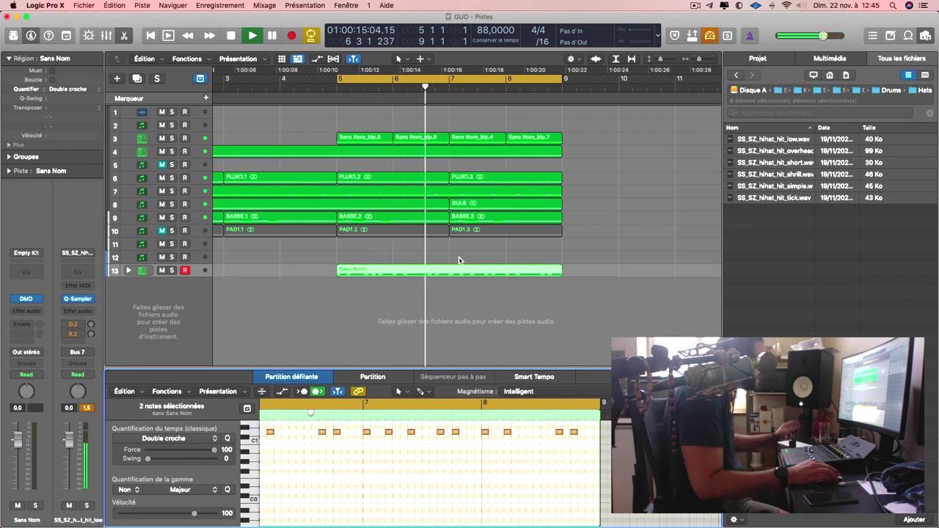
right_click(390, 270)
click(405, 275)
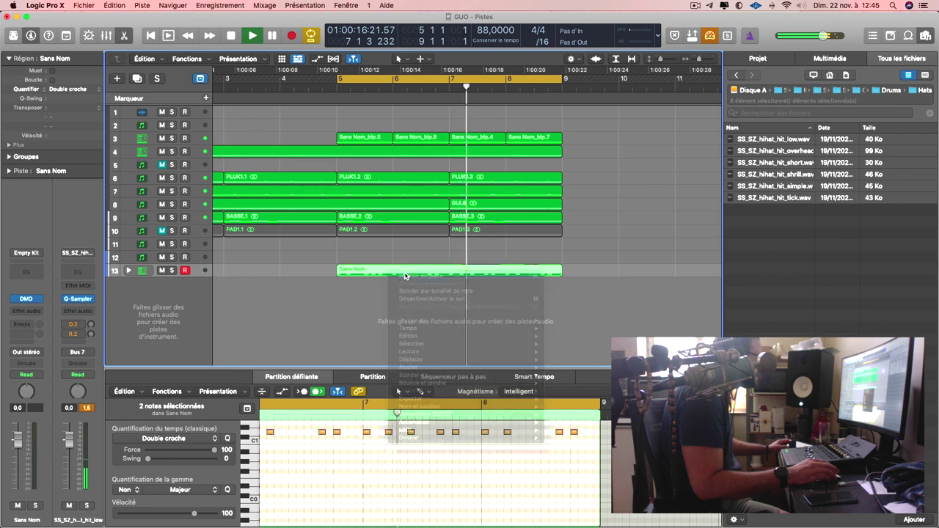
text(RIM1)
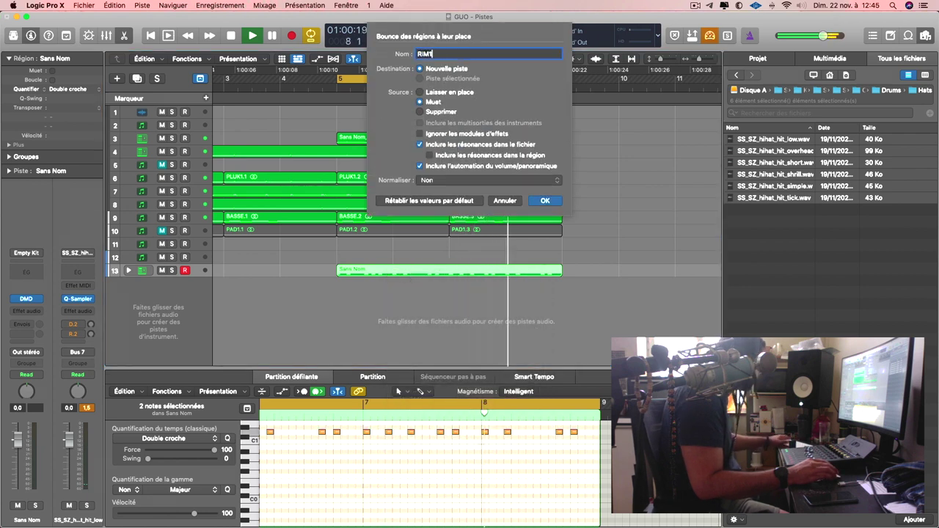
key(Return)
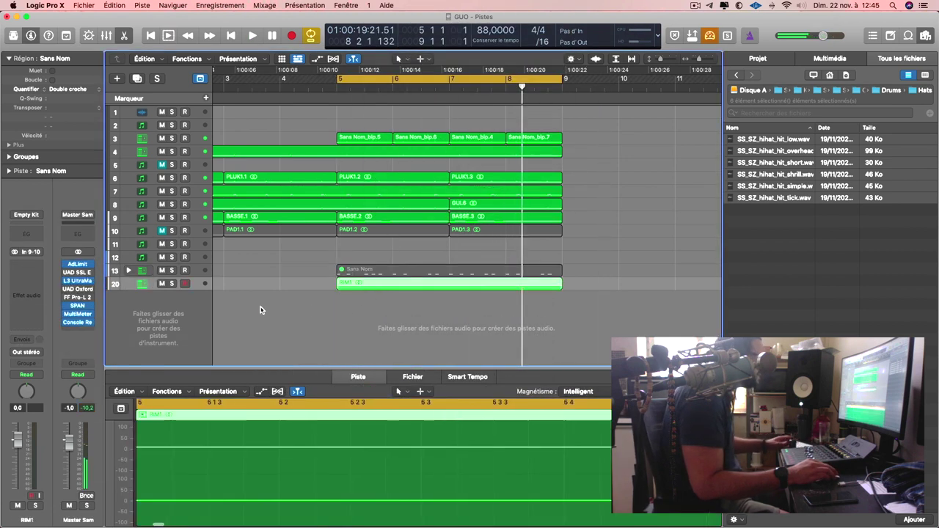
Step: Route the RIM1 track's output to Bus 2 (D) and move the track up directly below TOM
key(space)
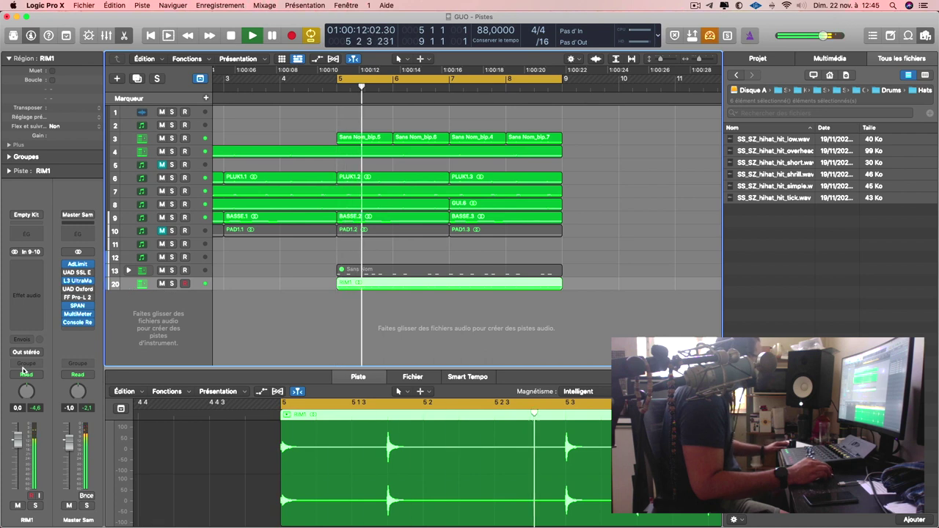
click(26, 353)
mouse_move(33, 387)
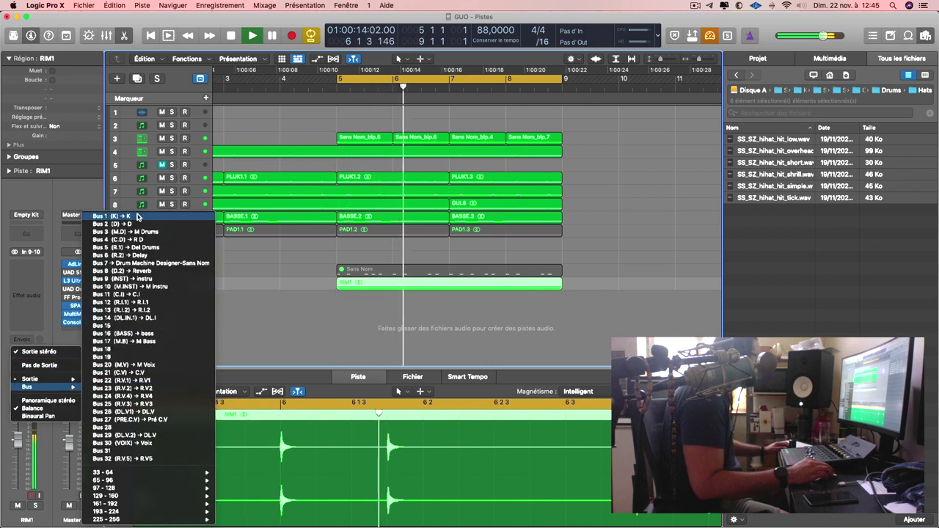
click(117, 224)
drag(188, 288, 176, 163)
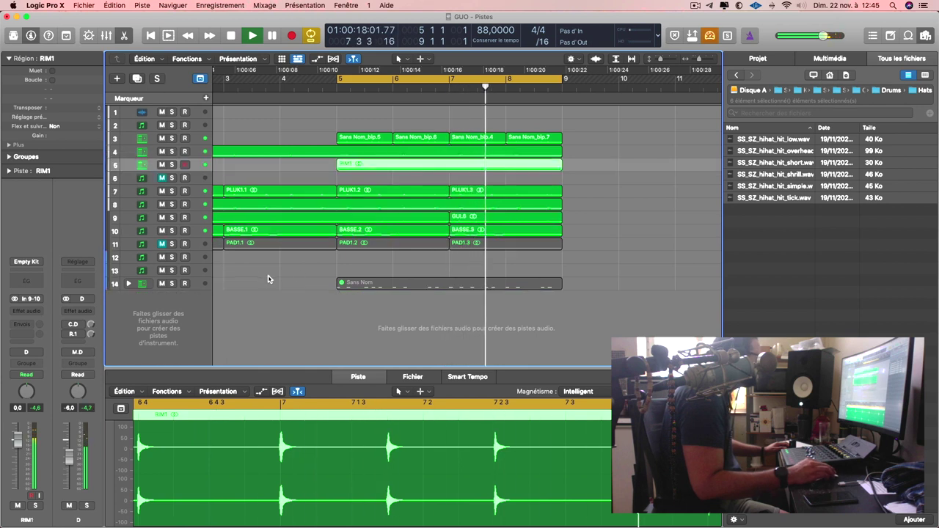
Step: Delete the muted hi-hat source region and its Drum Machine Designer track
click(361, 286)
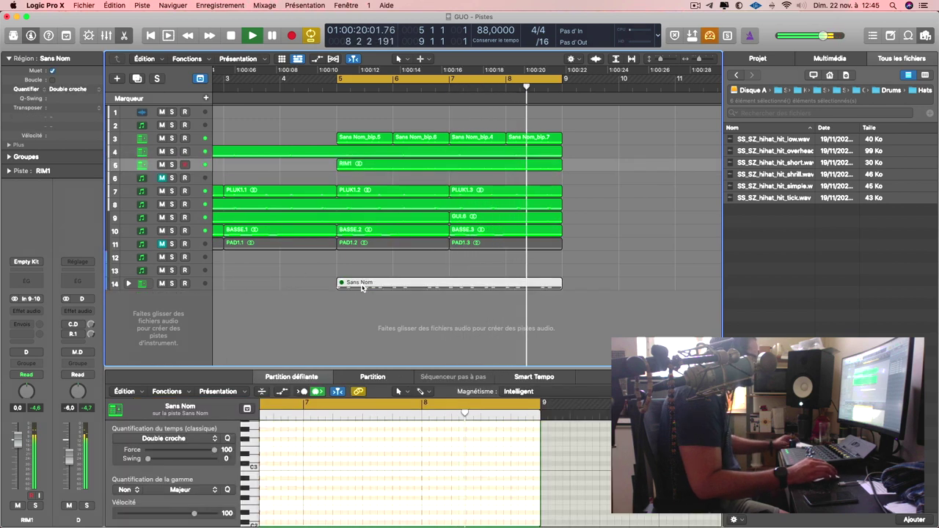
key(Delete)
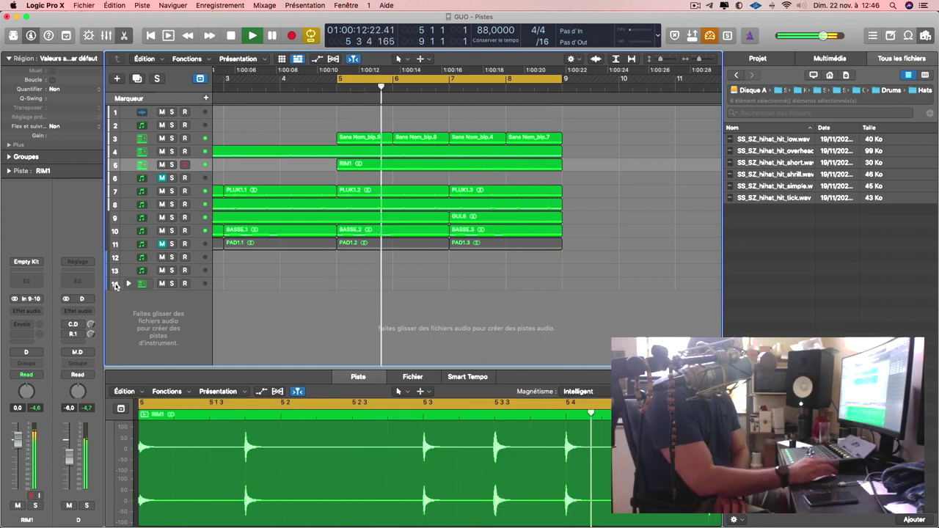
click(116, 286)
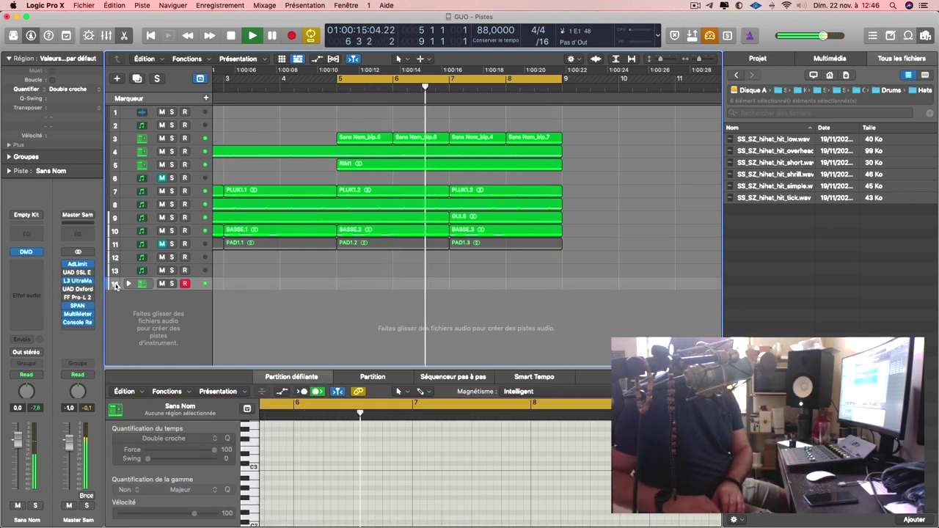
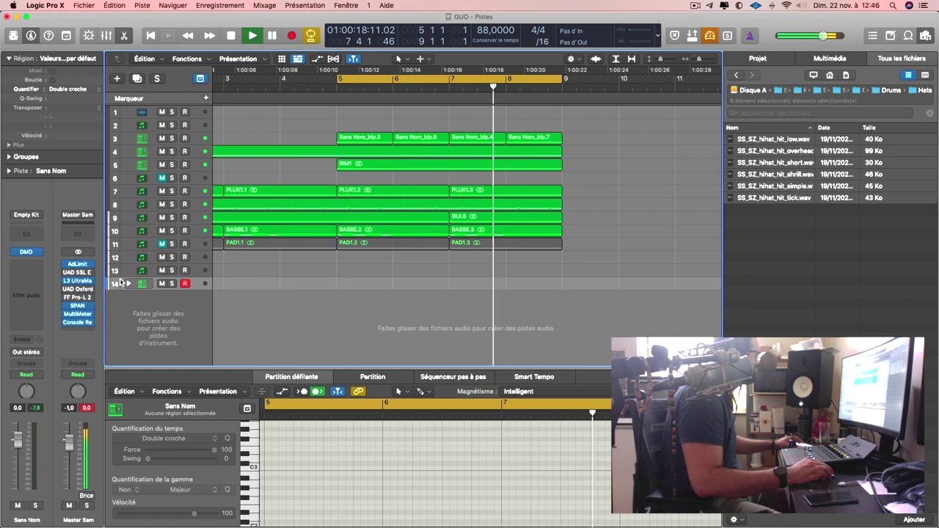
key(super+BackSpace)
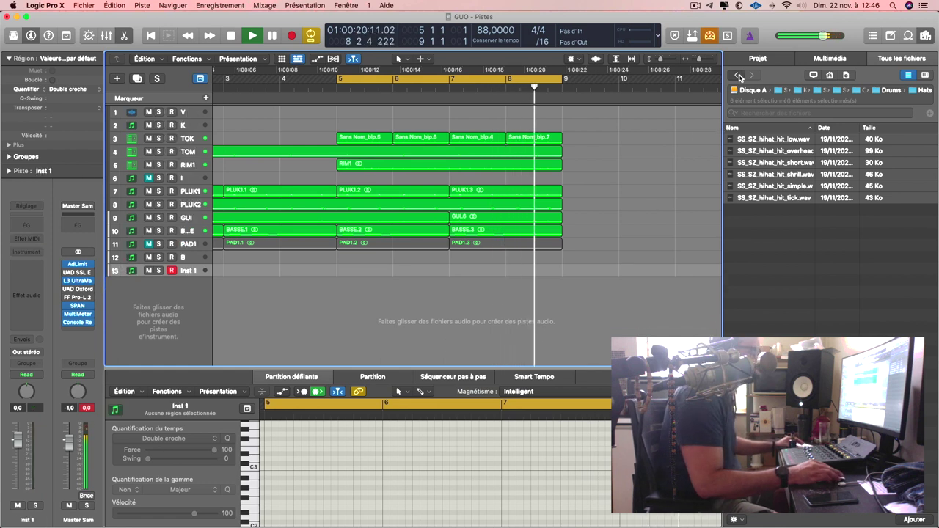
Step: Load all nine samples from the Snare folder into a new Drum Machine Designer kit track
click(737, 74)
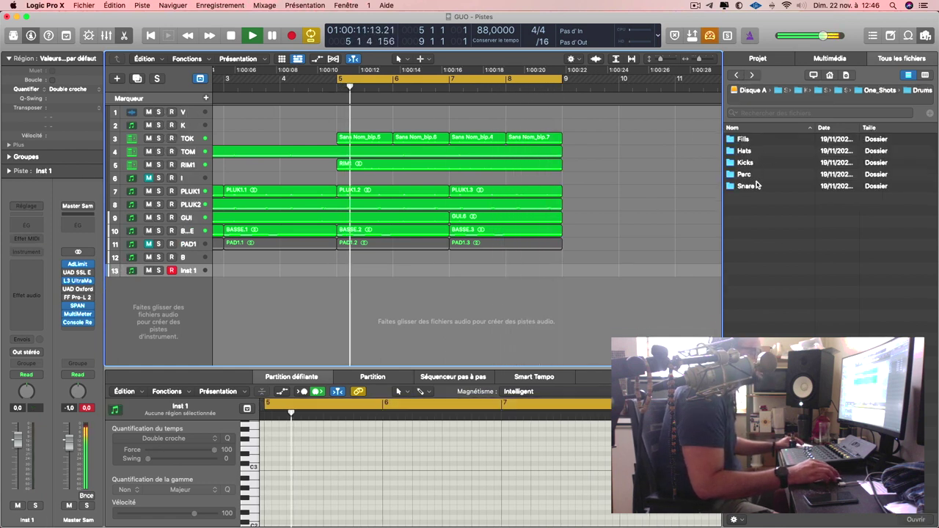
double_click(748, 185)
key(super+a)
drag(771, 176, 217, 328)
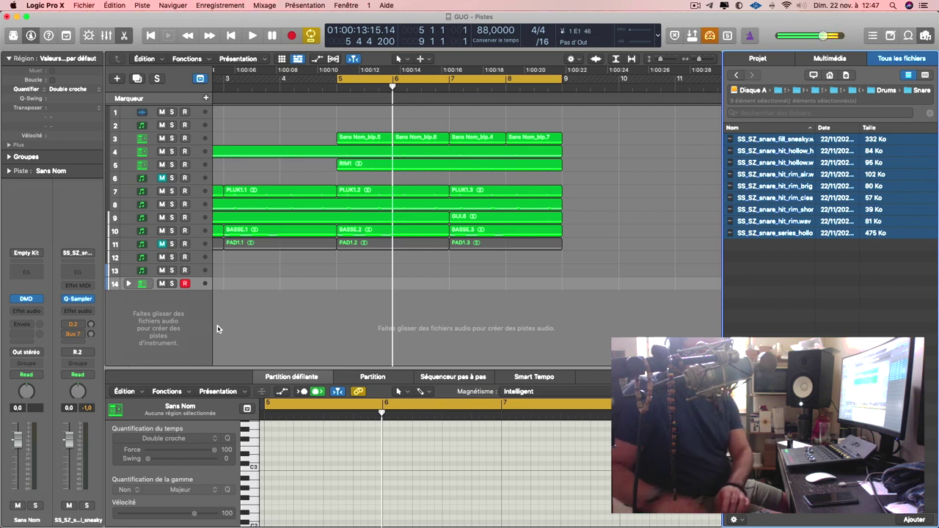
Step: Record a rim and snare pattern over bars 5 to 8 on the new kit track
key(space)
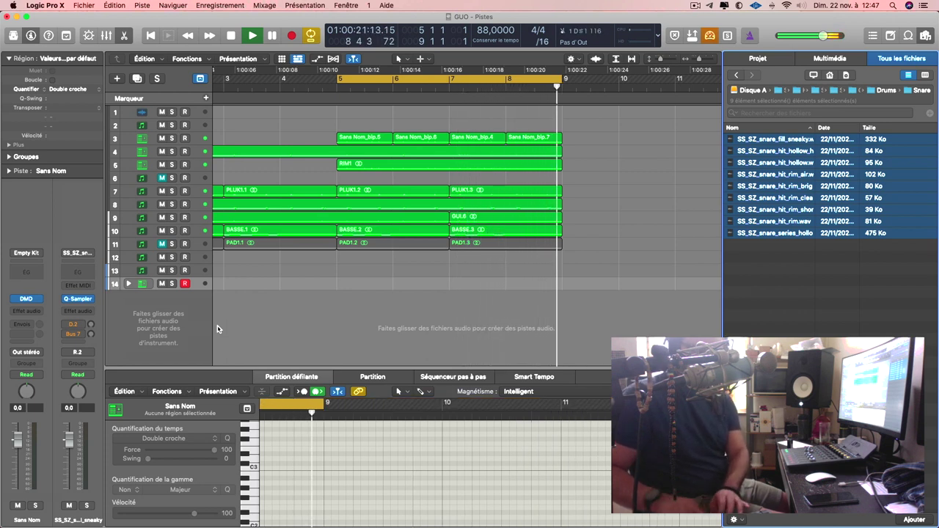
key(r)
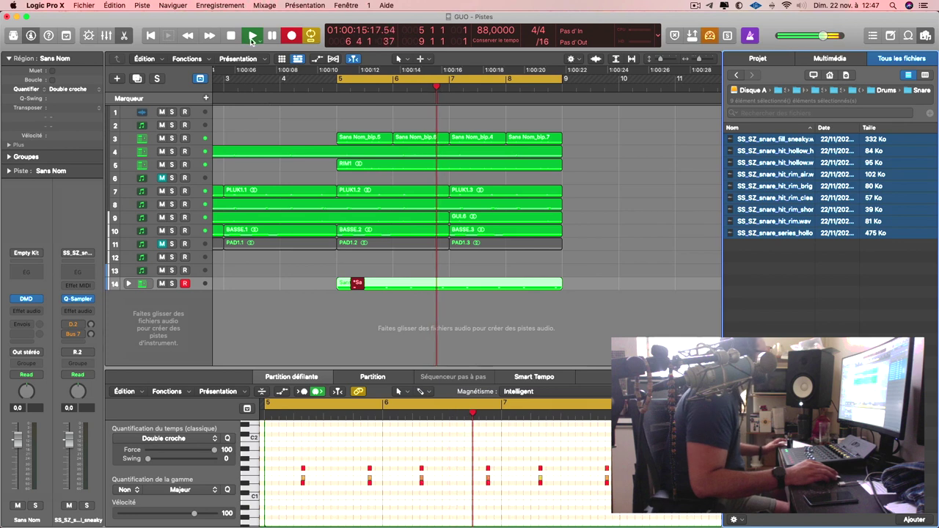
key(r)
Step: Shift all notes of the recorded snare region about two sixteenths earlier and play it back
click(373, 283)
click(348, 468)
key(space)
key(space)
key(super+a)
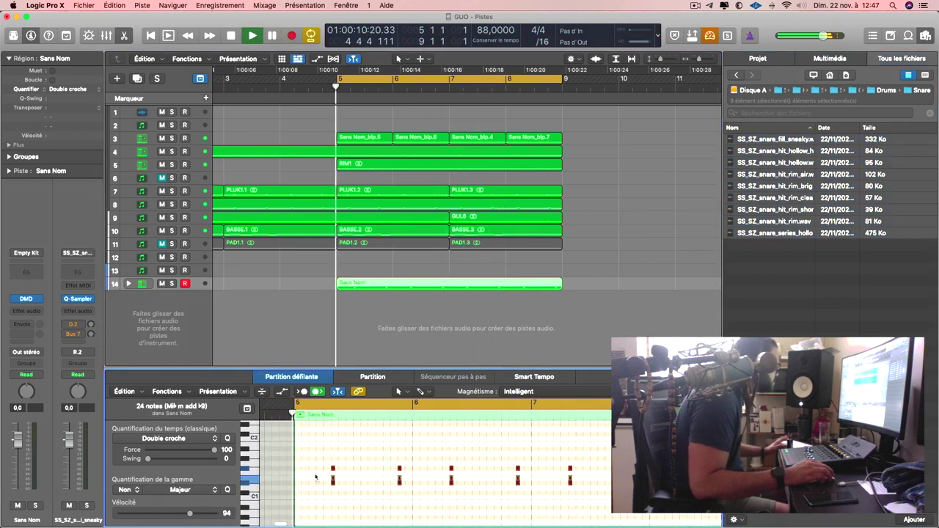
drag(332, 470, 318, 473)
key(space)
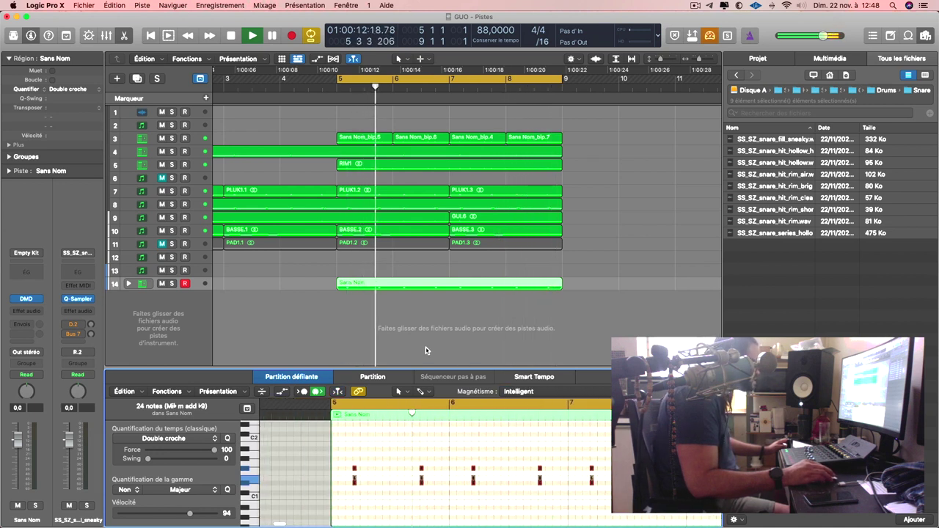
right_click(396, 289)
click(441, 294)
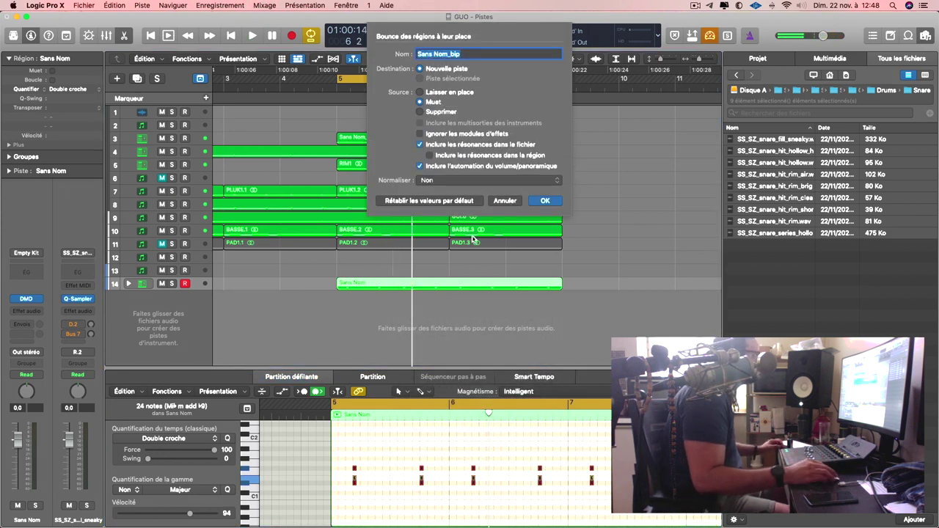
click(504, 202)
Step: Set the snare region's quantization to Non and listen to the pattern without it
click(84, 89)
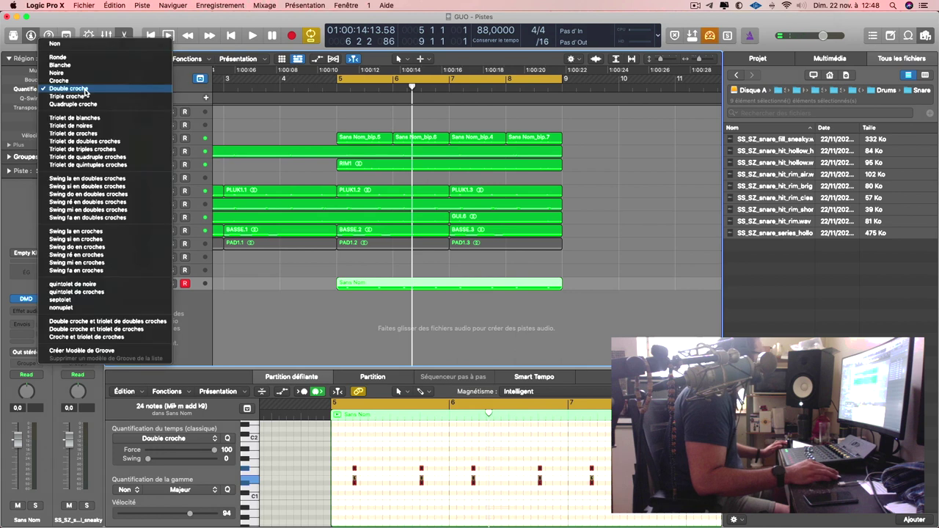
click(76, 47)
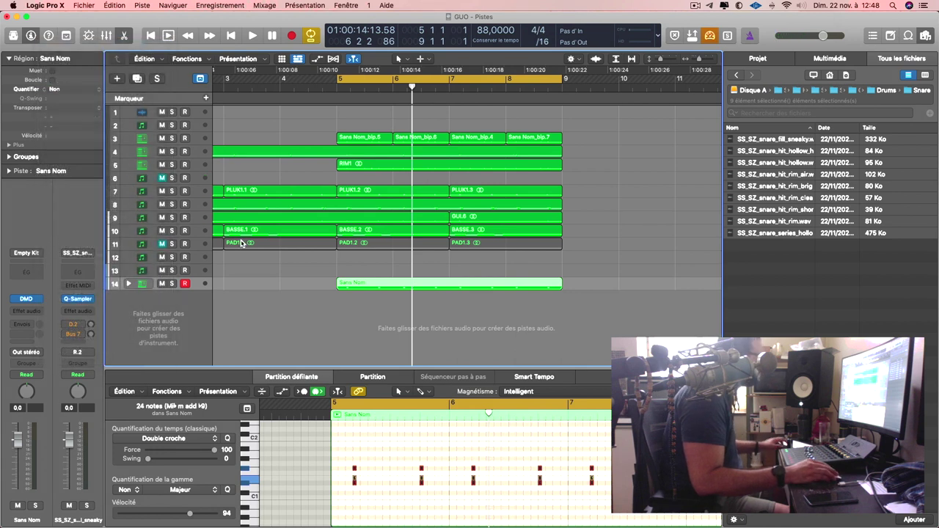
key(space)
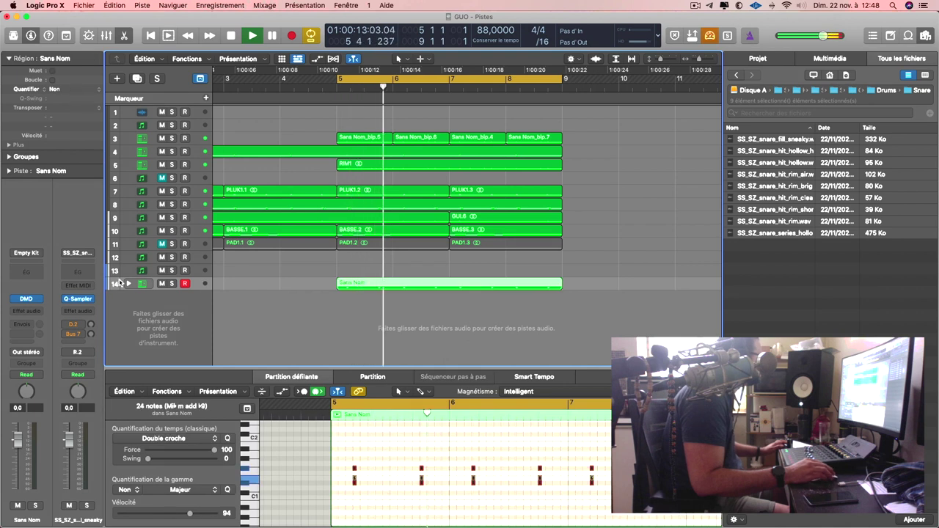
key(space)
key(space)
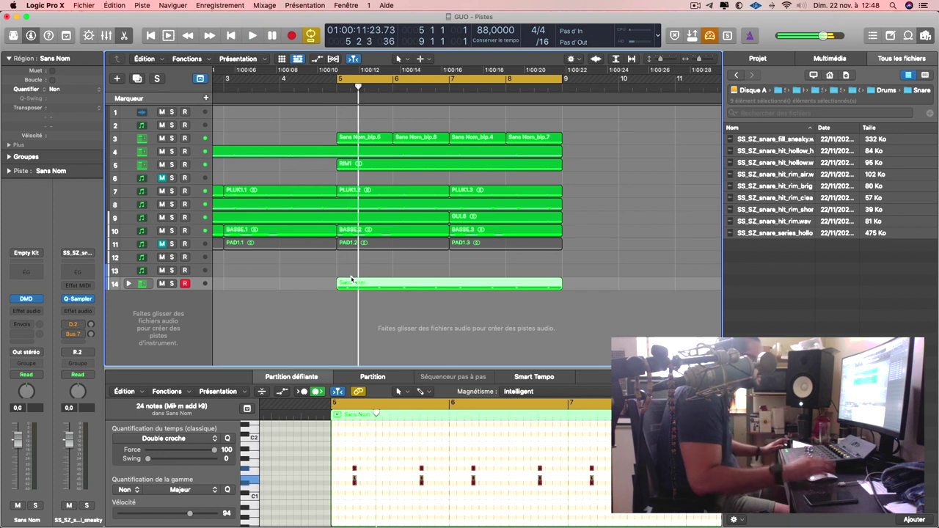
Step: Bounce the snare region in place to a new track named RIM2
right_click(382, 287)
click(389, 286)
text(RIM2)
key(Return)
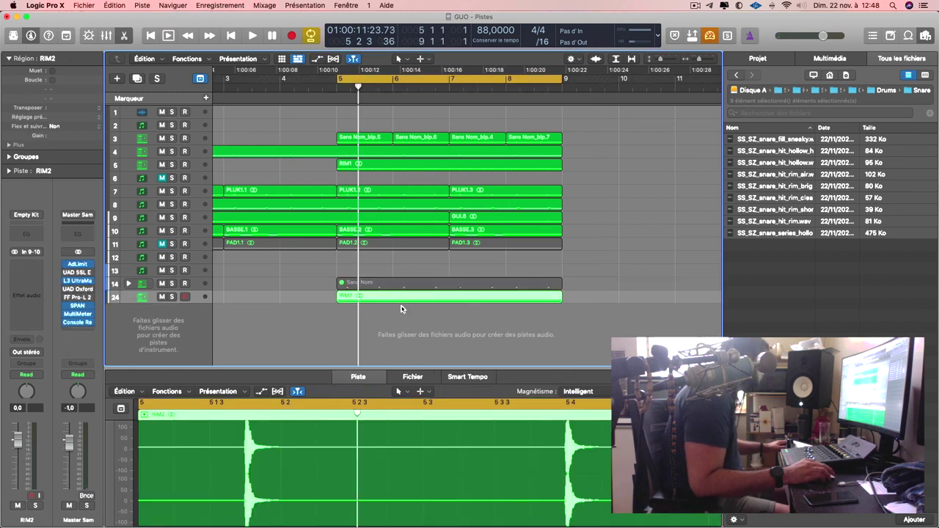
Step: Split the first hit of the RIM2 region into its own region from 5 1 4 1 to 5 2 1 1
key(z)
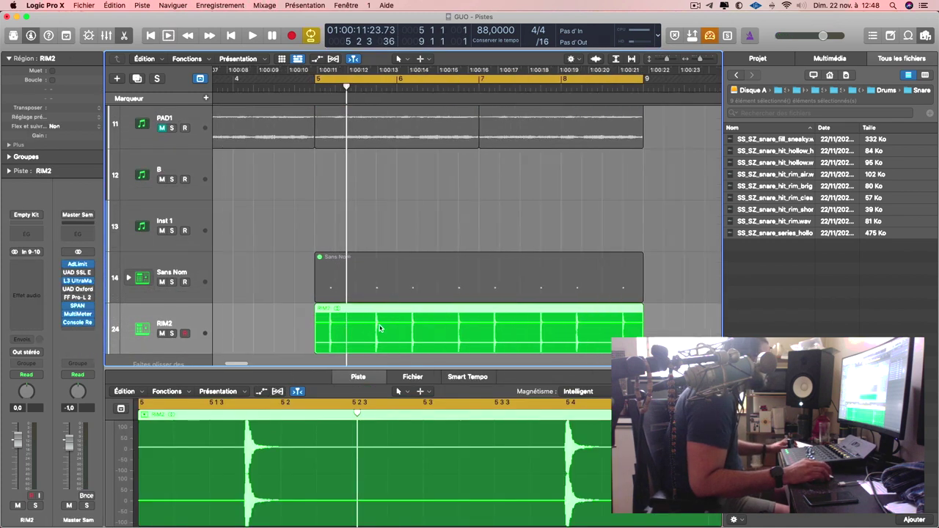
key(super+Right)
key(super+Right)
key(super+Right)
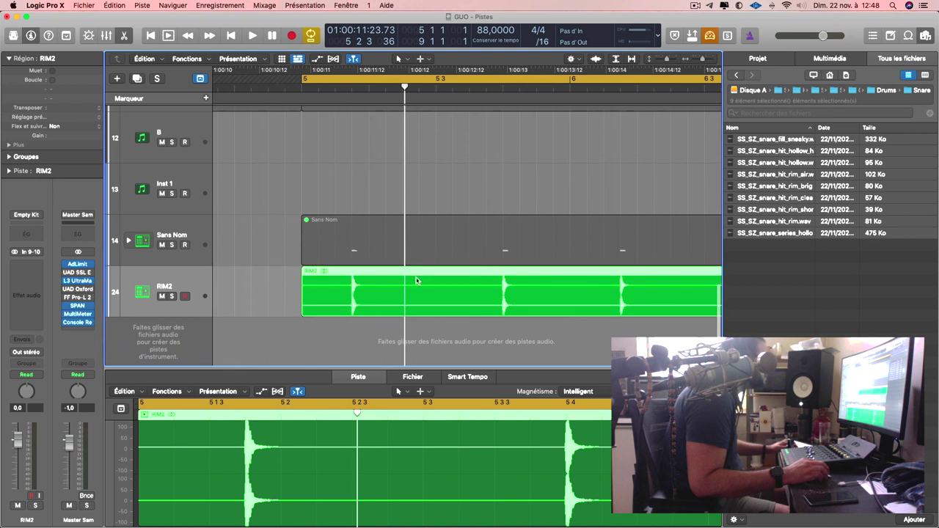
drag(350, 294, 366, 294)
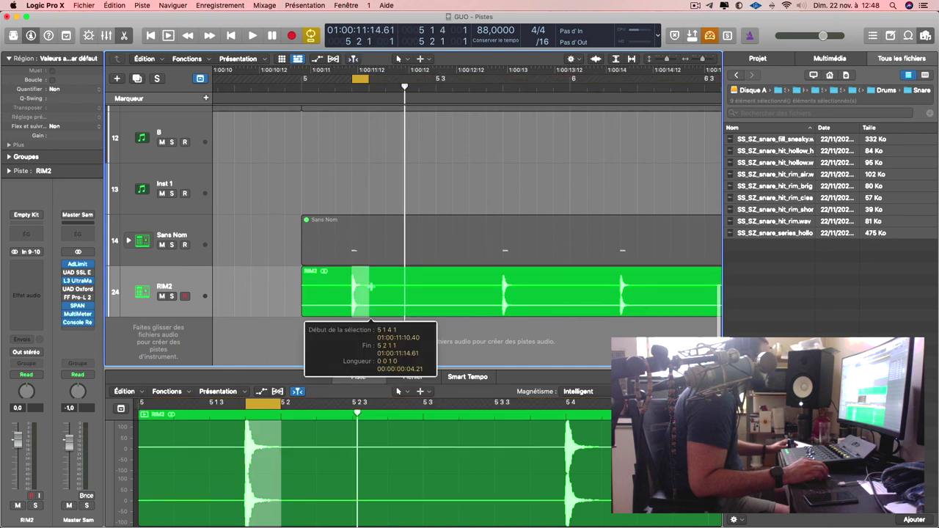
click(357, 293)
key(super+Right)
key(super+Right)
key(super+Right)
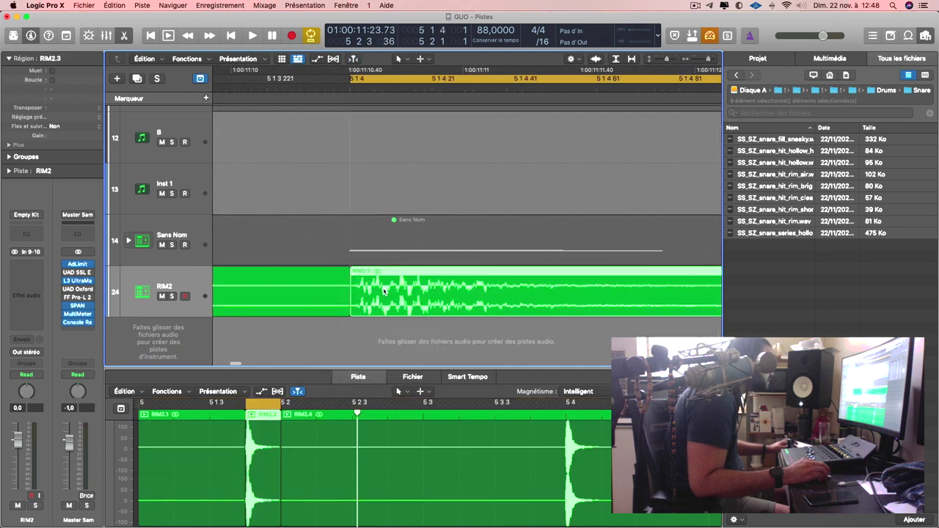
Step: Delete the silent piece of RIM2 before the first hit in bar 5
key(super+Left)
key(super+Left)
key(super+Left)
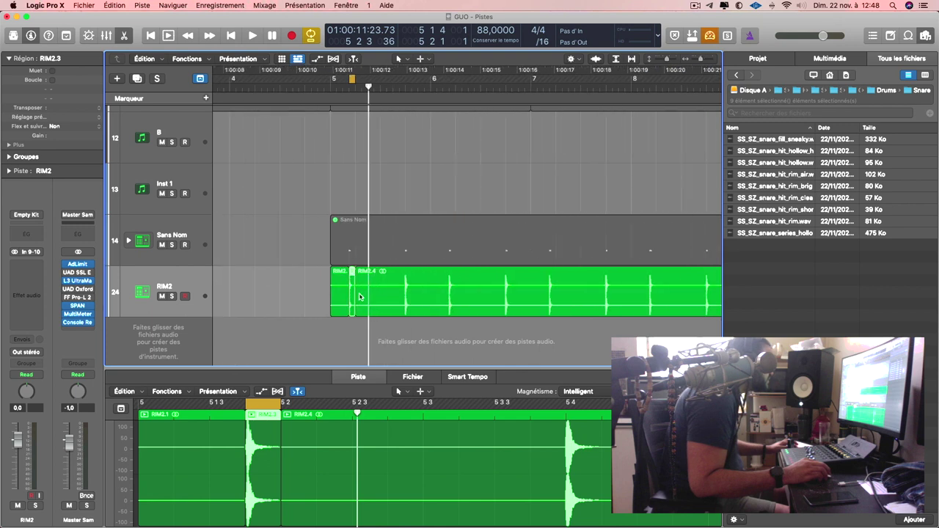
click(339, 298)
key(Delete)
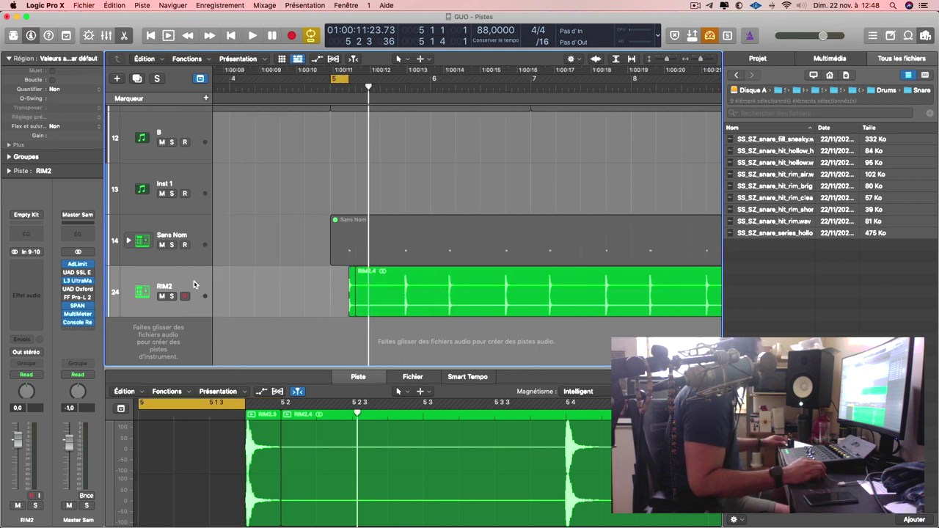
Step: Add a new track with duplicate settings below RIM2 and play the remaining RIM2.4 region through the end of bar 8
key(super+d)
click(418, 303)
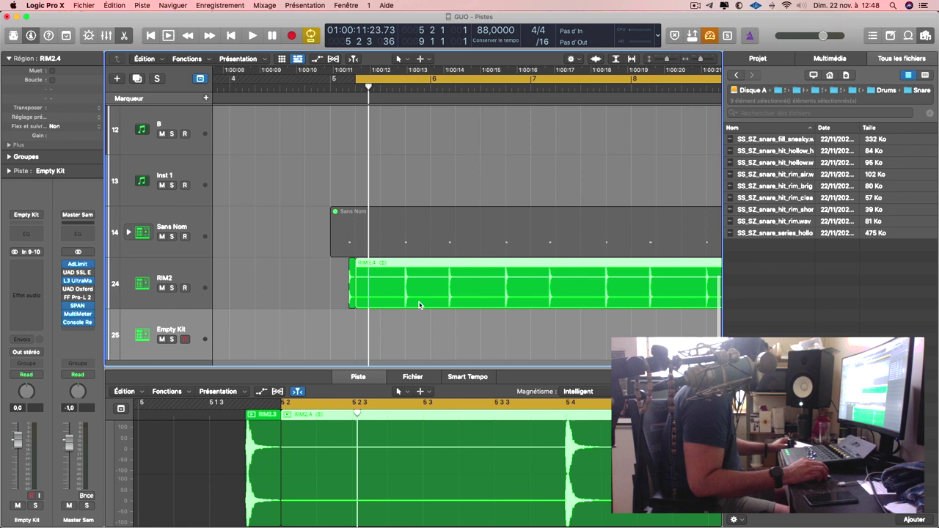
key(space)
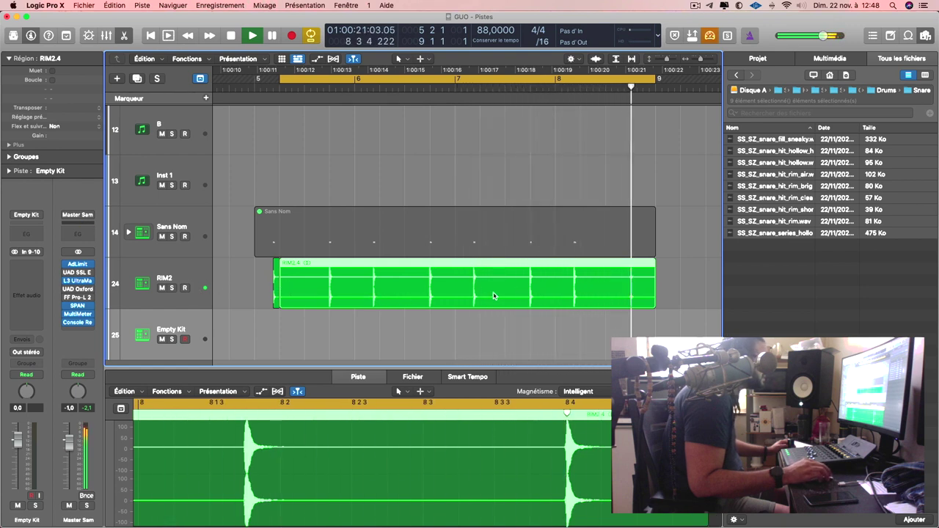
Step: Set the cycle range from 5 1 1 1 to 5 2 2 1 around the isolated first hit and start playback
click(276, 271)
key(super+u)
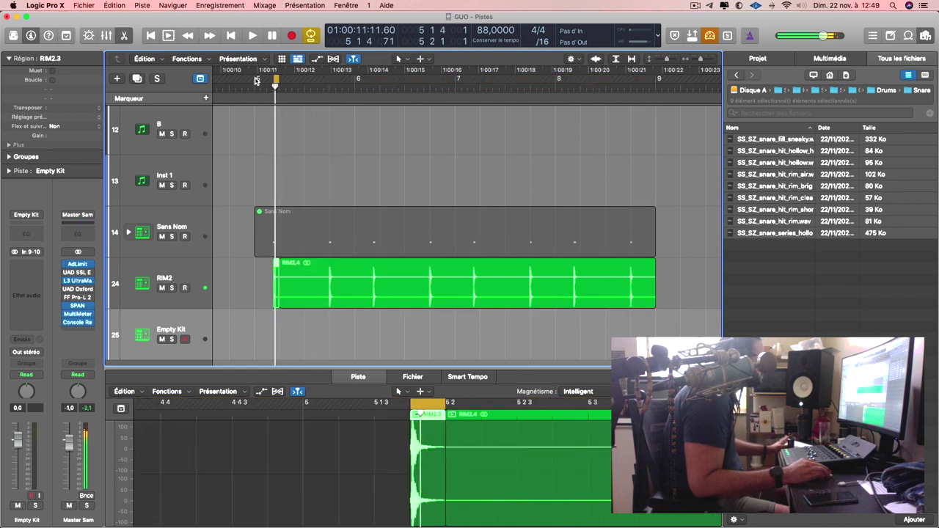
drag(256, 81, 294, 105)
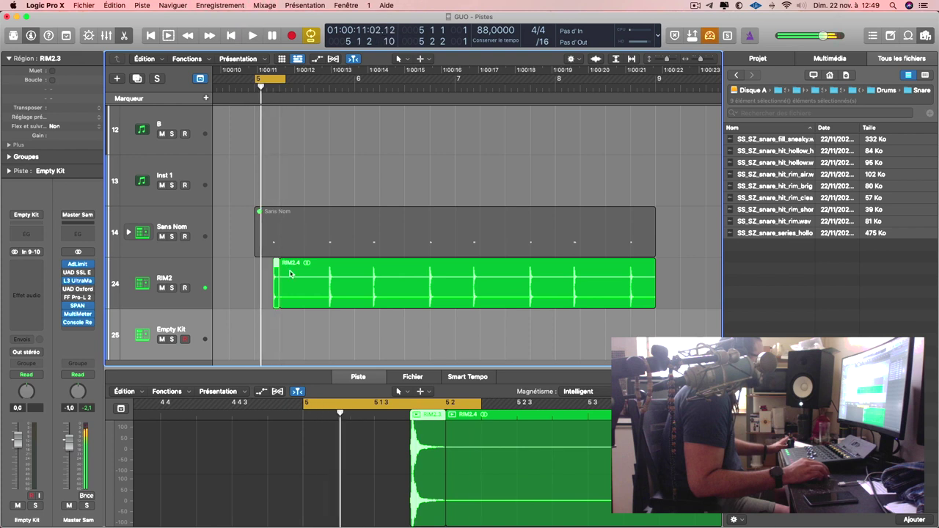
click(327, 295)
key(space)
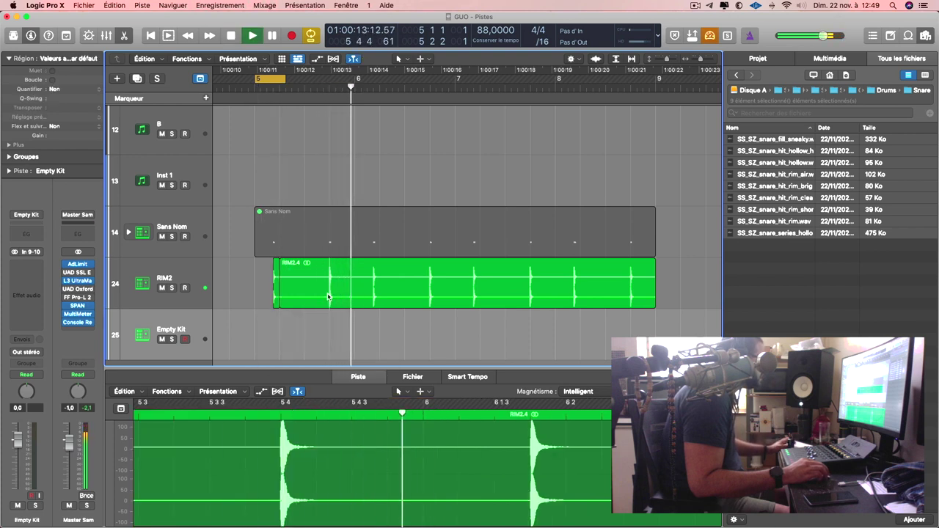
Step: Move RIM2's second hit onto the Empty Kit track at 5 1 4 1 and delete the leftover pieces of the RIM2 region
drag(328, 296, 274, 335)
click(336, 289)
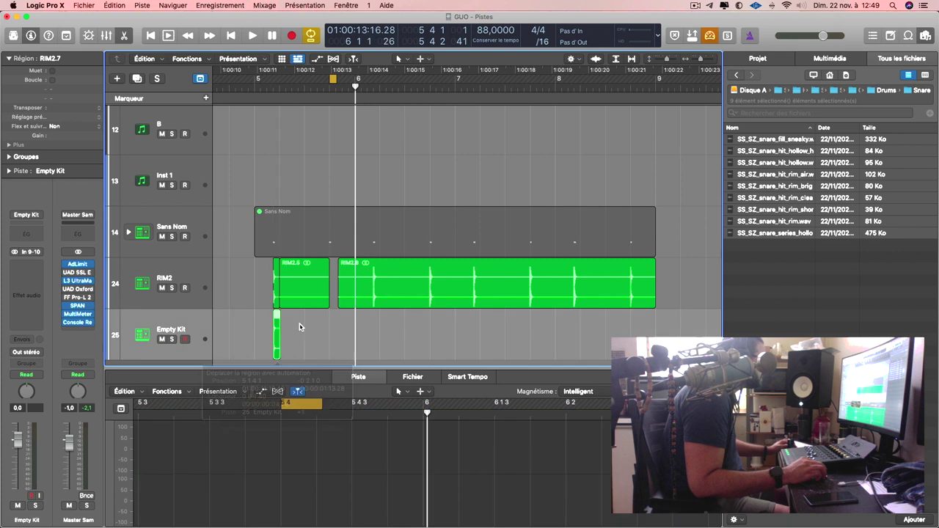
click(323, 290)
click(411, 286)
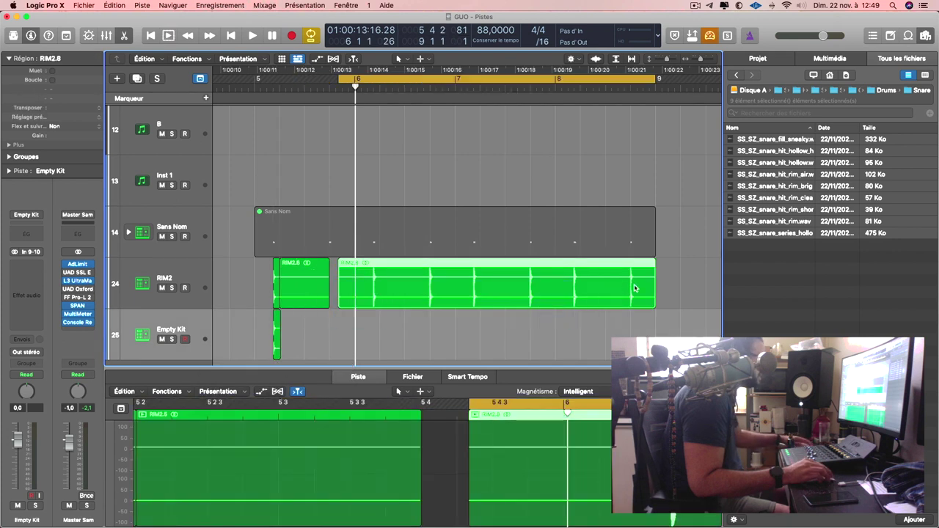
key(Delete)
Step: Trim the end of the Empty Kit track's hit to 5 2 1 1 so it matches the length of the RIM2 hit
drag(328, 293, 280, 293)
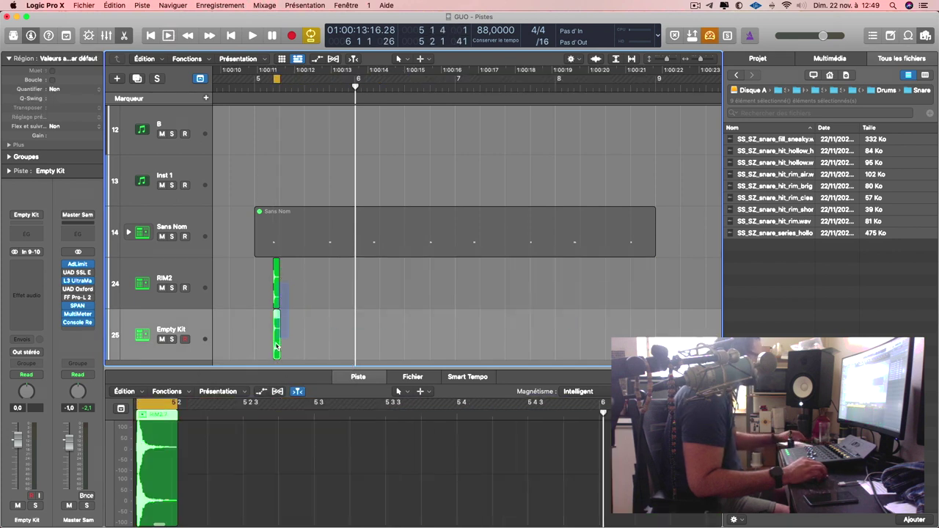
shift+click(280, 320)
key(z)
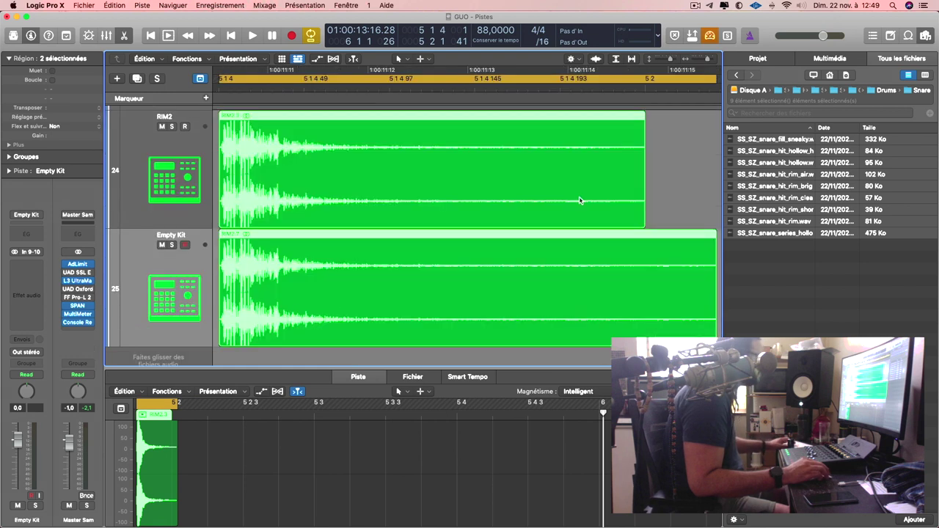
key(z)
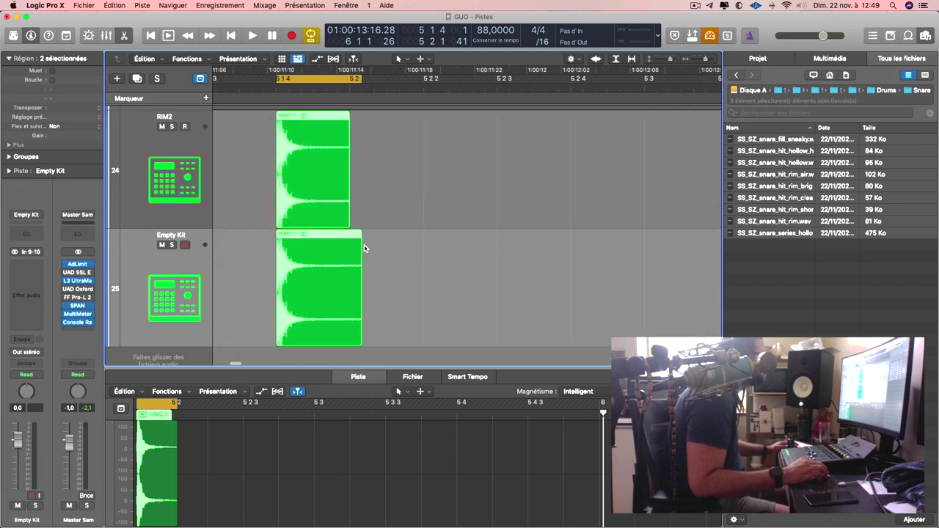
click(366, 253)
click(360, 284)
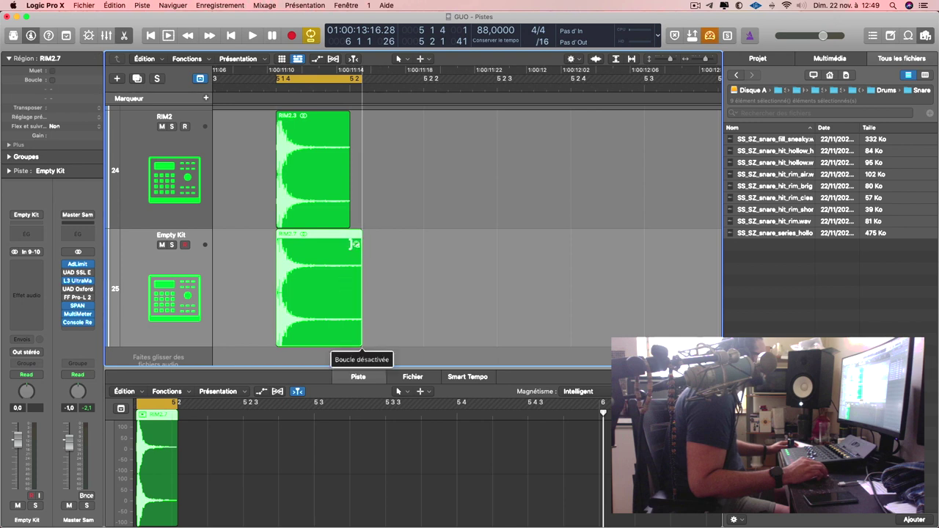
click(364, 255)
drag(347, 239, 514, 237)
key(z)
key(Delete)
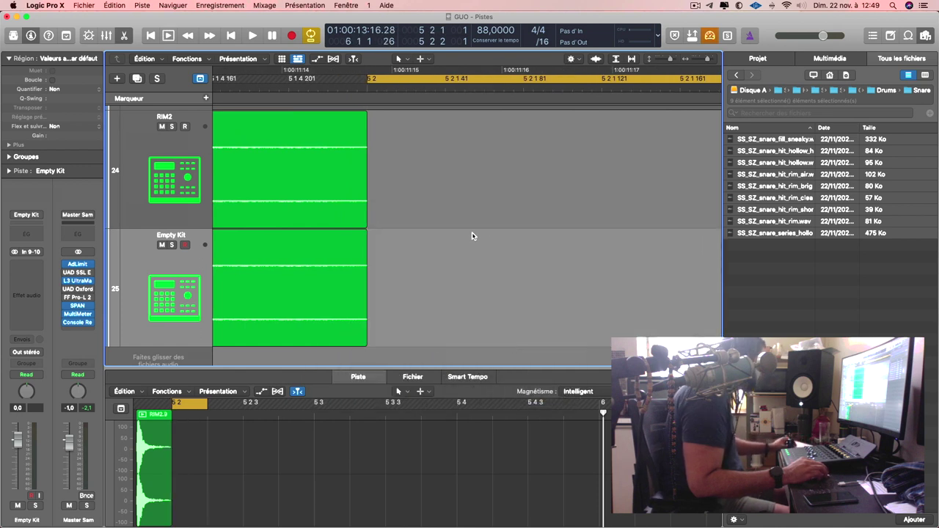
key(z)
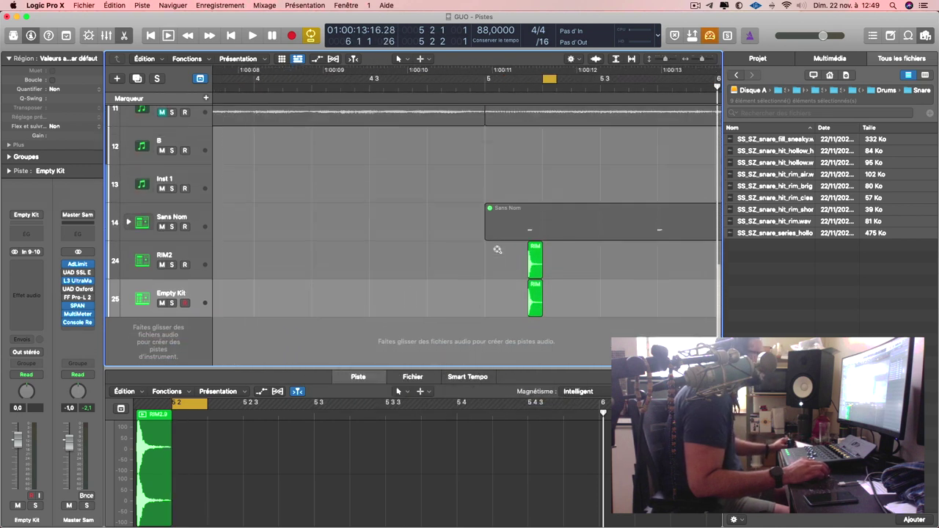
Step: Copy the paired RIM2 and Empty Kit hits onto each remaining hit position of the Sans Nom pattern, up to 8 4 1 1
drag(405, 314, 505, 276)
drag(505, 276, 628, 280)
scroll(626, 281, right, 5)
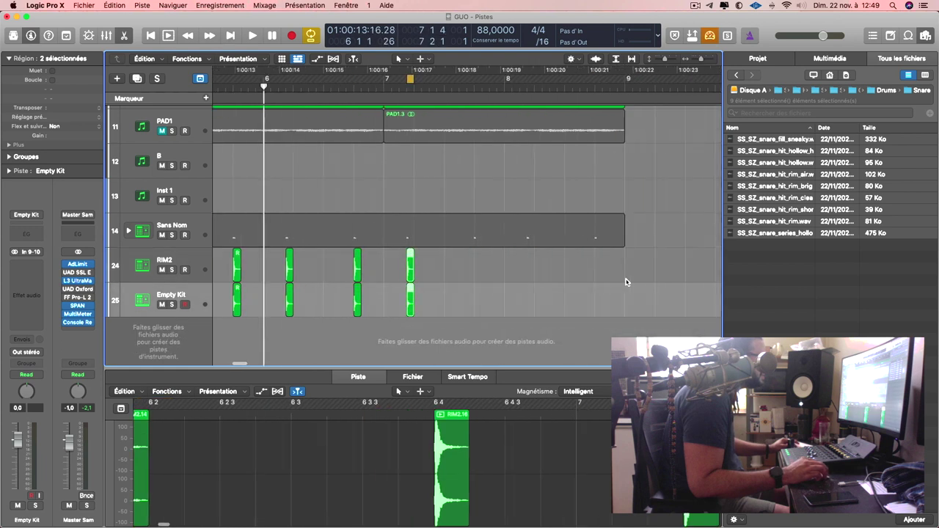
drag(431, 270, 600, 287)
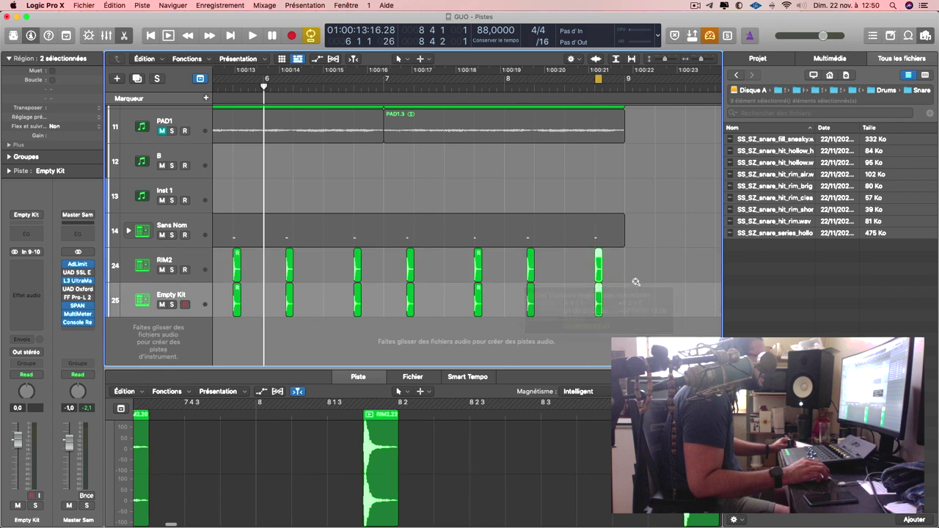
Step: Play the repeated hits in a cycle from 5 1 4 1 to 8 4 2 1 and solo the RIM2 track
key(super+u)
click(291, 230)
key(space)
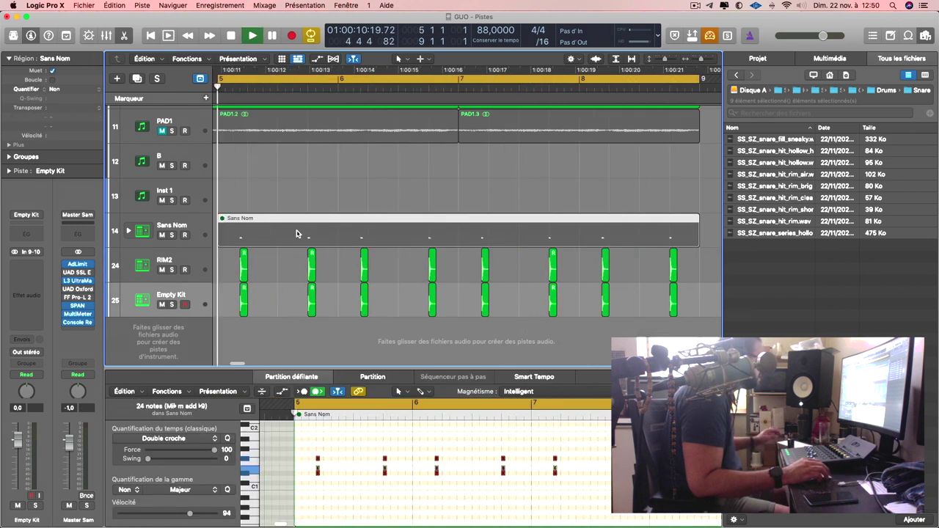
click(182, 262)
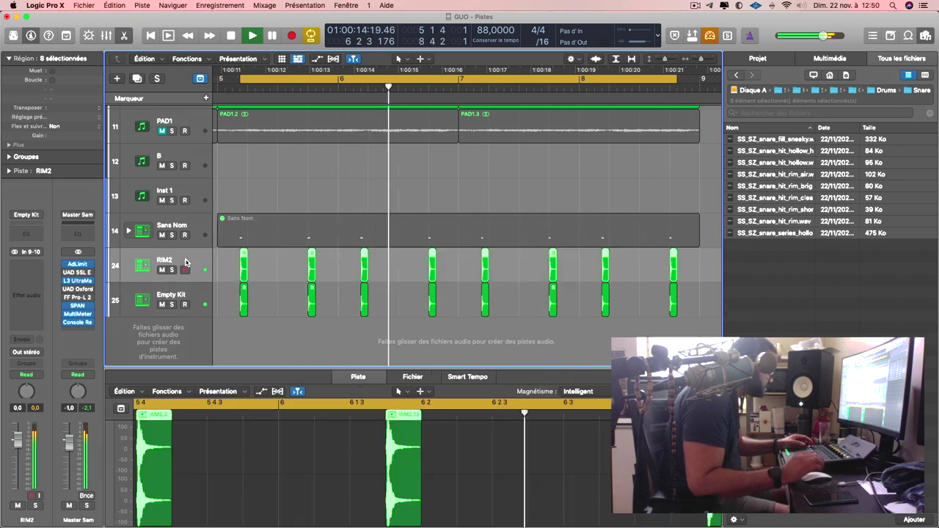
key(s)
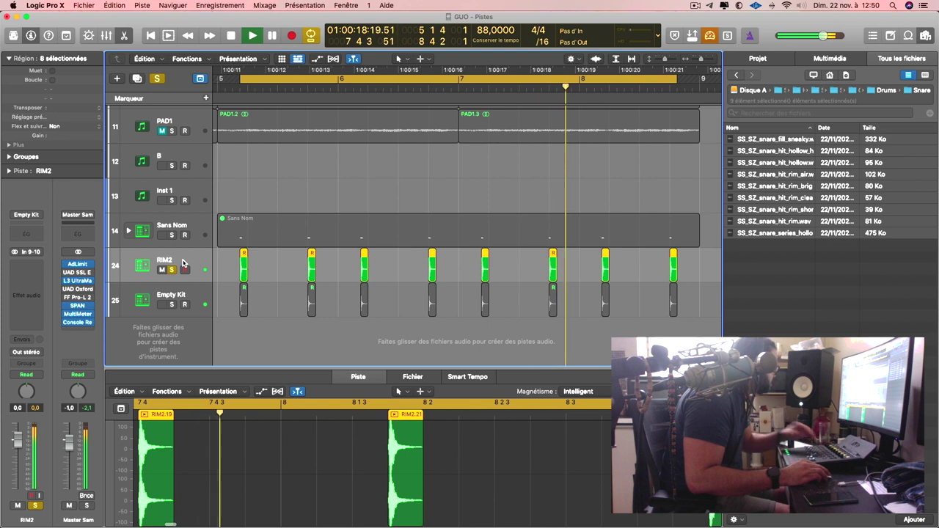
Step: Rename the RIM2 track SNARE1 and the Empty Kit track SNARE2
double_click(183, 260)
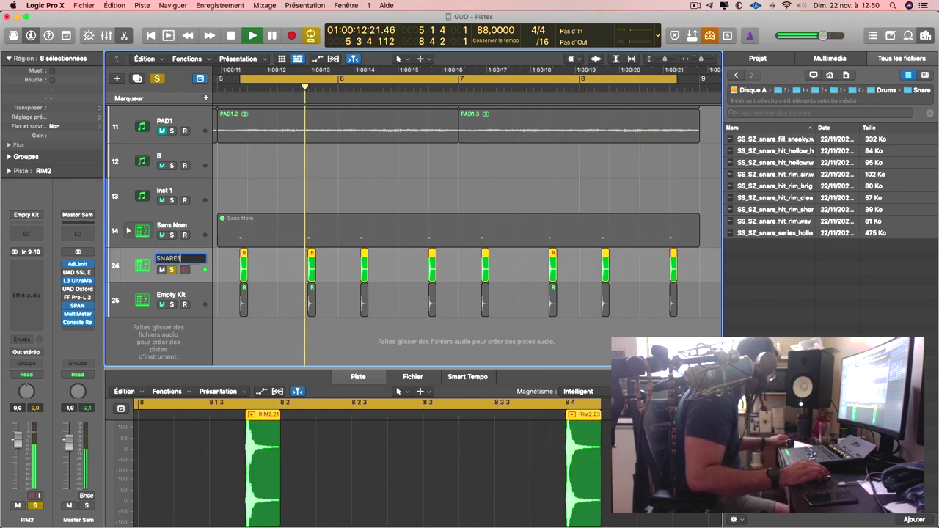
double_click(184, 259)
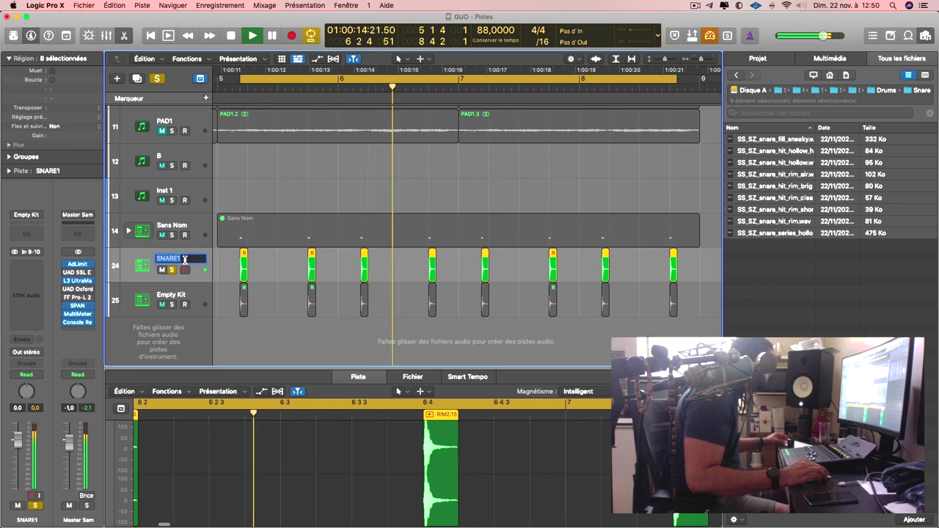
key(super+c)
double_click(183, 293)
key(super+v)
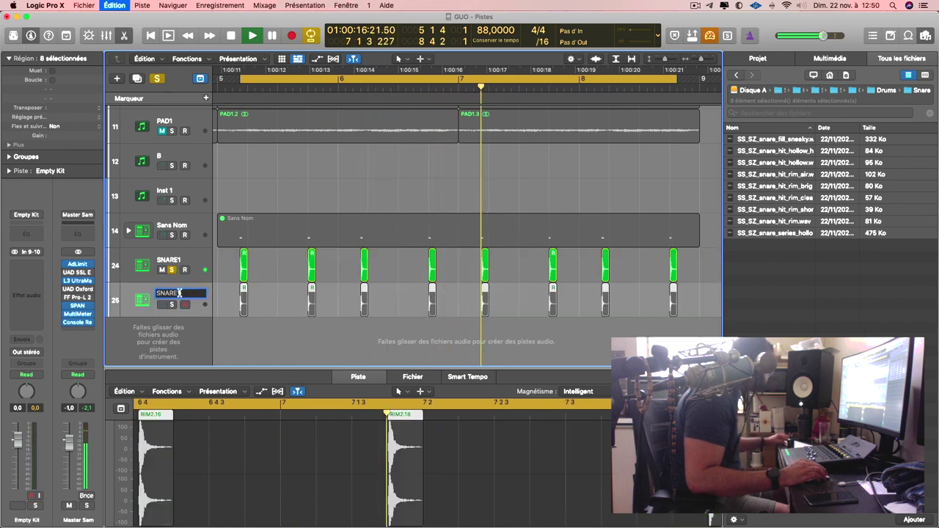
key(BackSpace)
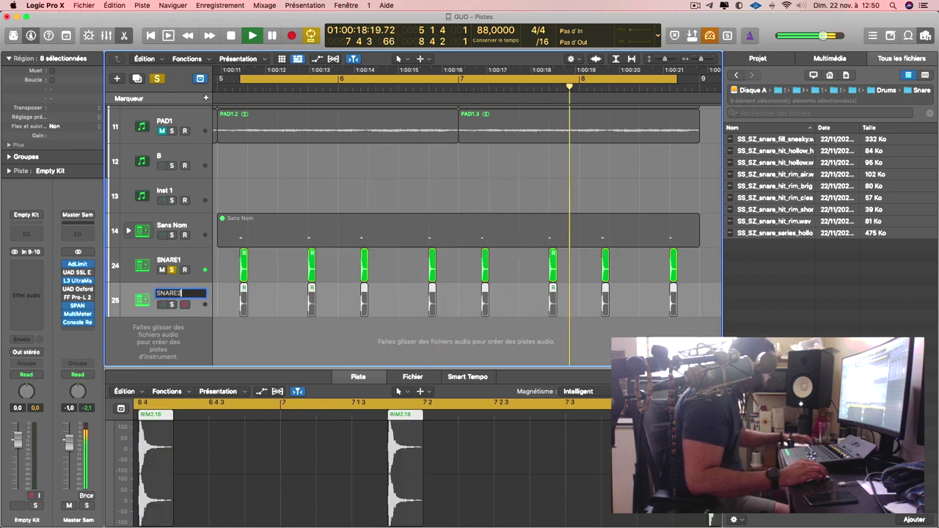
key(Return)
Step: Solo SNARE2 too, and spread the two tracks by panning SNARE1 to -39 and SNARE2 to +33
key(s)
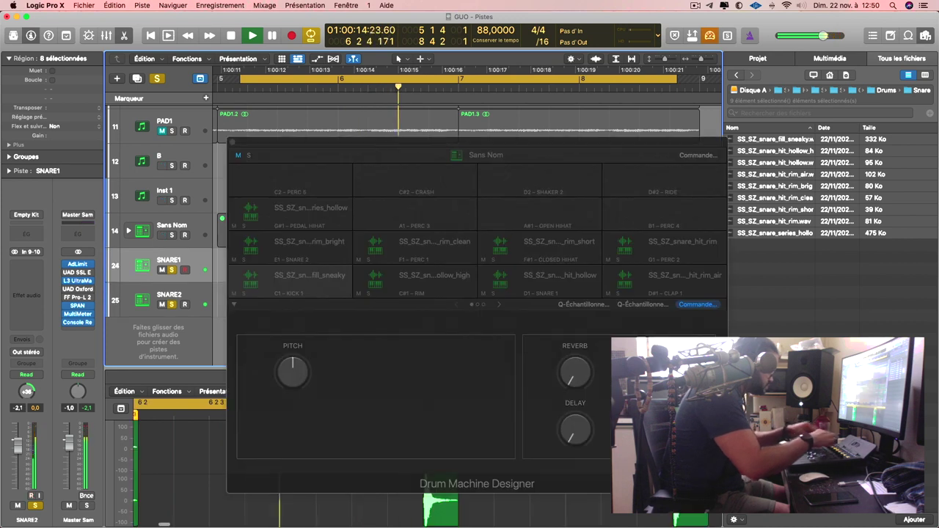
key(Up)
key(v)
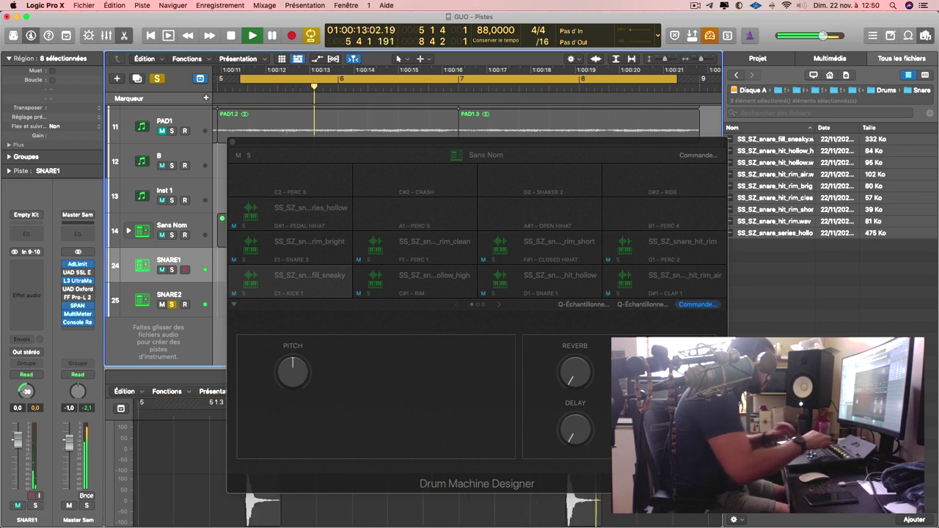
key(v)
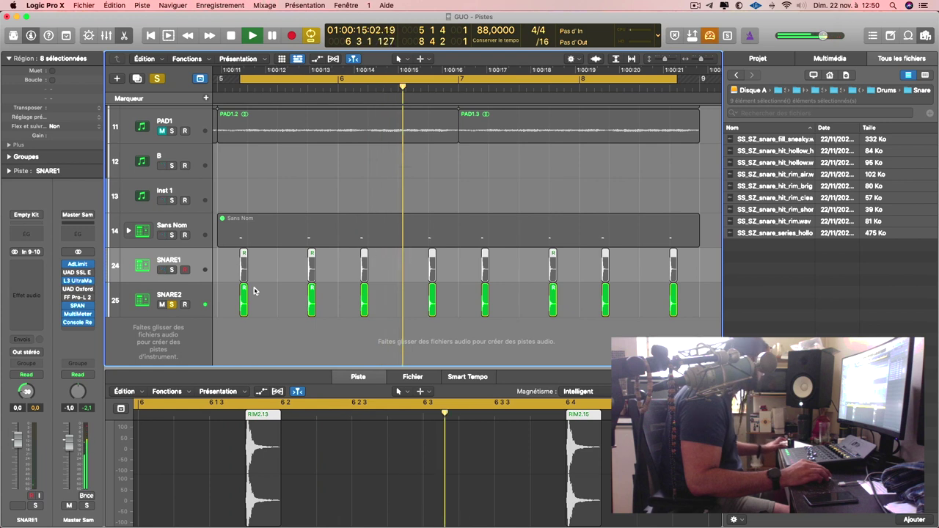
Step: Set SNARE1 and SNARE2 to -3.9 dB in the mixer and route both tracks' outputs to Bus 2 (D)
key(x)
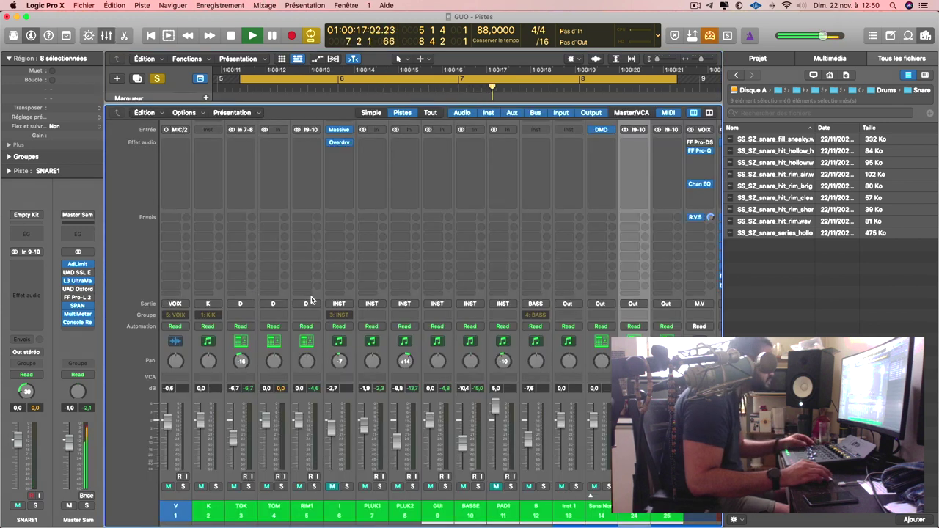
scroll(311, 300, right, 6)
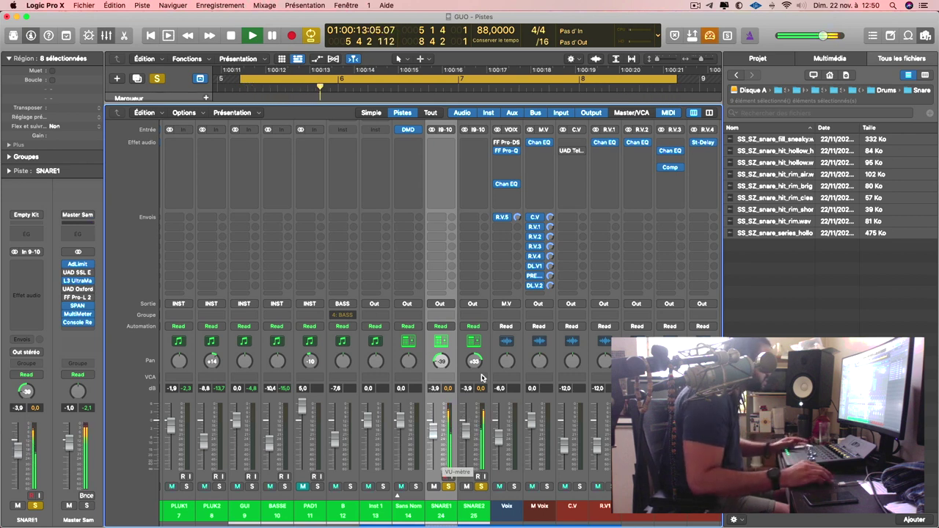
shift+click(475, 510)
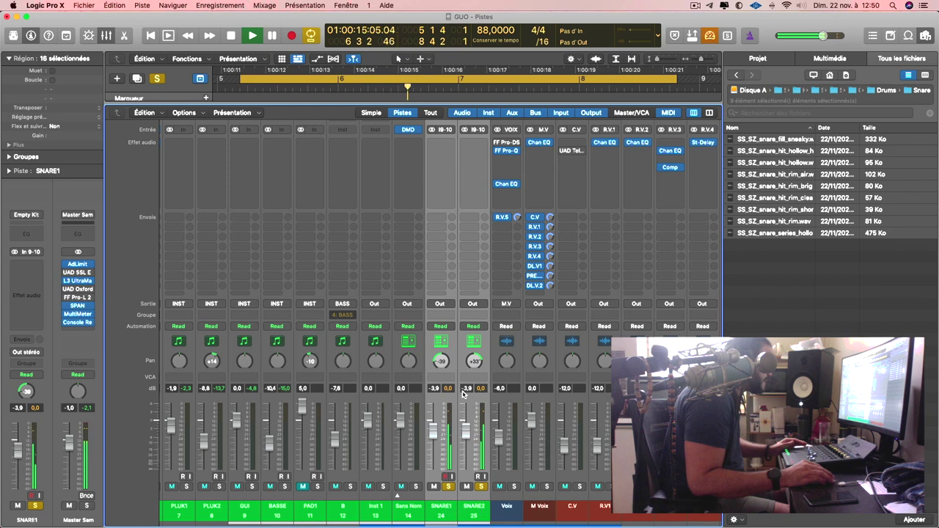
click(445, 307)
mouse_move(455, 338)
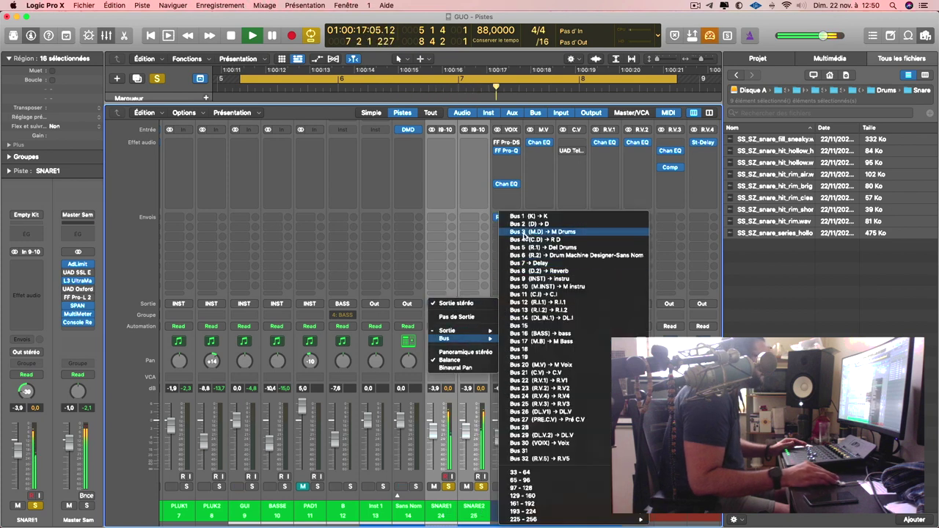
click(532, 224)
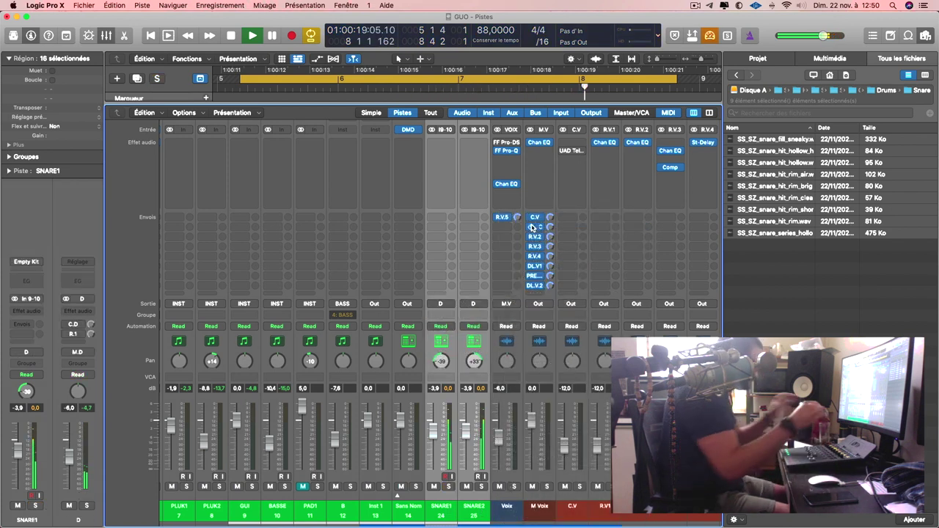
Step: Close the mixer, return to the full arrangement and set the cycle range to bars 5 to 9
key(x)
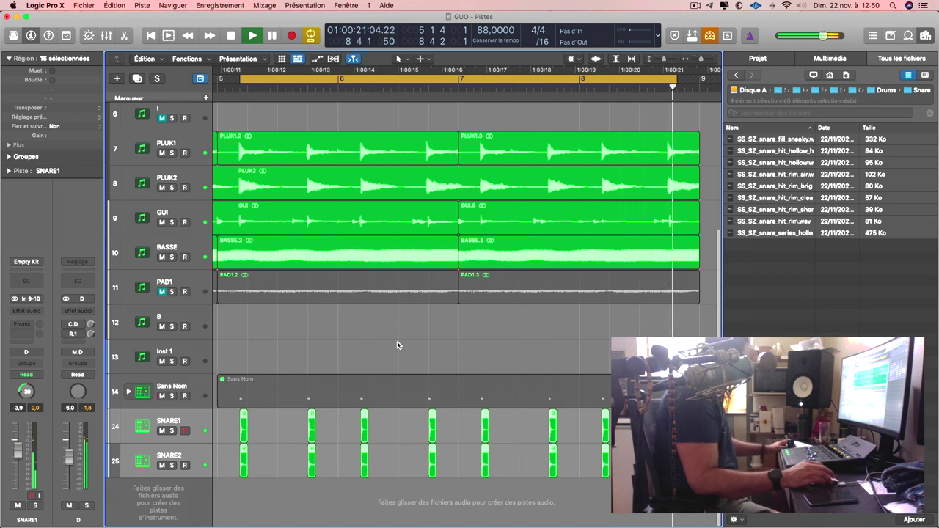
key(z)
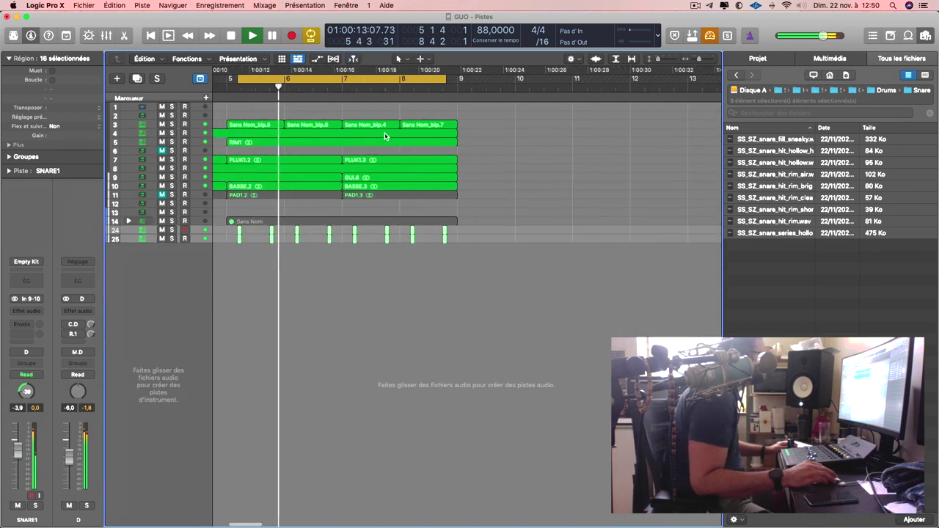
click(403, 137)
scroll(403, 138, left, 3)
key(super+Left)
drag(329, 89, 443, 82)
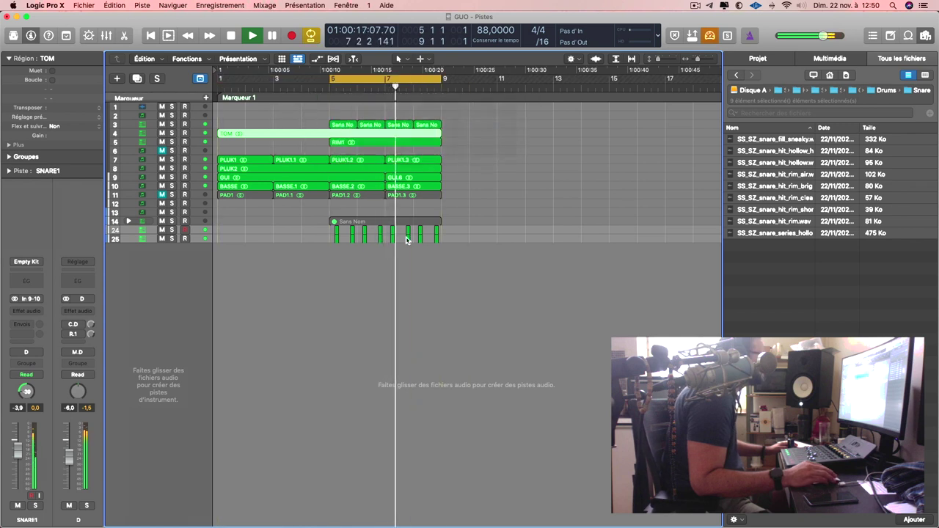
Step: Delete the muted Sans Nom MIDI region on track 14 and select that track for recording
click(359, 233)
click(223, 253)
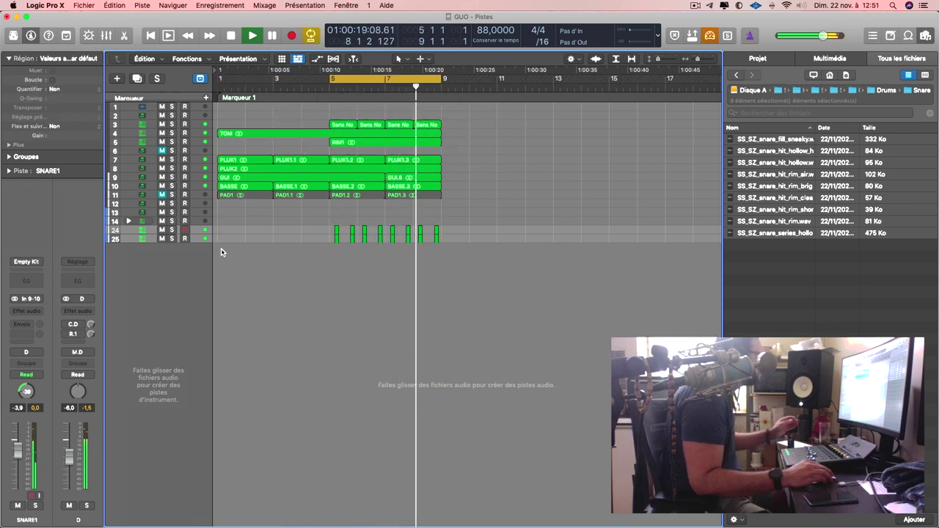
click(471, 219)
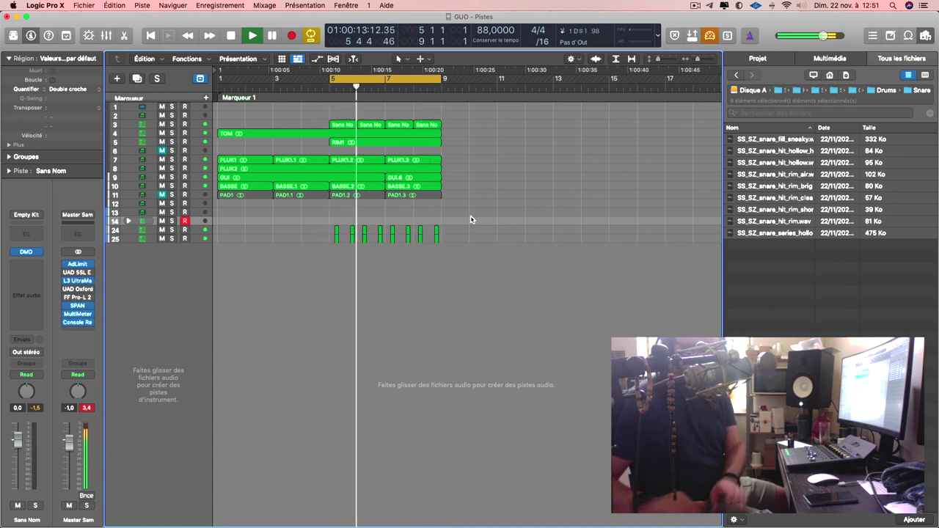
Step: Record a new MIDI hit pattern on track 14 across the cycle in bars 5 to 9, and stop the transport
key(r)
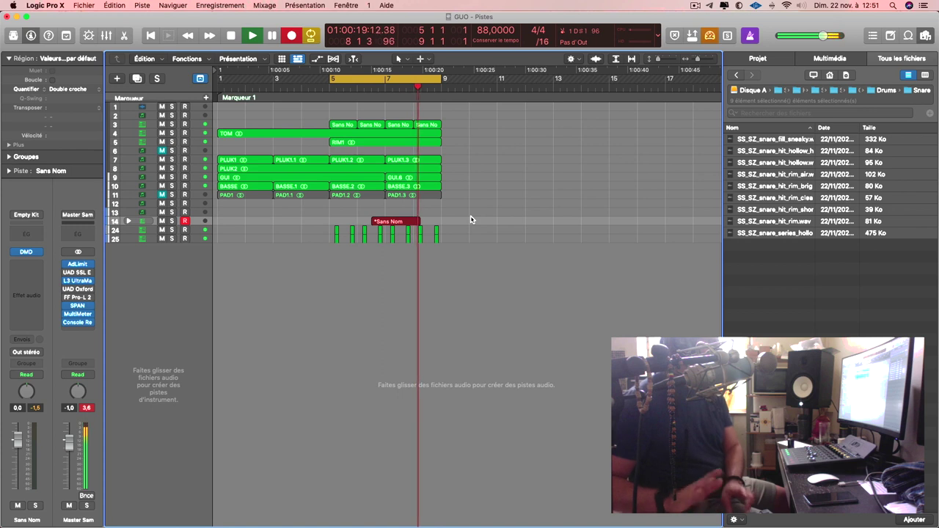
key(shift+r)
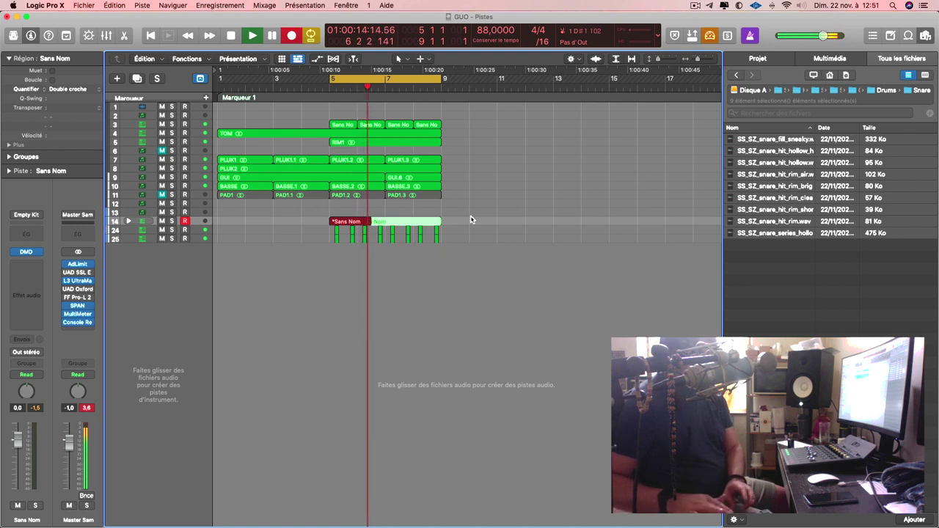
key(space)
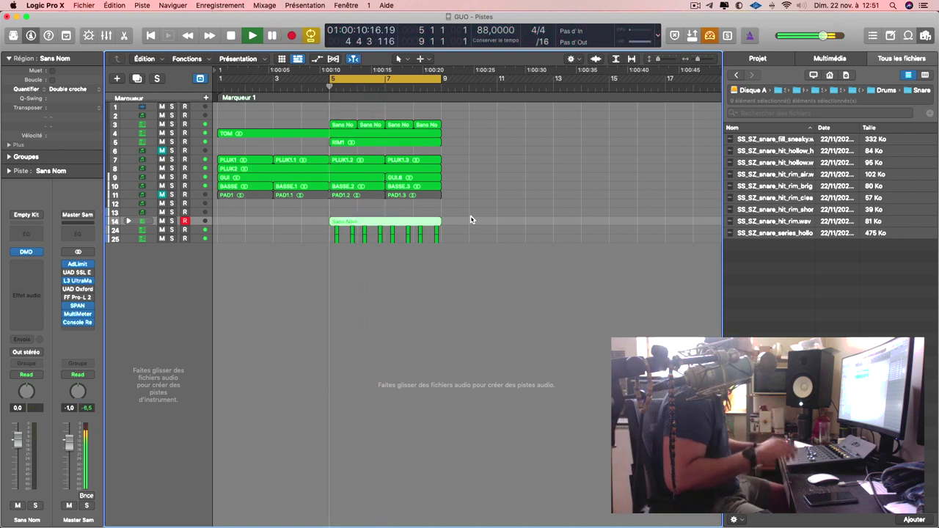
key(space)
Step: Nudge all notes of the recorded region earlier so the first falls on bar 5, and quantize the region to sixteenth notes (Double croche)
click(358, 220)
double_click(359, 221)
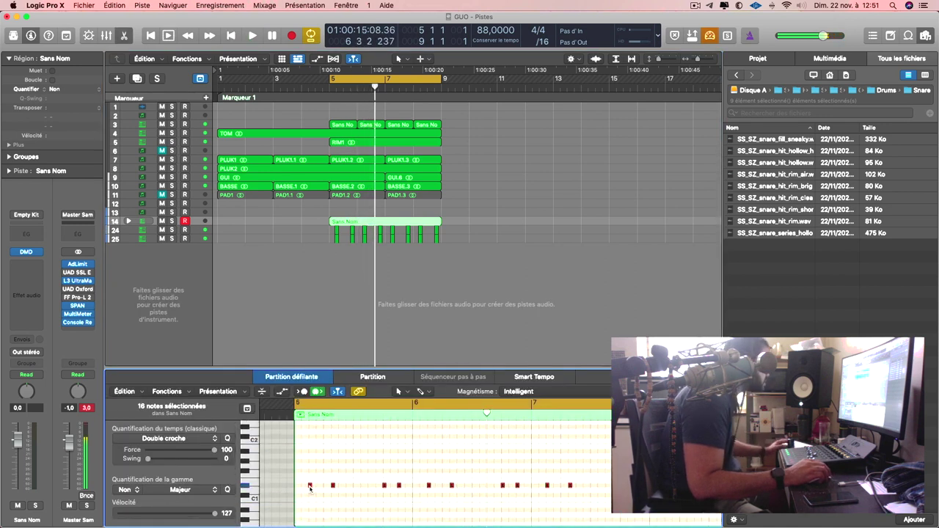
key(alt+Left)
key(space)
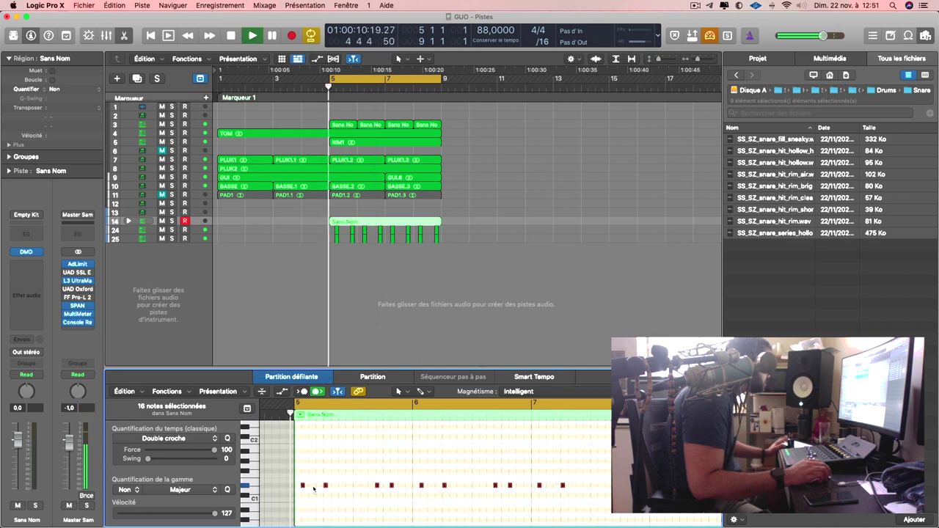
key(alt+Left)
key(space)
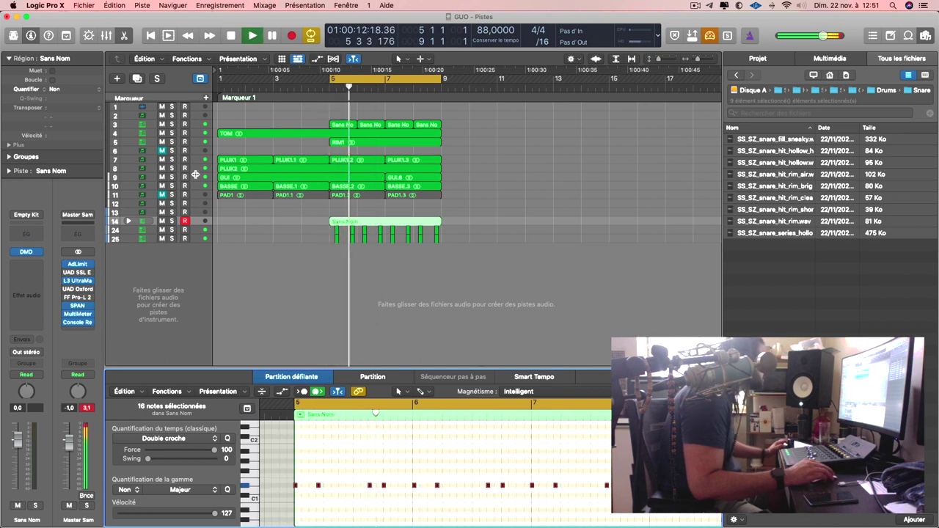
click(97, 89)
click(66, 131)
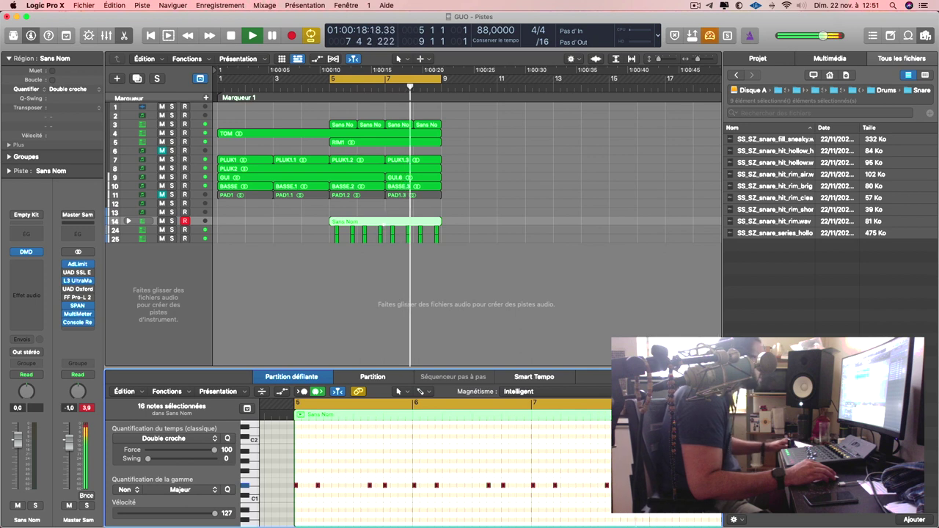
Step: Divide the Sans Nom region on track 14 at bar 7 into two regions, both selected, and cycle bars 5 to 9
drag(439, 226, 490, 226)
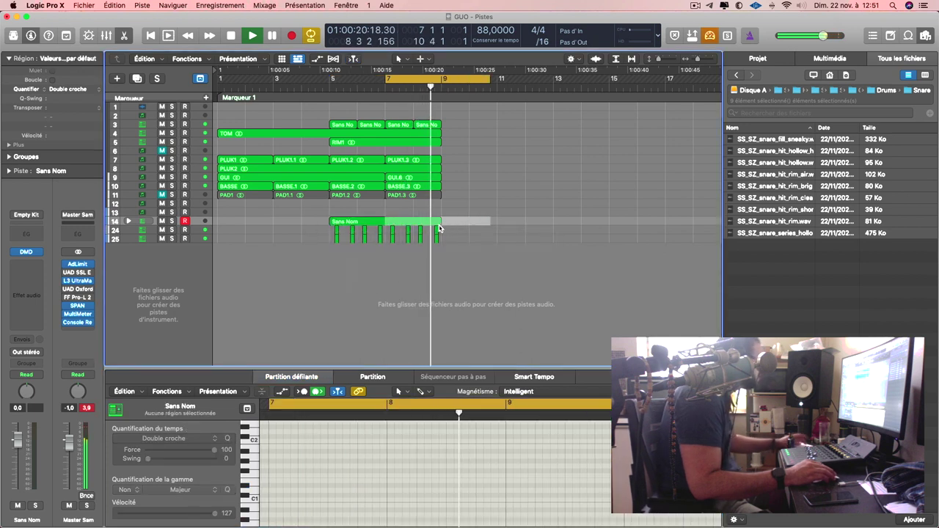
drag(361, 226, 317, 218)
key(cmd+u)
key(space)
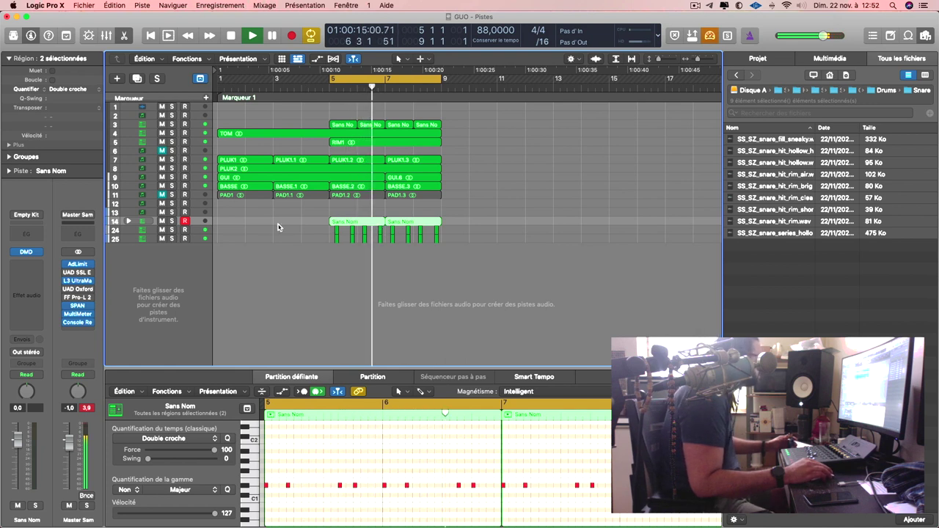
Step: Bounce the two Sans Nom regions in place to a new track named RIM2, with the source muted
scroll(345, 223, right, 1)
right_click(345, 223)
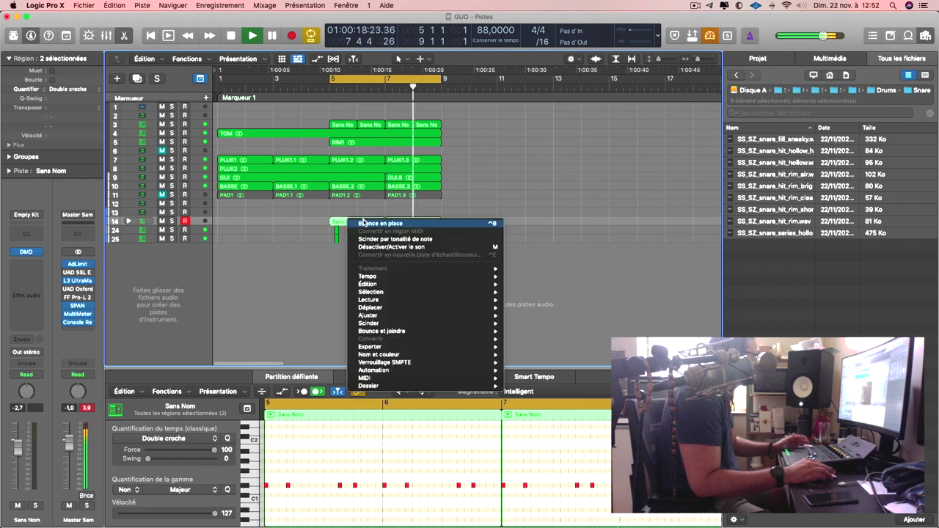
click(352, 225)
text(RIM2)
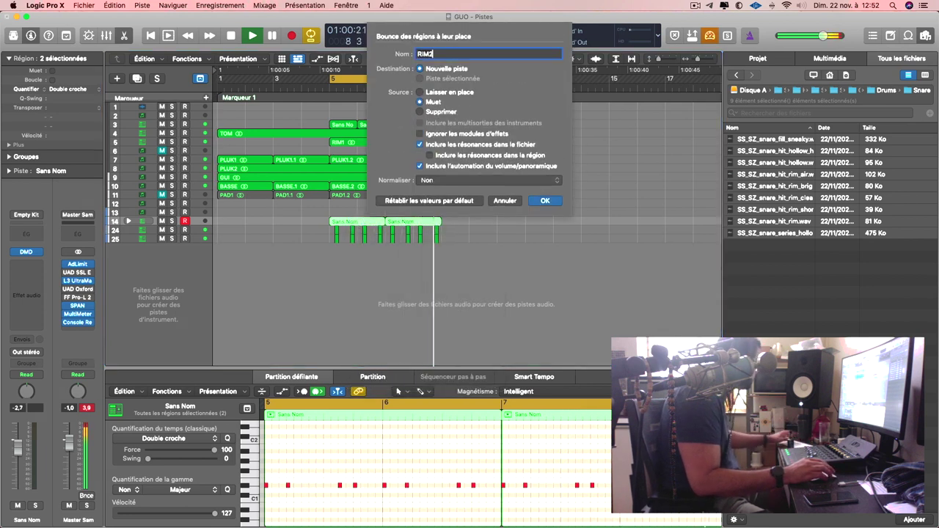
key(Return)
Step: Route the RIM2 track's output to bus D and briefly audition the track in solo
click(367, 230)
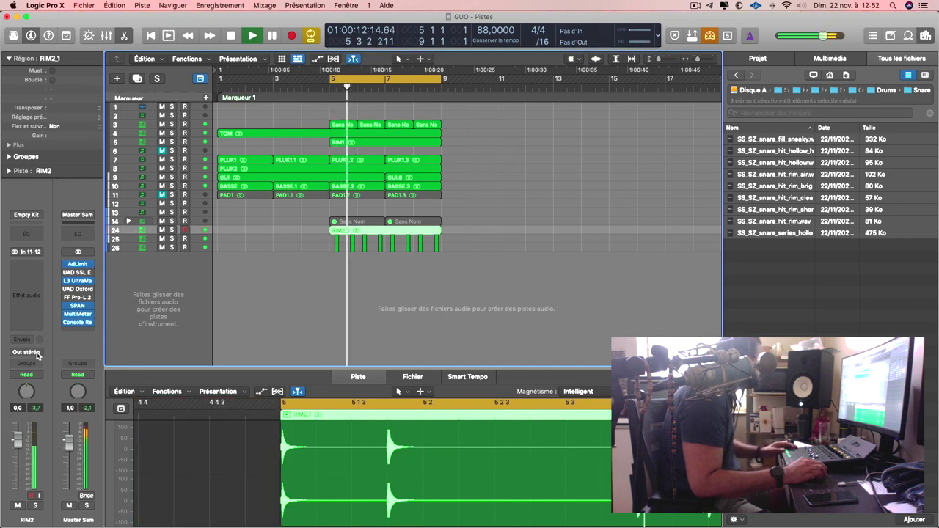
click(37, 355)
click(474, 252)
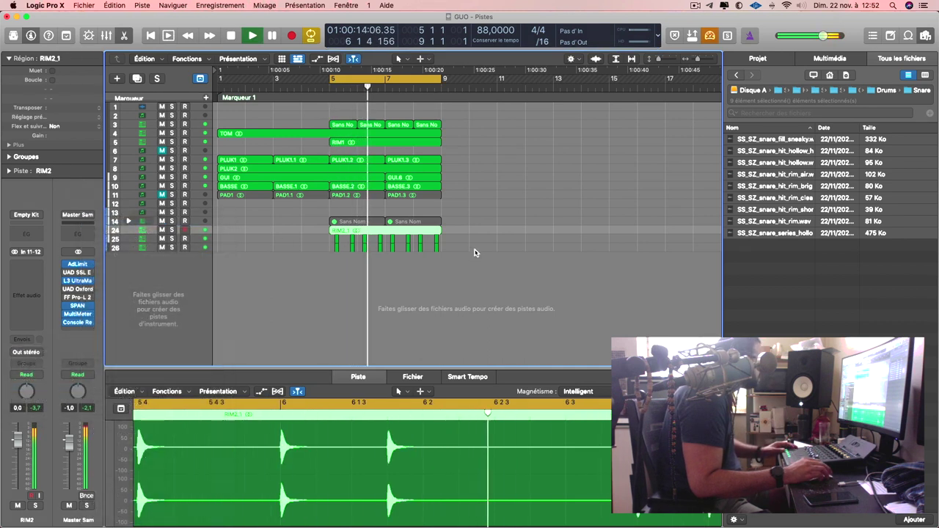
click(171, 230)
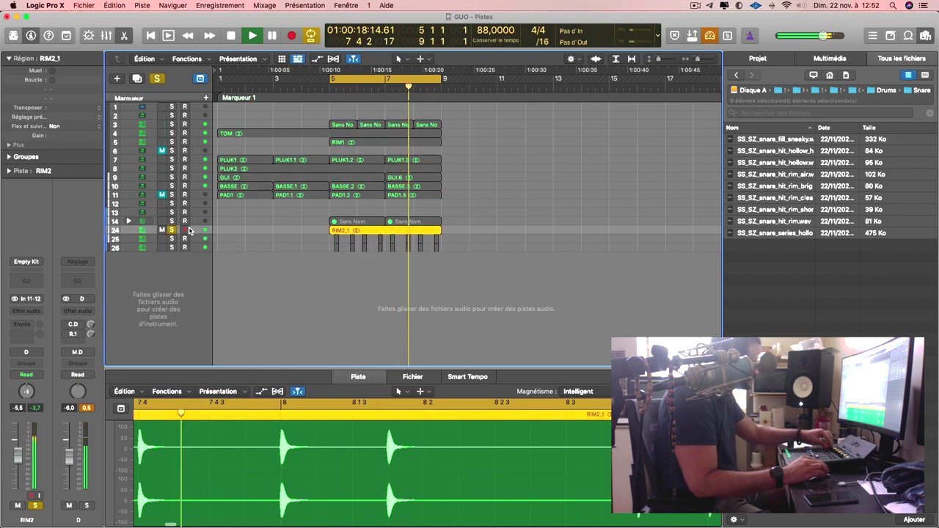
key(s)
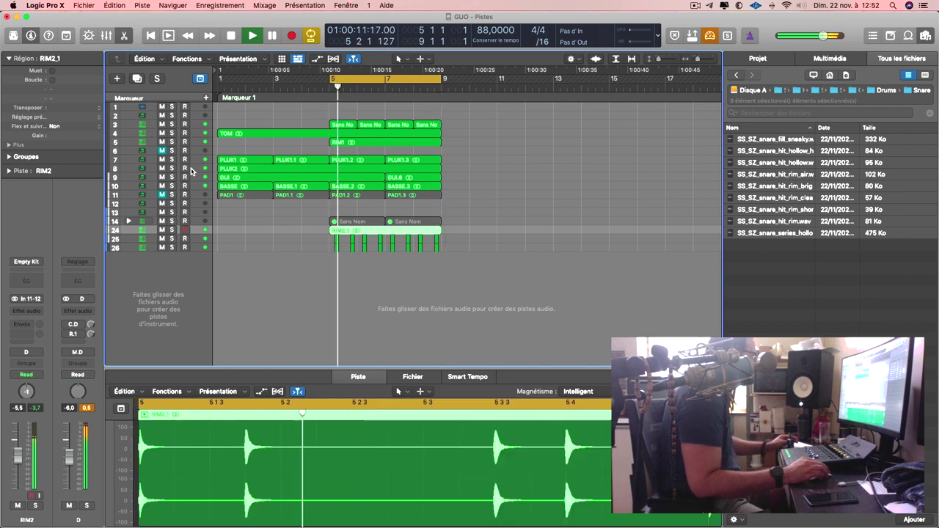
Step: Mute the PLUK1 and PLUK2 tracks, and solo TOK and RIM2
click(162, 160)
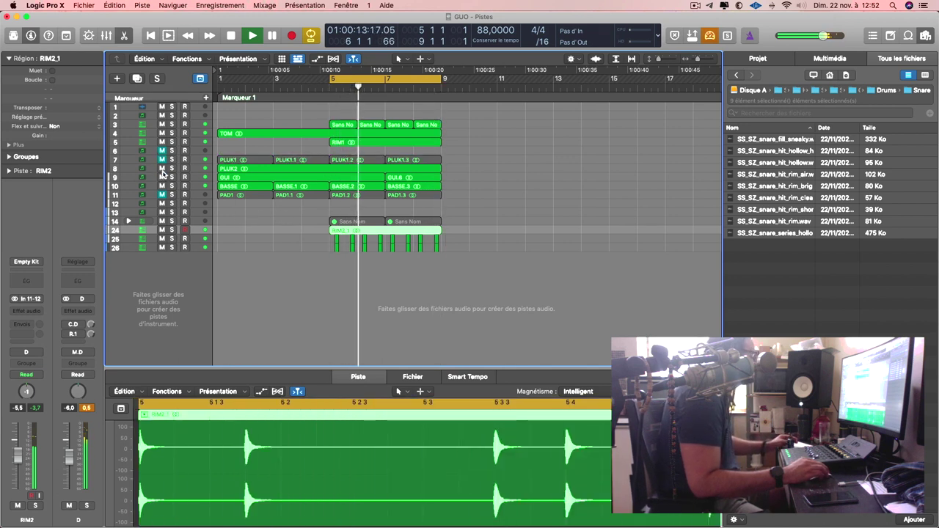
click(162, 170)
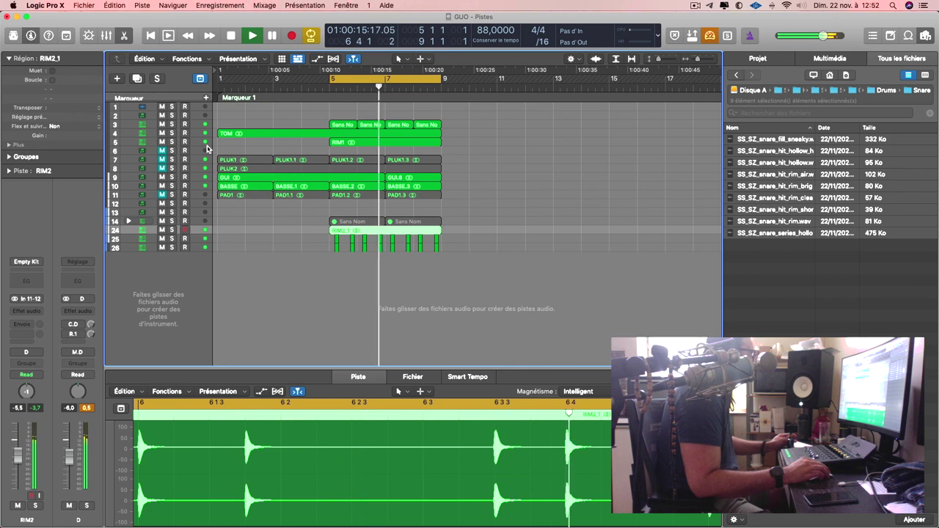
click(172, 124)
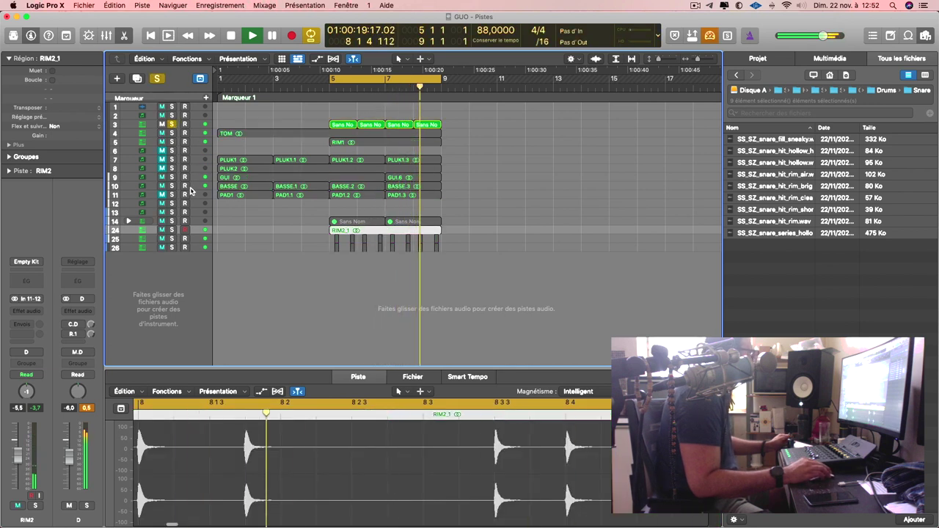
click(172, 230)
Step: Move the RIM2 track directly below TOK, and place the SNARE1 and SNARE2 tracks beneath it
drag(137, 232, 139, 133)
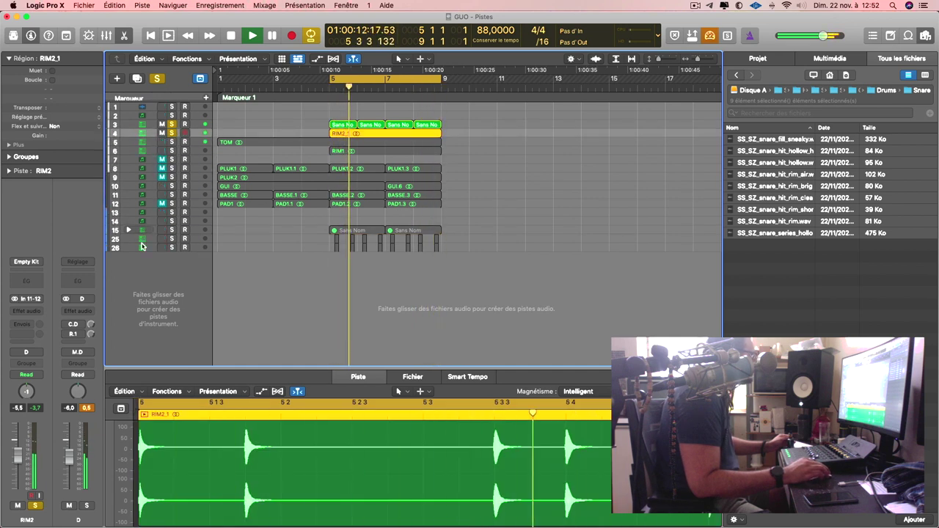
click(145, 241)
drag(143, 242, 141, 143)
alt+click(163, 177)
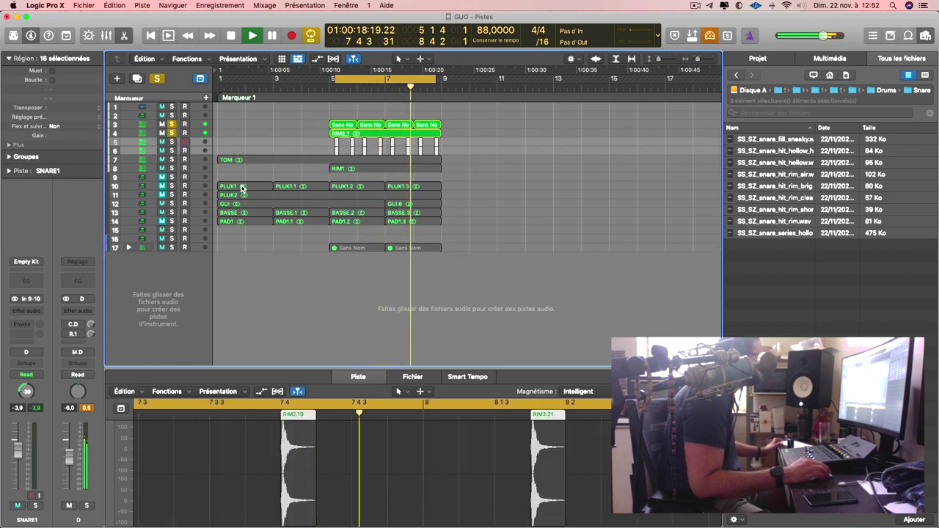
Step: Solo the TOM and RIM1 tracks, and move RIM1 directly below RIM2
key(super+Down)
key(super+Down)
key(super+Down)
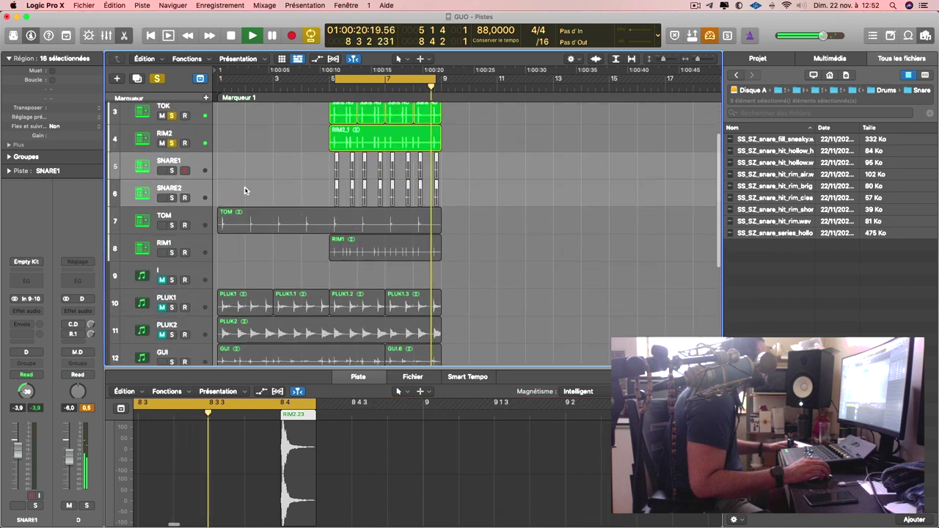
click(172, 225)
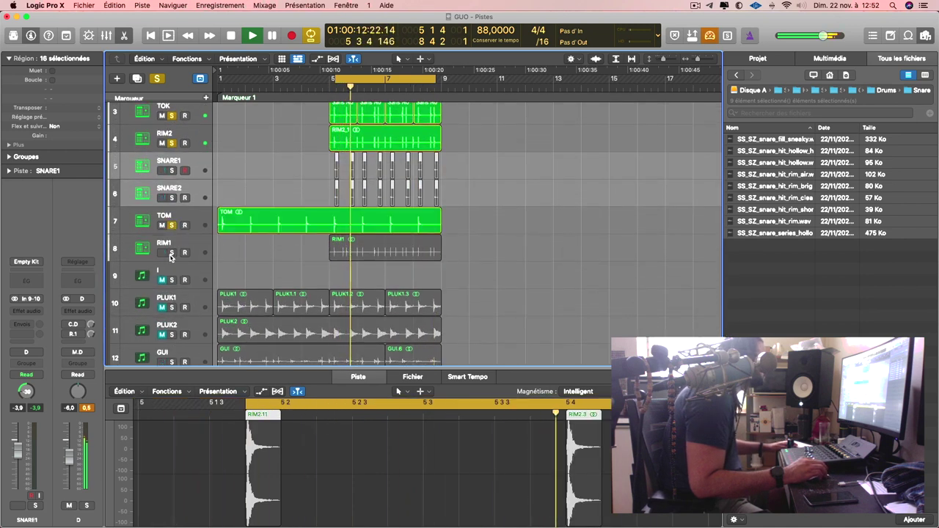
click(171, 253)
drag(168, 246, 202, 170)
Step: Lower the TOM track's level to −11.6 dB and take it out of solo
click(193, 251)
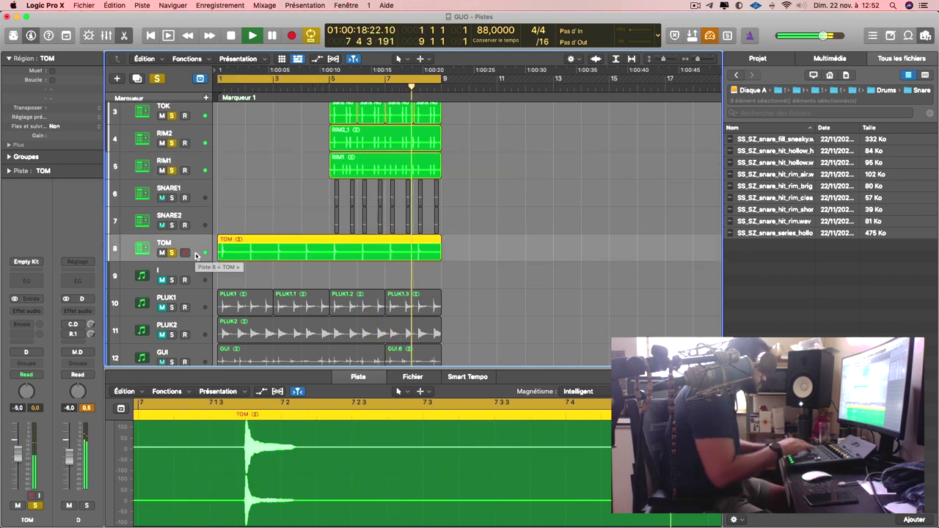
key(s)
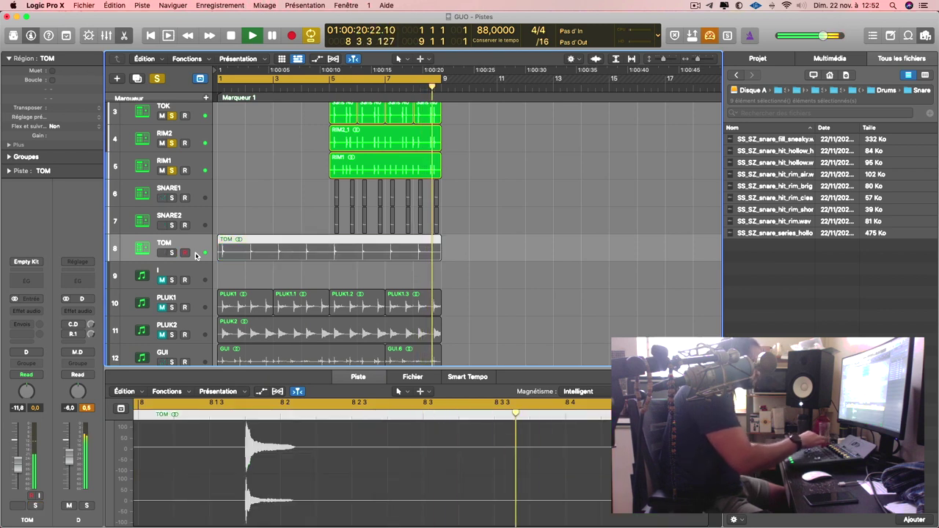
Step: Select the four TOK regions, set the cycle range to them (bars 5 to 9) and restart playback there
scroll(455, 156, up, 2)
scroll(455, 157, up, 1)
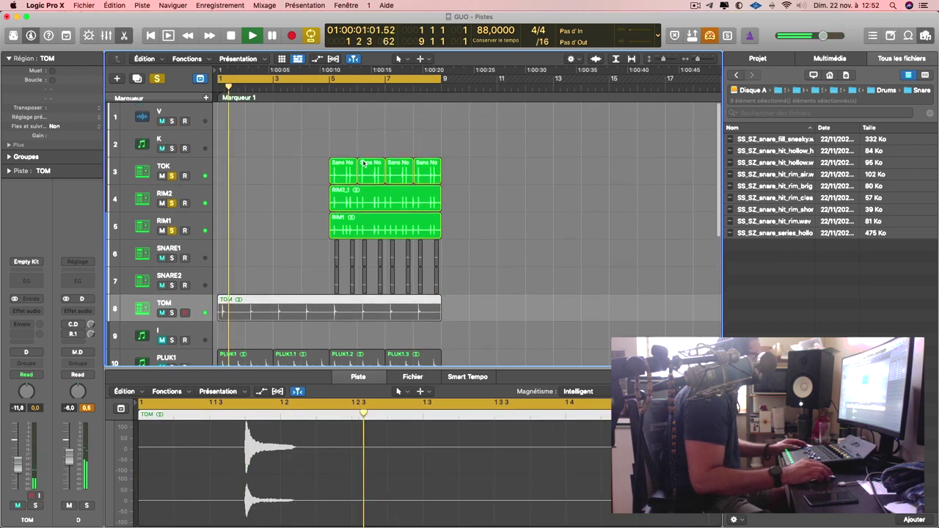
drag(455, 156, 323, 176)
key(space)
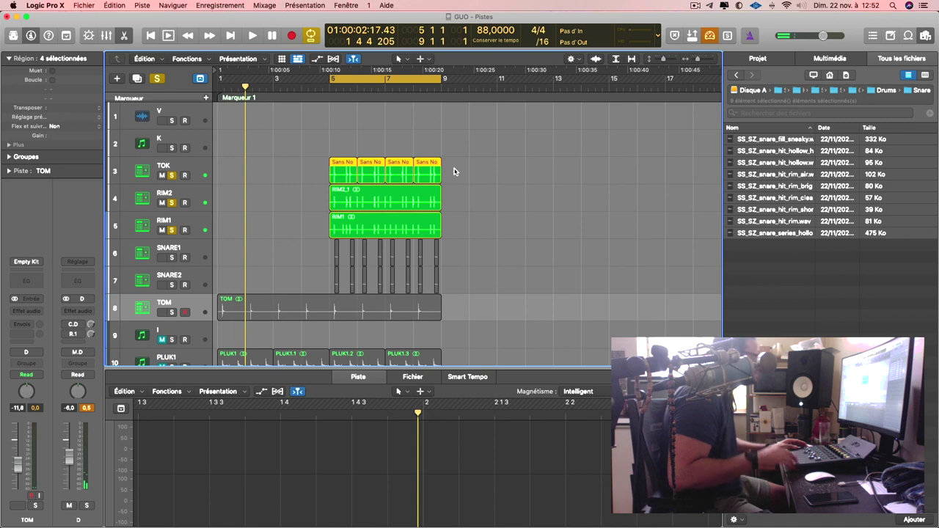
key(space)
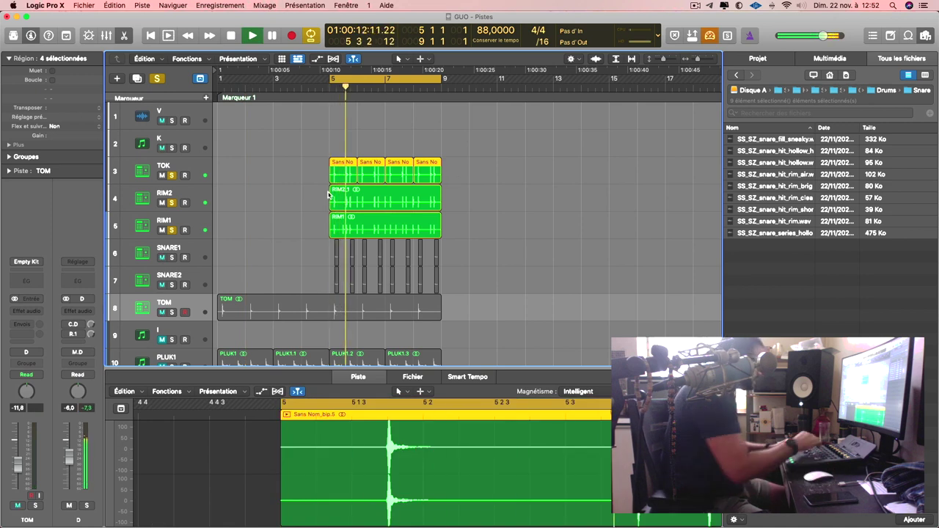
Step: Raise the TOK track's level to 0.0 dB and take the RIM1 track out of solo
click(126, 170)
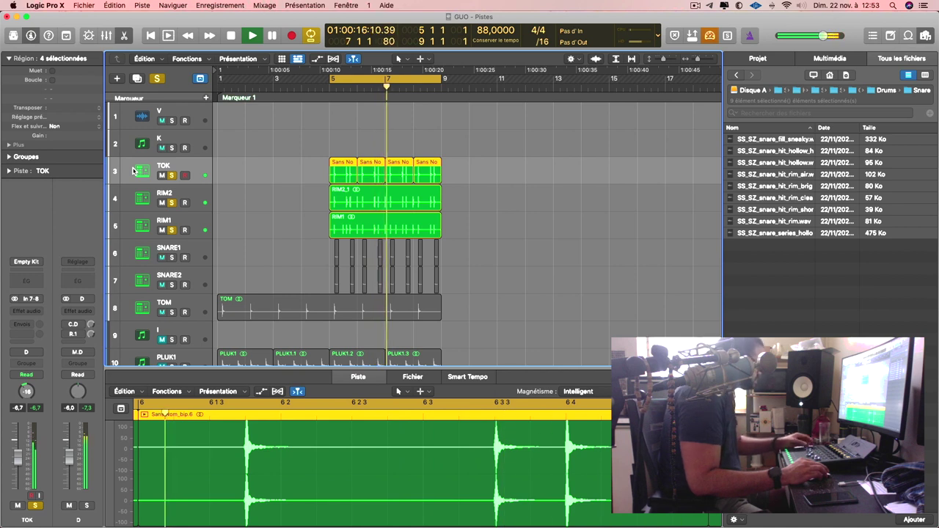
click(132, 171)
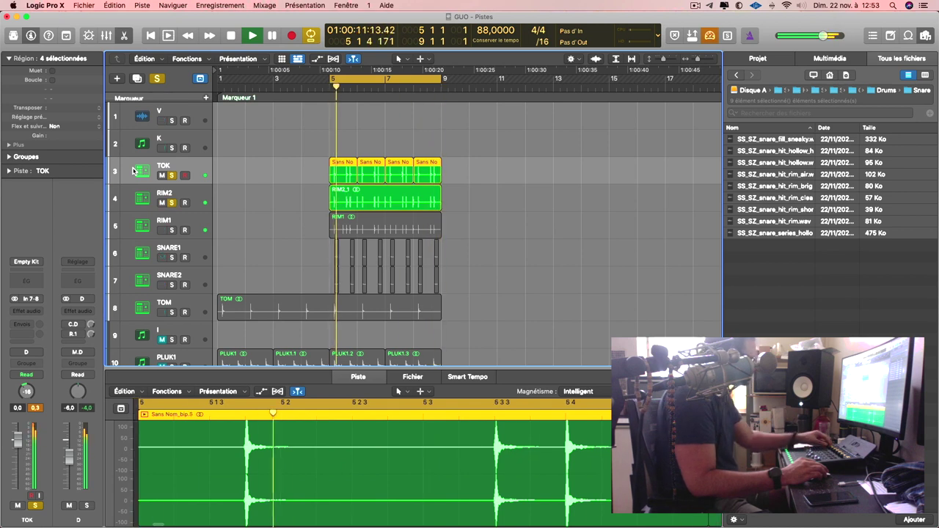
key(v)
key(Down)
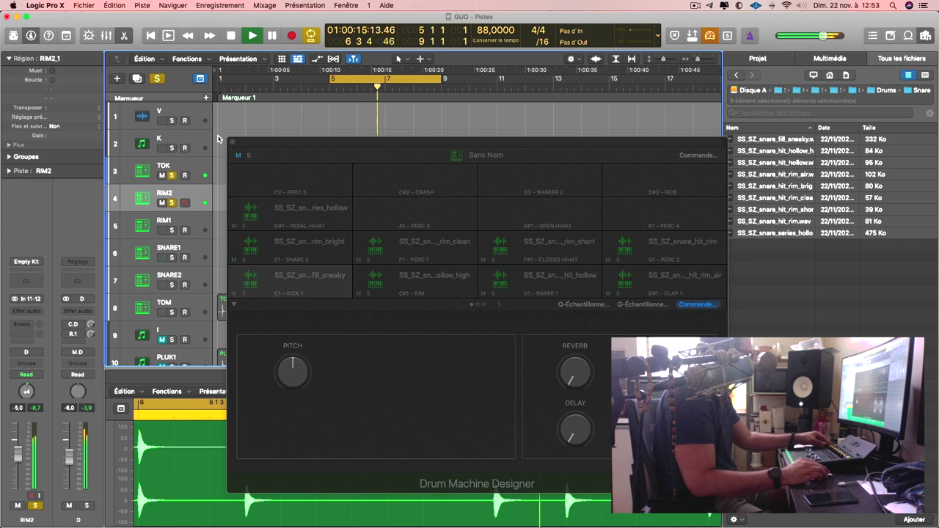
key(v)
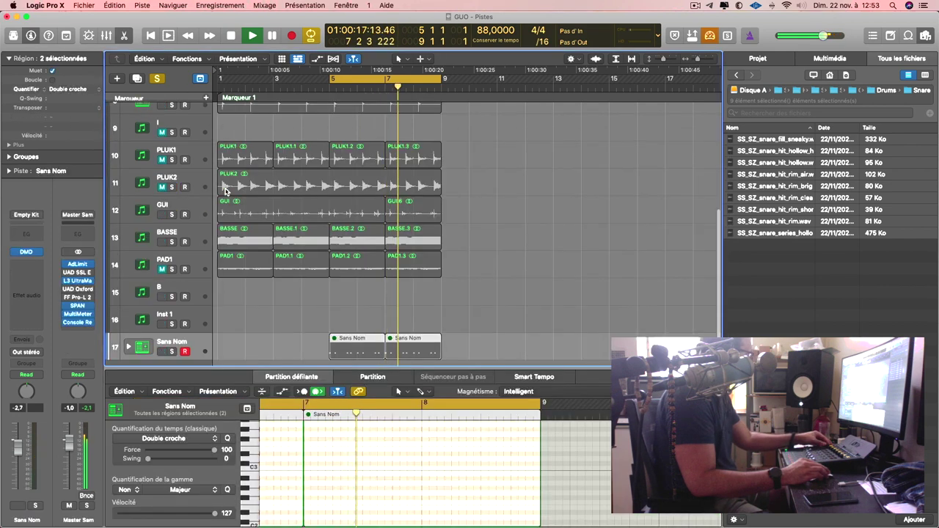
scroll(224, 207, up, 2)
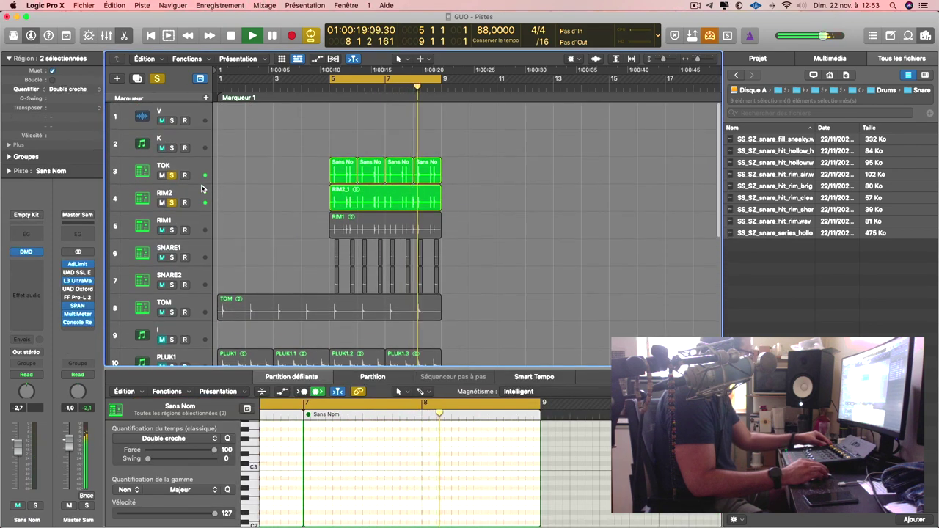
click(205, 199)
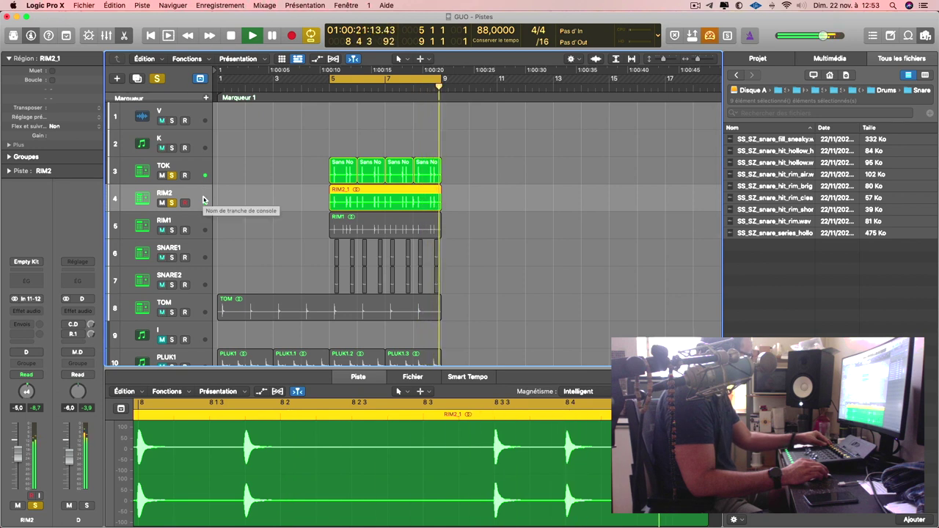
key(Down)
key(Down)
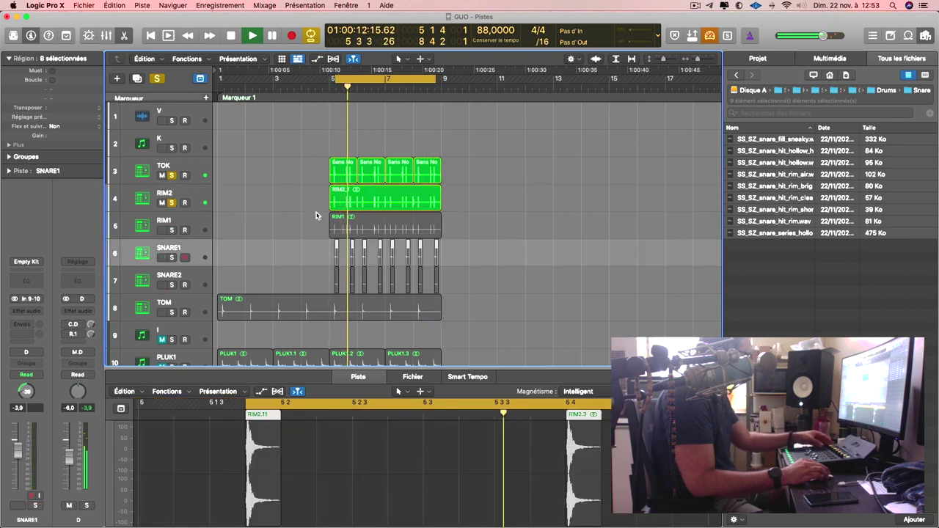
Step: Solo the RIM1, SNARE1 and SNARE2 tracks, and lower RIM1's level to −4.5 dB
click(173, 230)
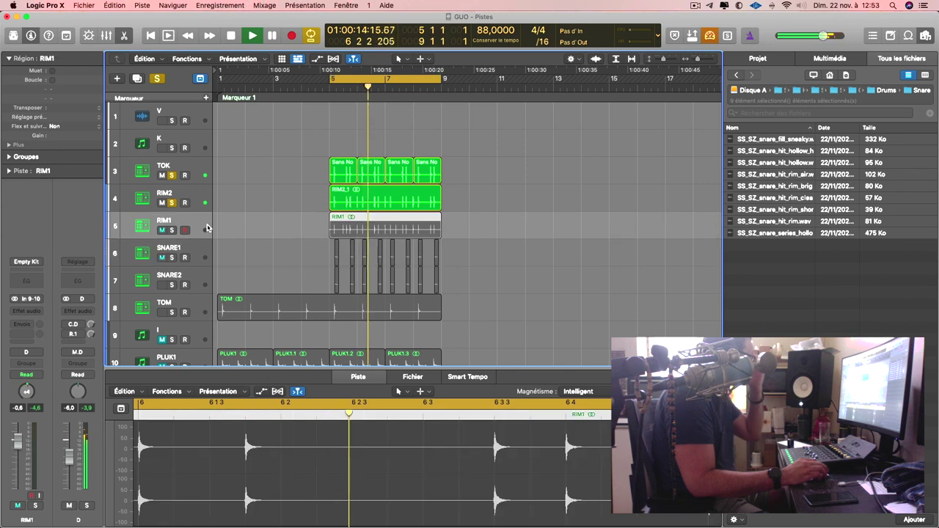
click(172, 231)
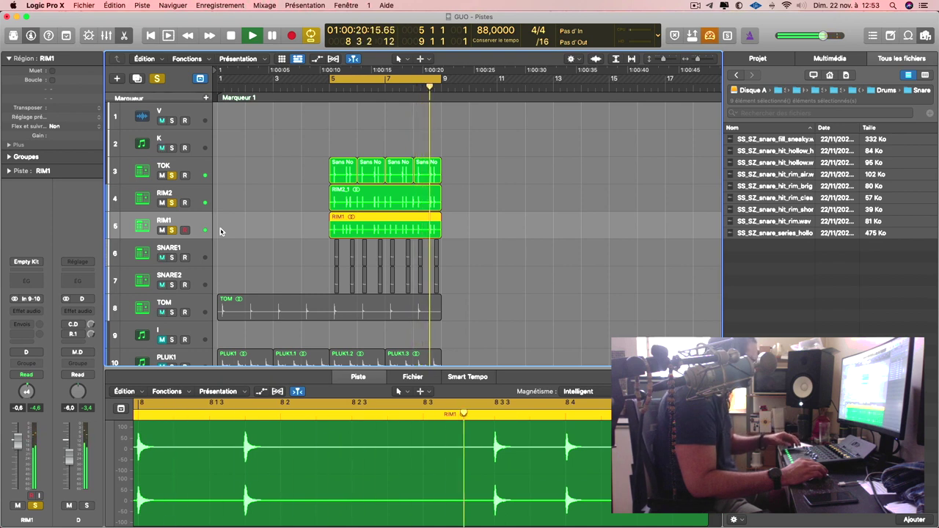
click(172, 257)
click(172, 285)
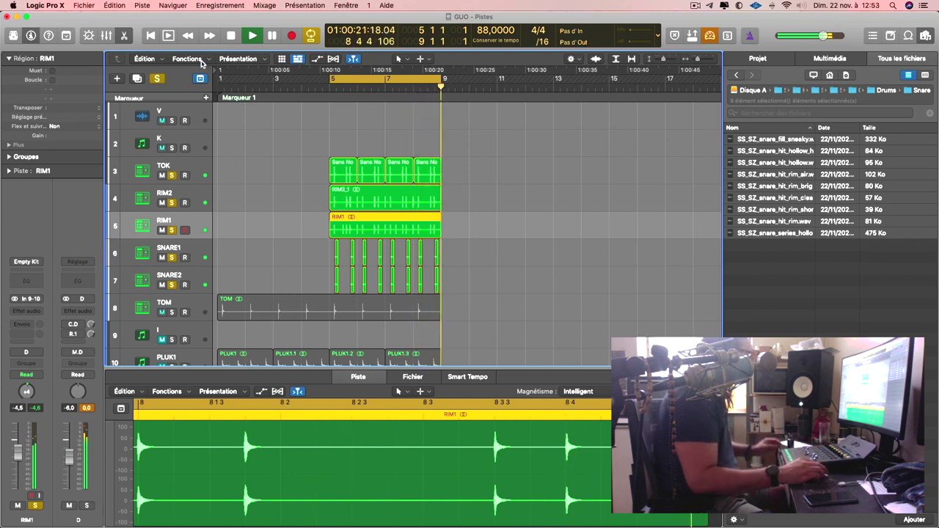
Step: Take all tracks out of solo and hide the audio editor below the arrangement
click(159, 77)
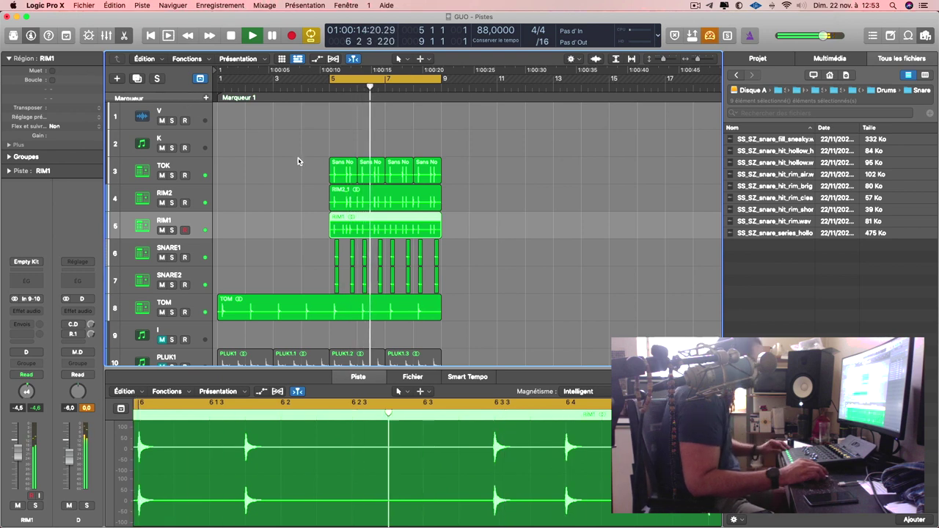
key(x)
key(x)
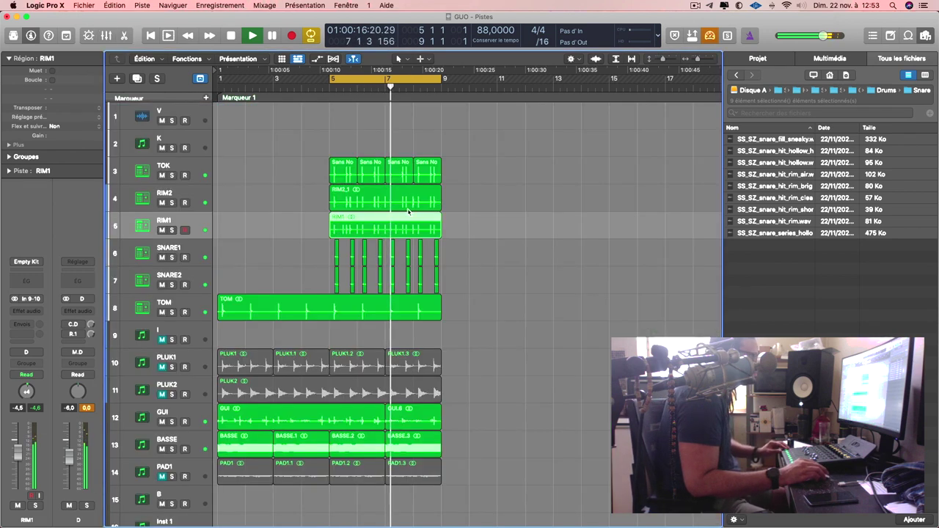
Step: Return the file browser to the Drums folder and delete the Sans Nom drum kit track at the end of the track list
click(736, 75)
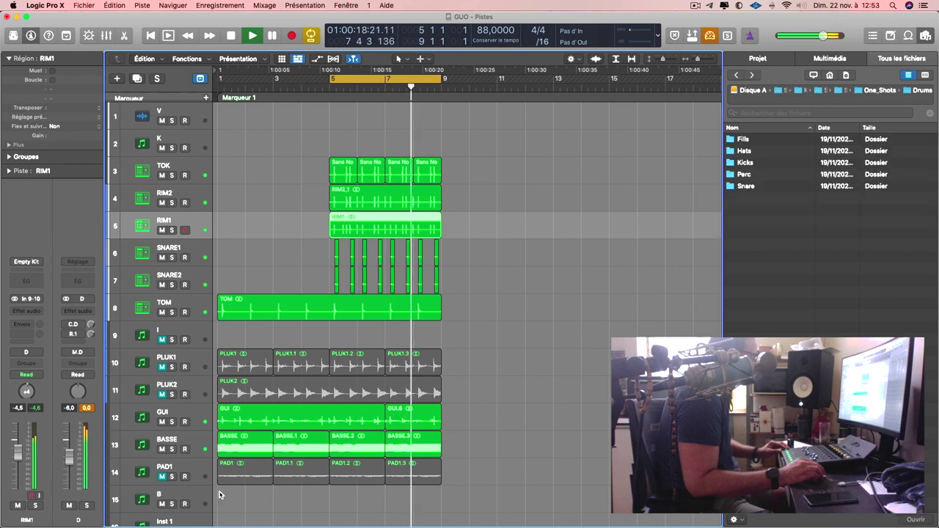
scroll(220, 469, down, 4)
click(203, 482)
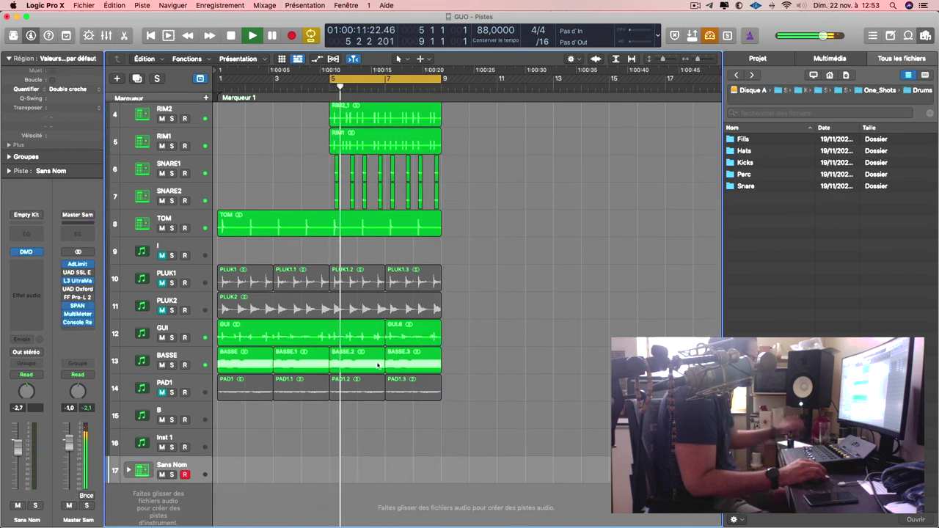
key(super+BackSpace)
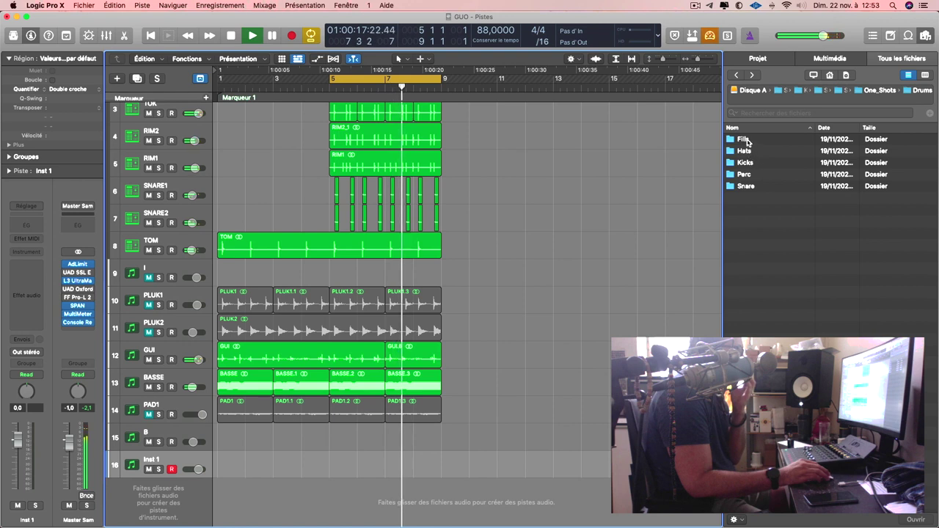
Step: Audition samples in the Fills and Perc folders of the drum one-shots
double_click(744, 140)
click(775, 142)
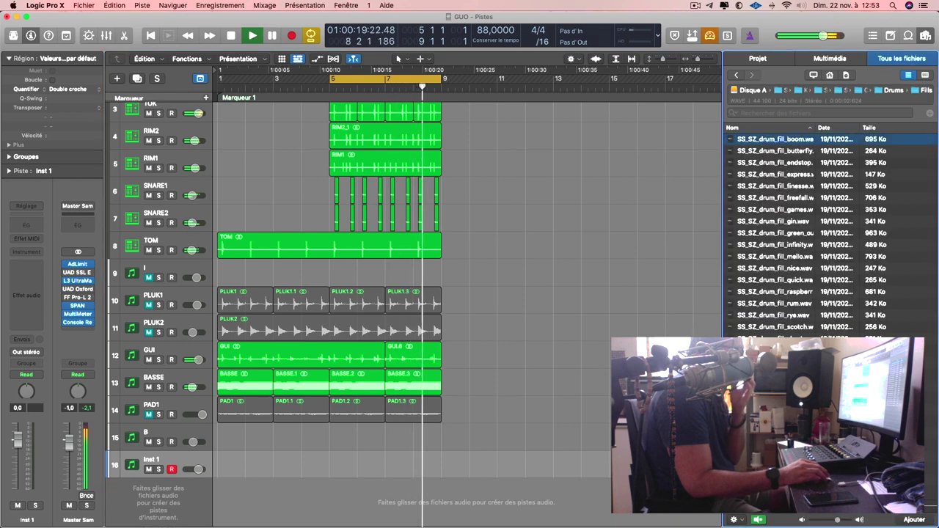
click(736, 76)
double_click(746, 175)
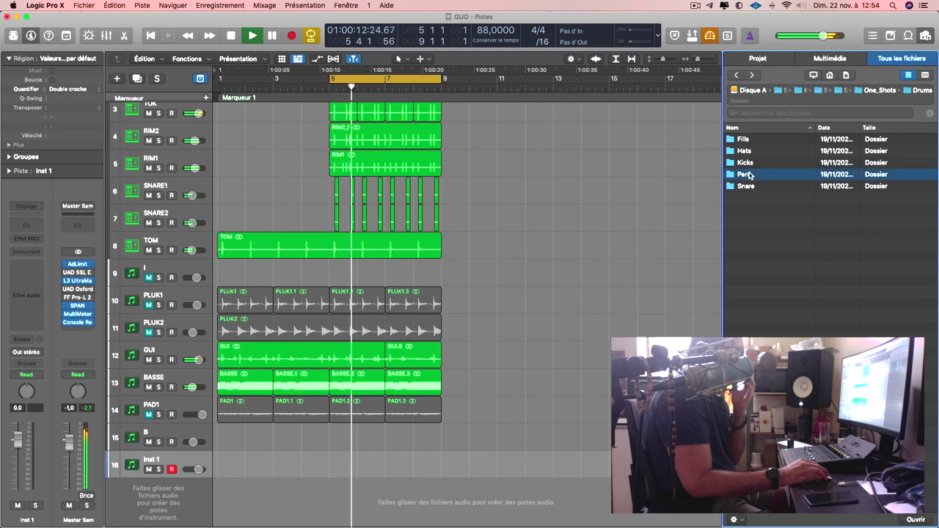
key(Down)
key(Down)
key(Down)
key(Down)
key(Down)
key(Down)
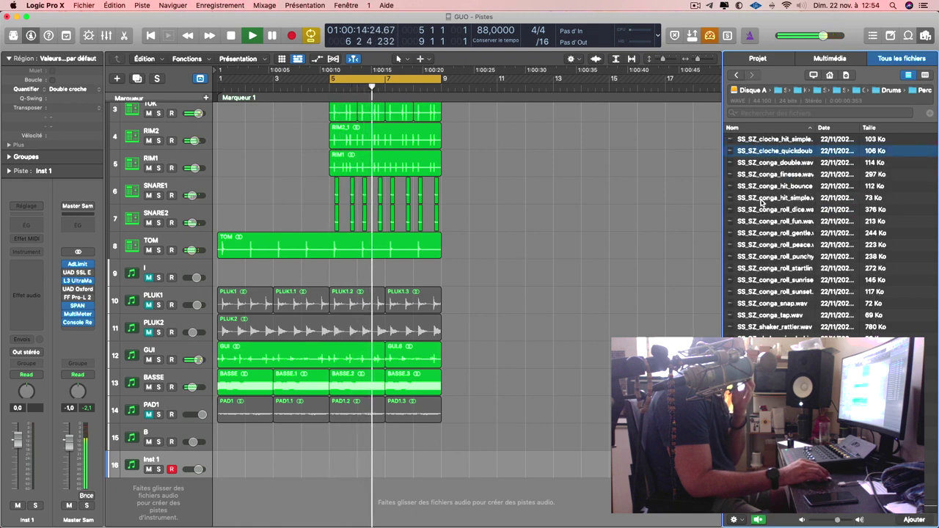
Step: Open the Kicks folder, stop playback and audition its kick samples, ending with SS_SZ_kick_sharp.wav
click(736, 74)
click(747, 162)
double_click(747, 163)
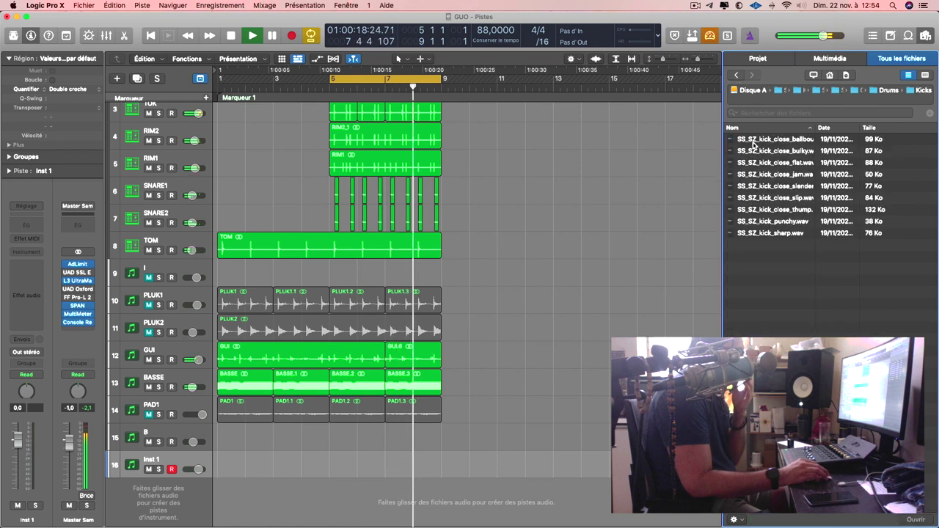
key(Down)
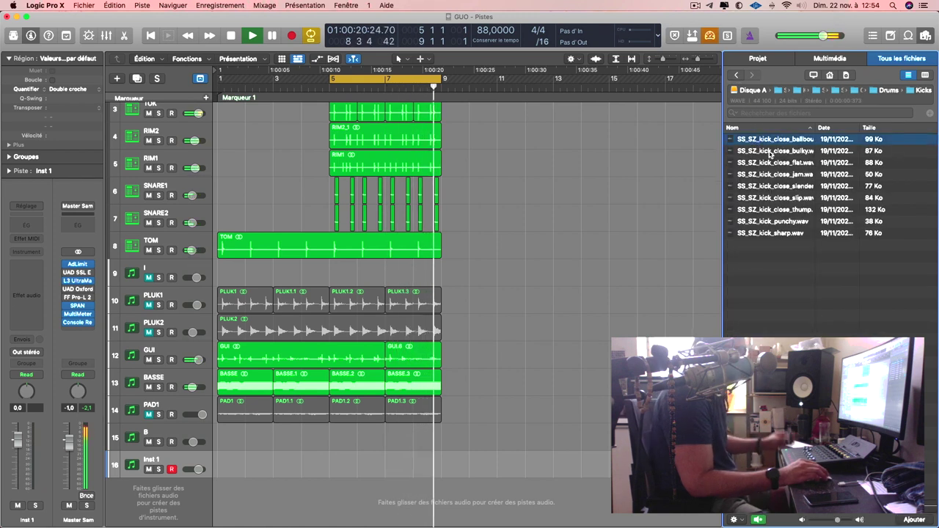
click(519, 184)
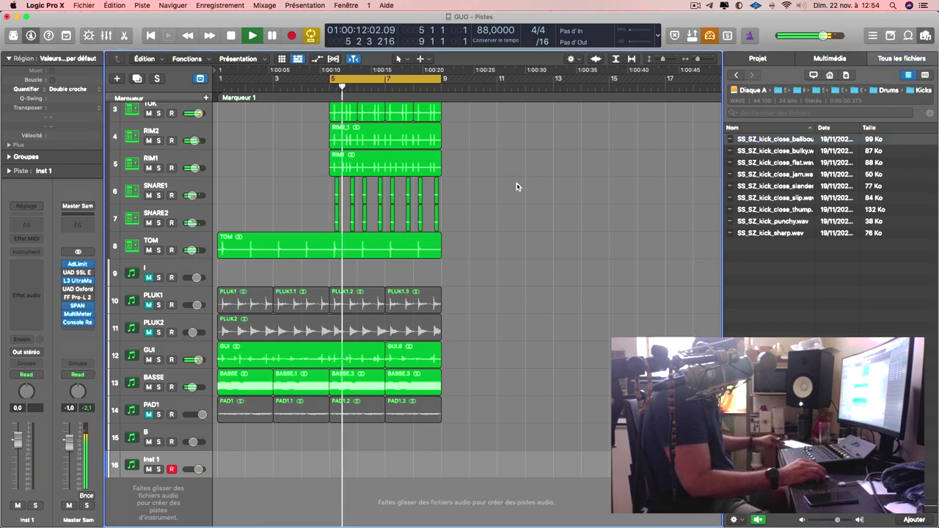
key(space)
click(795, 150)
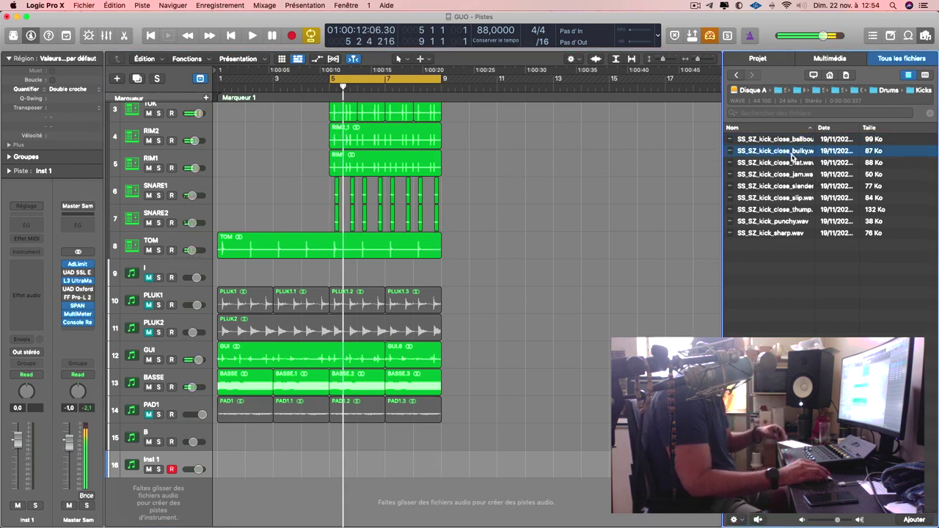
click(780, 186)
click(784, 198)
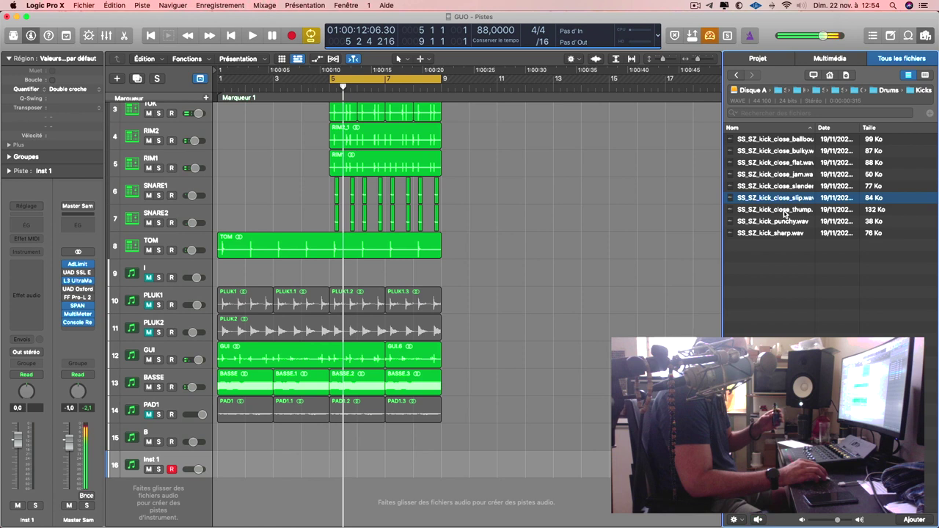
click(784, 212)
click(785, 222)
click(785, 233)
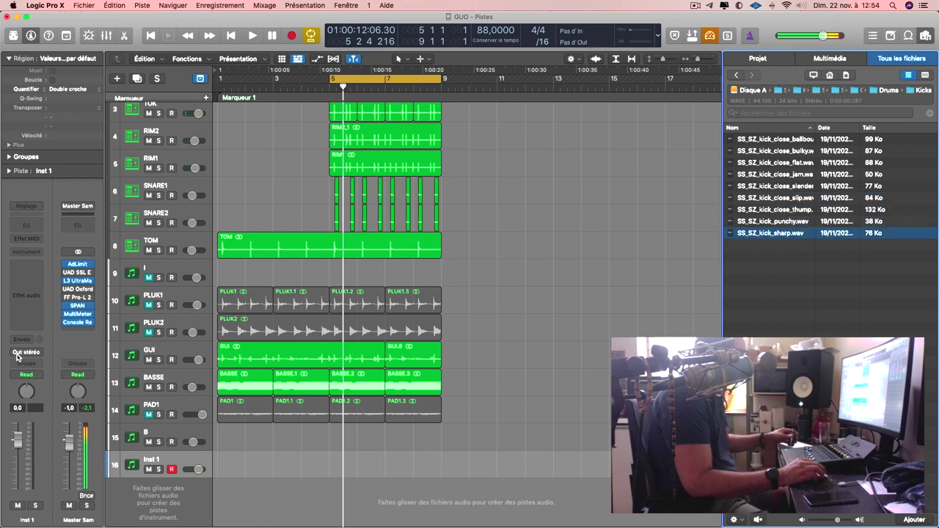
click(37, 253)
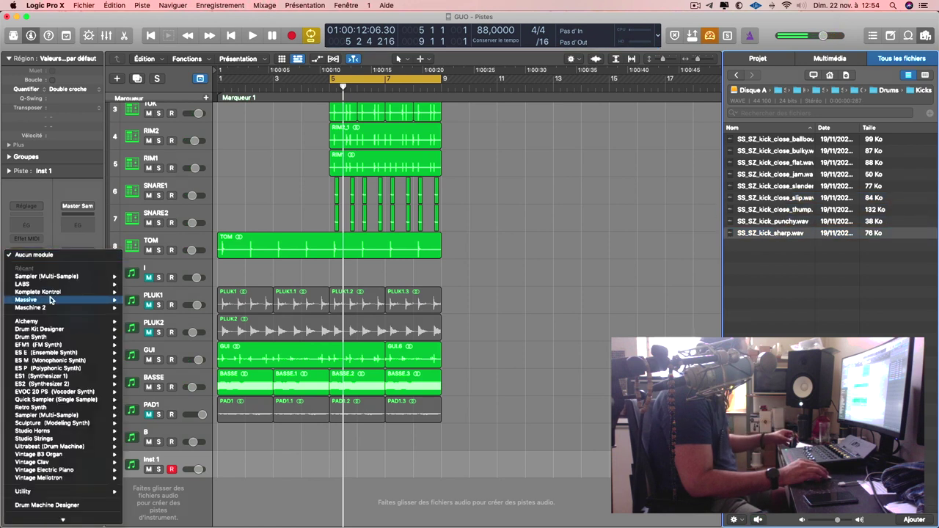
mouse_move(55, 304)
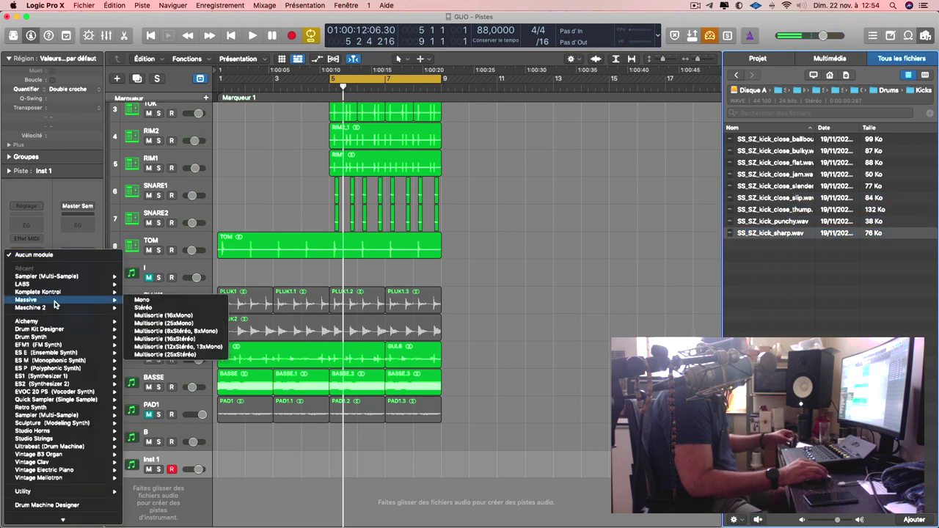
click(227, 214)
Step: Insert the Sampler instrument on the K track and load its kikNAT setting while the project plays
scroll(257, 224, up, 1)
scroll(237, 235, up, 4)
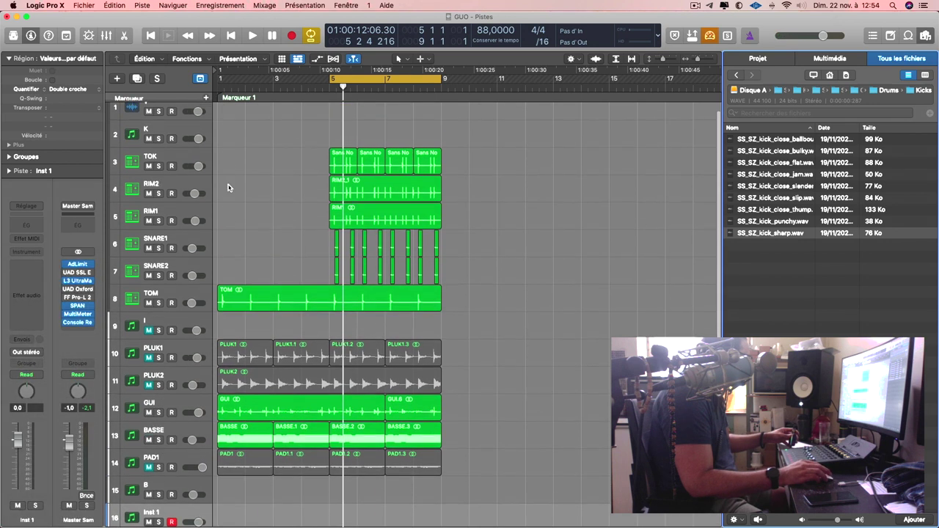
click(41, 301)
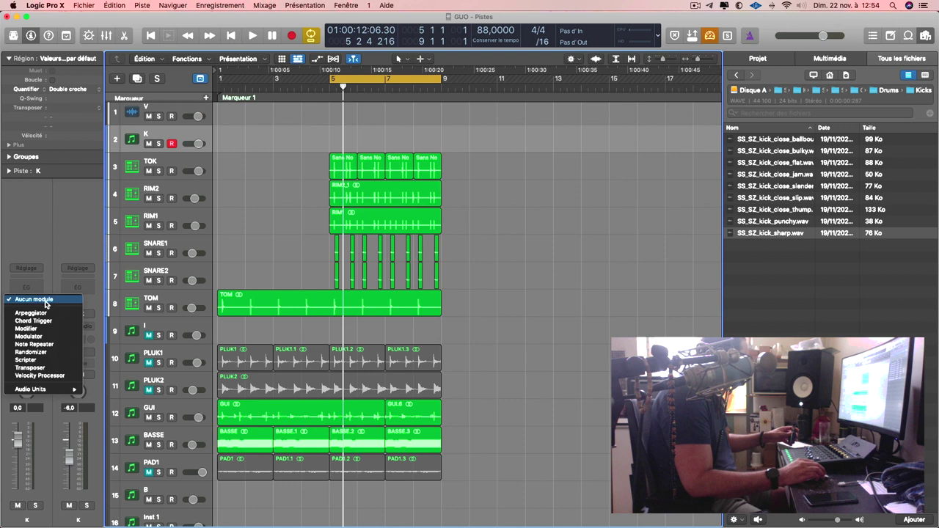
click(52, 210)
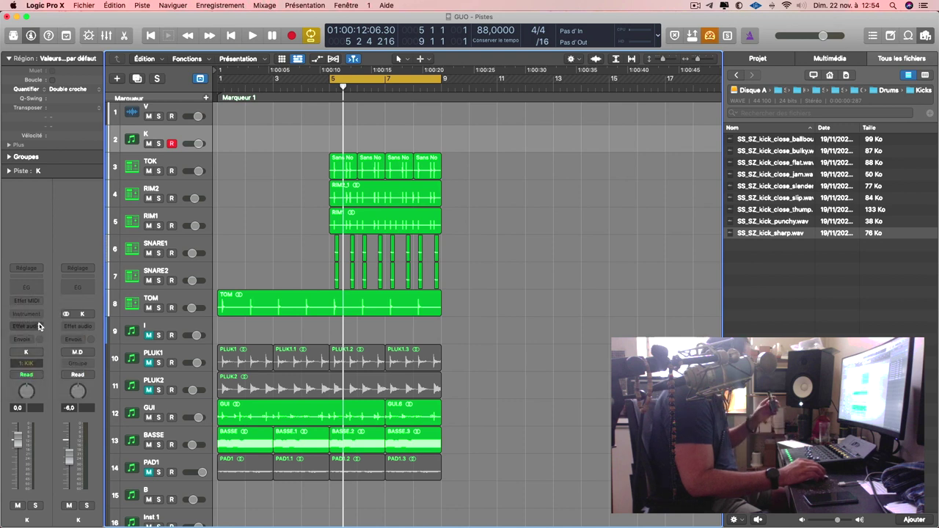
key(space)
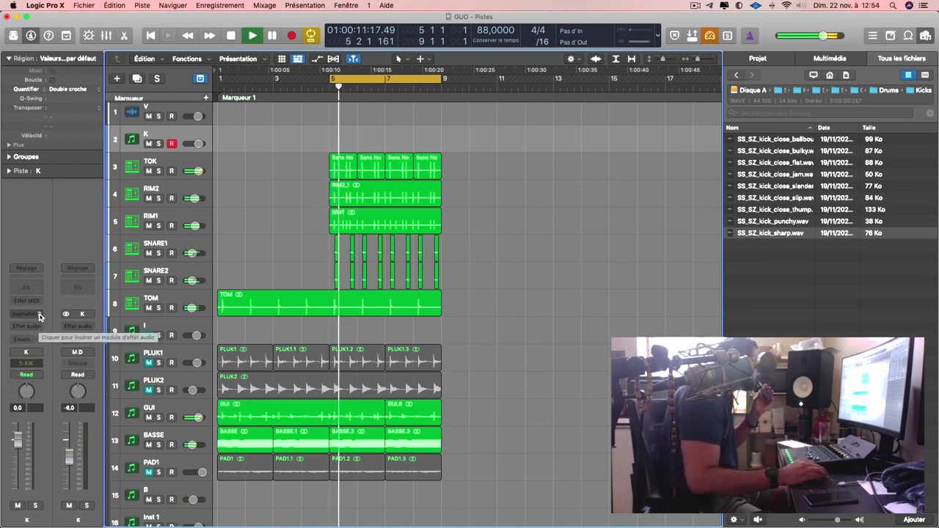
click(40, 316)
mouse_move(81, 418)
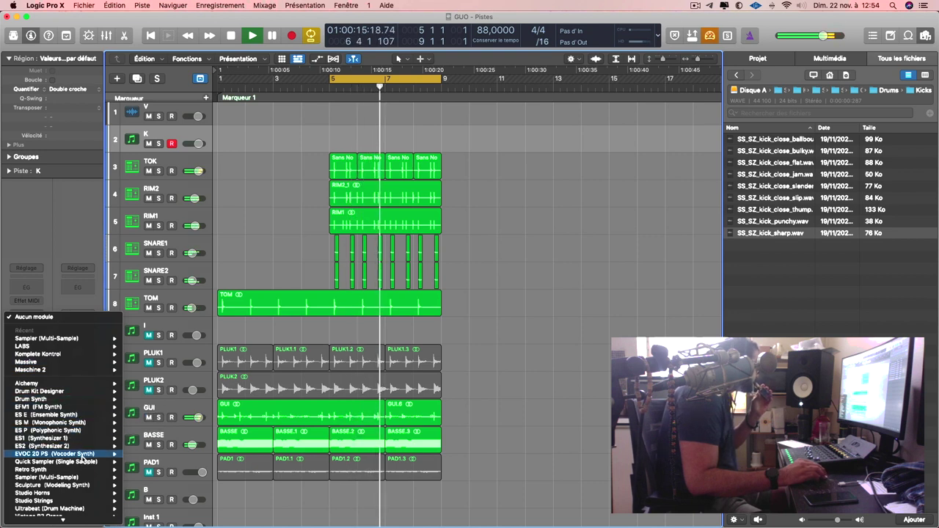
scroll(85, 496, down, 2)
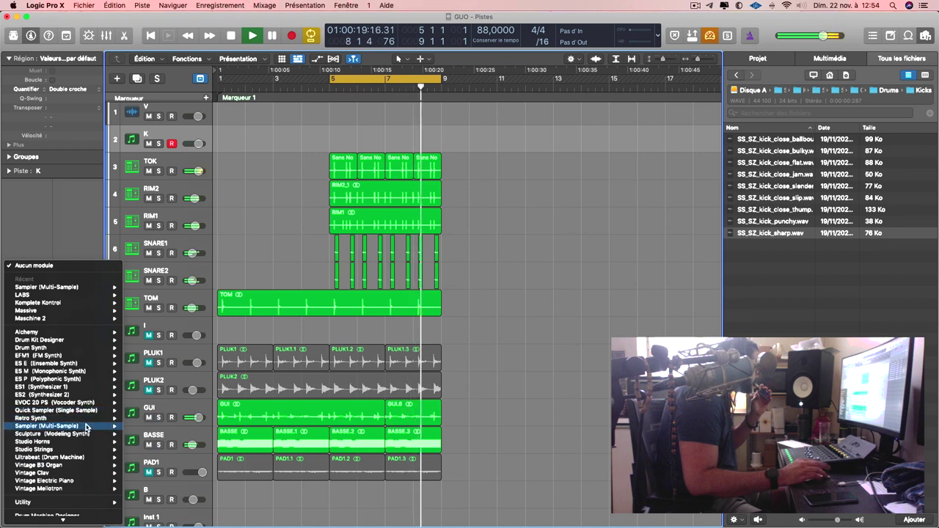
key(Escape)
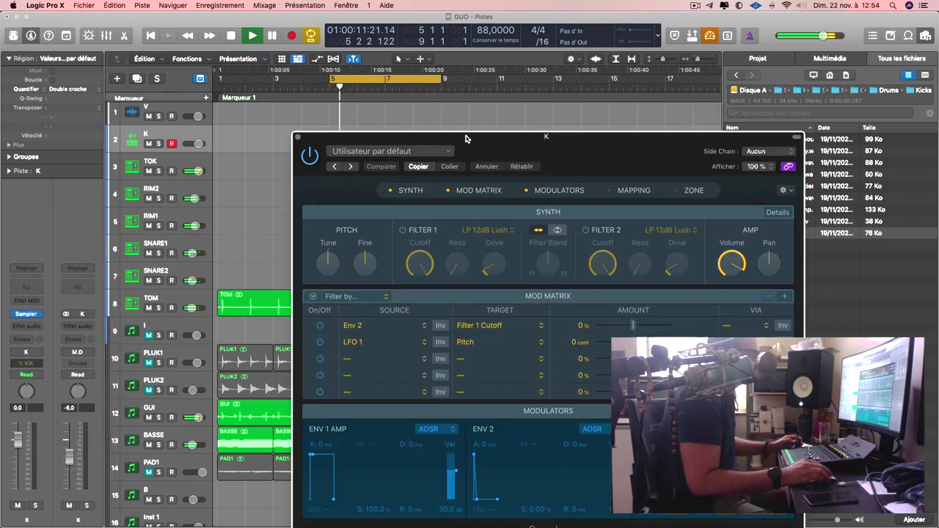
click(437, 151)
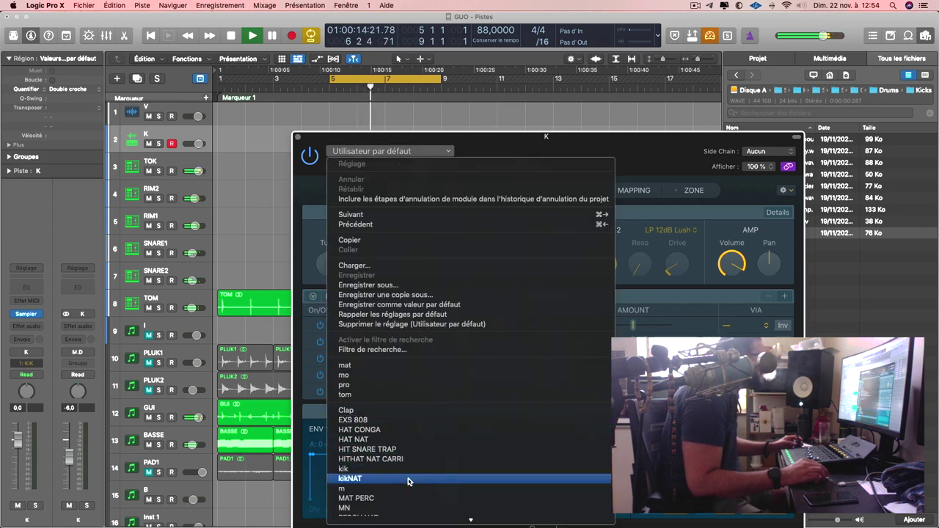
click(421, 479)
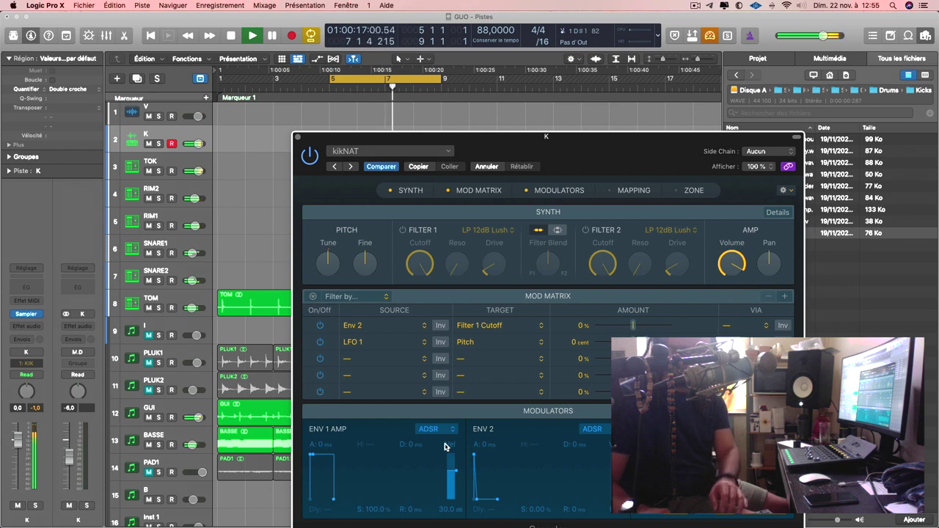
Step: Record a kick pattern on the K track over bars 5 to 9 and duplicate the K track with its Sampler
key(r)
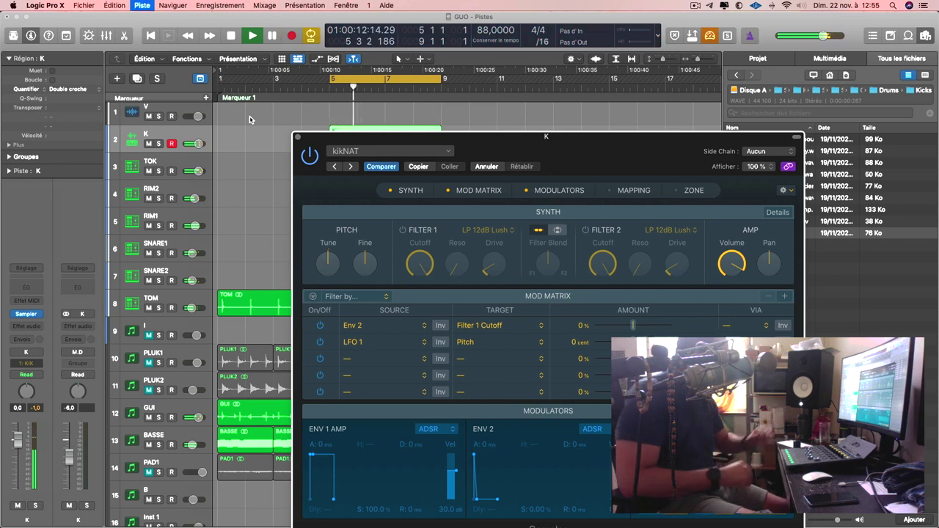
key(super+d)
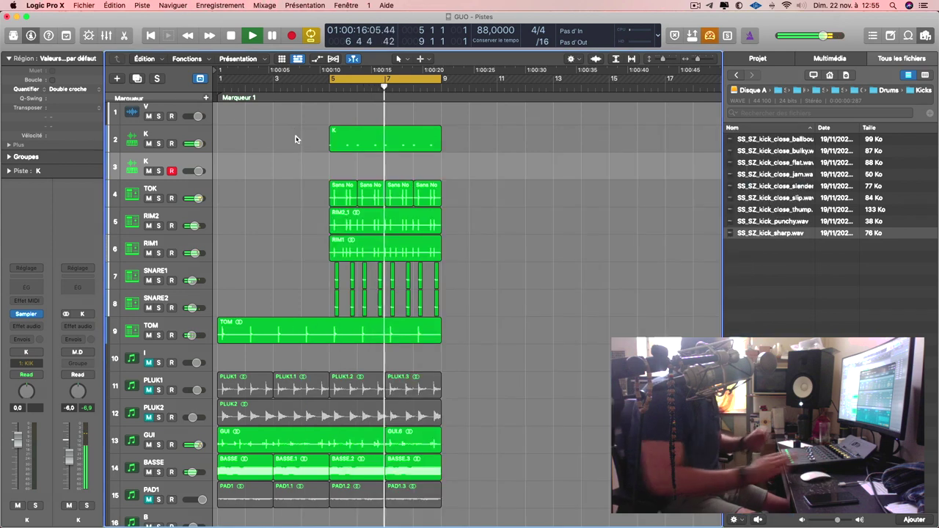
click(297, 137)
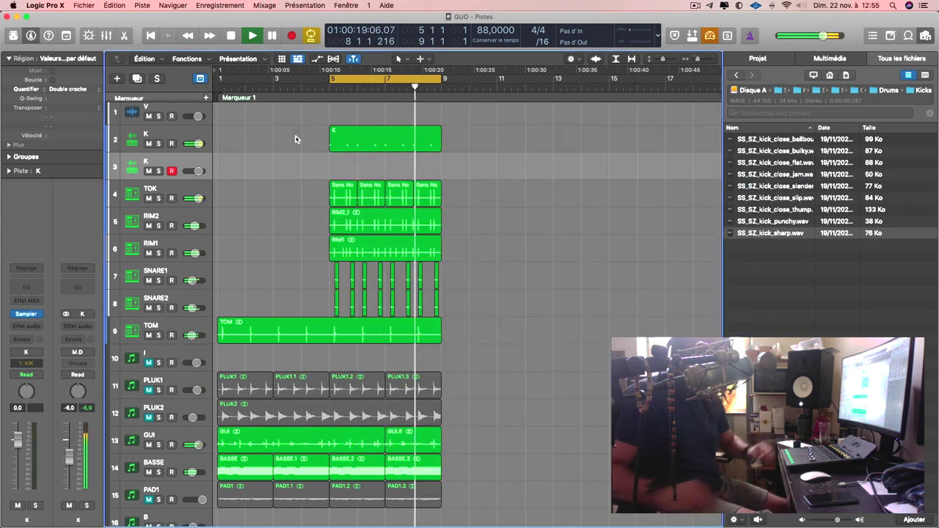
click(296, 139)
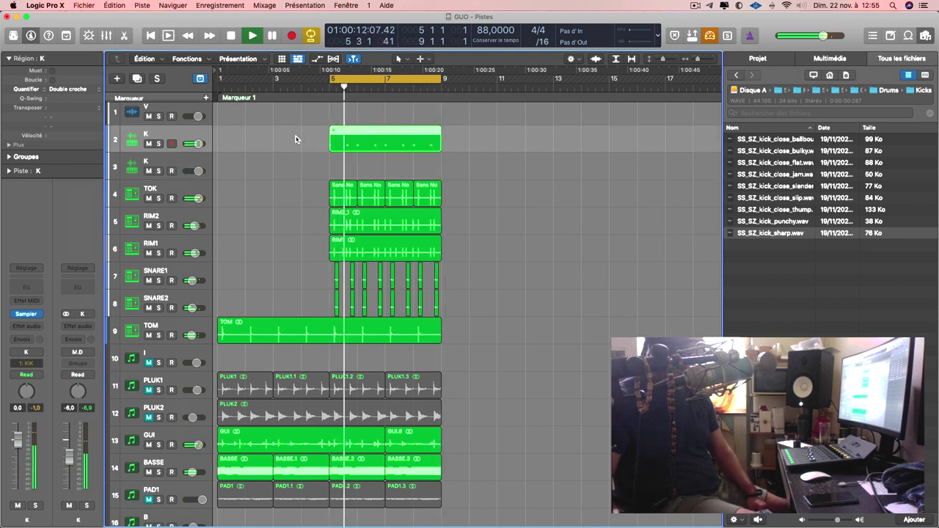
Step: Record a second kick part on the duplicated K track over the cycle from bar 5 to 9
key(Down)
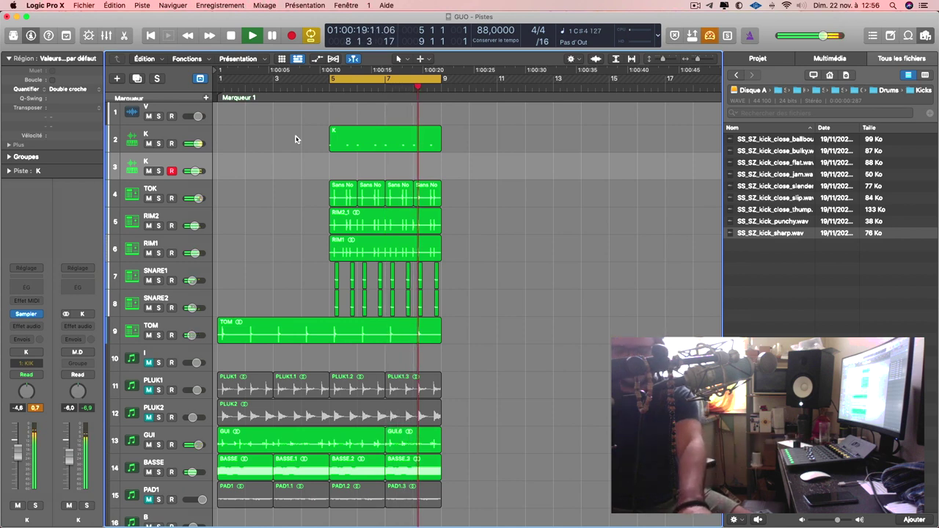
key(r)
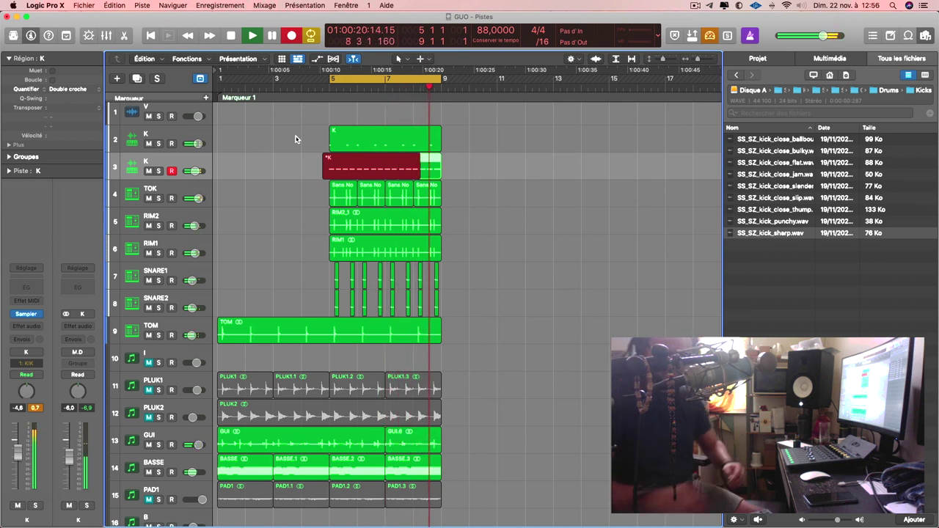
key(shift+r)
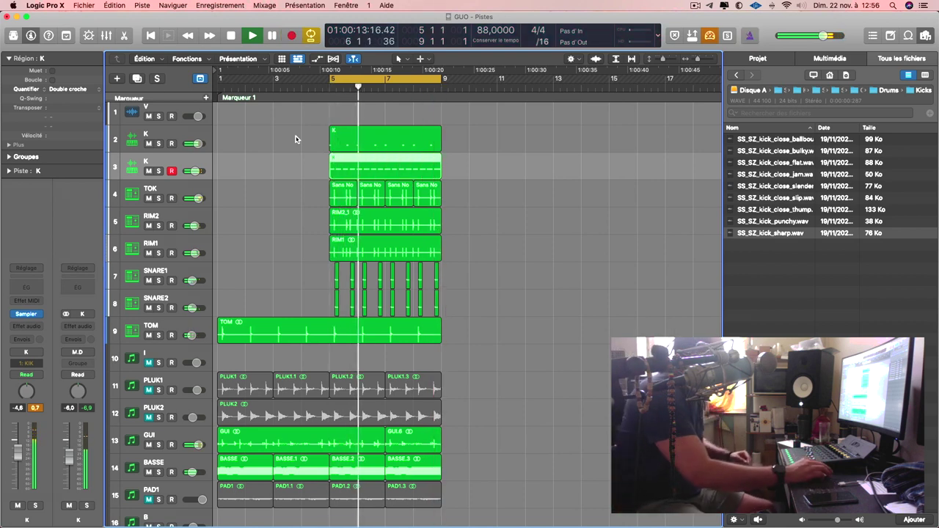
Step: Duplicate the second K track and route the new track's output to Bus 2 (D)
click(182, 189)
click(195, 170)
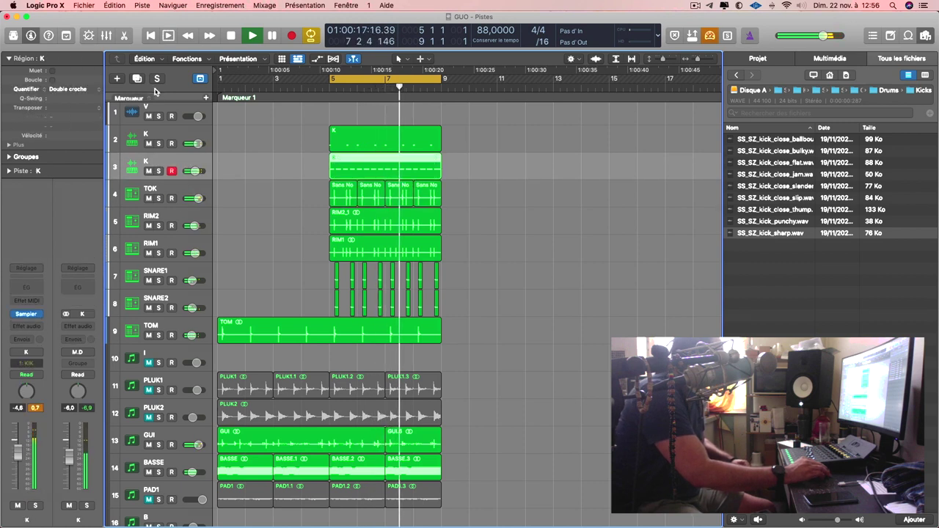
key(super+d)
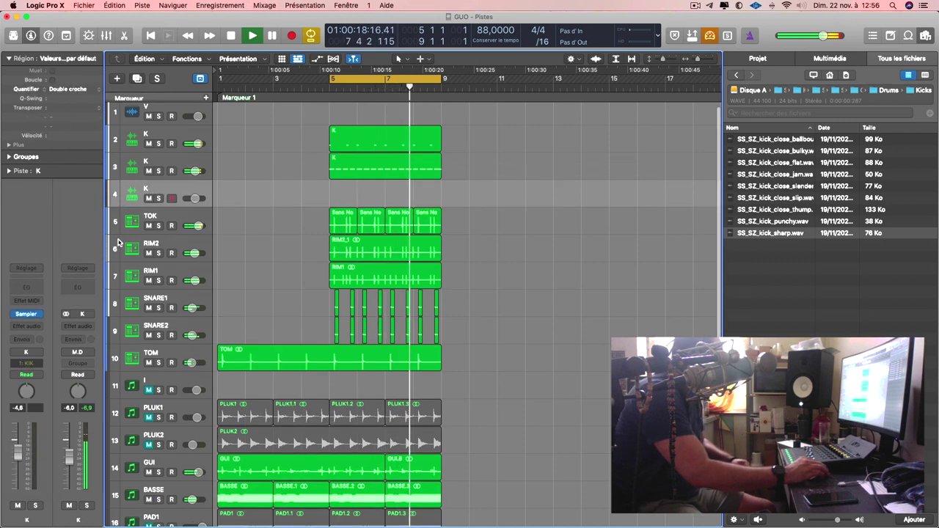
click(25, 352)
mouse_move(69, 386)
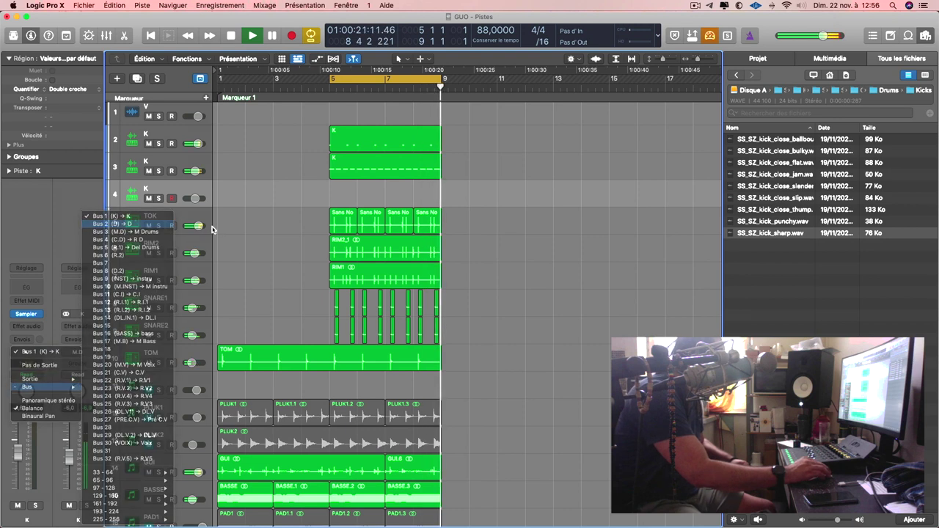
click(110, 223)
Step: Open the Sampler on the third K track, look through its list of settings and close it
mouse_move(29, 299)
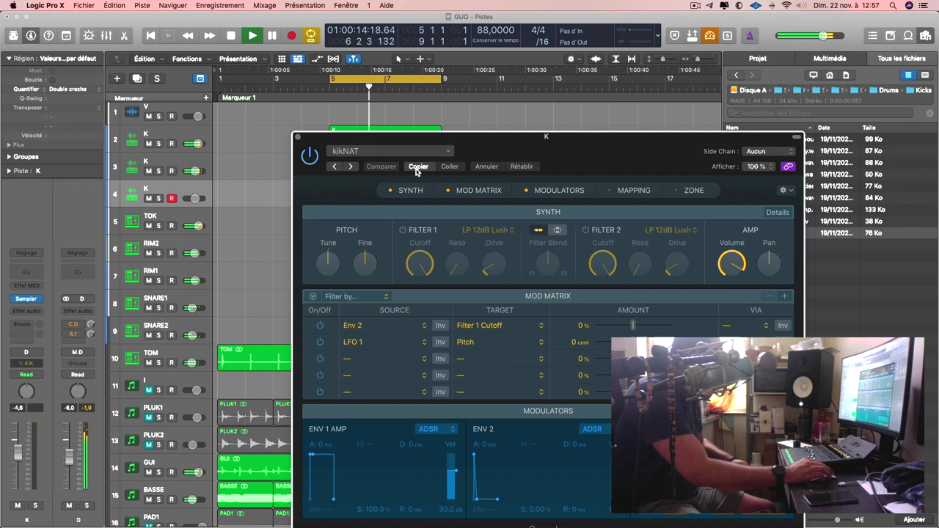
click(419, 151)
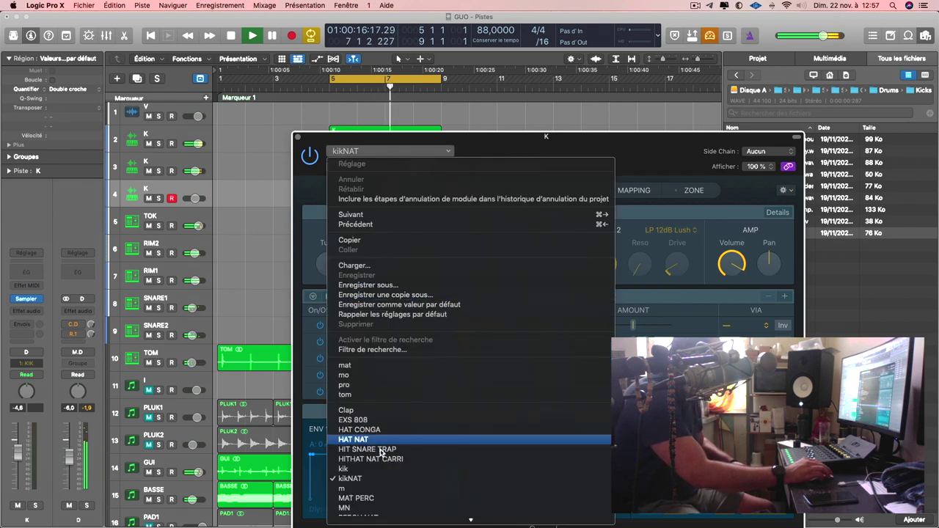
click(332, 190)
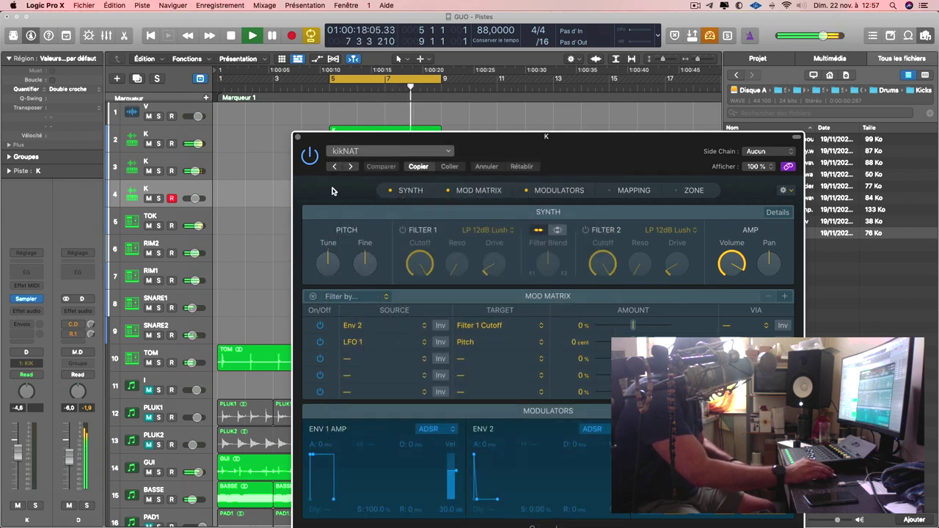
click(296, 138)
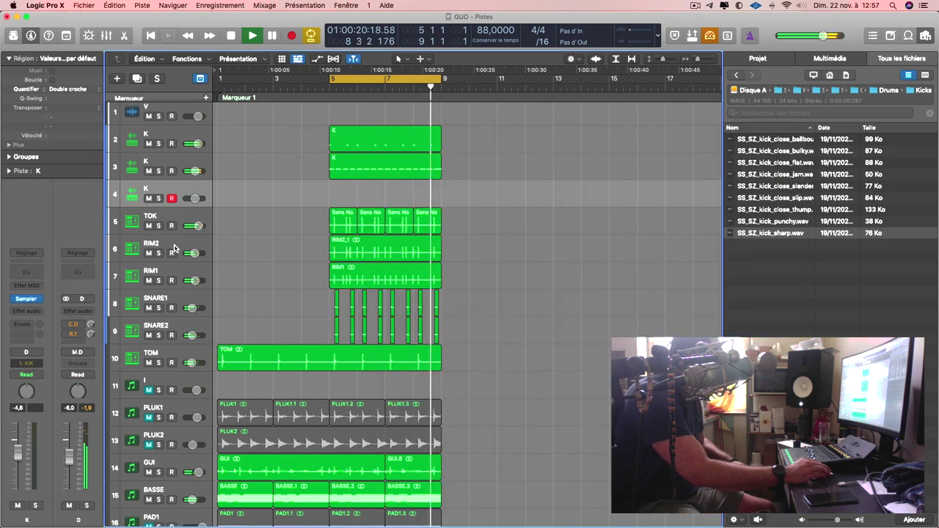
Step: Unmute PLUK1 and PLUK2, mute GUI, and set the mixer levels of PLUK1 to -10.4 dB, PLUK2 to -12.8 dB and BASSE to -7.8 dB
click(149, 445)
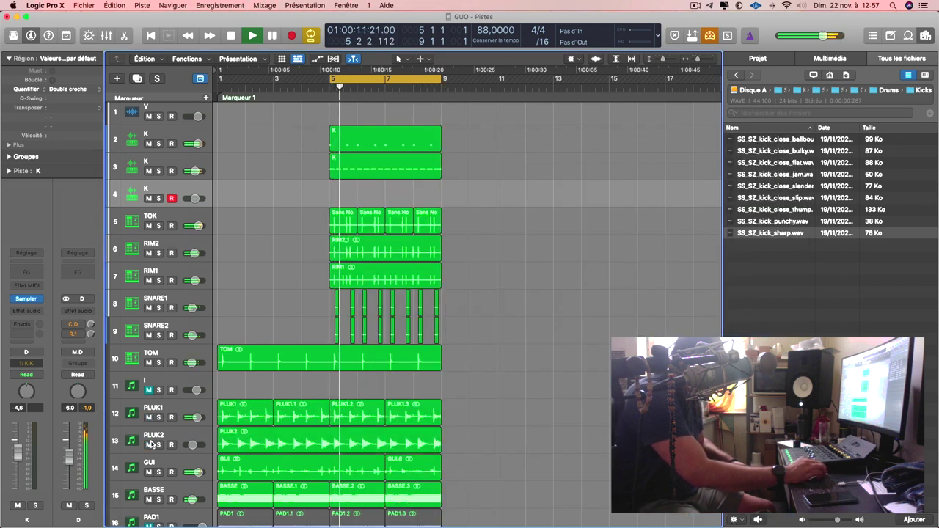
click(148, 472)
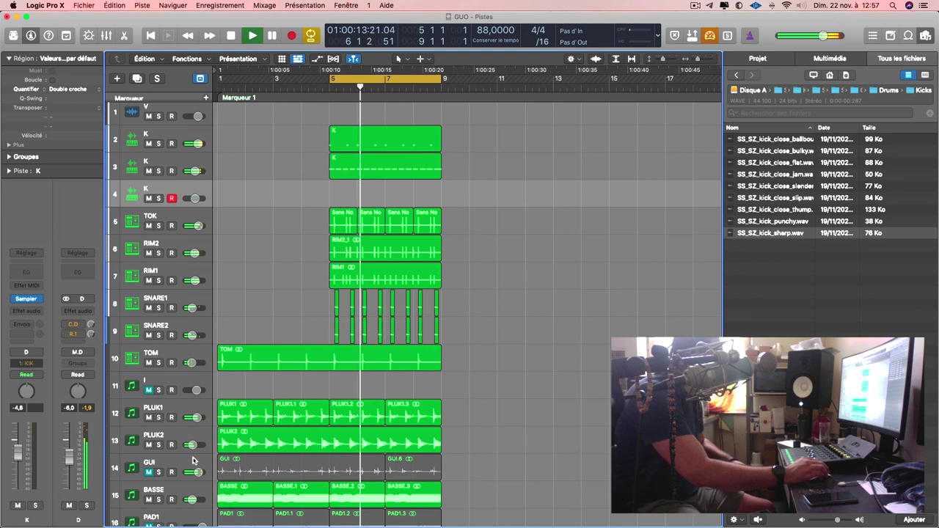
click(149, 417)
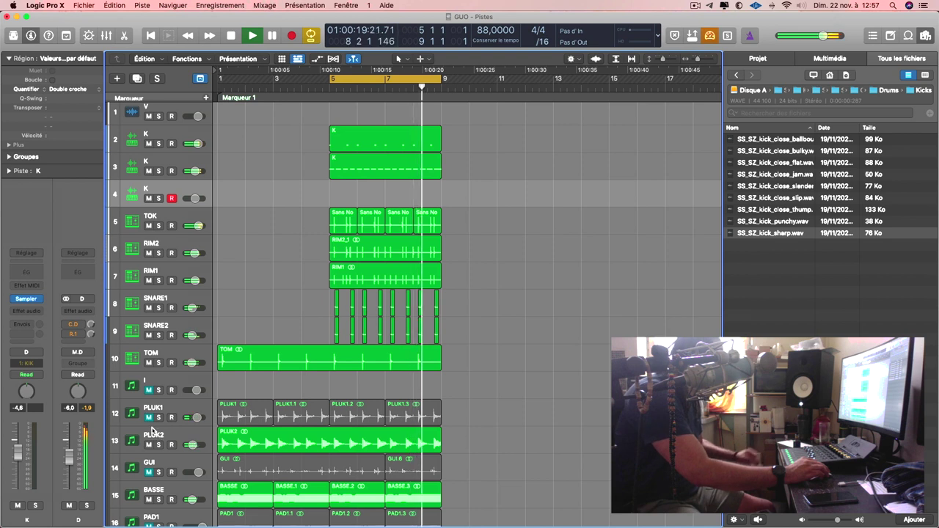
key(x)
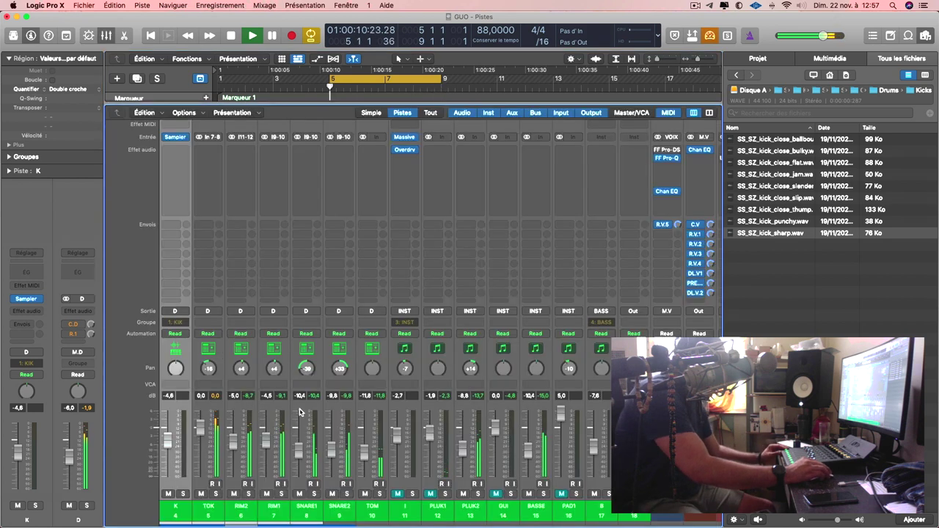
click(535, 455)
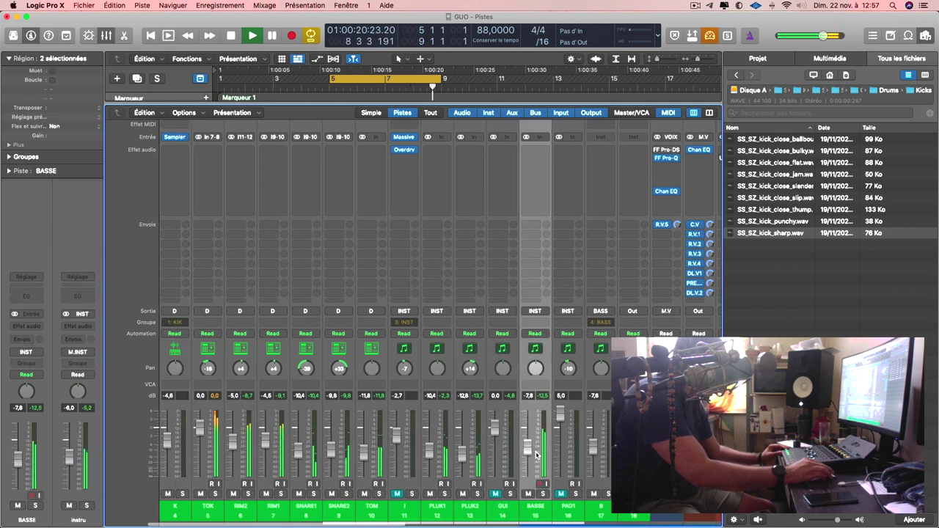
Step: Enable the C.D send on the D bus and insert a FabFilter Pro-L 2 limiter with +4.0 gain on the M Drums bus
scroll(529, 426, right, 10)
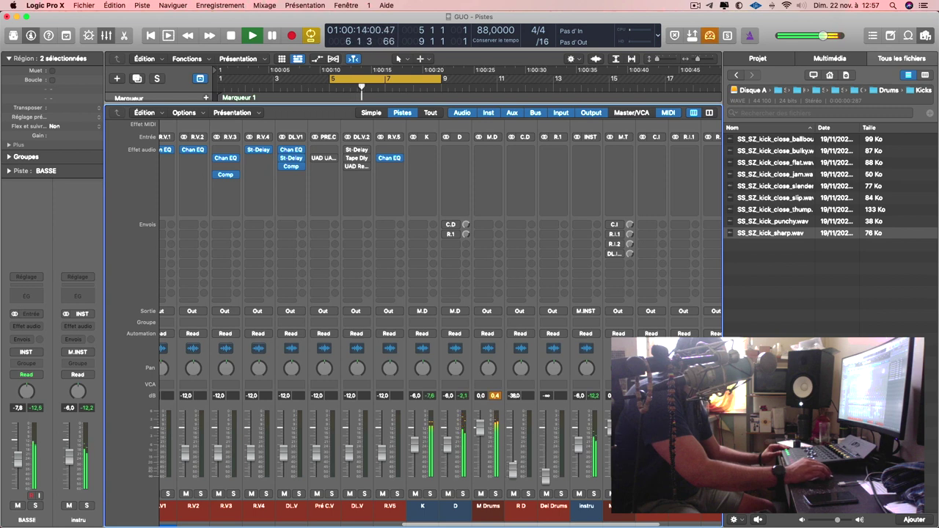
scroll(491, 191, up, 2)
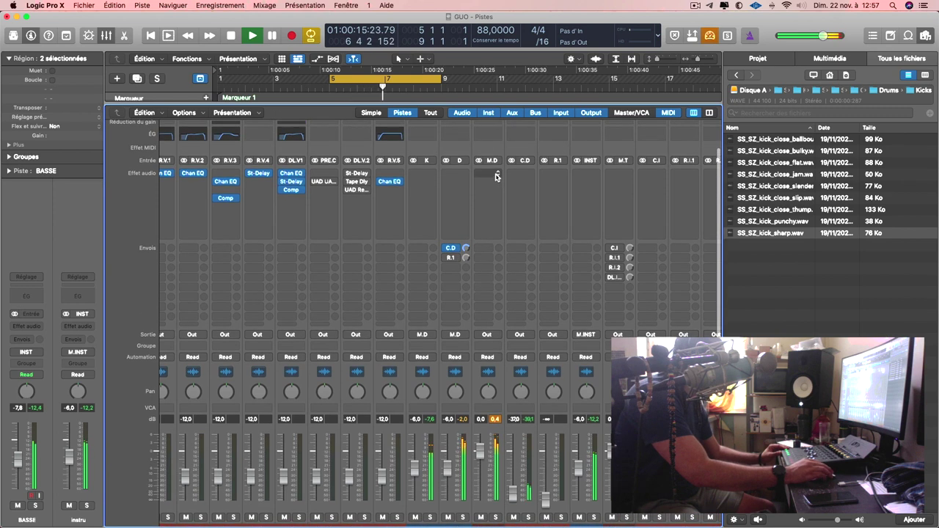
click(497, 177)
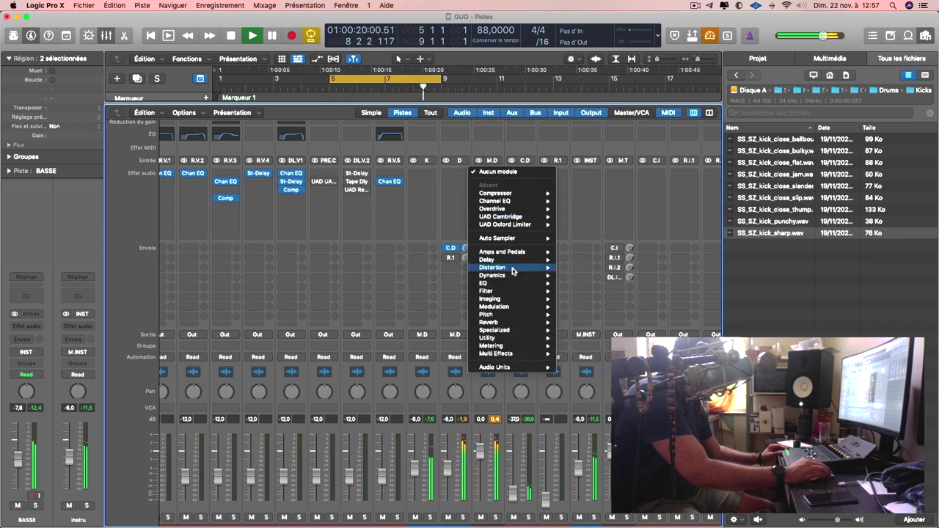
mouse_move(511, 355)
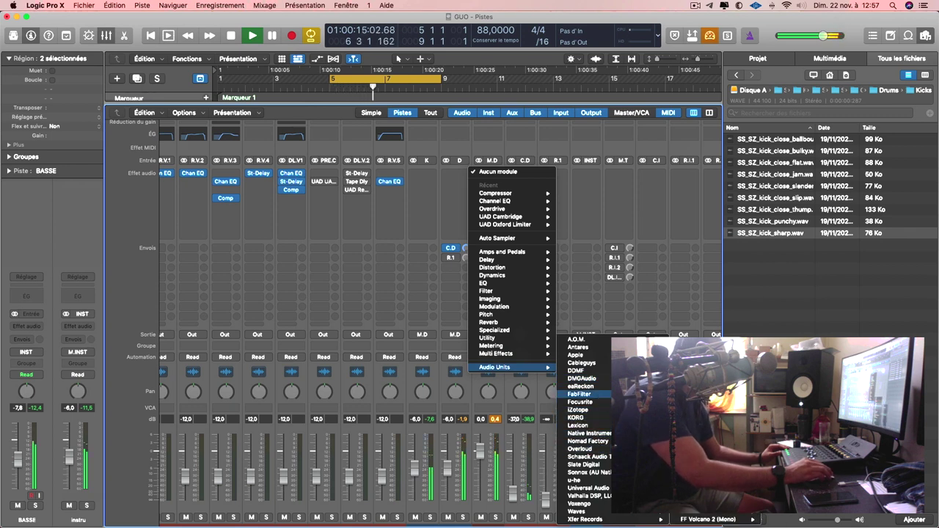
click(573, 207)
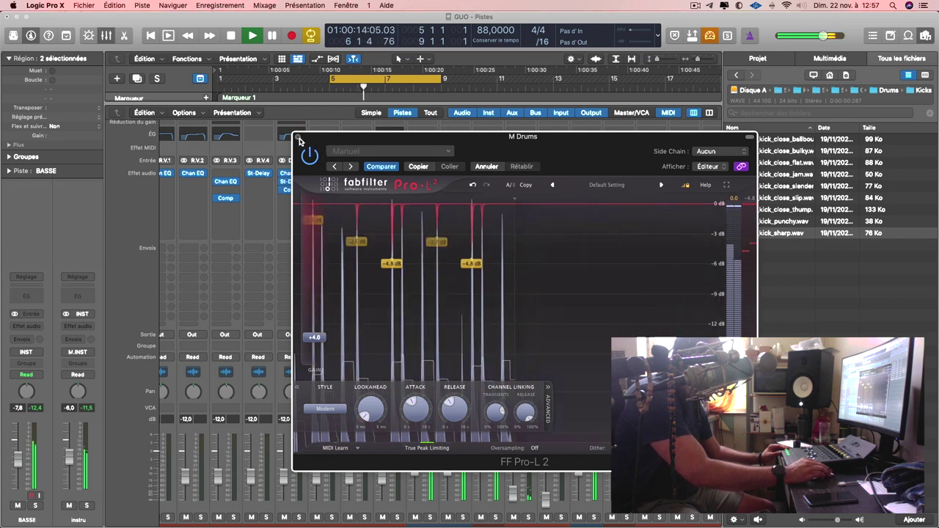
key(super+w)
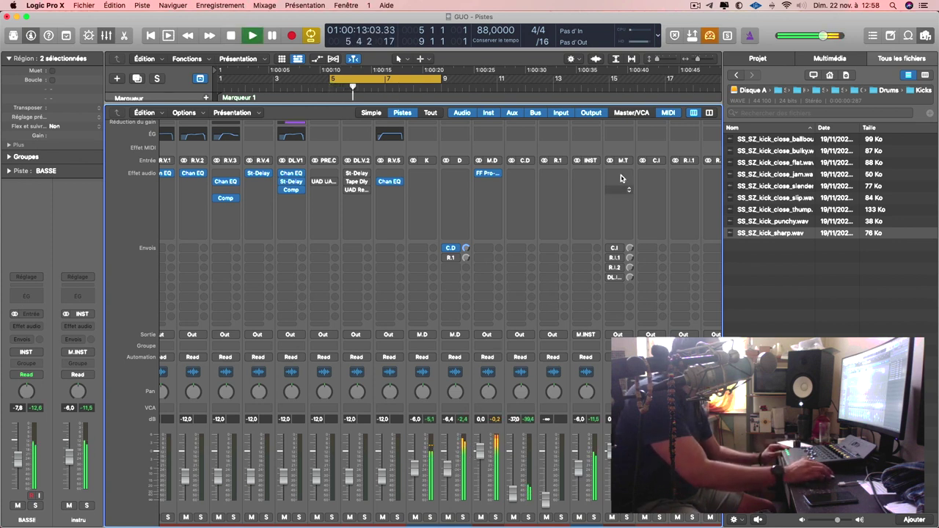
key(x)
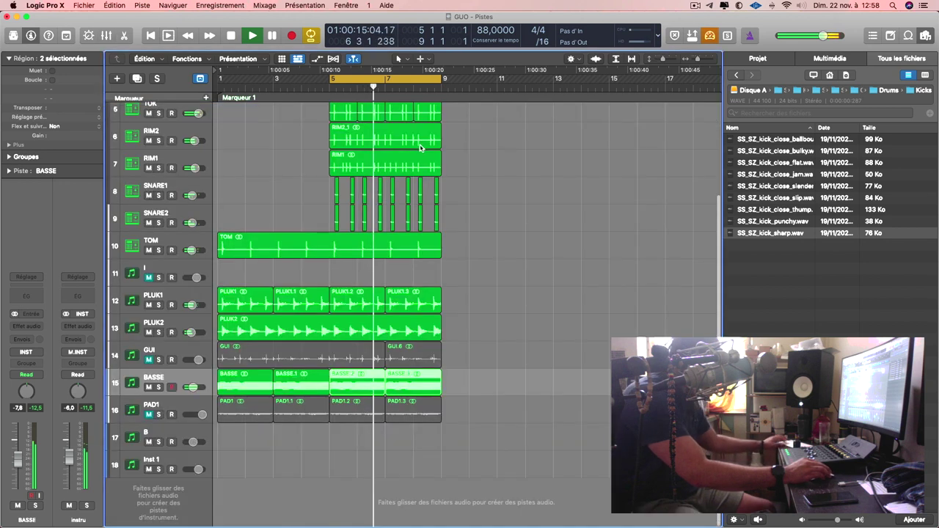
Step: Record a part on the third K track over the cycle from bar 5 to 9
scroll(367, 264, up, 3)
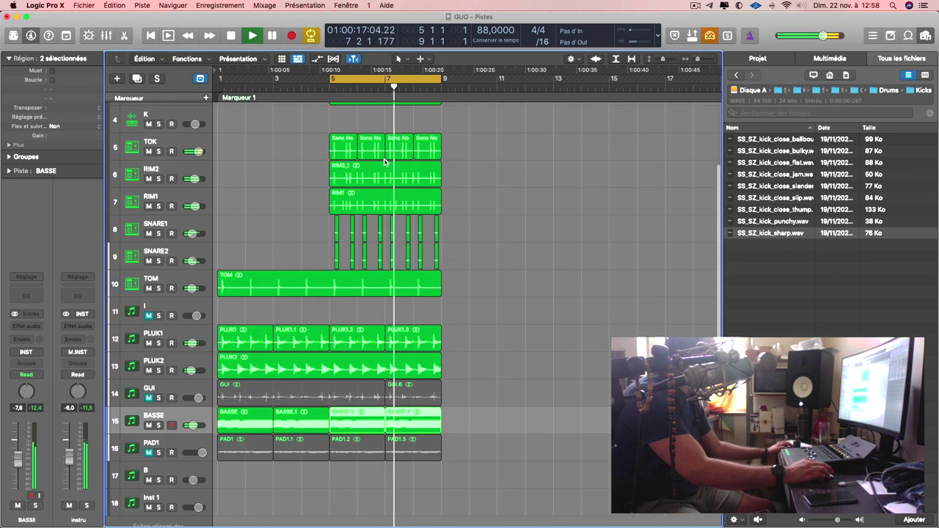
click(197, 233)
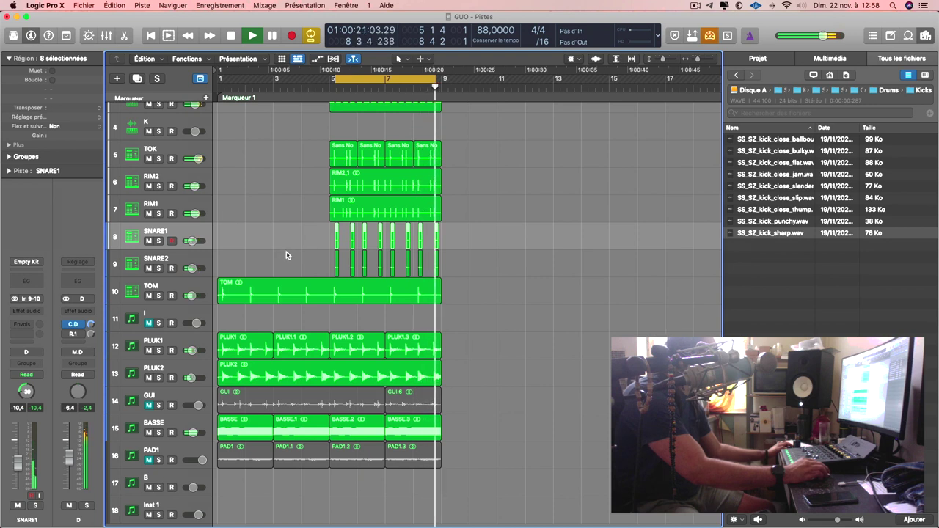
scroll(397, 133, up, 1)
click(397, 131)
scroll(397, 133, up, 1)
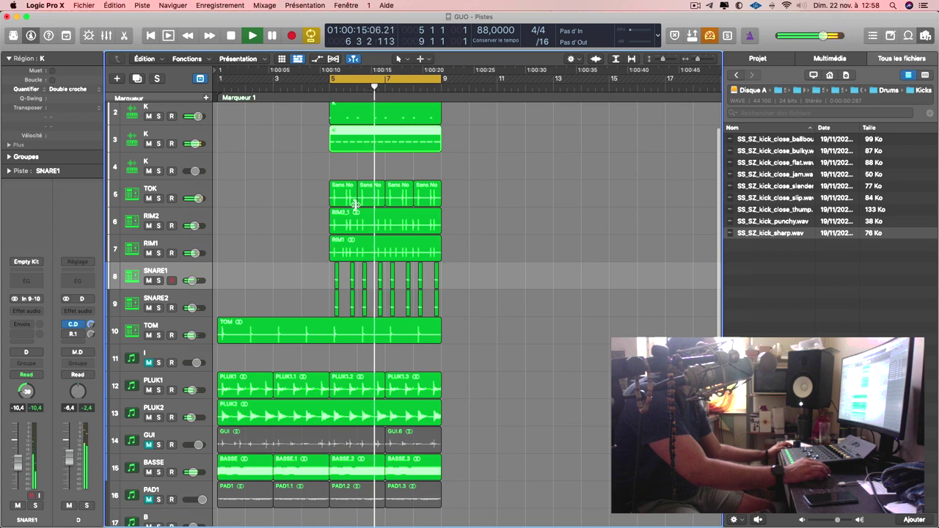
click(183, 165)
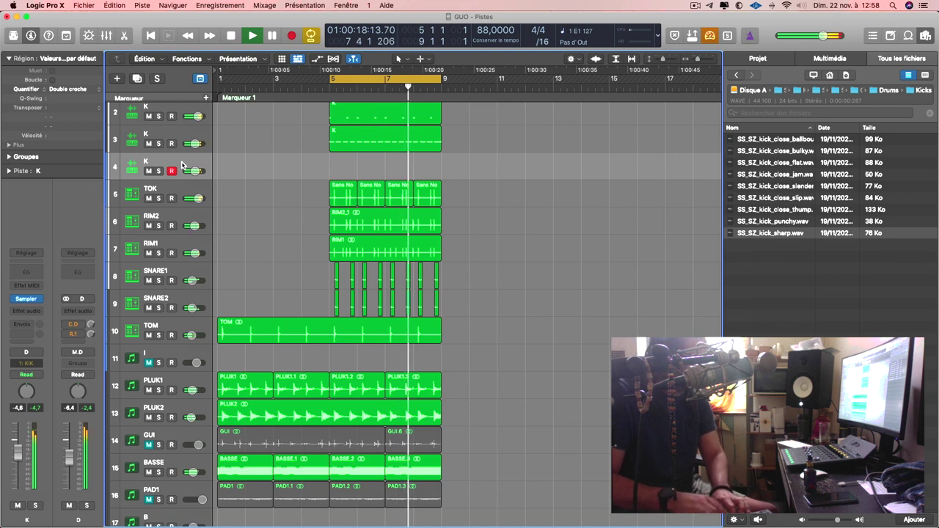
key(r)
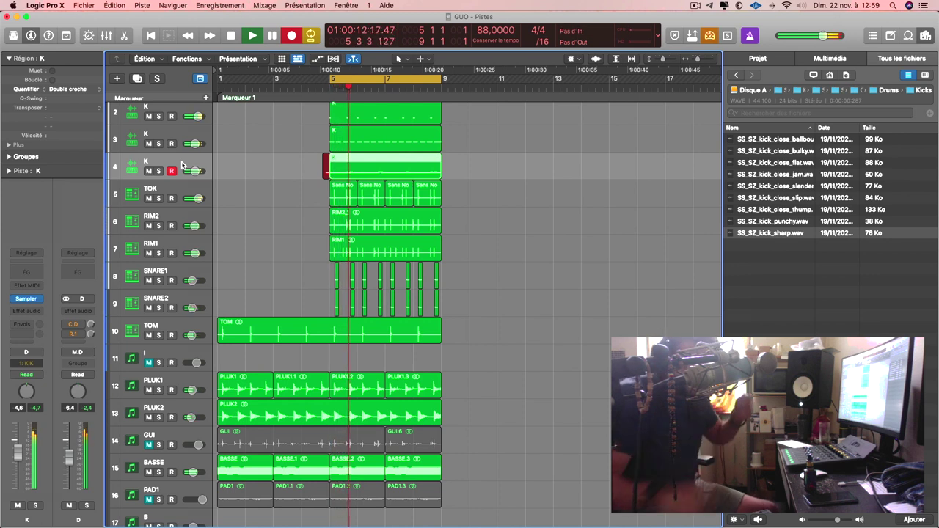
key(shift+r)
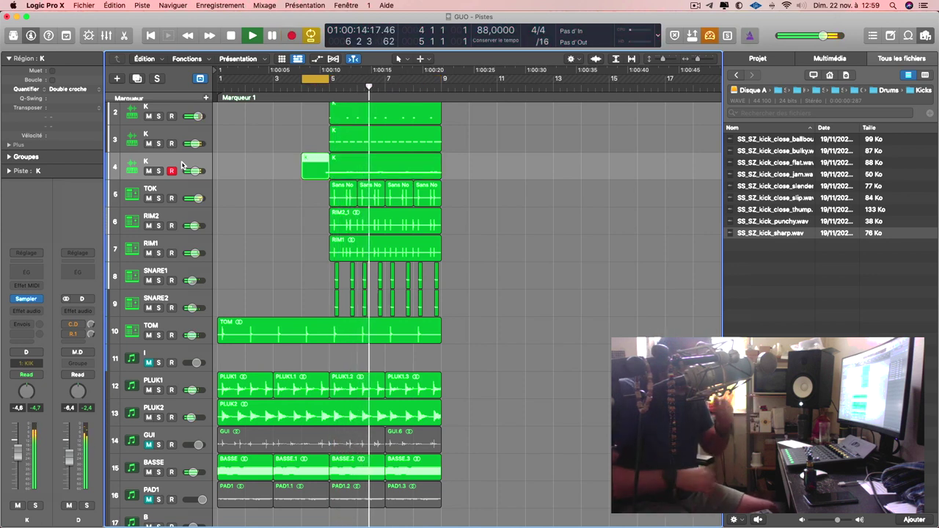
Step: Clear the extra region before bar 5 on the third K track and duplicate that track
click(378, 171)
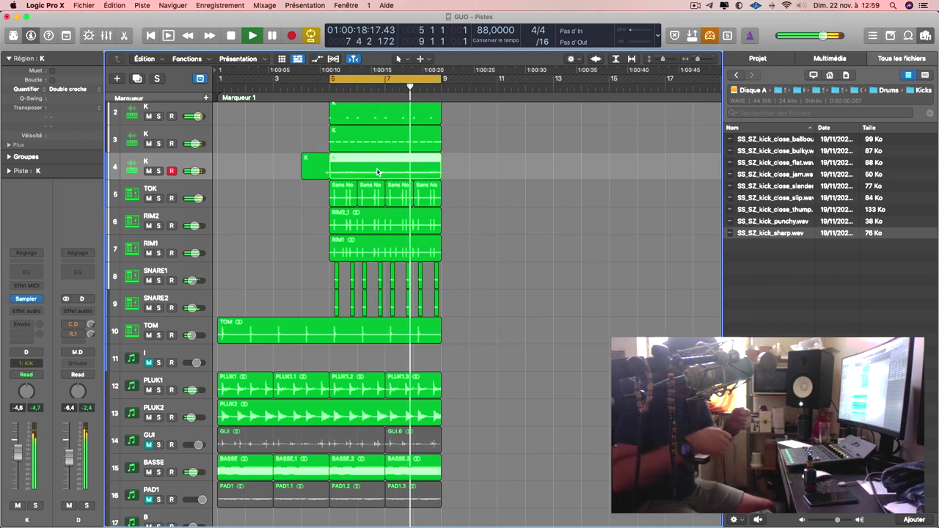
click(394, 176)
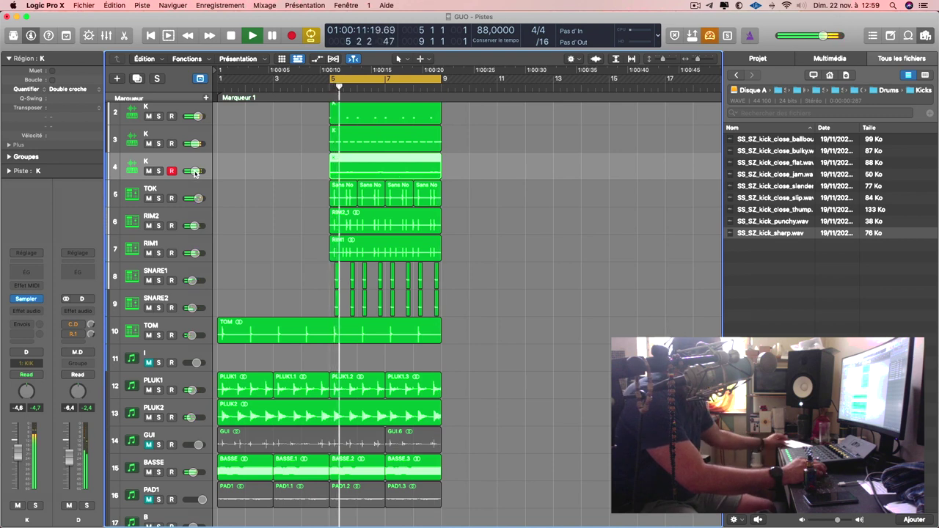
key(super+d)
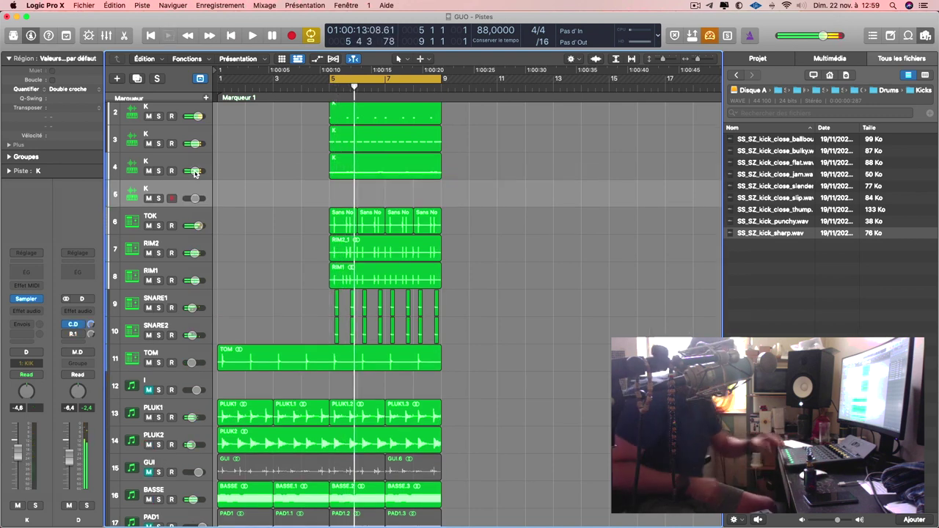
Step: Audition the HIT SNARE TRAP and HITHAT NAT CARRI presets in the fourth K track's Sampler during playback and load HAT CONGA
key(space)
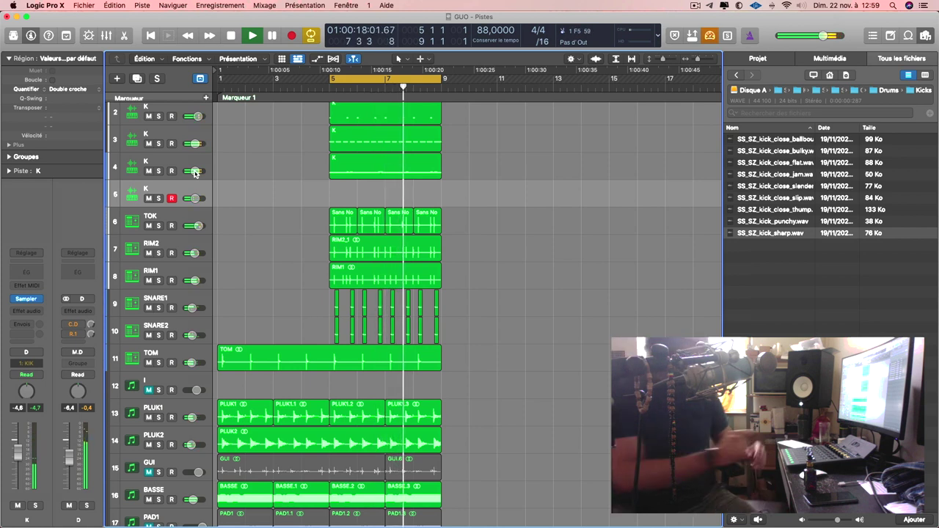
click(35, 301)
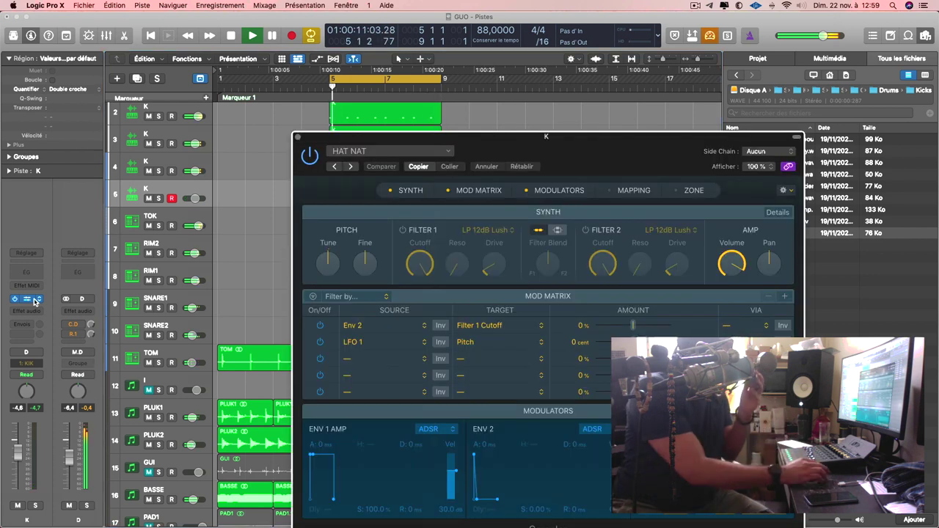
click(440, 152)
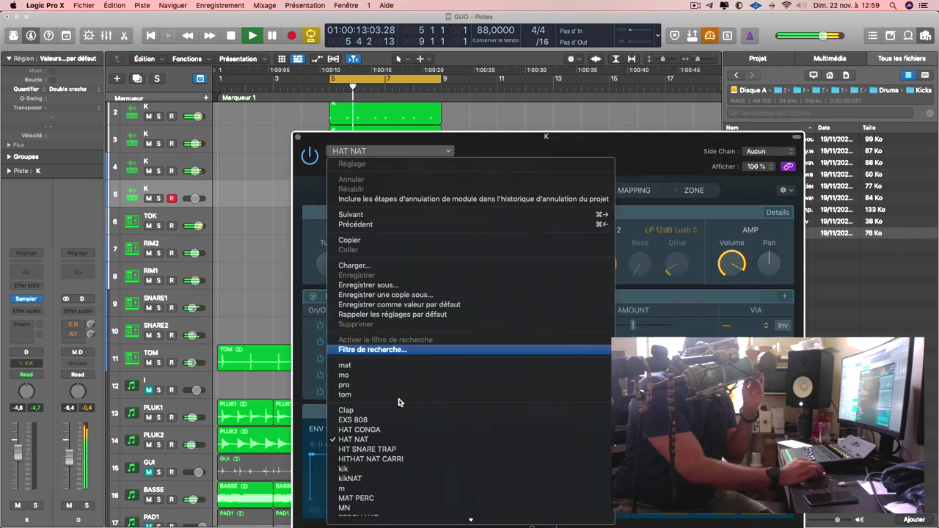
key(Escape)
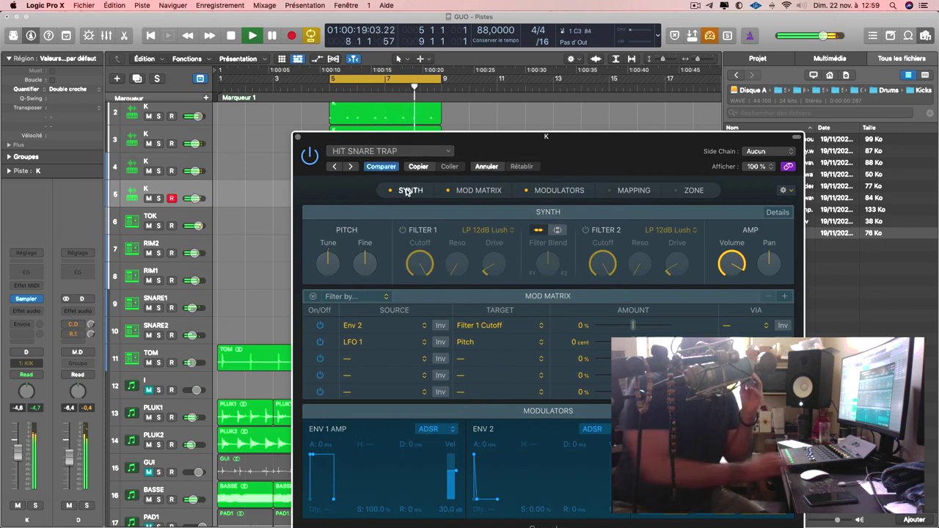
click(394, 152)
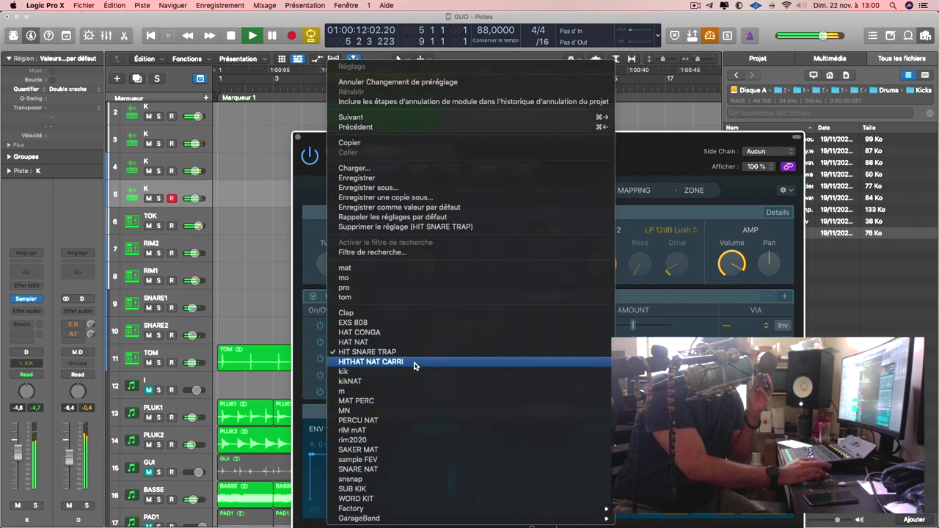
click(415, 362)
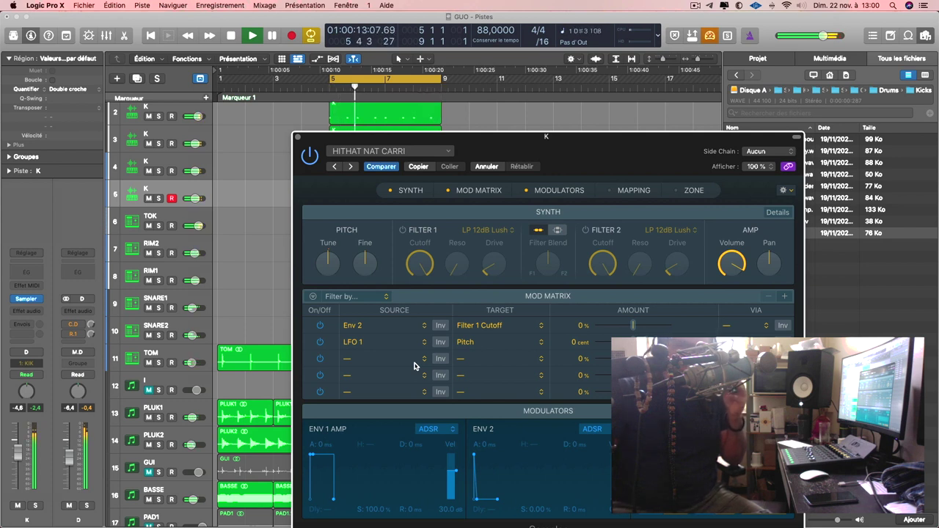
click(417, 154)
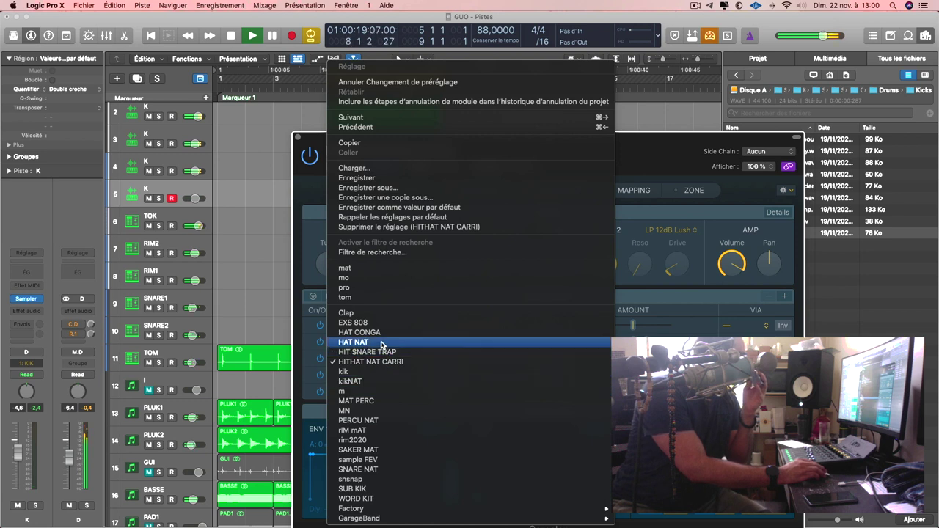
click(382, 337)
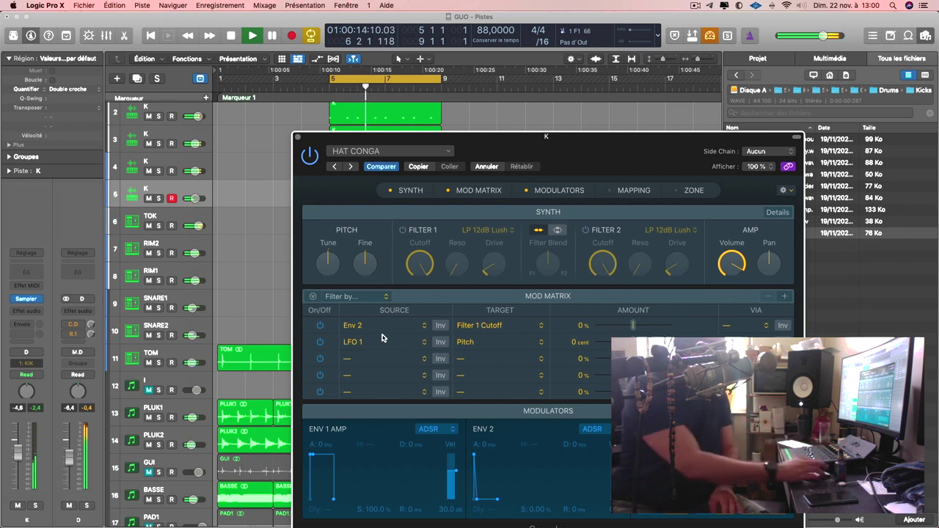
Step: Insert an Overdrive effect on the fourth K track and set its tone to 20000 Hz
click(38, 313)
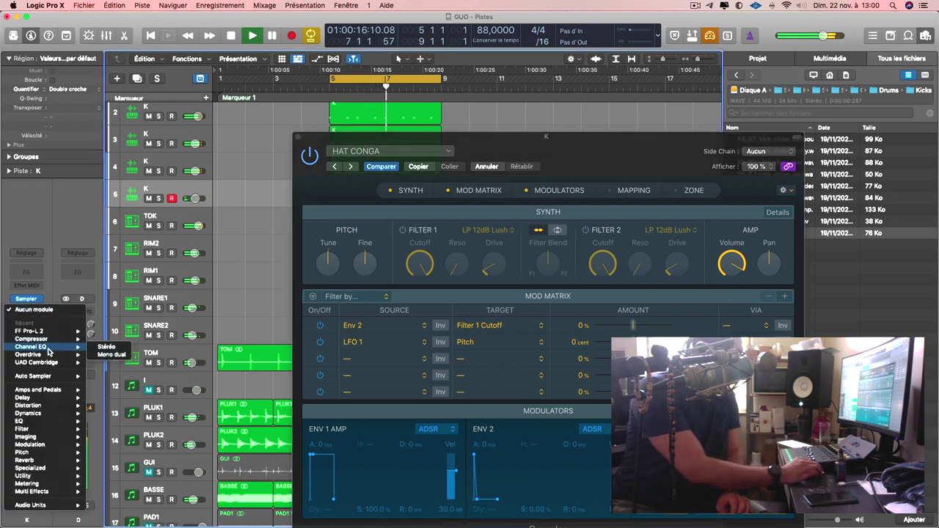
click(323, 261)
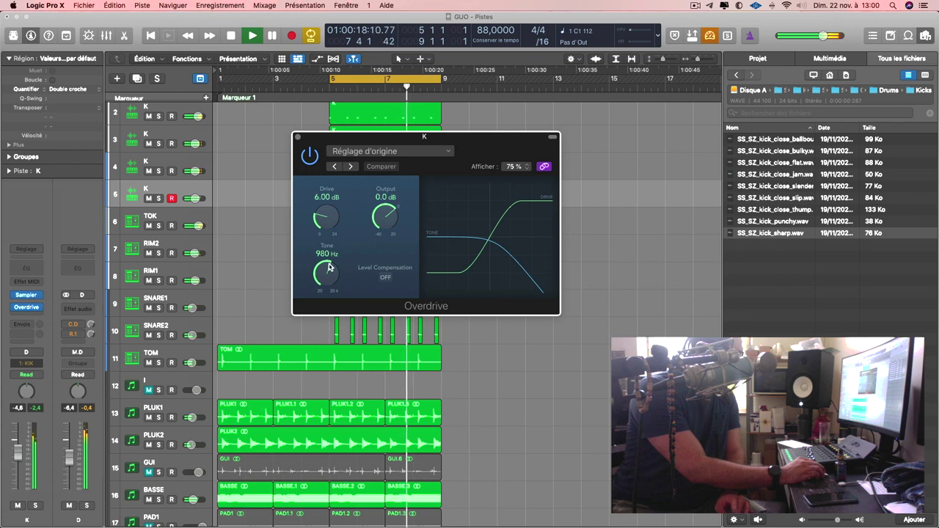
drag(329, 267, 328, 215)
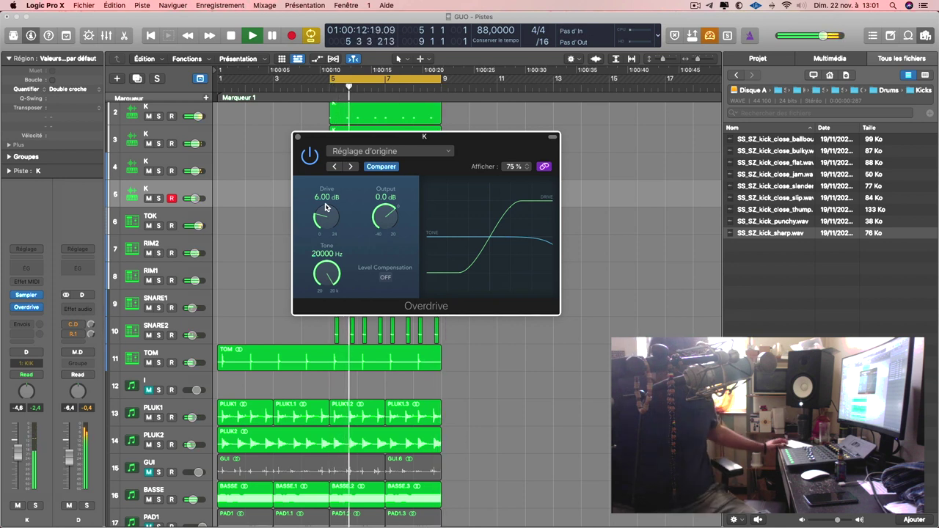
key(super+w)
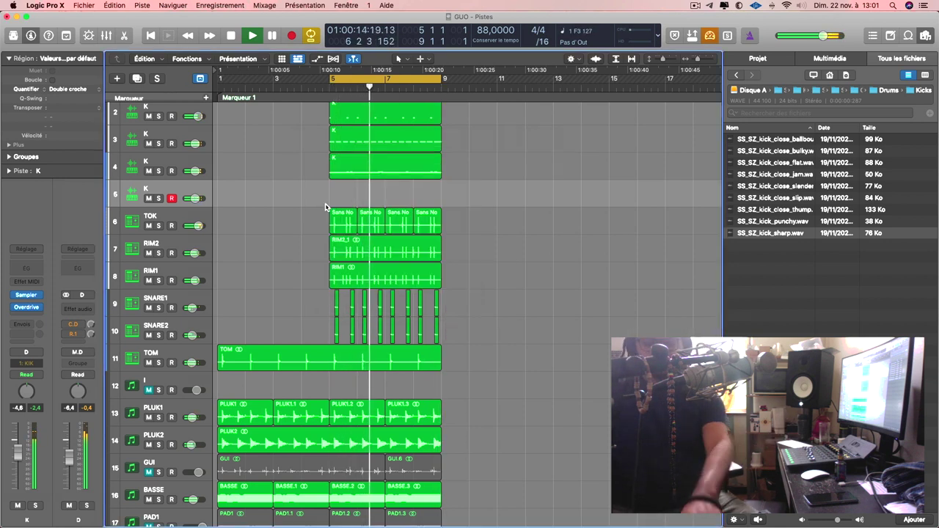
Step: Record a part on the fourth K track over the cycle from bar 5 to 9 and duplicate that track
key(r)
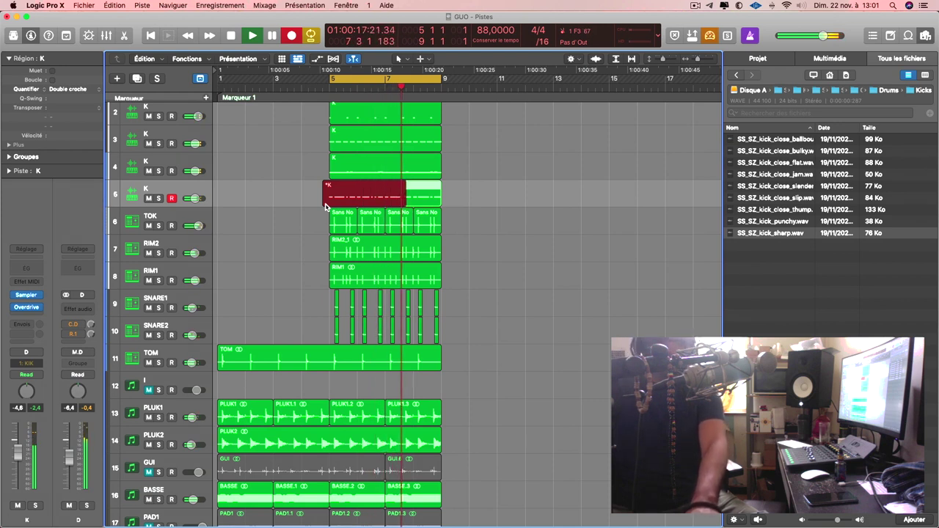
key(shift+r)
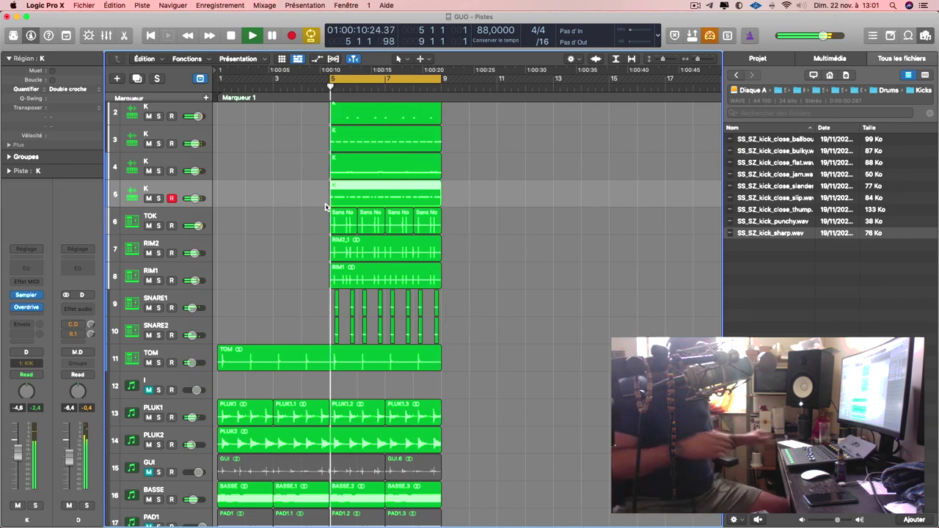
key(super+d)
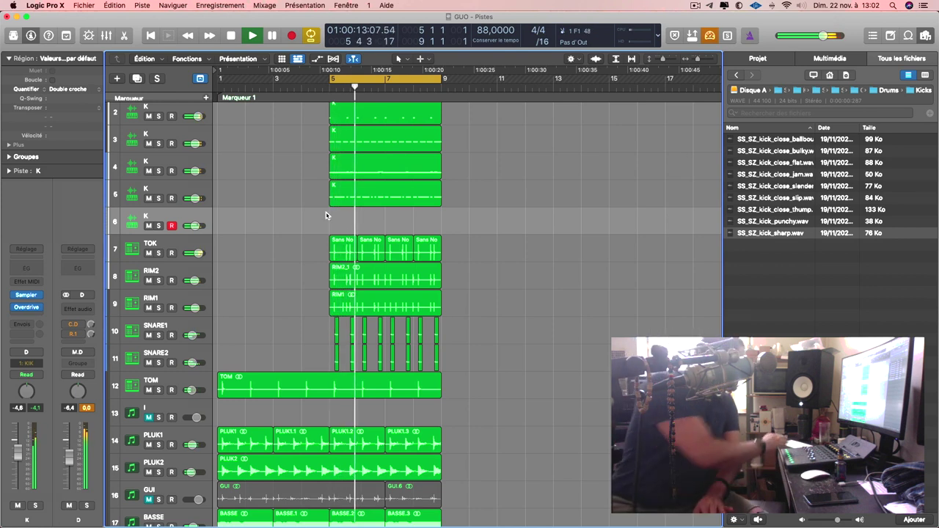
Step: Enable Filter 2 in the Sampler of the fifth K track and lower its cutoff to about 96 %
key(v)
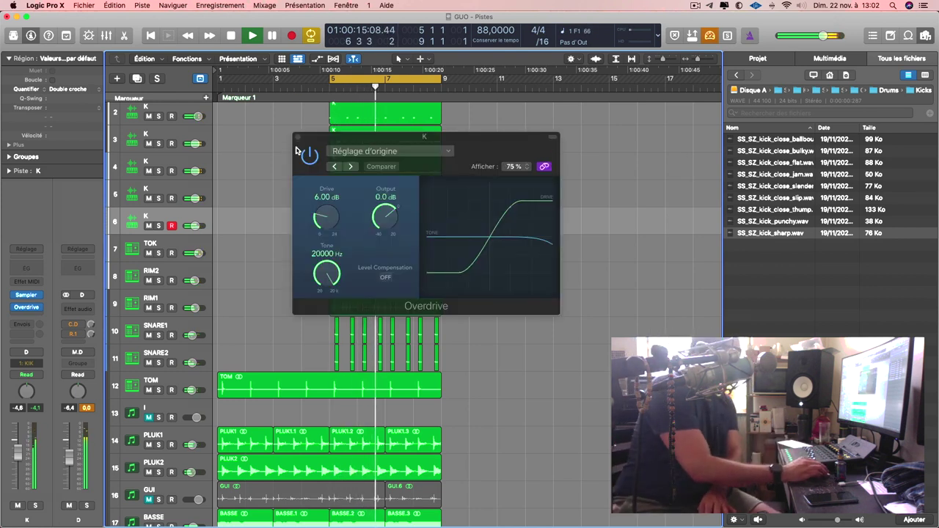
click(298, 136)
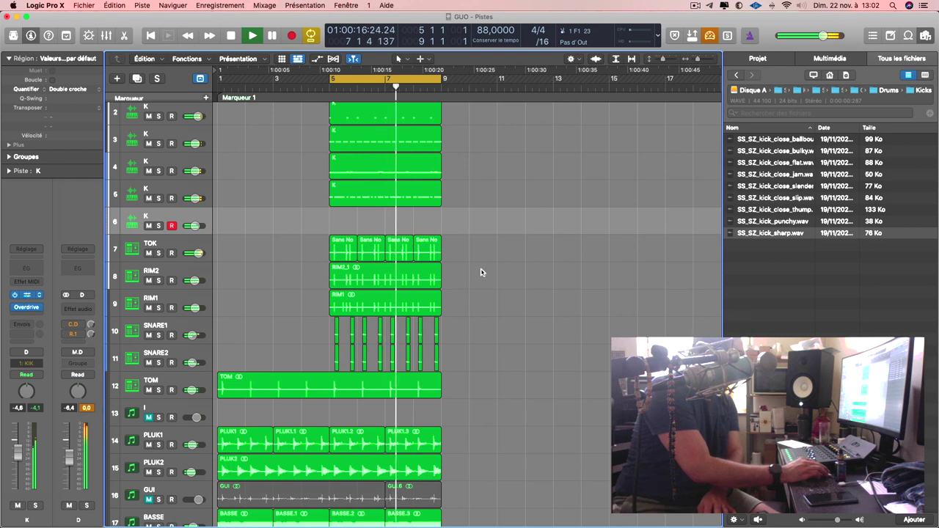
key(v)
drag(655, 170, 573, 120)
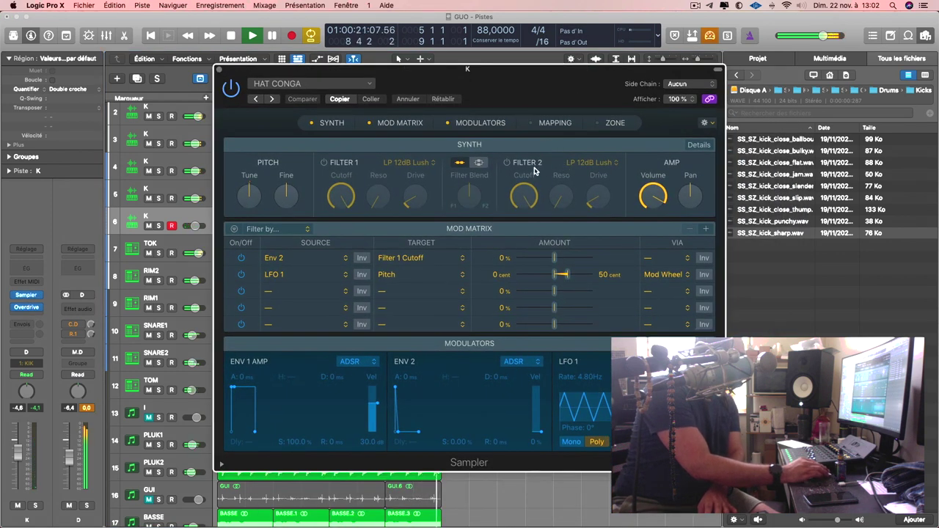
click(507, 163)
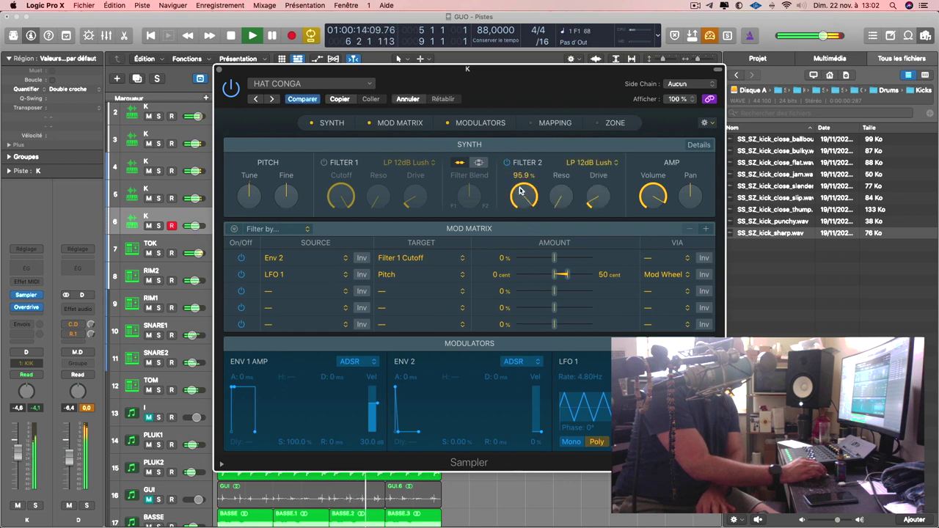
Step: Display the Sampler's key mapping and record a part on the fifth K track over the cycle from bar 5 to 9
click(554, 125)
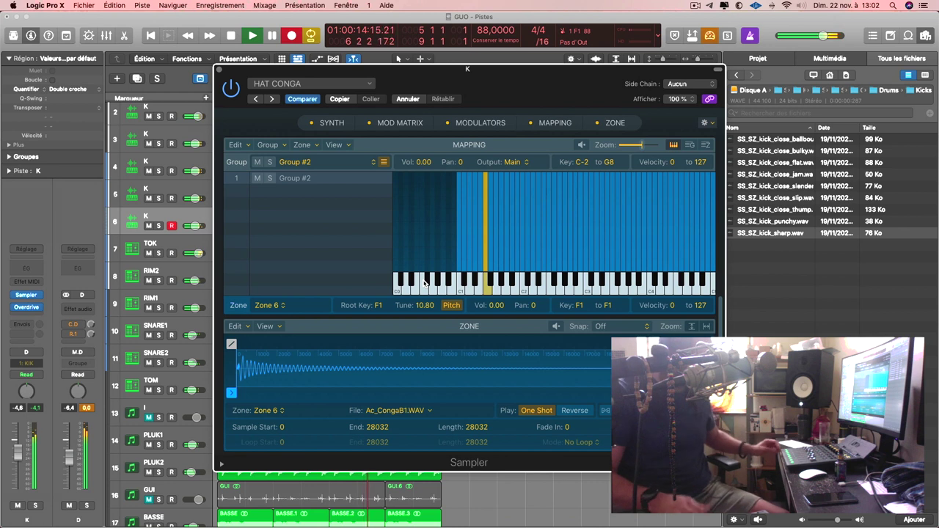
key(super+w)
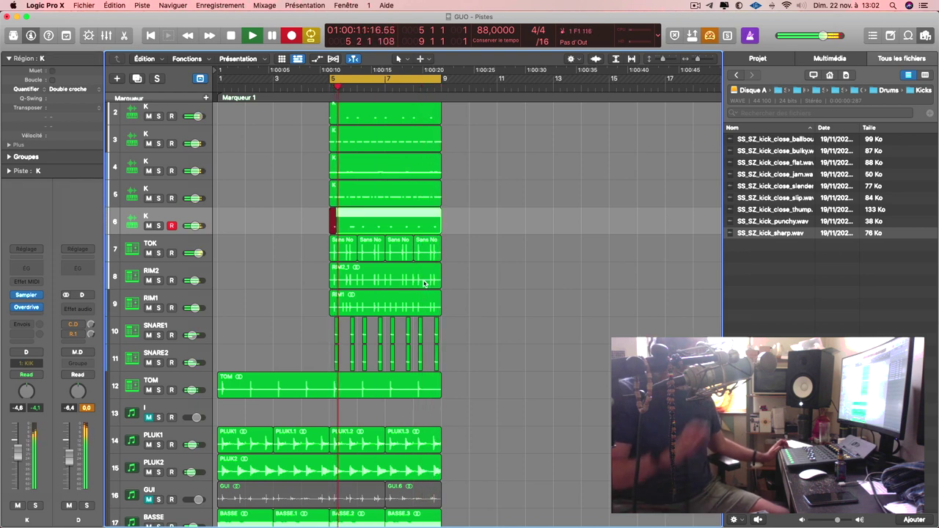
key(shift+r)
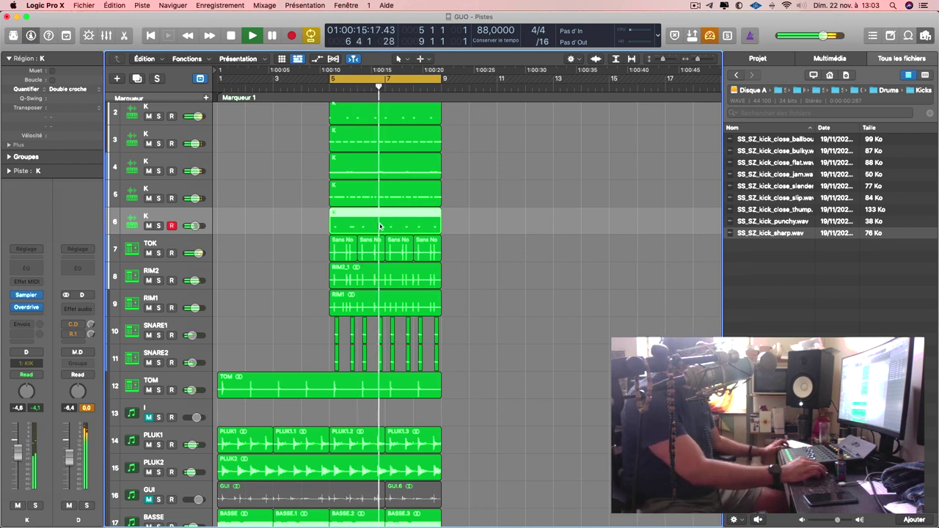
key(space)
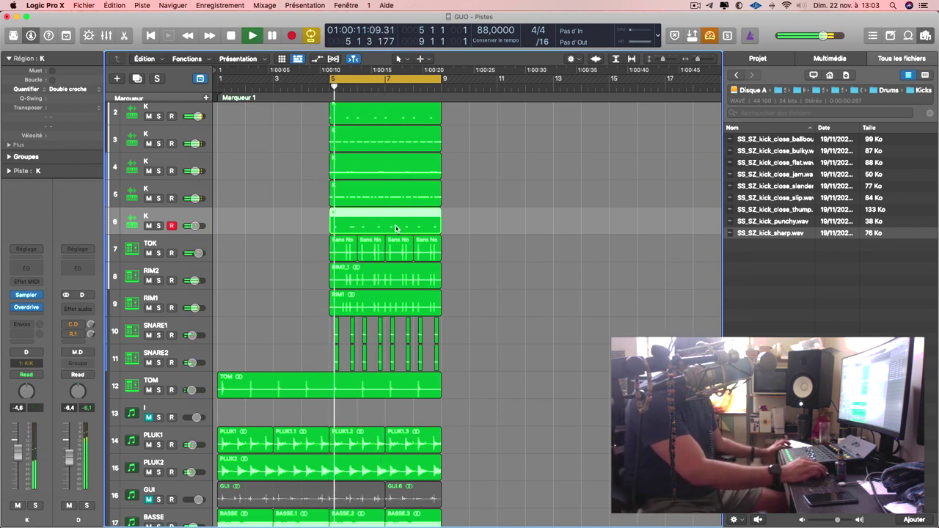
Step: Bounce the fifth K track's region in place as K_bip on a new track and delete the muted source region
right_click(397, 226)
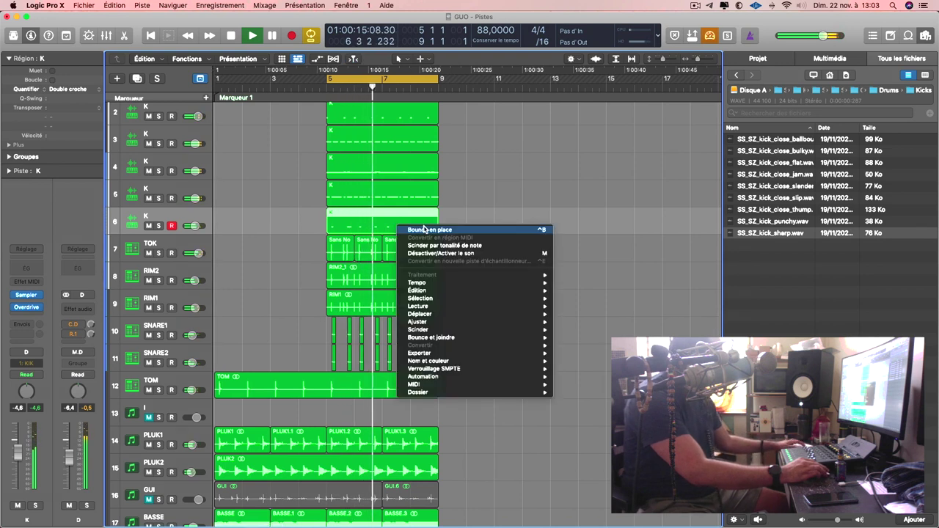
click(425, 230)
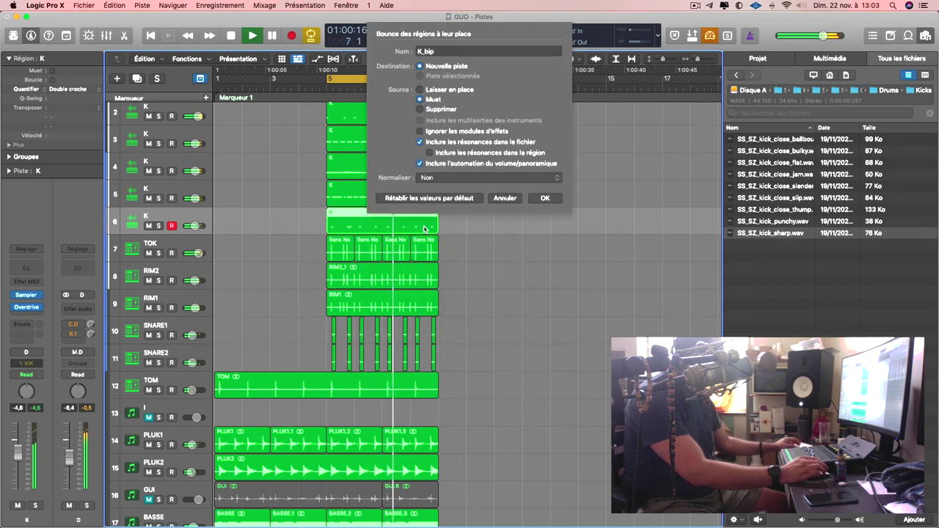
key(Return)
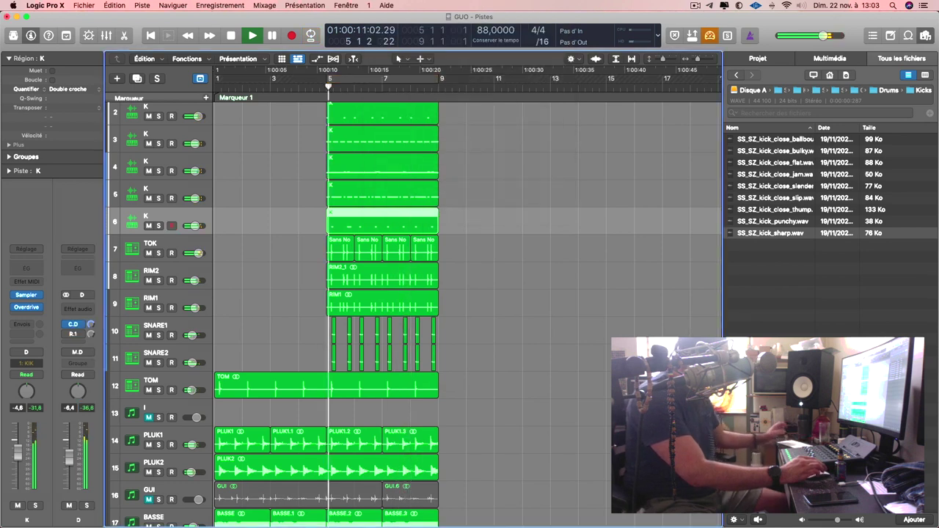
key(space)
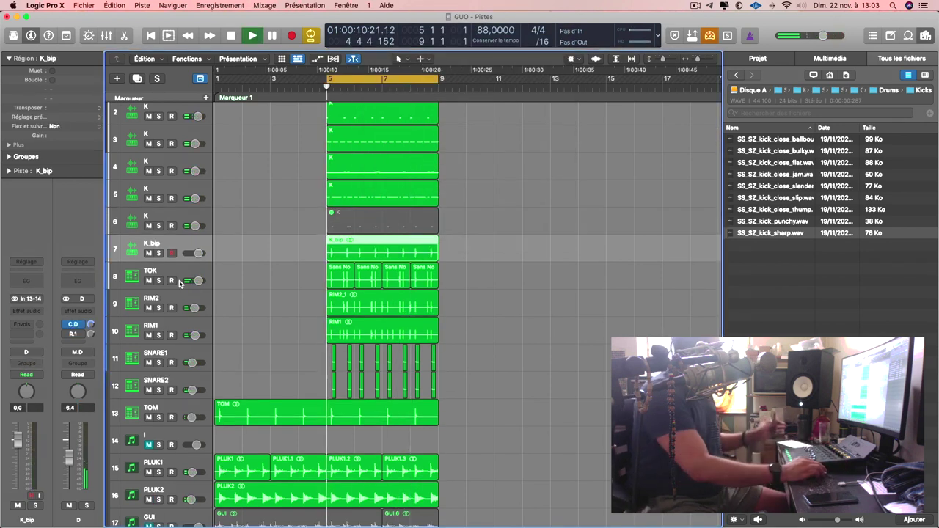
click(387, 222)
key(Delete)
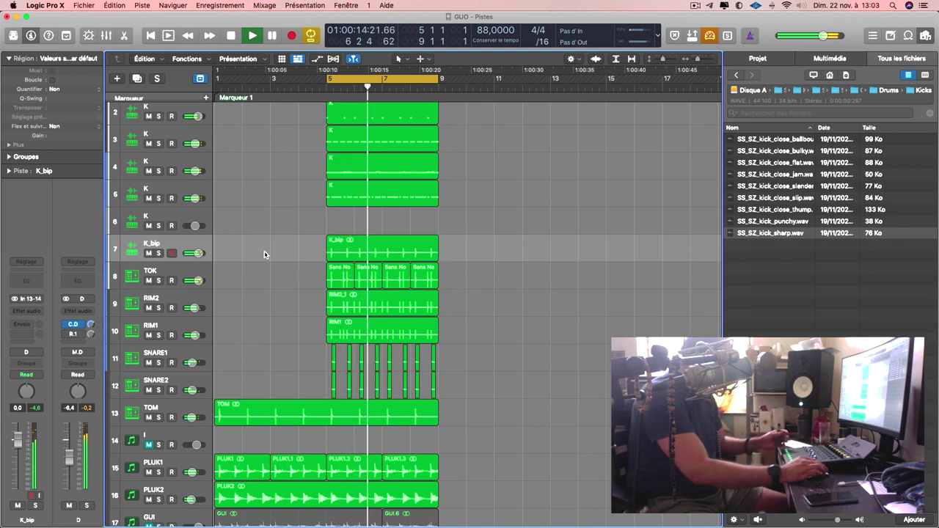
Step: Rename the bounced K_bip track as TY and mute the PLUK1 track
double_click(163, 242)
text(TY)
key(Return)
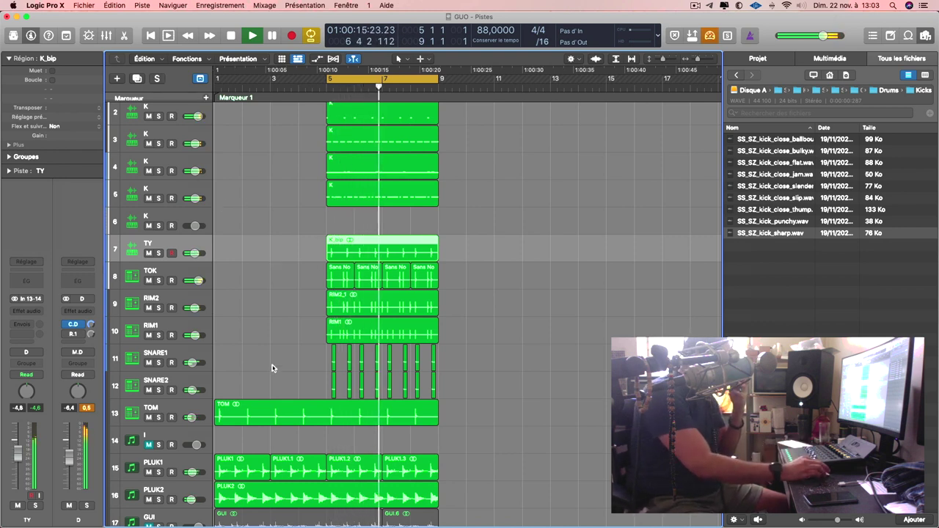
scroll(272, 367, down, 1)
click(148, 438)
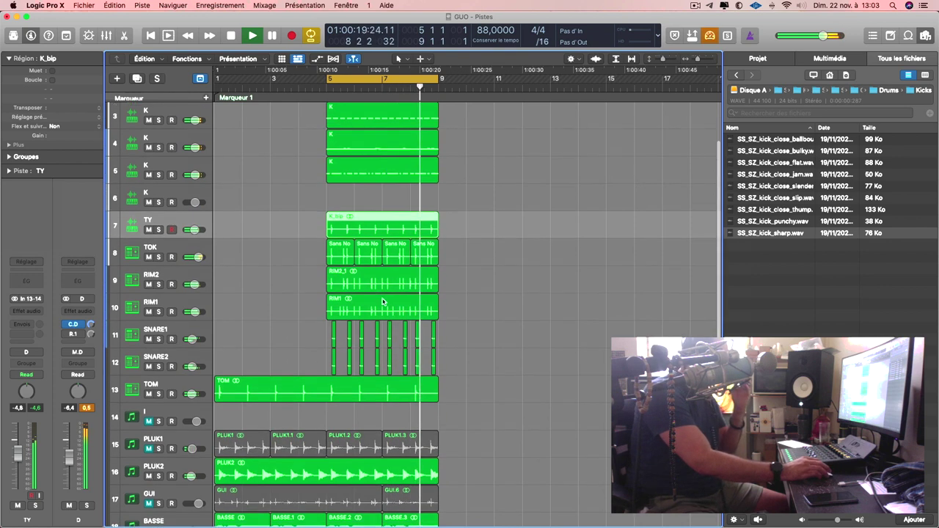
Step: Solo the second K track and insert a Channel EQ with its low shelf at 81 Hz boosted by 8.2 dB
key(super+Up)
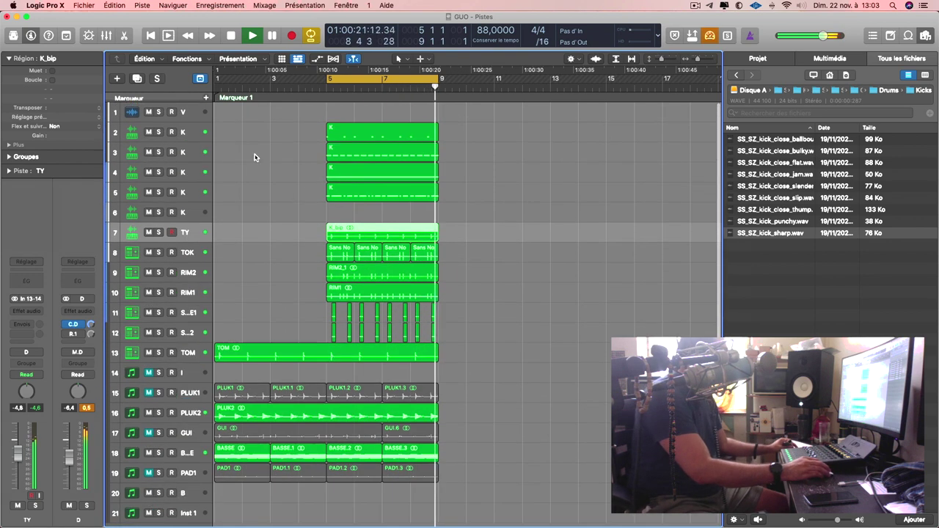
click(195, 153)
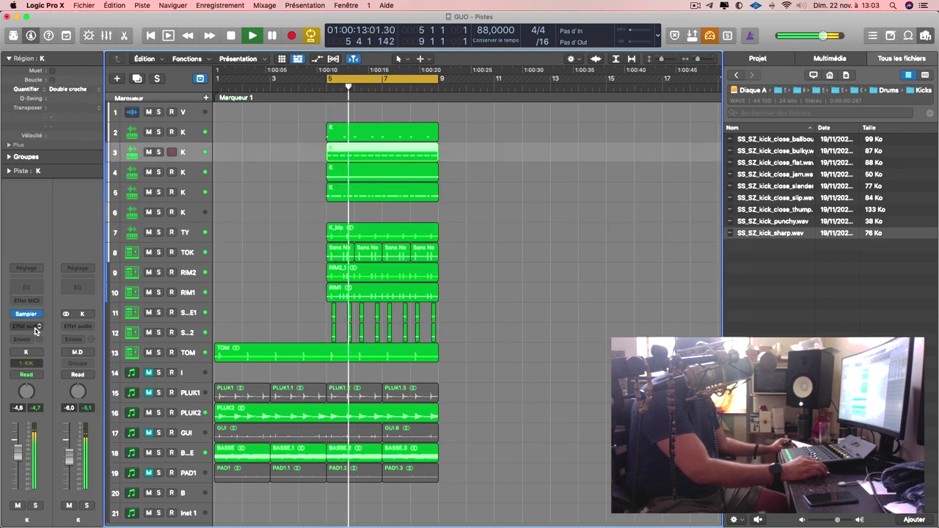
click(158, 153)
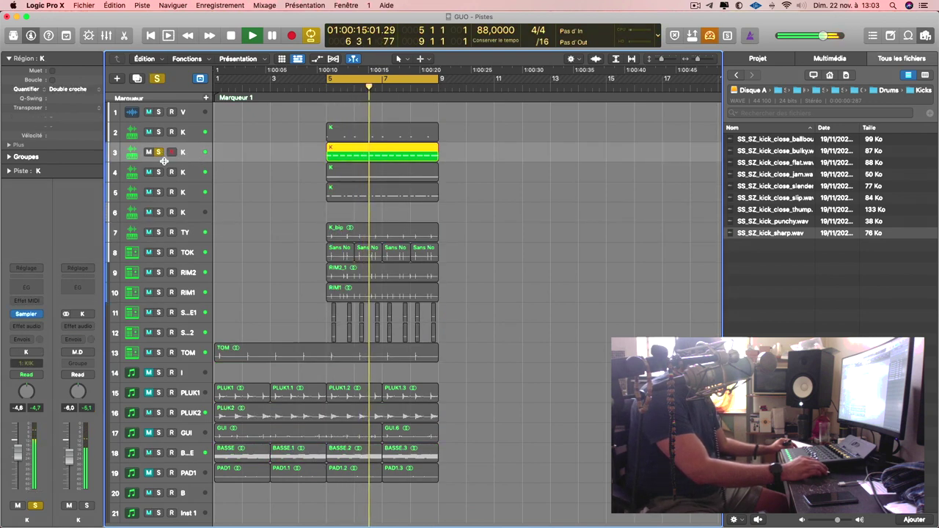
click(32, 289)
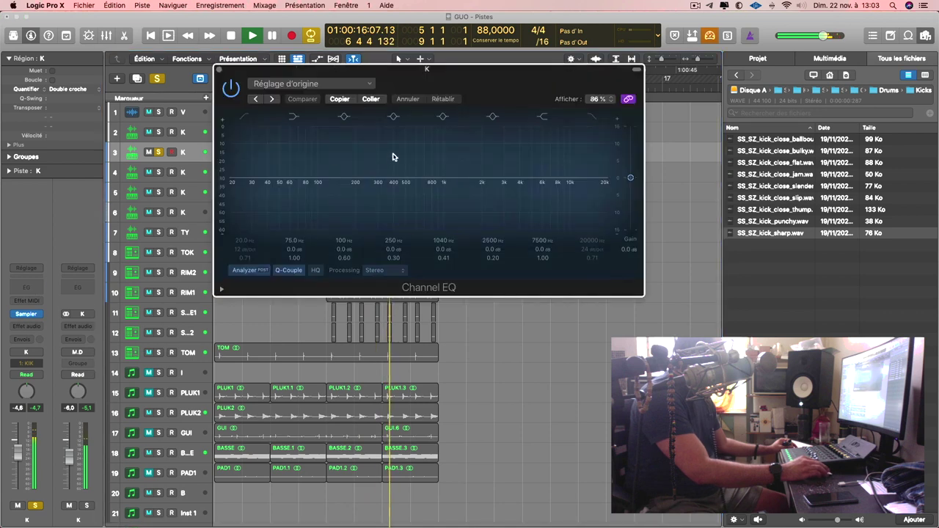
drag(311, 184, 304, 168)
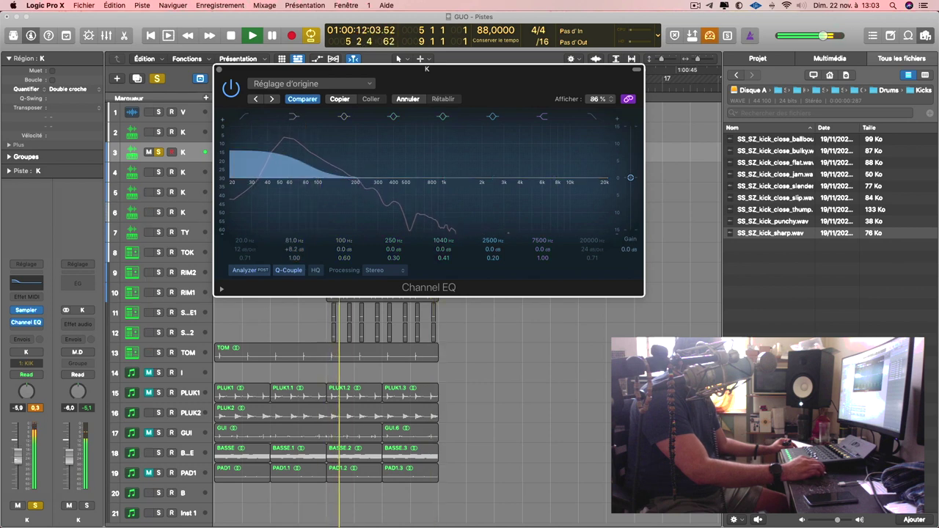
Step: In the Channel EQ, boost a peak band by 5.5 dB at 198 Hz and try a low high-cut frequency
key(super+w)
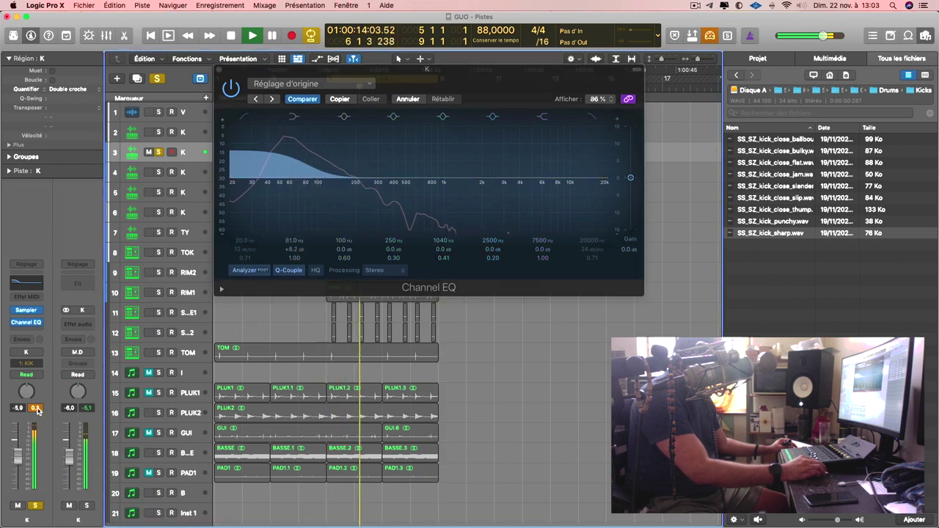
drag(398, 209, 383, 173)
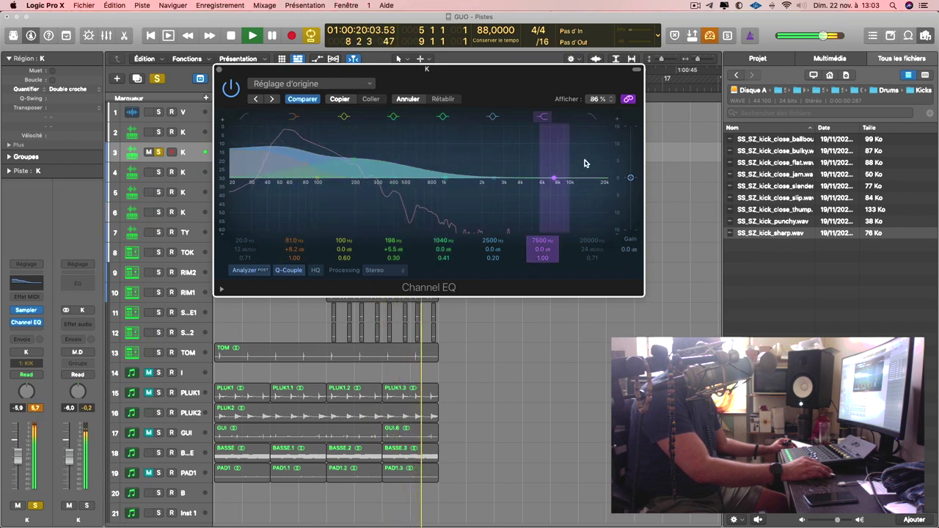
drag(591, 242, 590, 279)
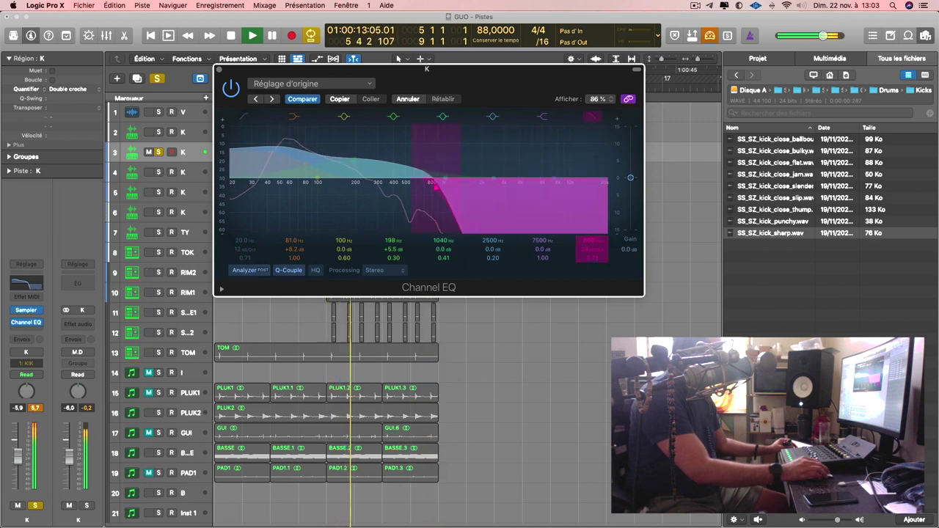
Step: Solo the first K track too, set the EQ's high cut to 9950 Hz and its high shelf to -8.6 dB at 7600 Hz
click(160, 156)
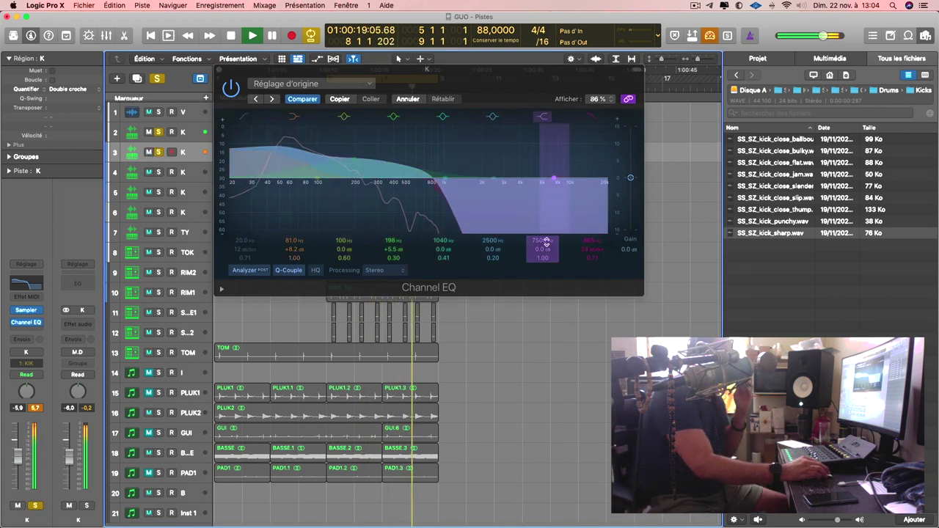
drag(592, 240, 591, 169)
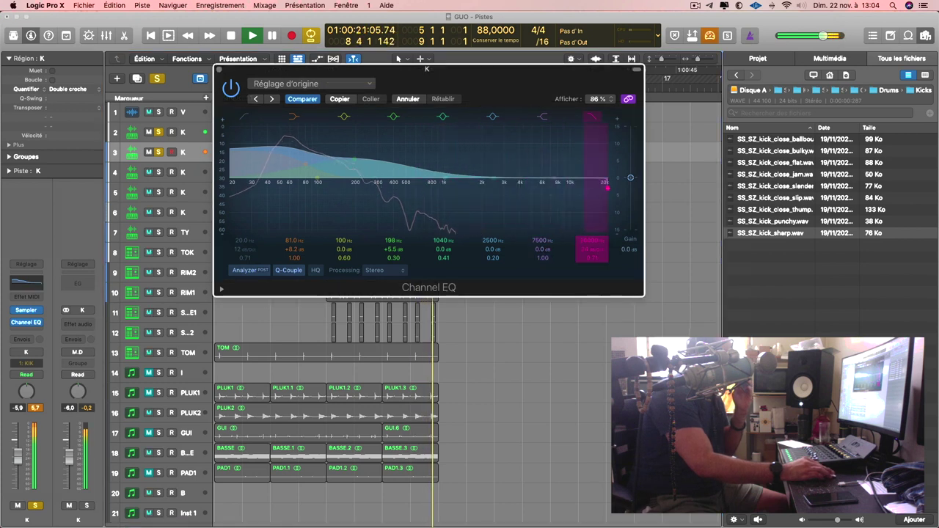
drag(591, 240, 592, 248)
drag(536, 219, 558, 198)
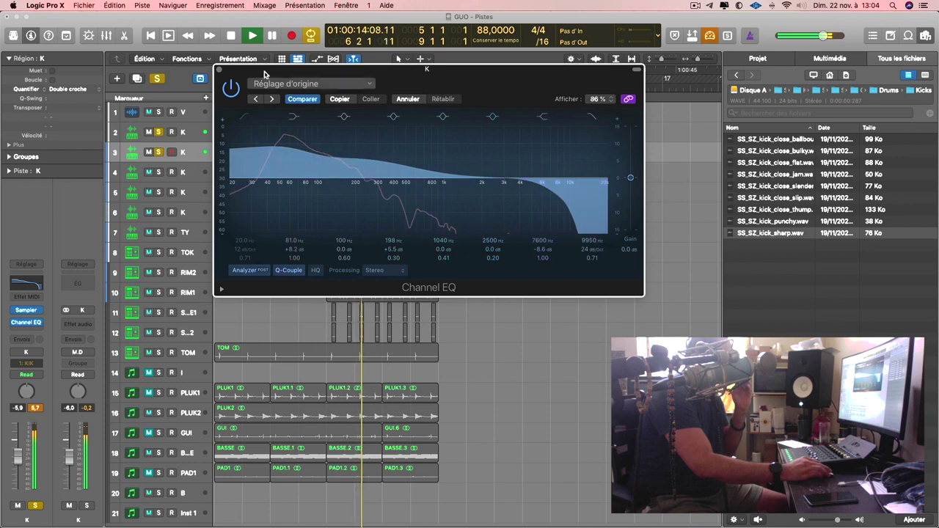
click(218, 69)
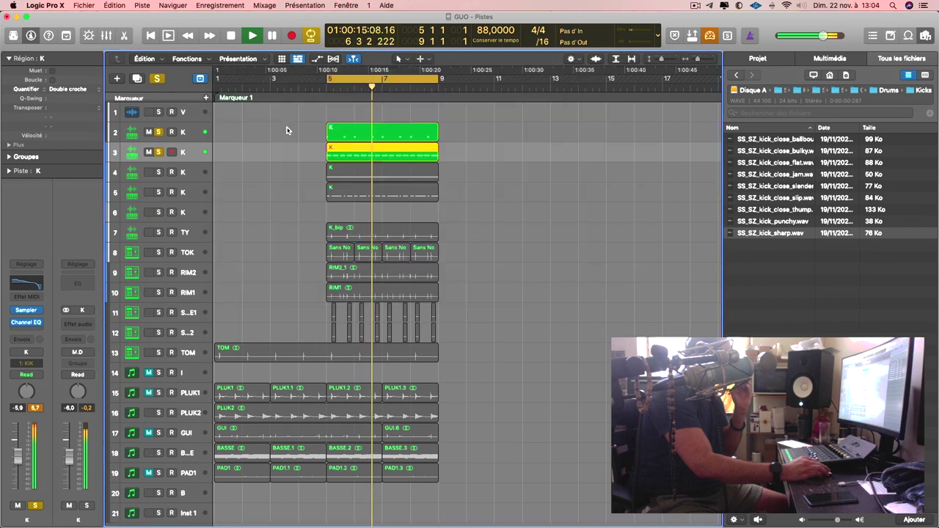
Step: Add the third and fourth K tracks, TY, TOK, RIM2, RIM1, both snare tracks and TOM to the soloed tracks one by one
click(192, 135)
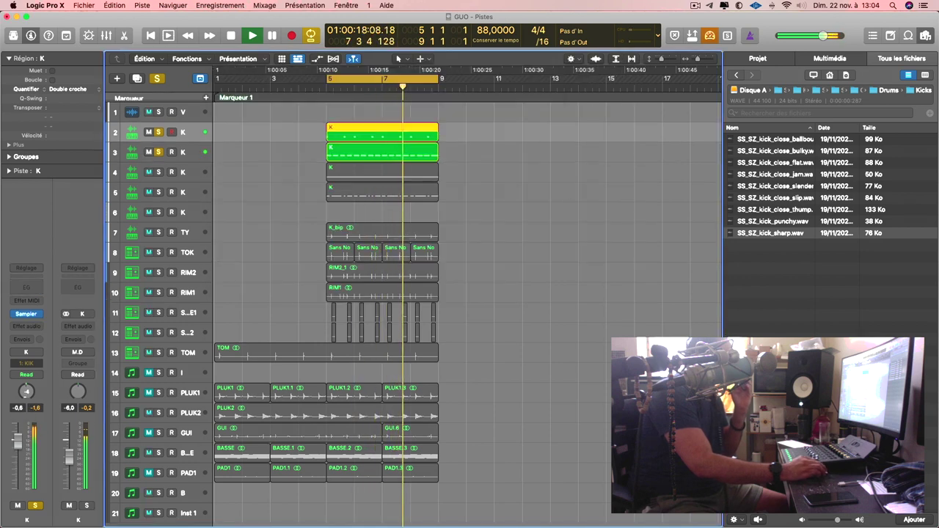
click(159, 173)
click(159, 192)
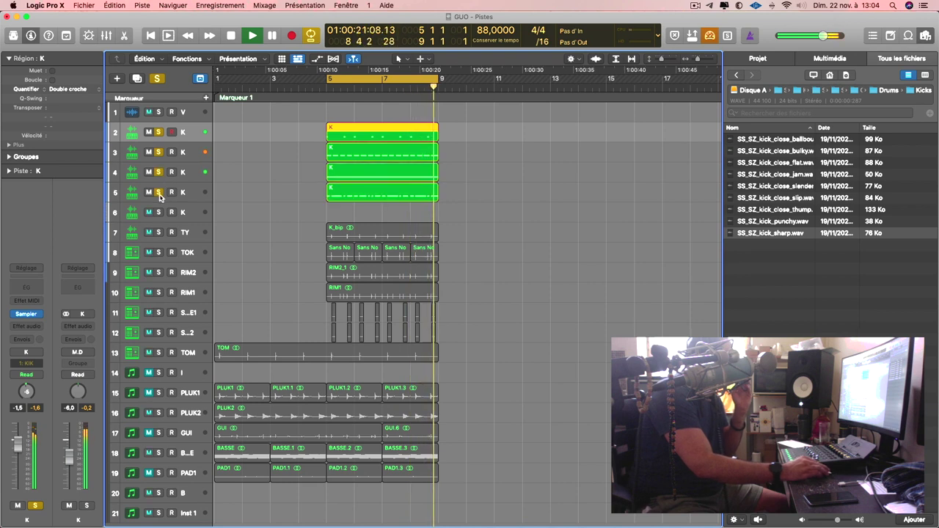
click(158, 233)
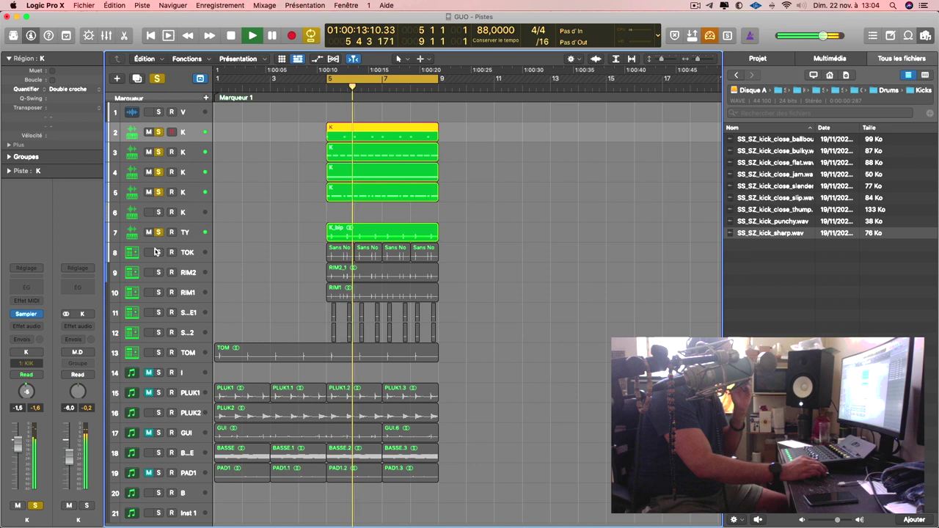
click(159, 252)
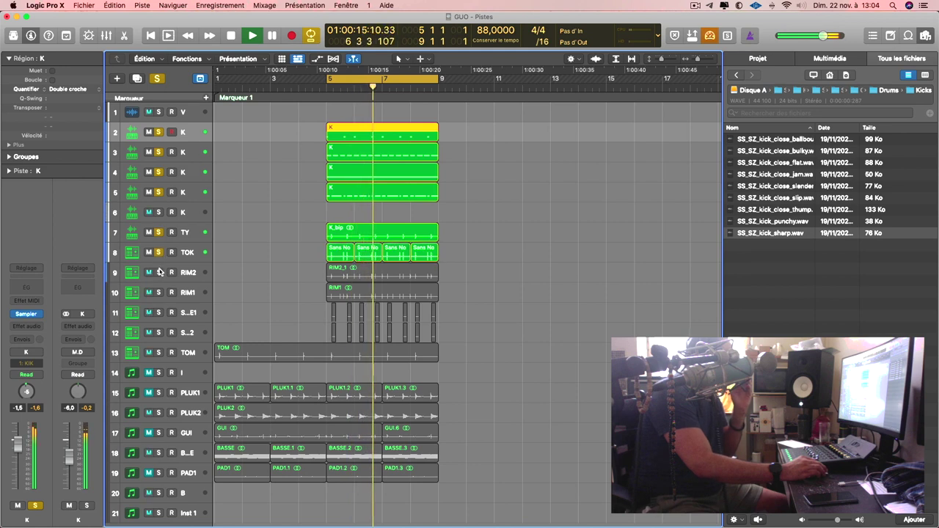
click(159, 272)
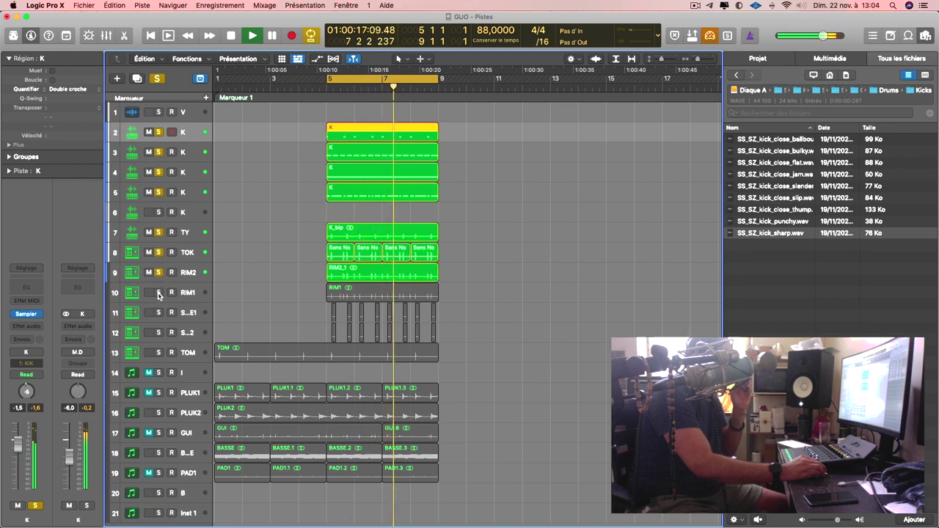
click(159, 293)
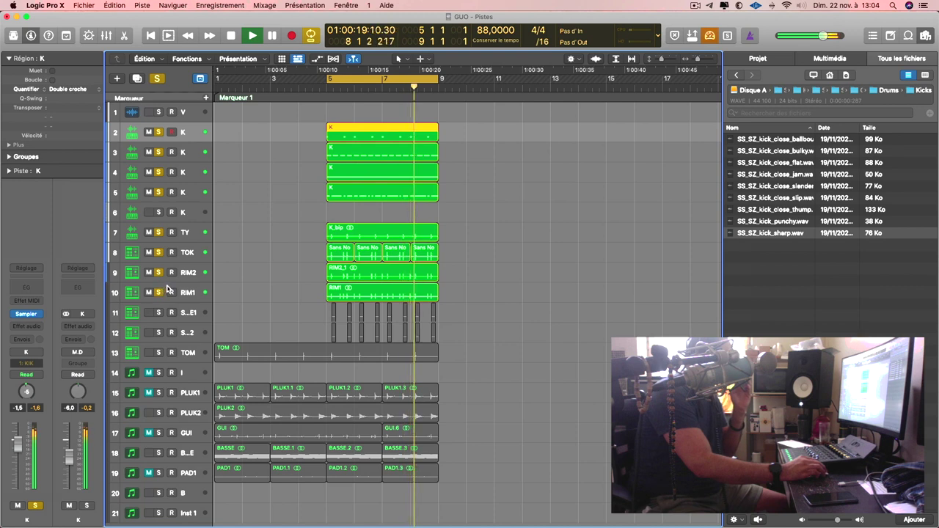
click(159, 313)
click(158, 333)
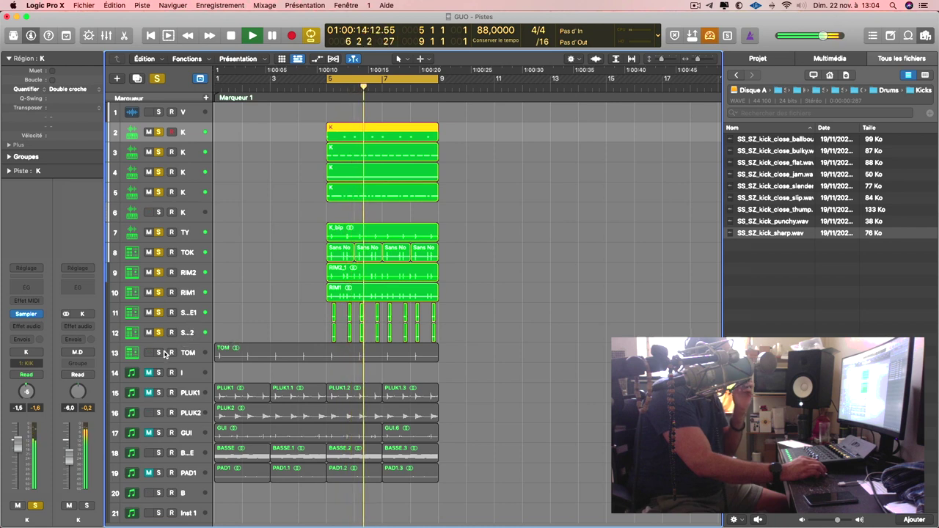
click(160, 353)
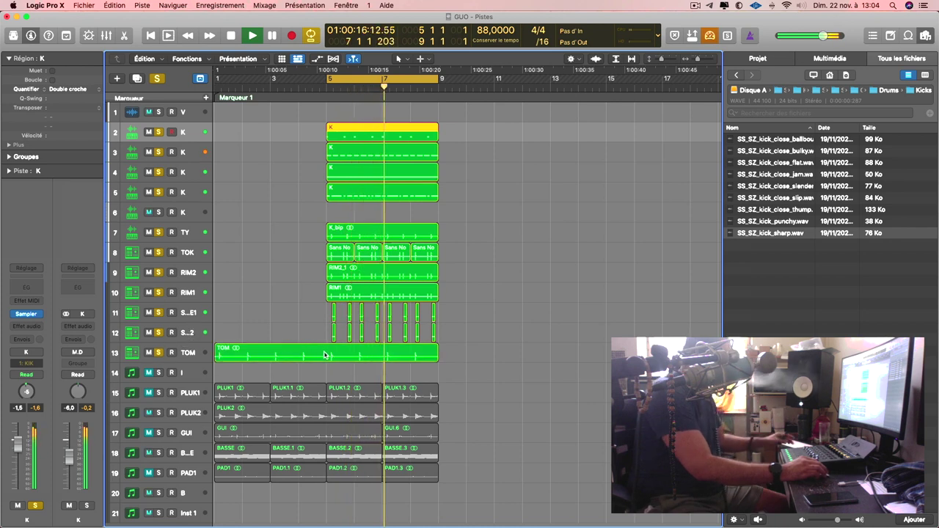
Step: Split the TOM region at bar 5 and delete the part before it
drag(326, 354, 433, 360)
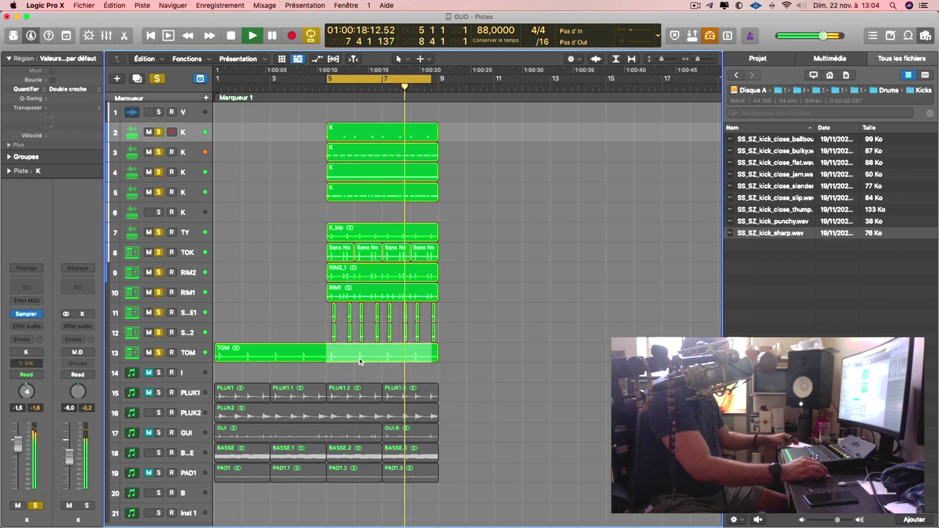
drag(330, 355, 217, 355)
click(317, 354)
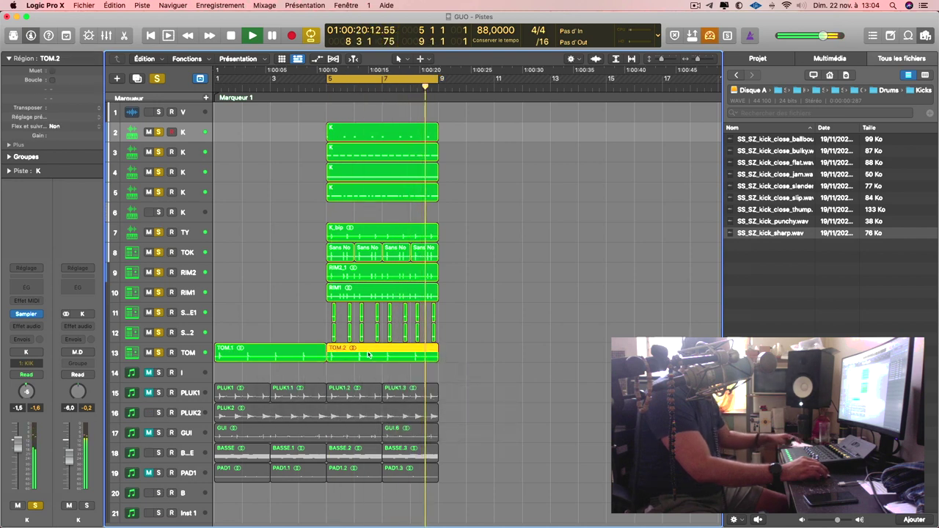
key(Delete)
Step: Select all the percussion regions, fit the cycle to bars 5 to 9 and save the project
drag(456, 363, 336, 137)
key(space)
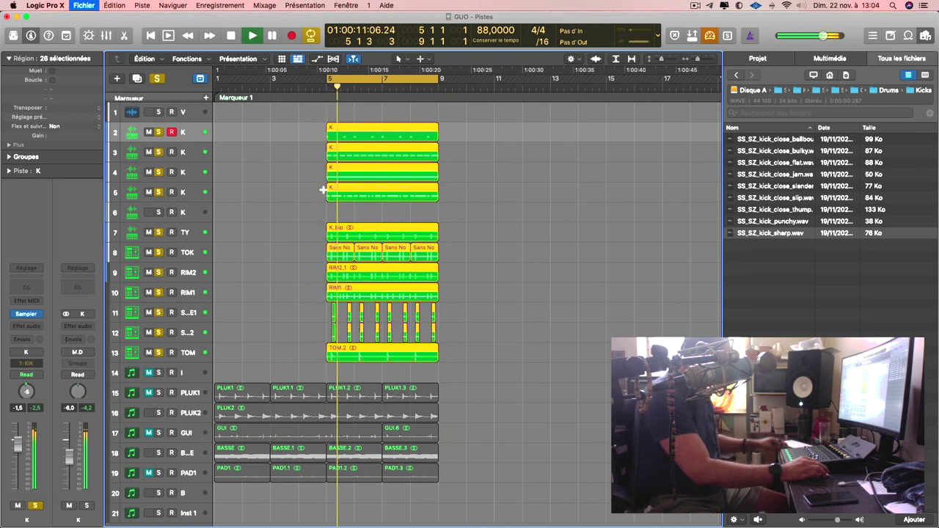
key(super+s)
key(super+Up)
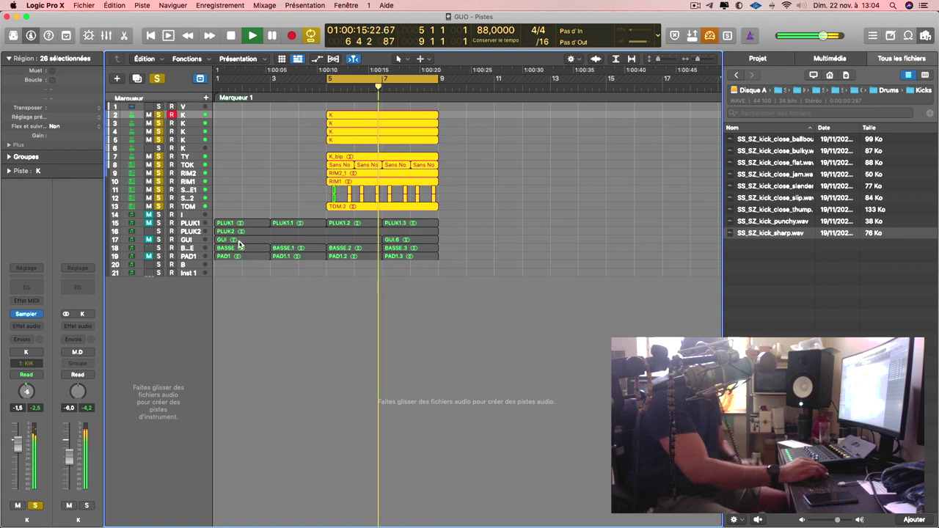
Step: Audition BASSE with the soloed percussion, then drop it and solo PLUK1 and PLUK2 instead
click(159, 248)
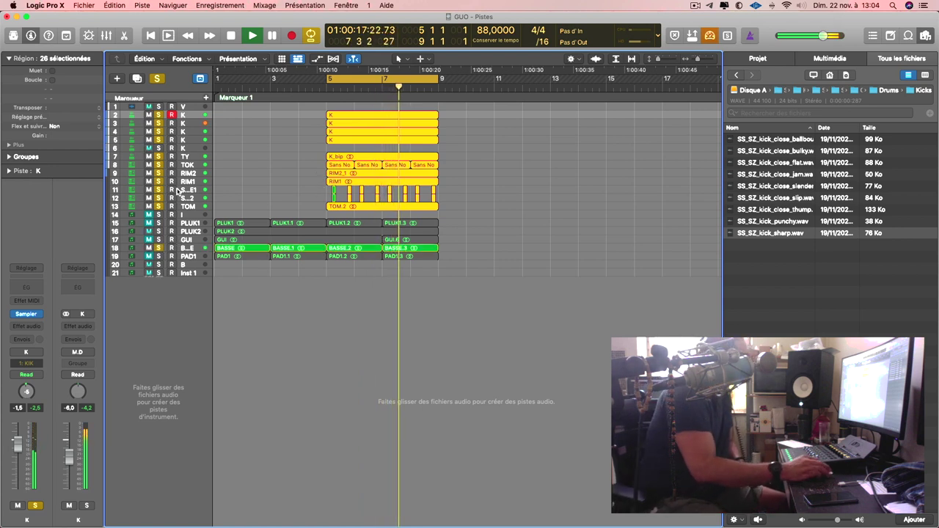
click(159, 249)
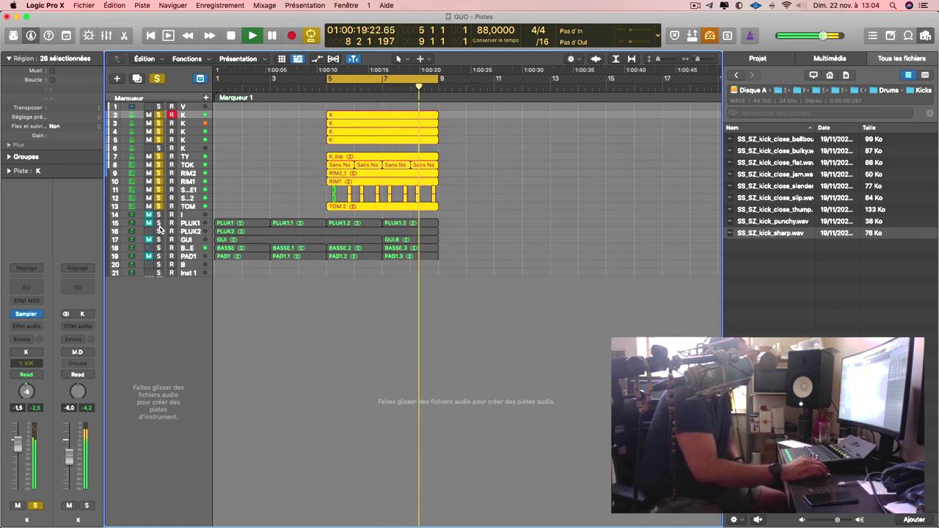
click(158, 224)
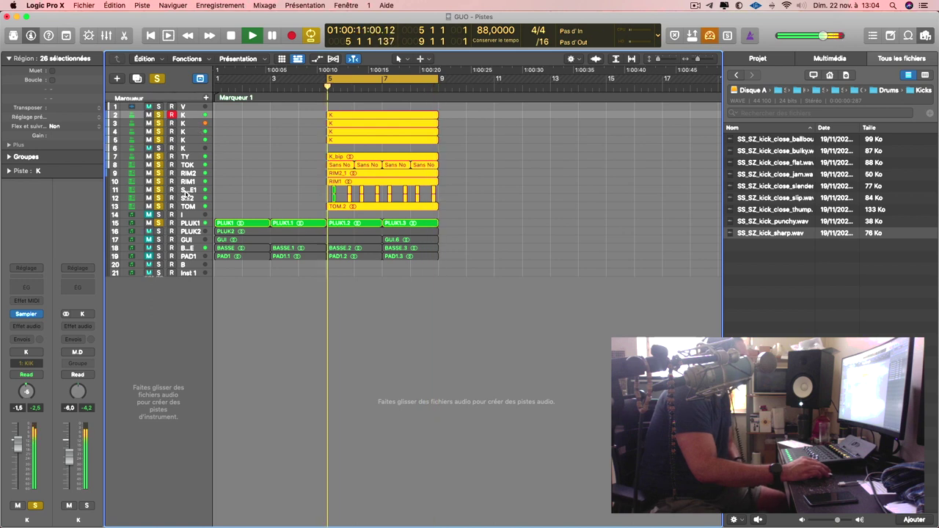
click(158, 232)
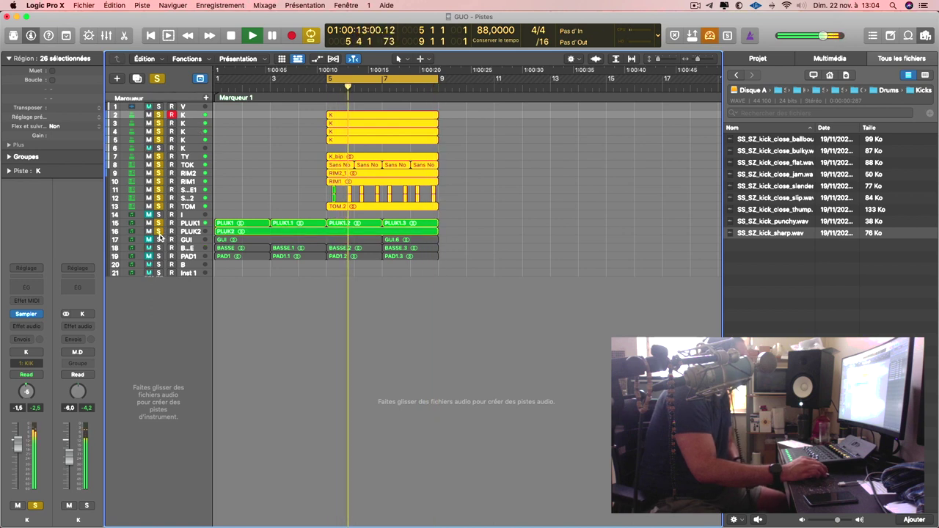
Step: Clear all the solos and record a part on the fifth K track from bar 6 to bar 9
click(189, 149)
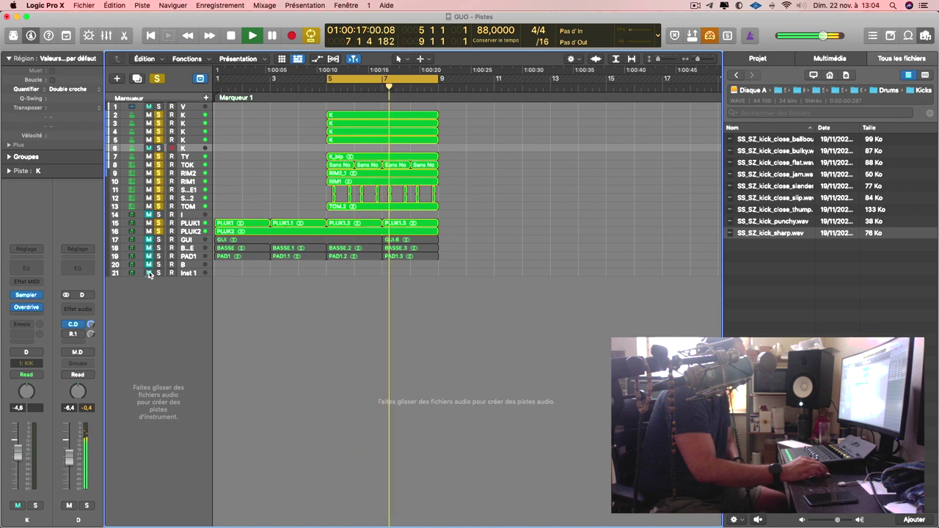
key(ctrl+alt+super+s)
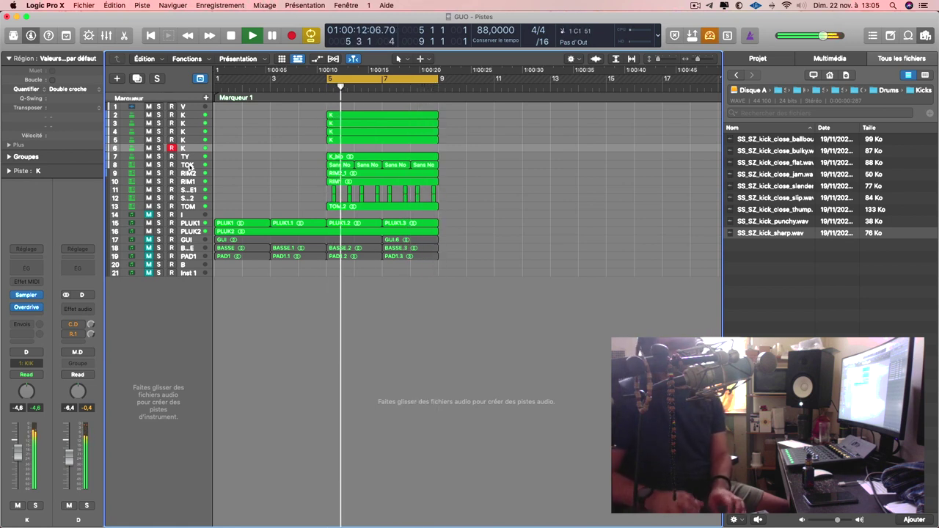
key(r)
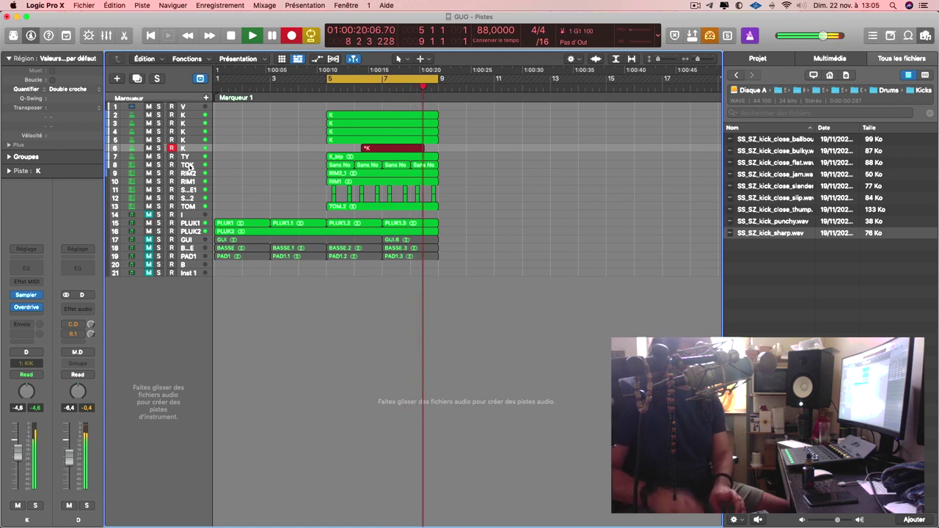
key(space)
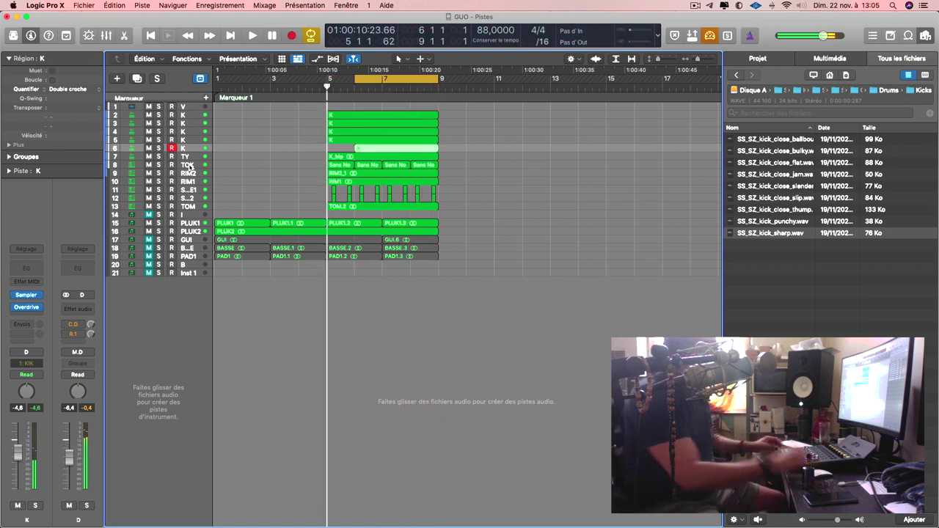
Step: Set the quantization of the fifth K track's new region to Non and play the region back
key(space)
key(super+Down)
key(super+Right)
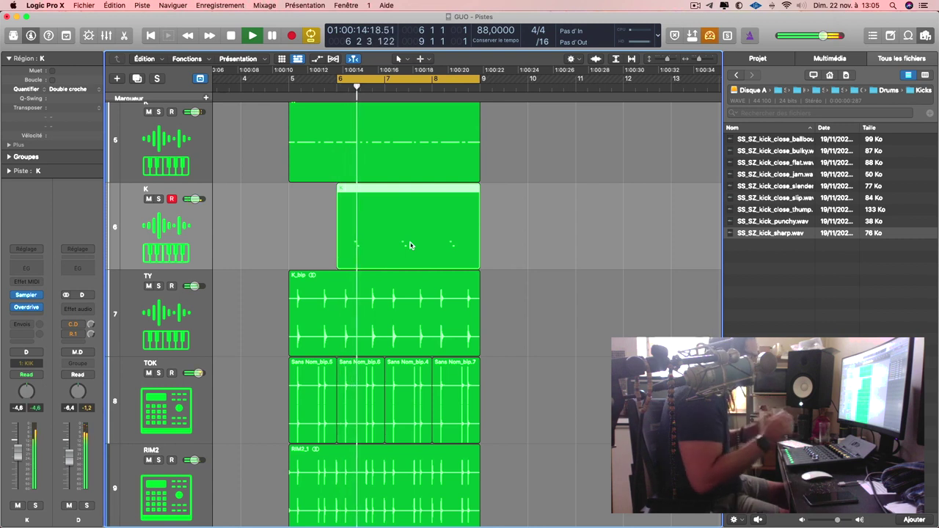
key(space)
click(80, 90)
click(66, 47)
key(space)
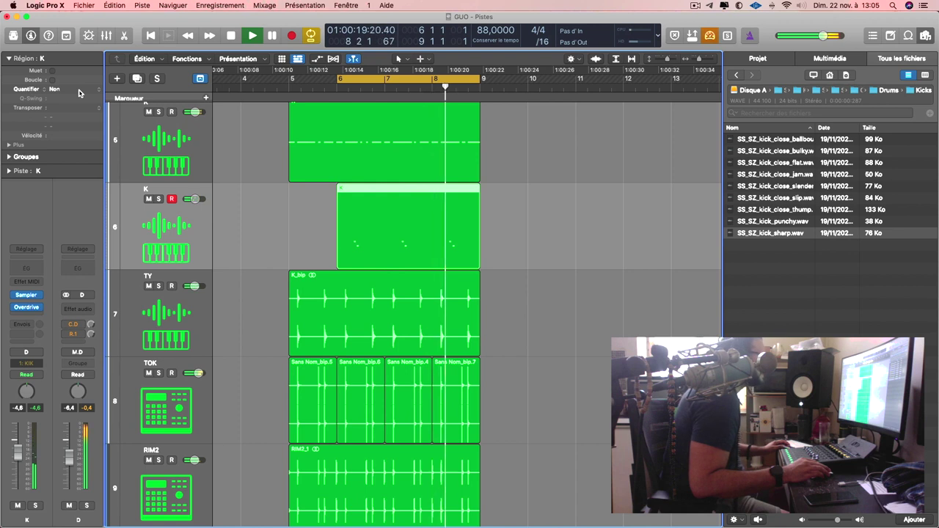
click(379, 92)
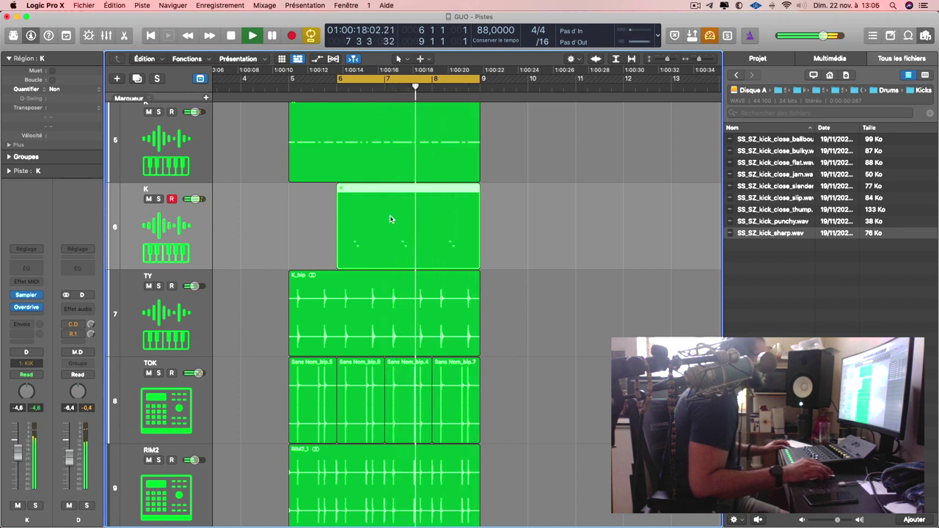
Step: Divide the fifth K track's region into one-bar pieces, copy one to bar 5 and select all four pieces
drag(387, 222, 326, 235)
click(434, 230)
drag(408, 237, 348, 244)
shift+click(460, 229)
Step: Bounce the four selected K regions in place as TOM2 on a new track and delete the muted source regions
right_click(461, 228)
click(488, 225)
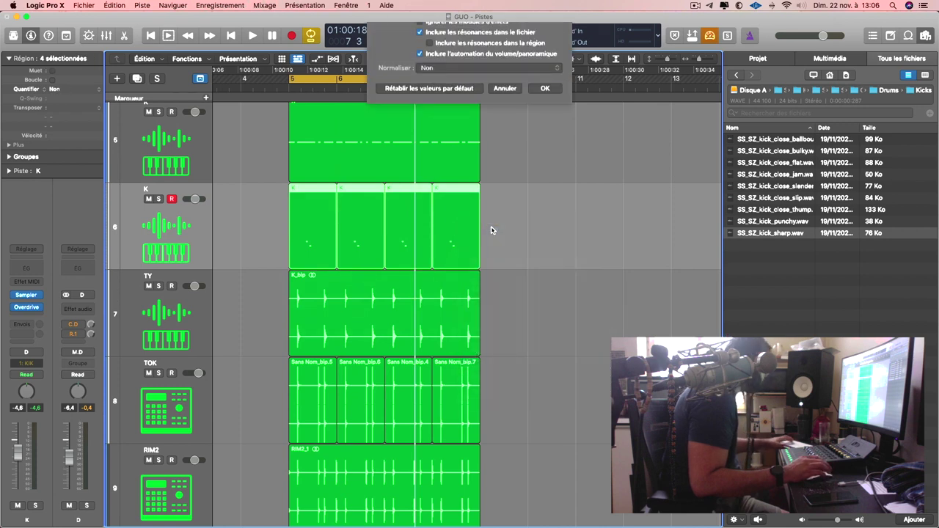
text(TOM2)
key(Return)
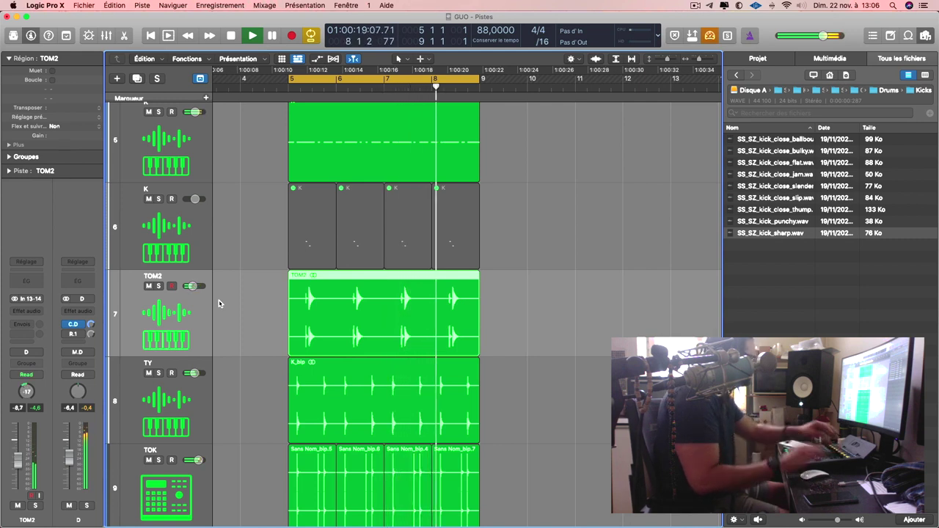
click(309, 229)
key(Delete)
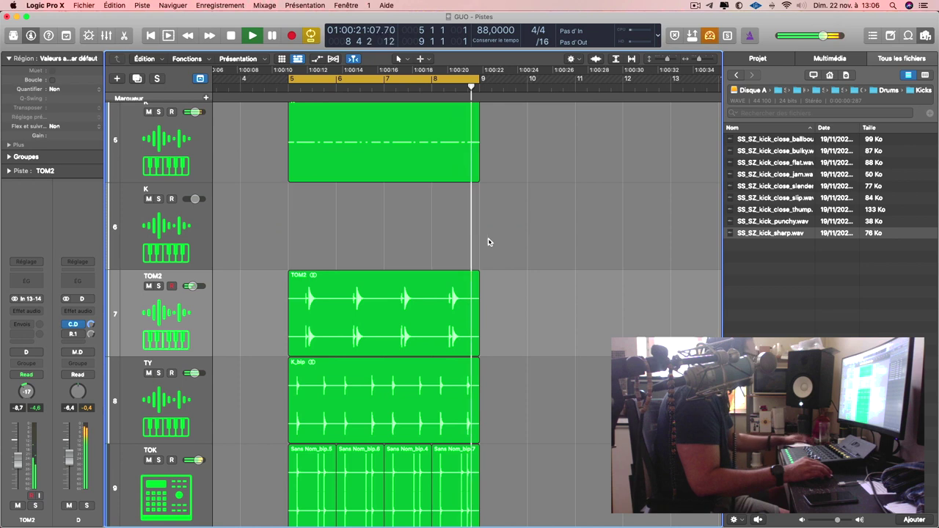
Step: Solo the fourth K track in the full arrangement
ctrl+alt+click(463, 249)
ctrl+alt+click(463, 249)
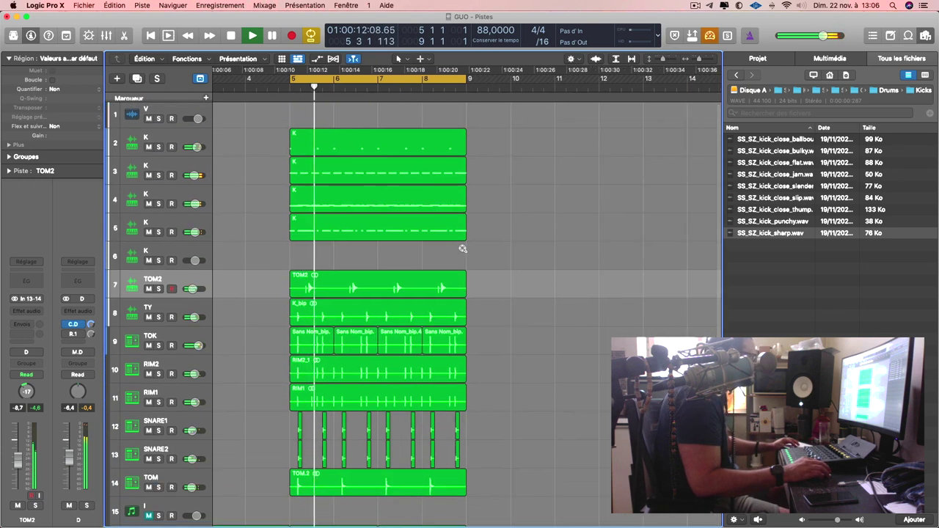
click(158, 232)
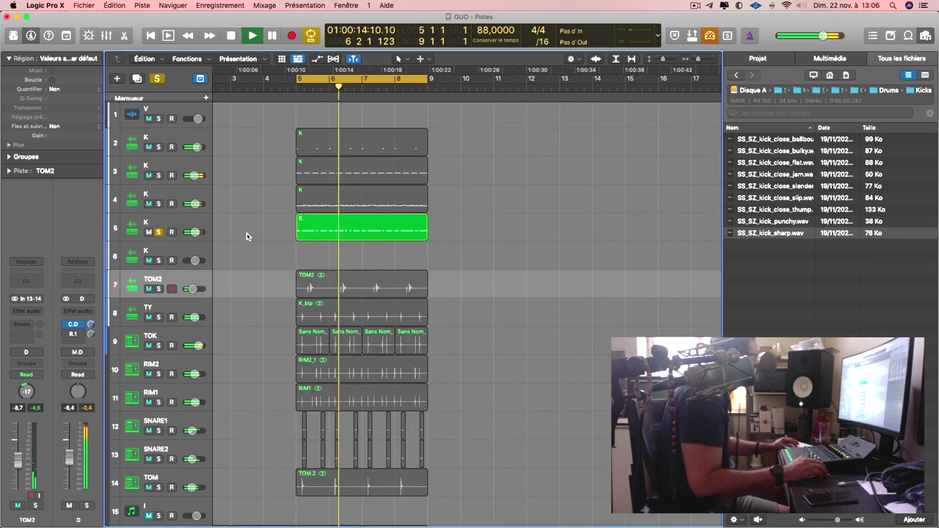
Step: Bounce the soloed K region on track 5 in place as RIM and delete the source region with its track
right_click(314, 231)
click(336, 233)
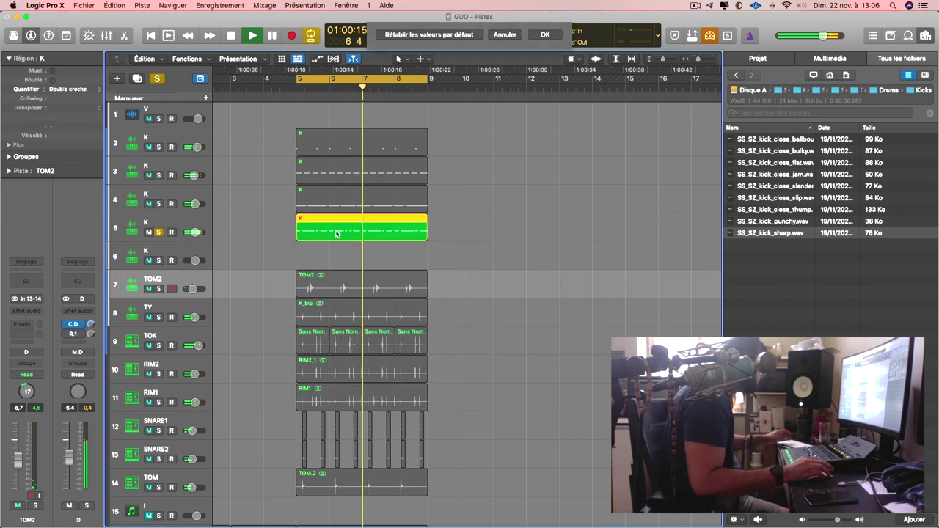
text(RIM)
key(Return)
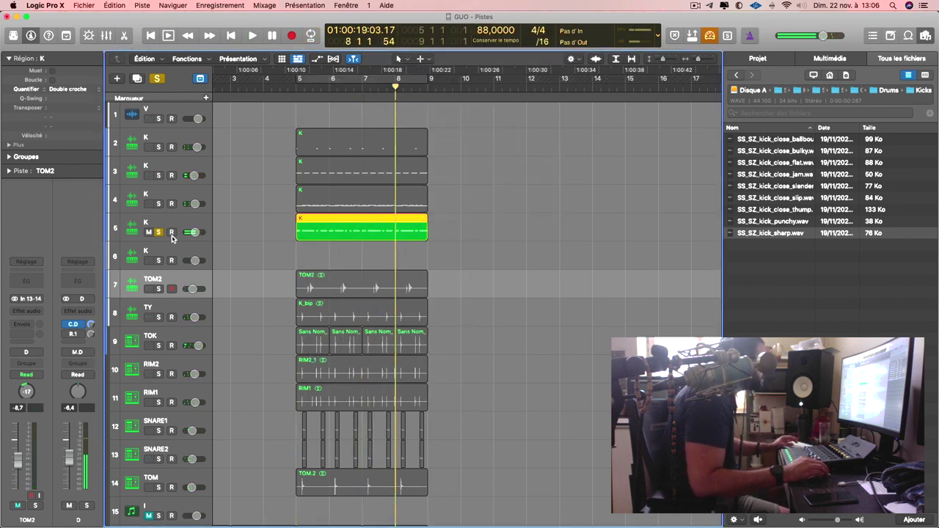
click(197, 239)
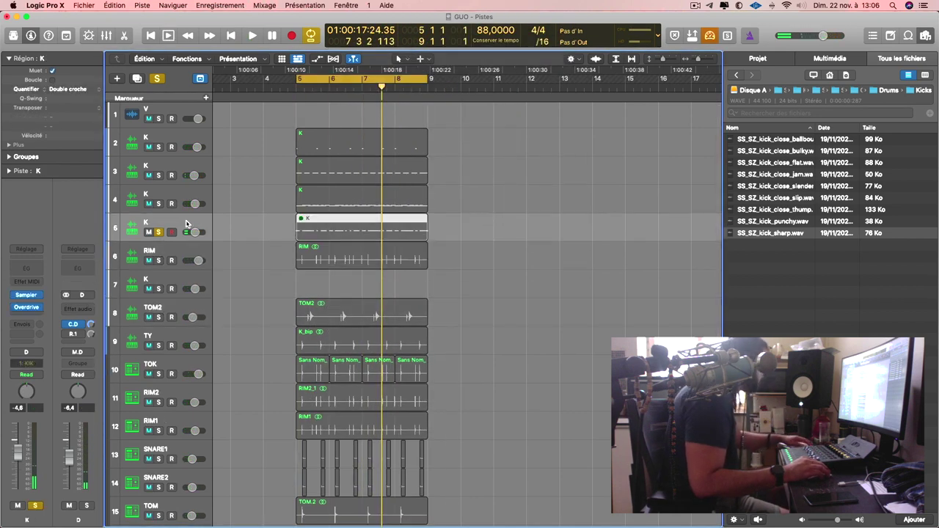
key(Delete)
key(Delete)
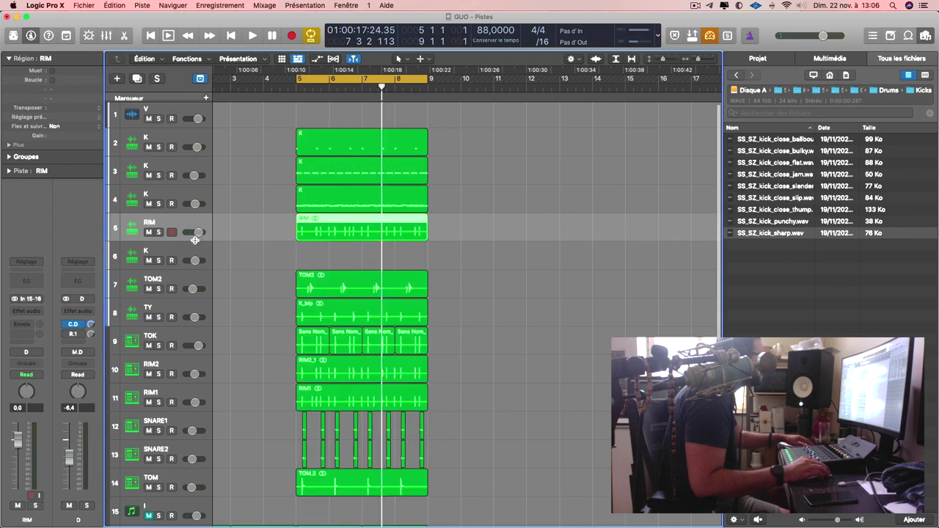
Step: Solo the K track directly above RIM and play back its region
click(196, 250)
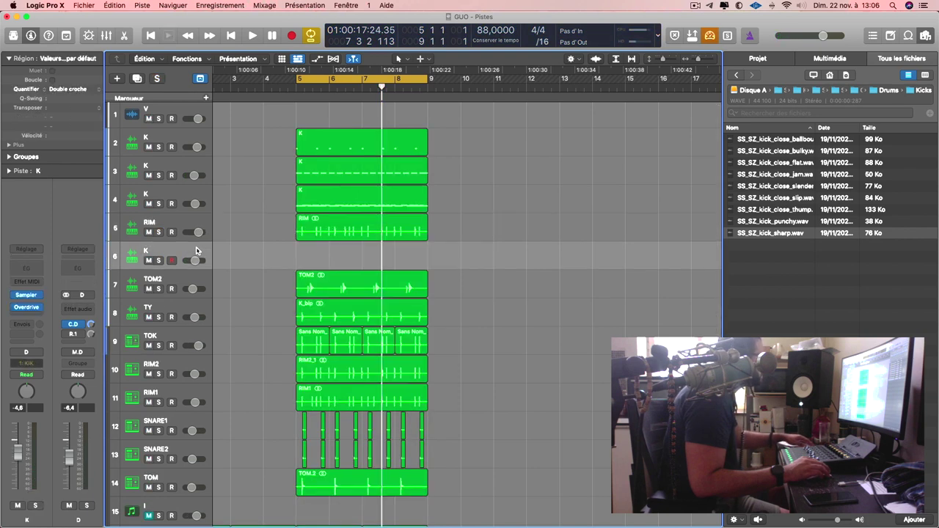
click(182, 202)
click(159, 203)
click(171, 203)
key(space)
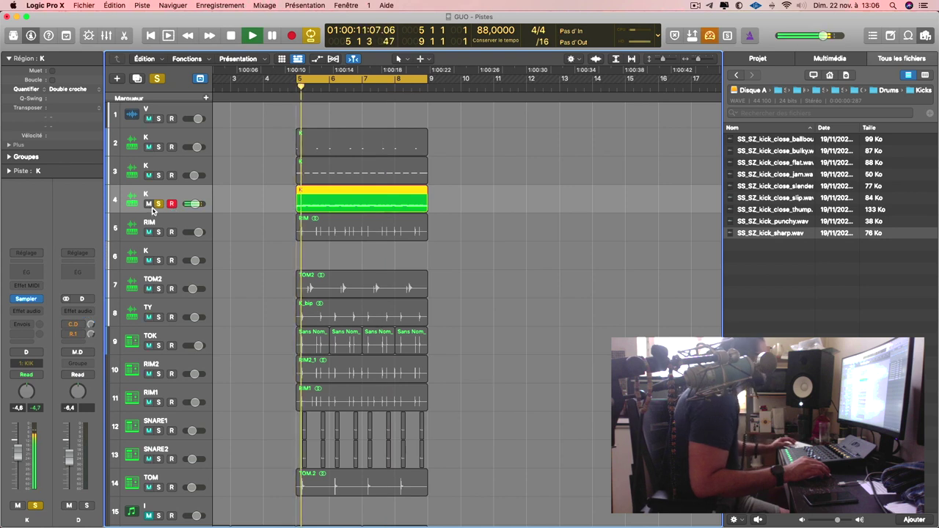
Step: Bounce the K region on track 4 in place as CHARL and delete its source region and track
right_click(302, 194)
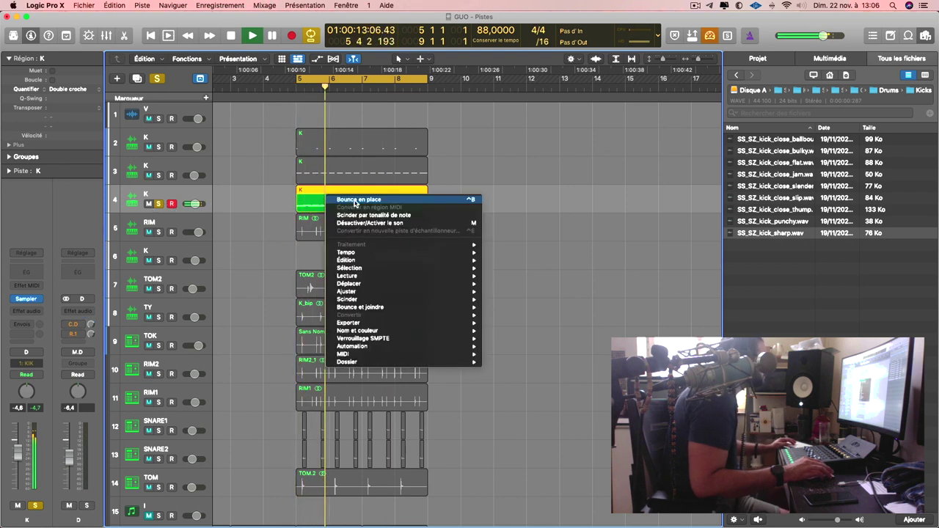
click(361, 198)
text(Kick4)
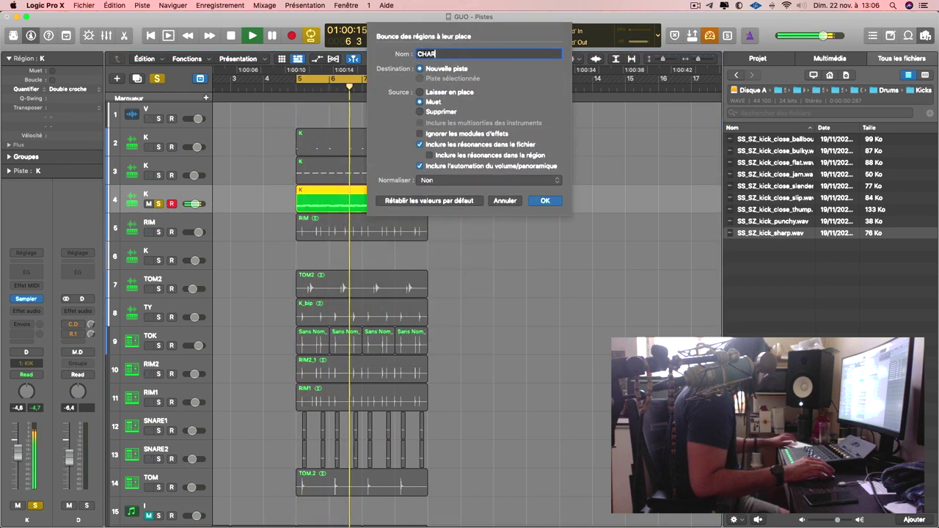
key(Return)
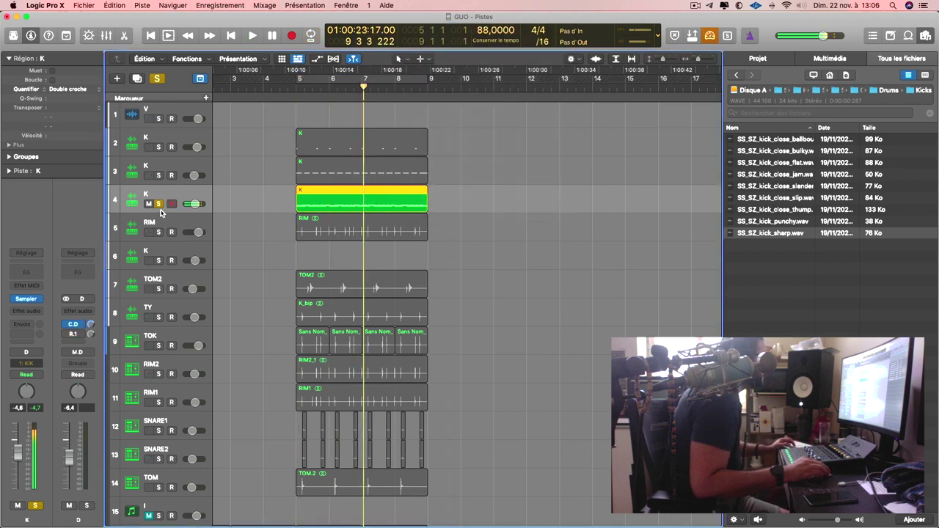
click(158, 204)
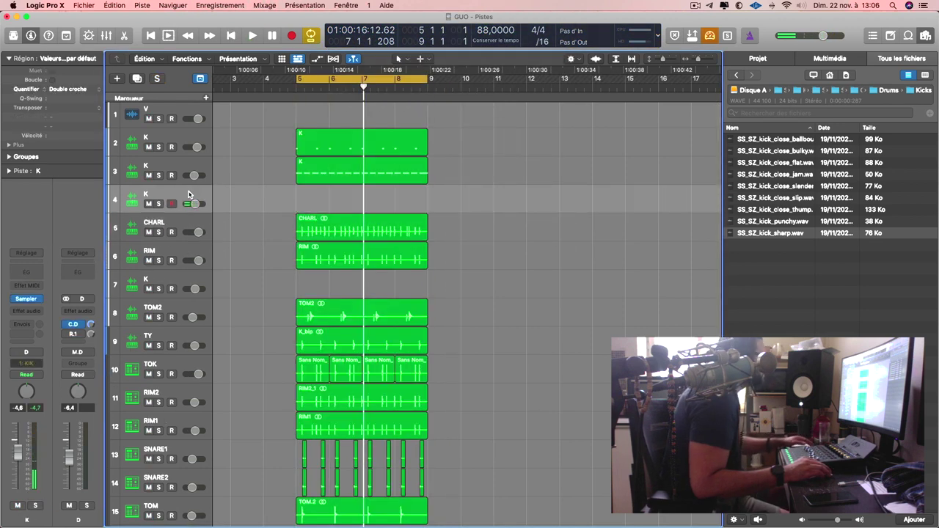
key(super+BackSpace)
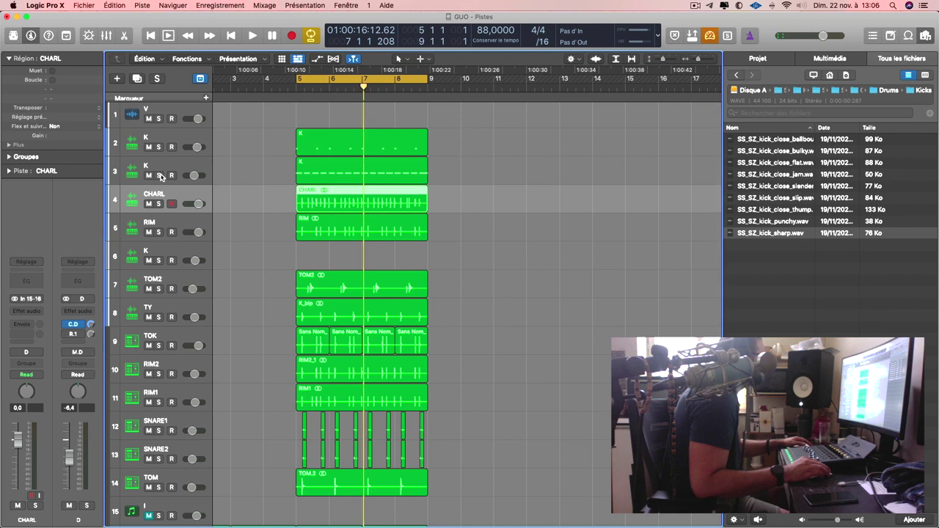
Step: Solo the K region on track 3, bounce it in place as KIK2 and delete the muted source region
click(158, 175)
key(space)
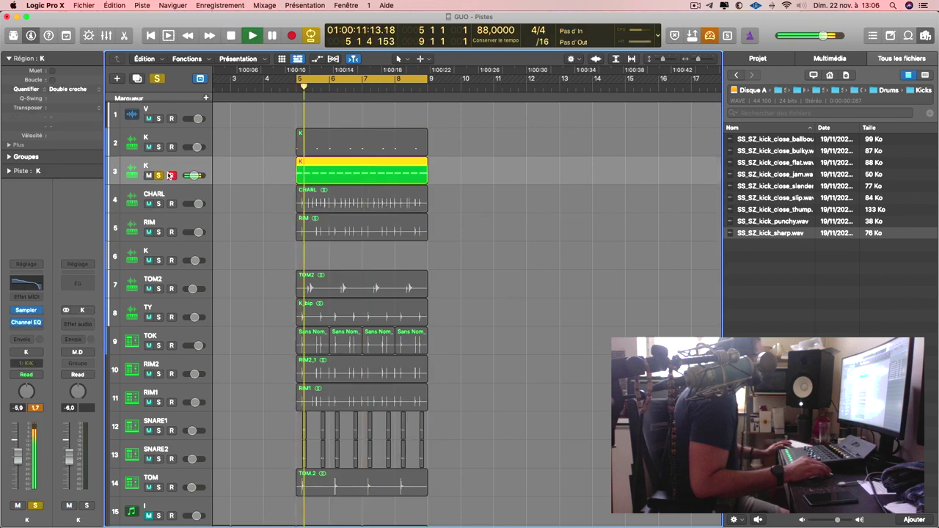
right_click(323, 176)
click(356, 178)
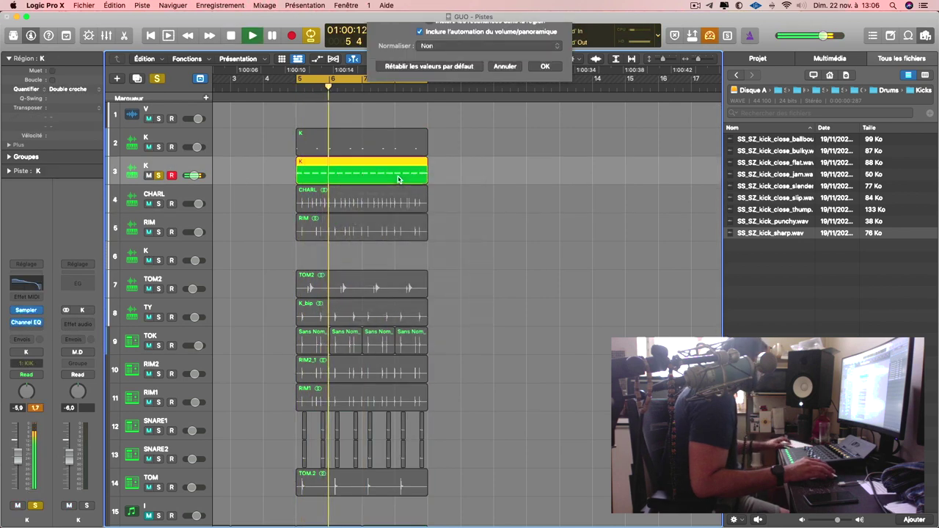
text(2)
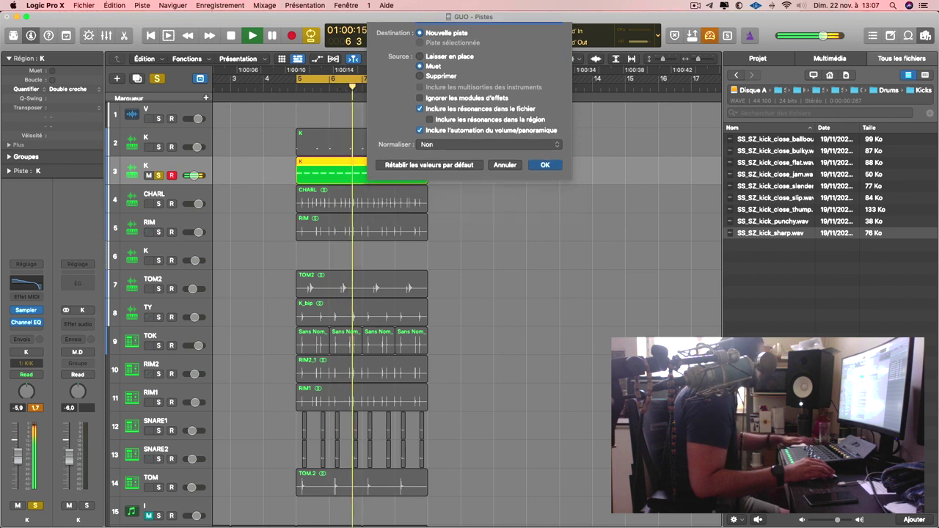
key(Return)
key(space)
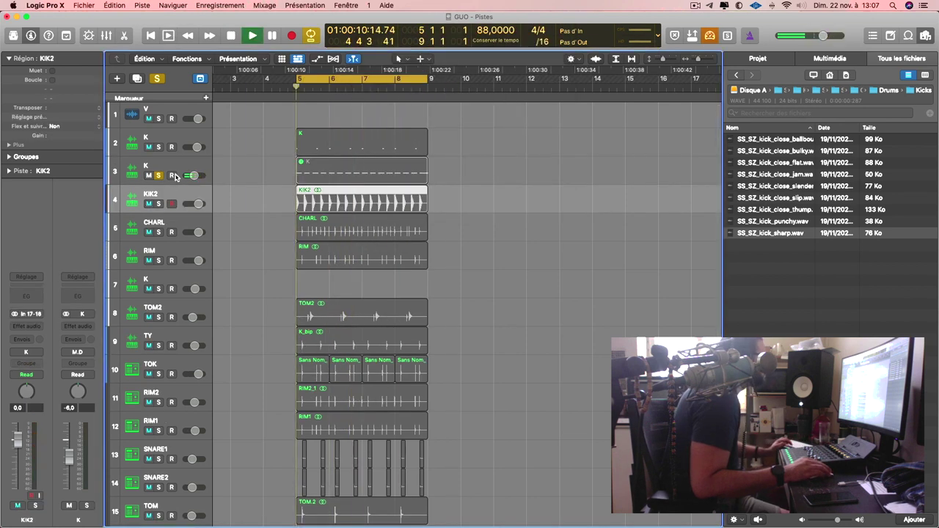
click(160, 177)
key(Delete)
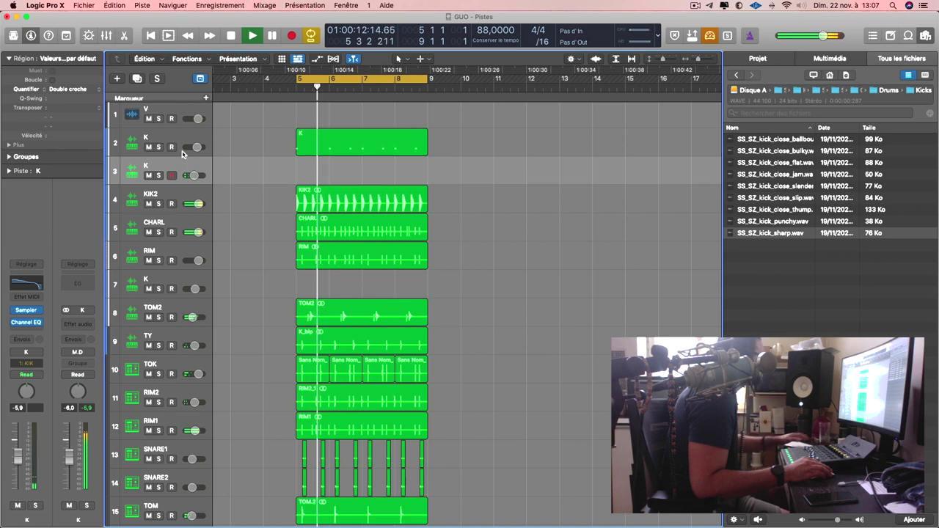
Step: Solo the K track on track 2 and bounce its region in place as KIK on a new track
click(158, 148)
key(space)
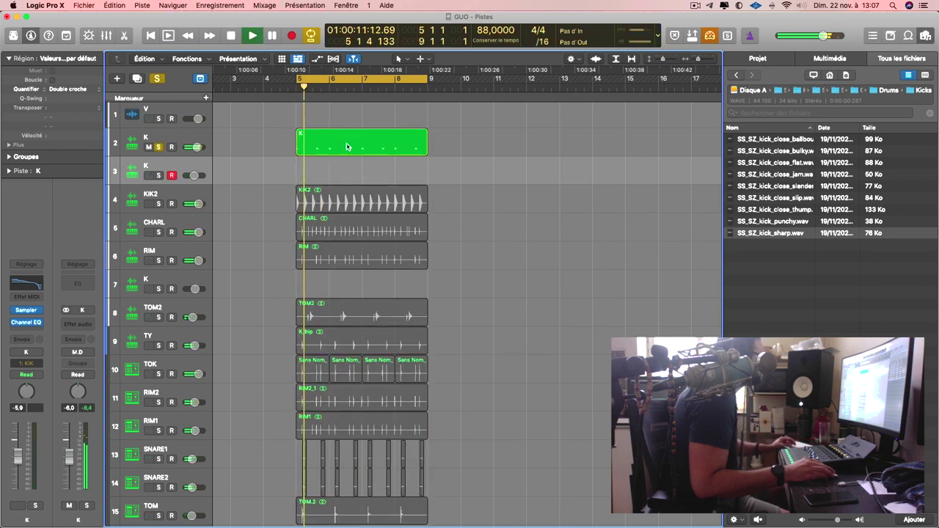
click(340, 149)
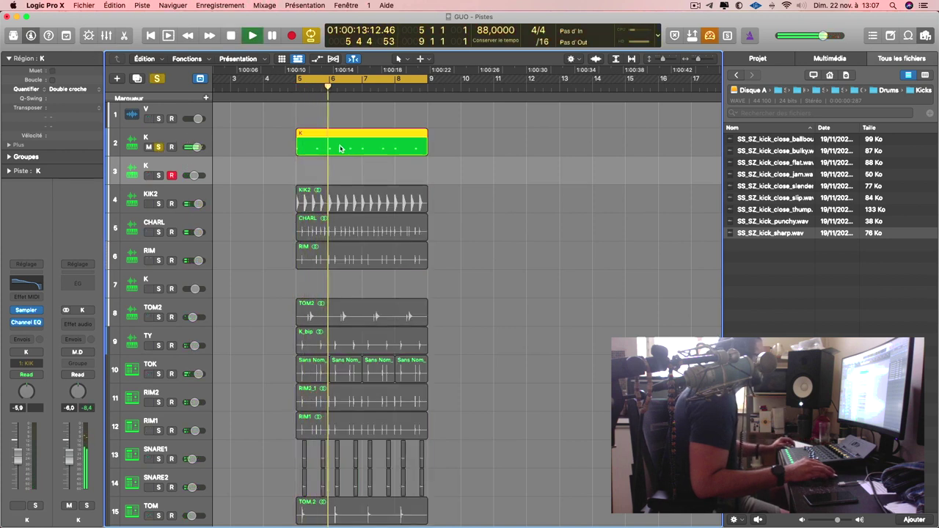
click(224, 152)
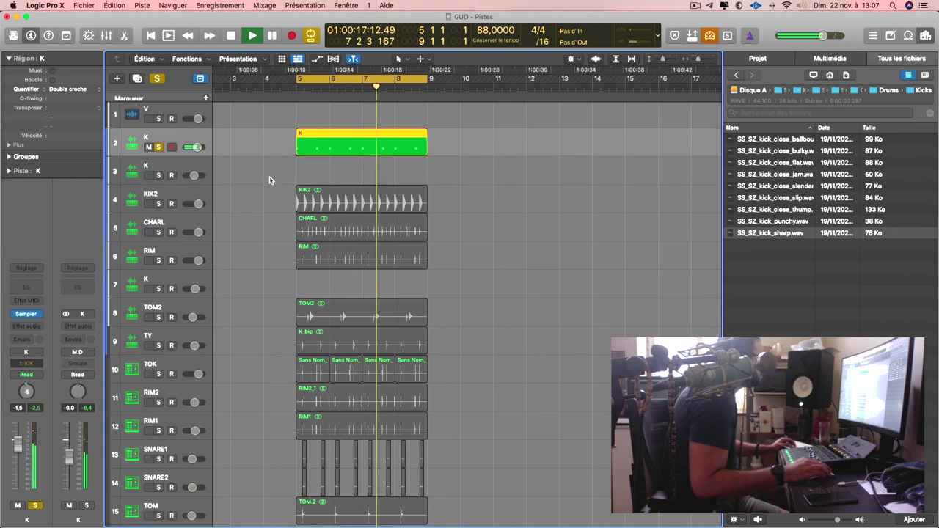
right_click(330, 142)
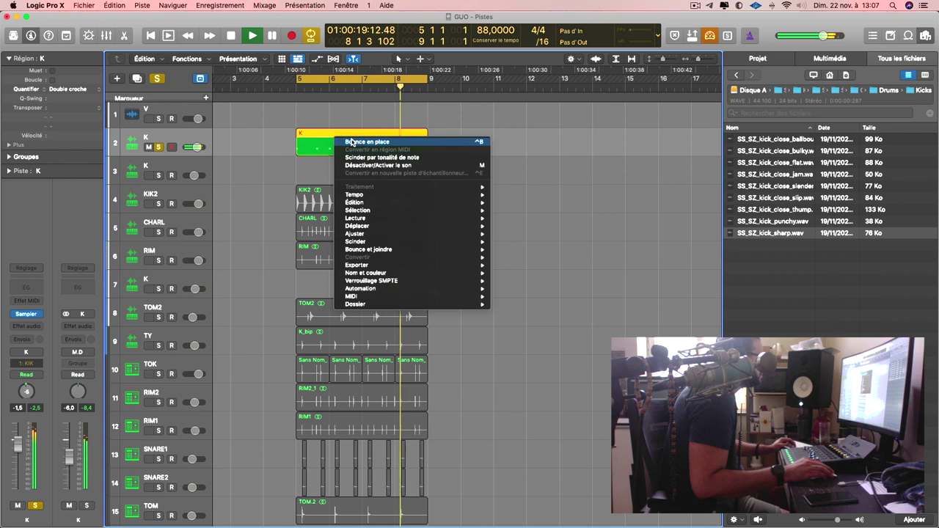
click(352, 142)
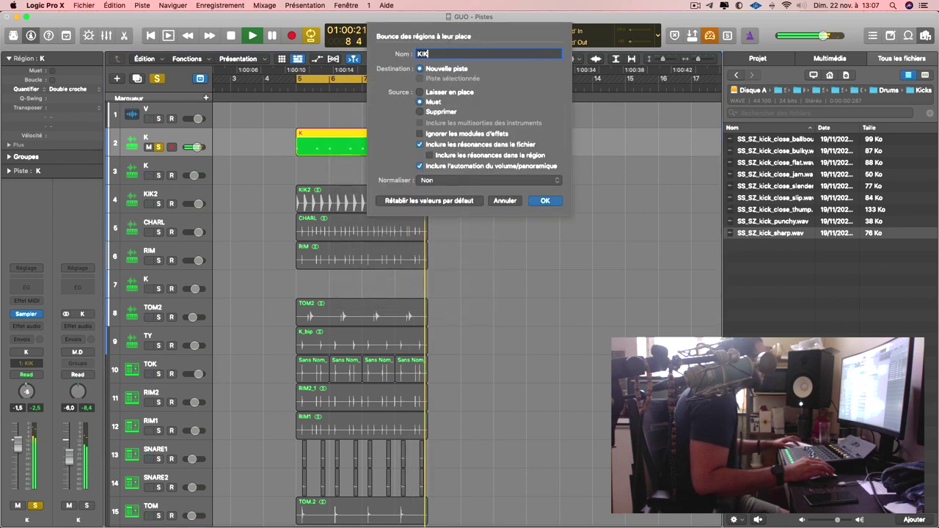
key(Return)
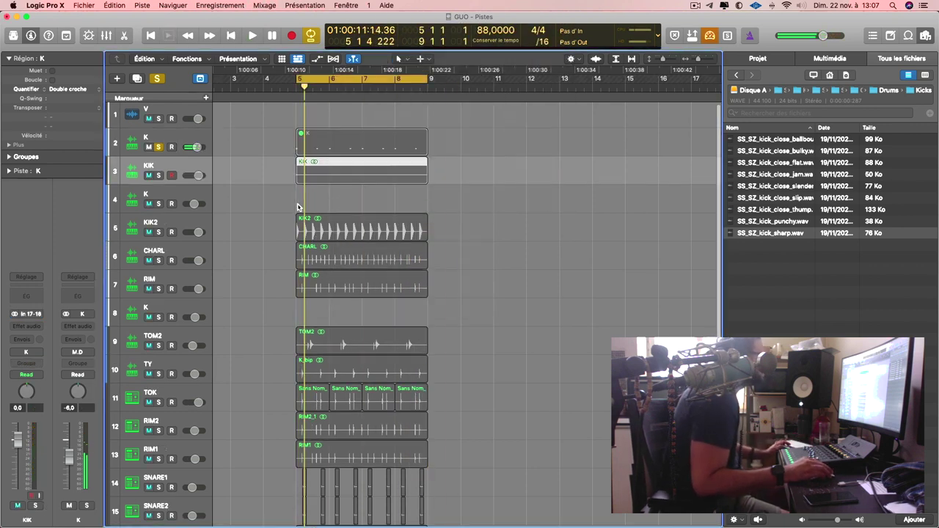
Step: Try removing the bounced KIK region and track, unsolo the source K track, and undo the removal
key(space)
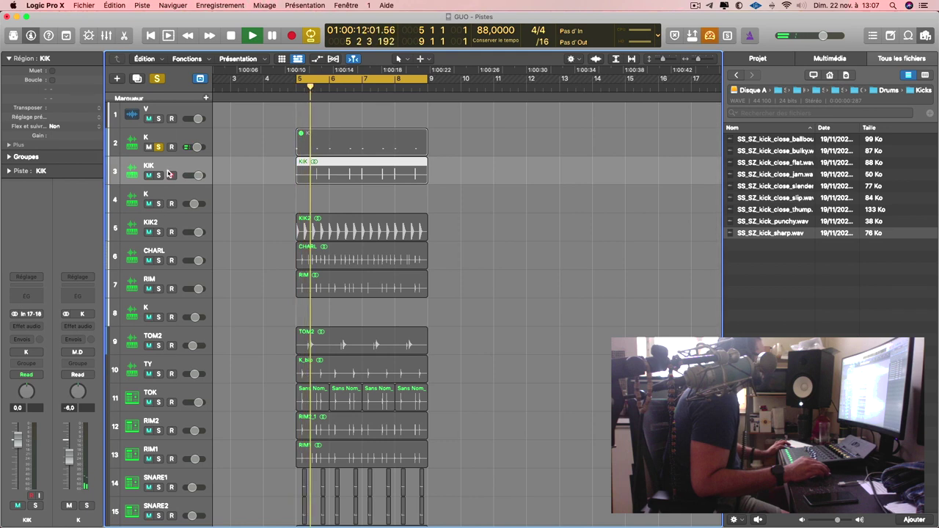
key(Delete)
key(Delete)
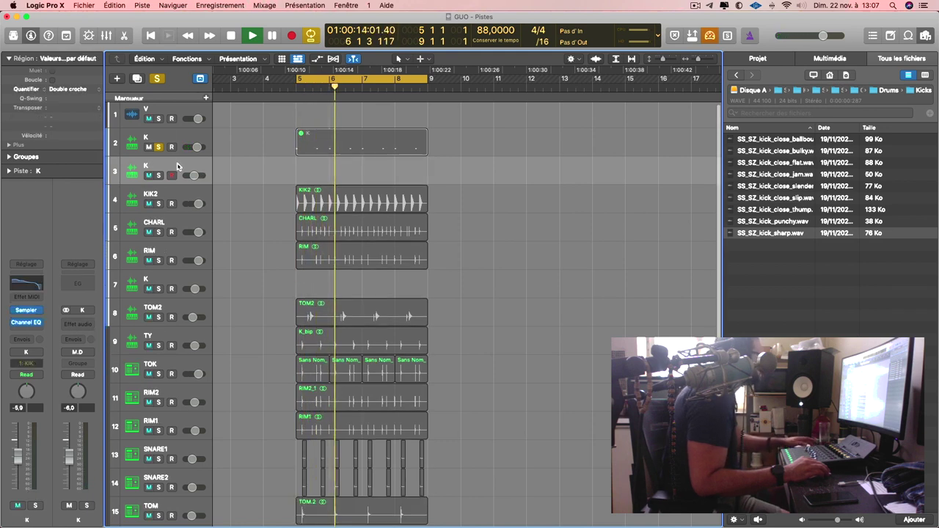
click(158, 147)
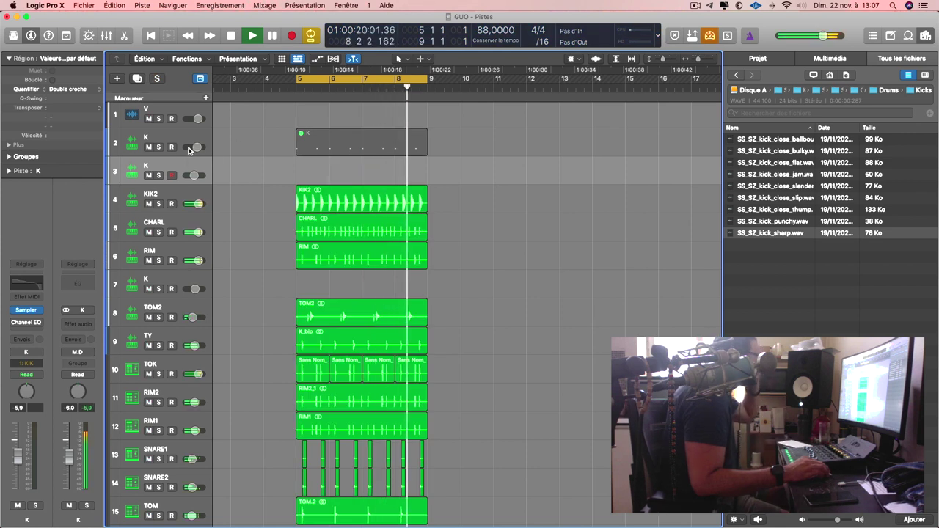
key(super+z)
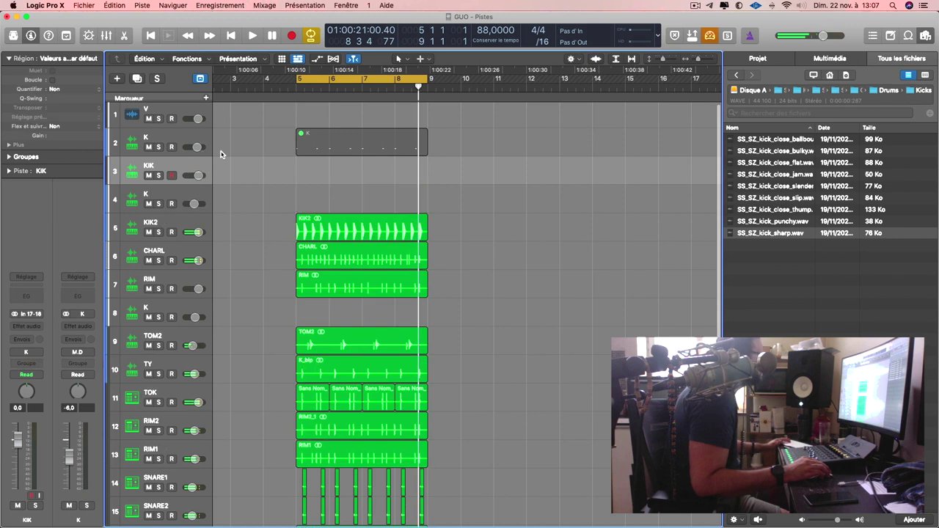
Step: Delete the source K track above KIK together with its muted region
click(263, 190)
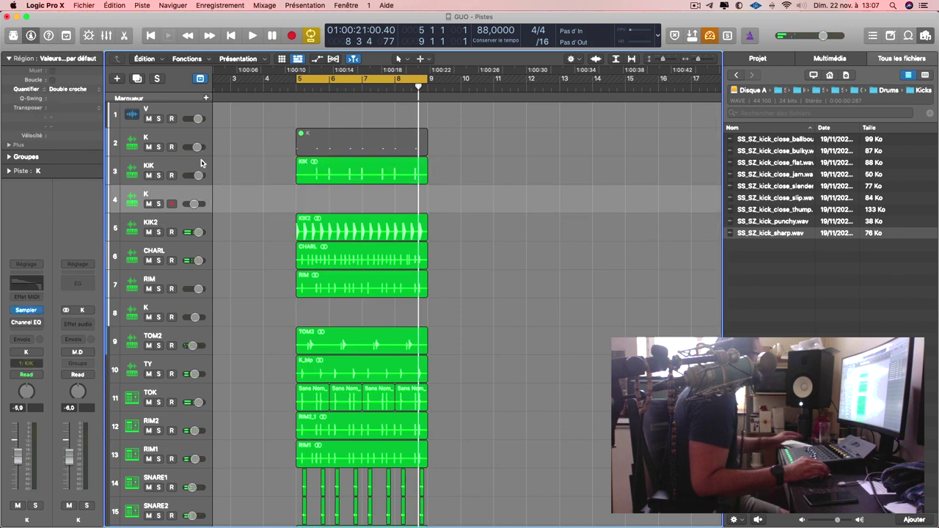
click(192, 144)
key(super+BackSpace)
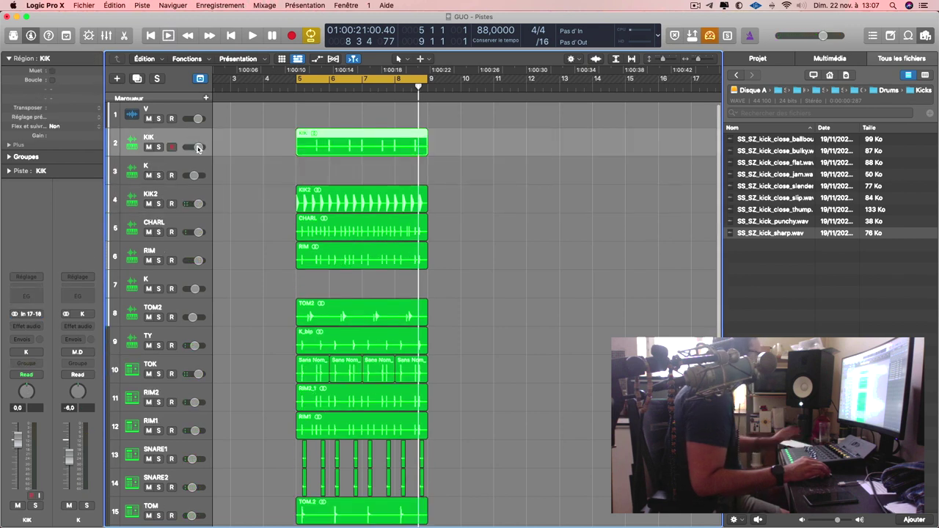
Step: Move the empty K track above the KIK track and play back the loop
click(186, 163)
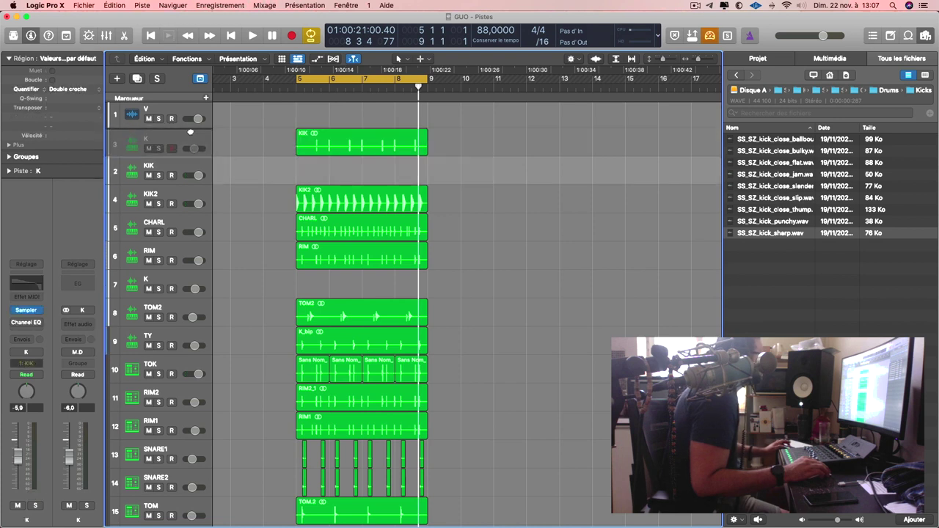
key(super+z)
key(space)
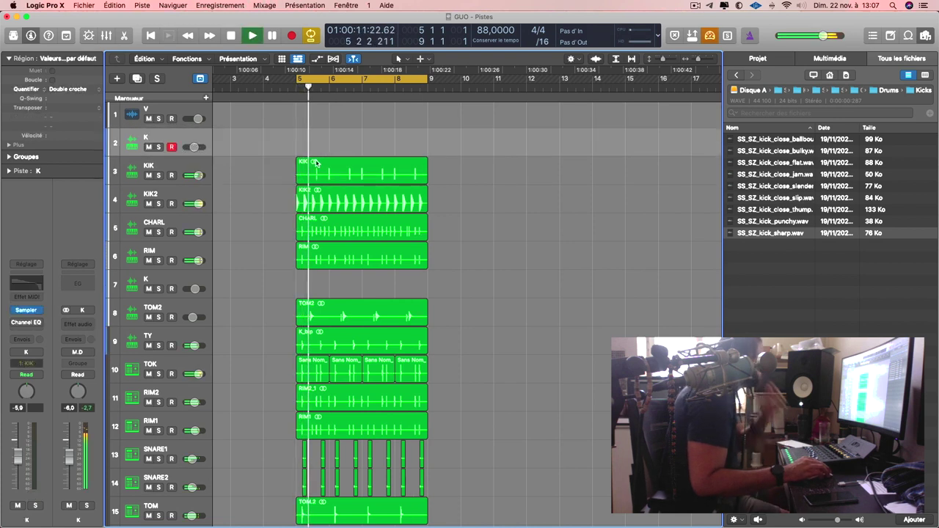
Step: Examine the KIK hits against the other percussion layers around bar 6 and at the loop's start
key(super+Right)
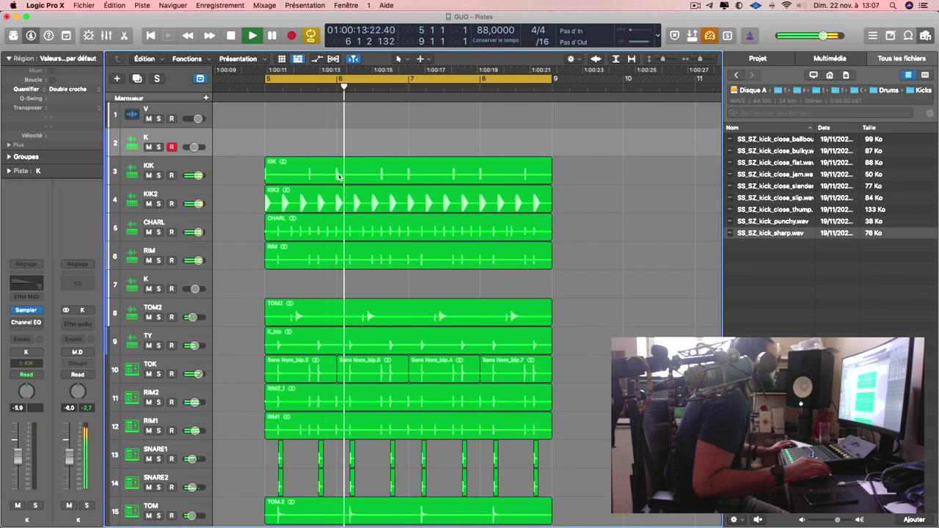
drag(336, 173, 358, 173)
key(super+Right)
key(super+Right)
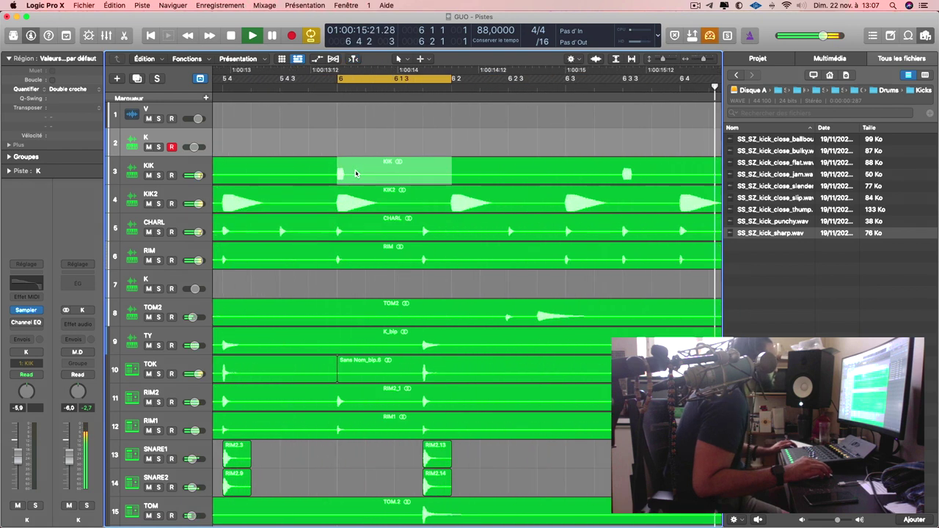
scroll(355, 173, left, 8)
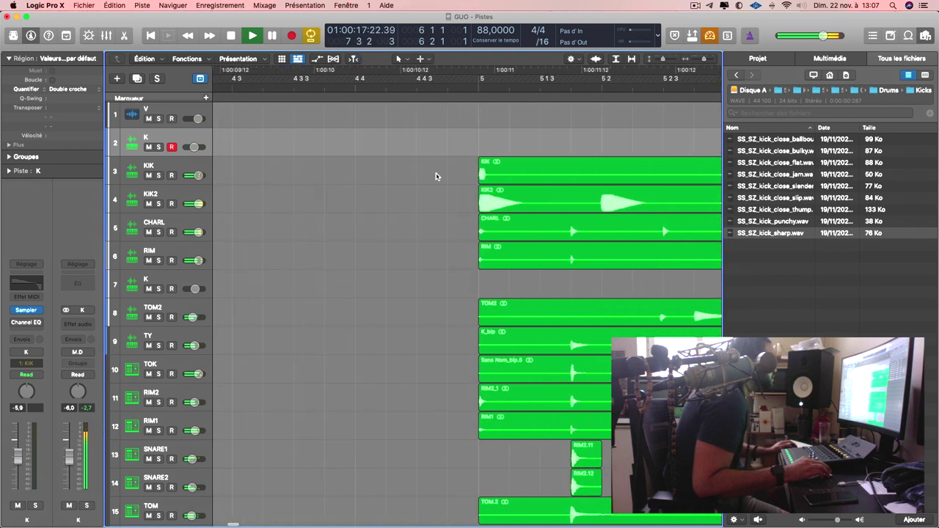
key(super+Left)
key(super+Left)
key(super+Left)
key(super+Left)
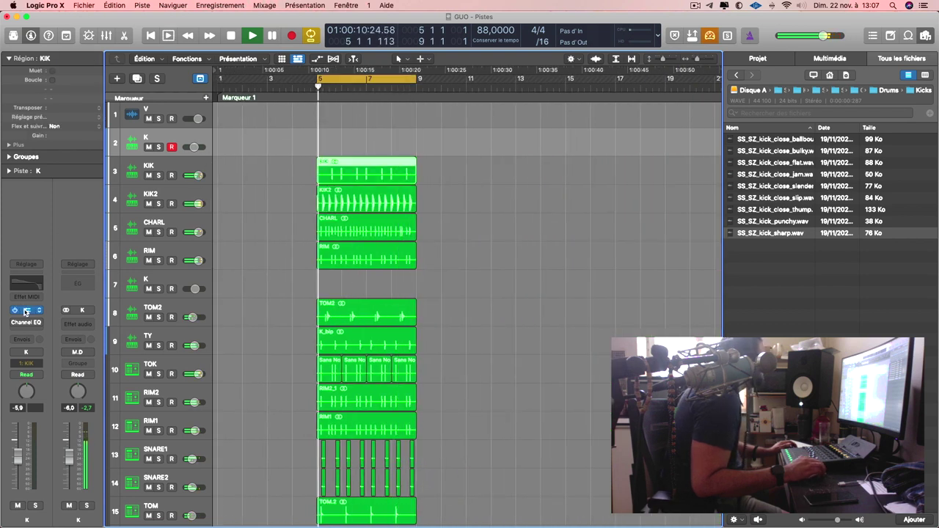
Step: Load the kik preset into the K track's Sampler, set the track volume to 0.9 dB and audition it over the loop
key(v)
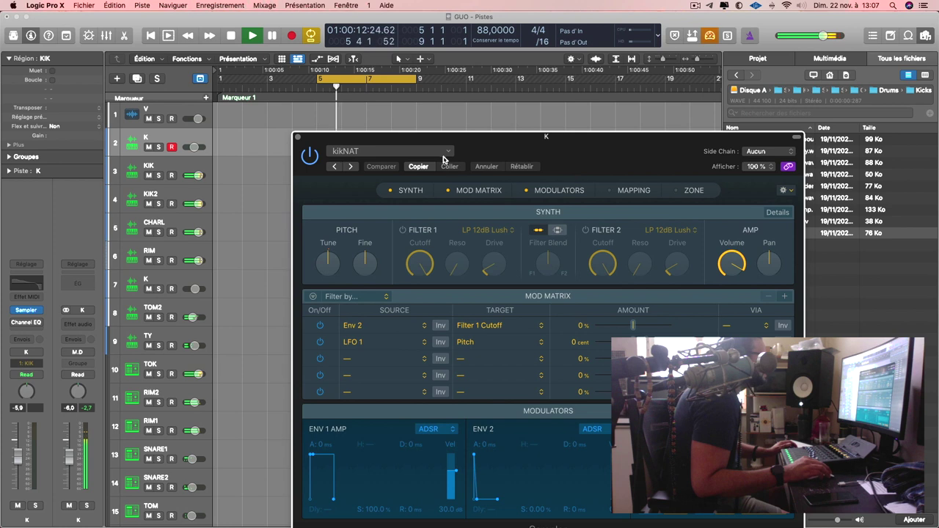
click(445, 153)
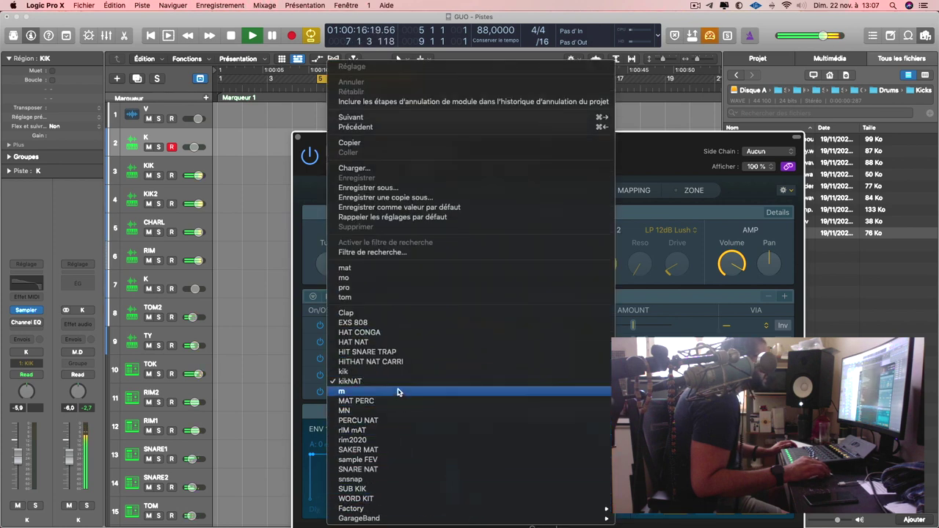
click(311, 196)
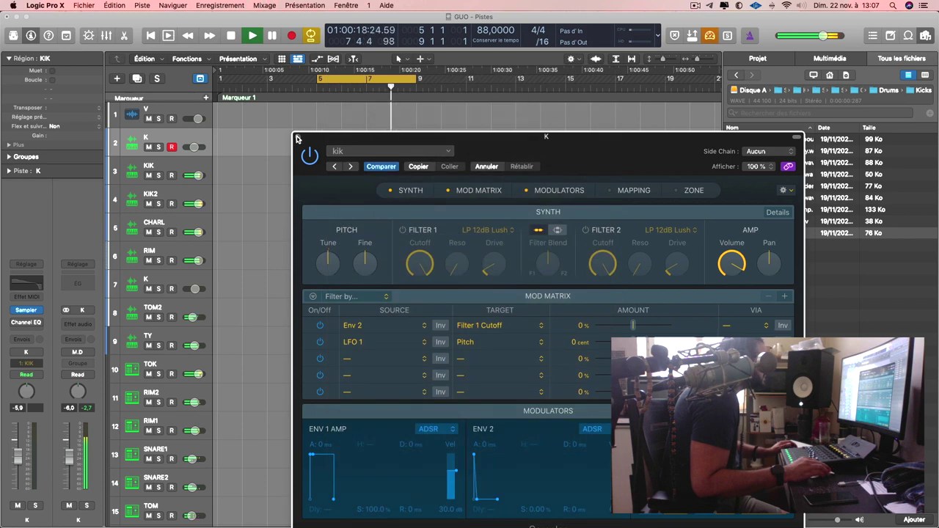
click(298, 138)
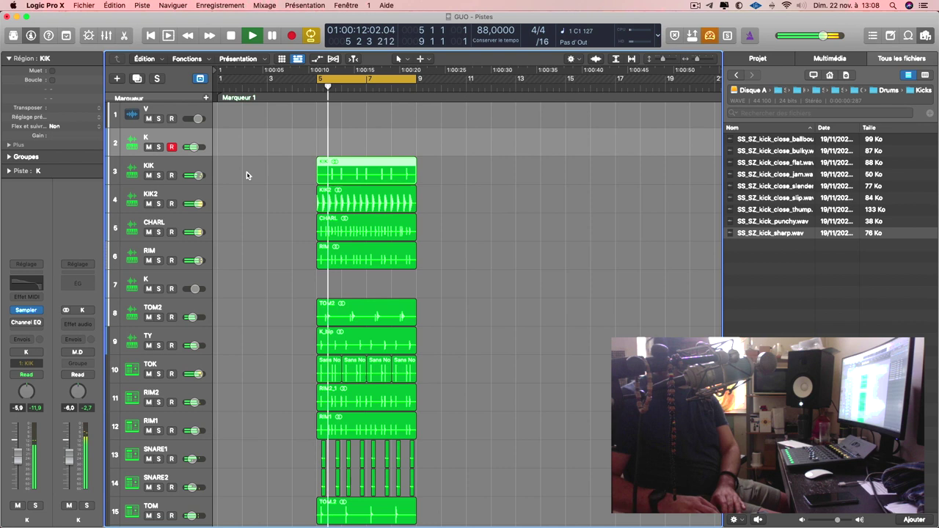
key(space)
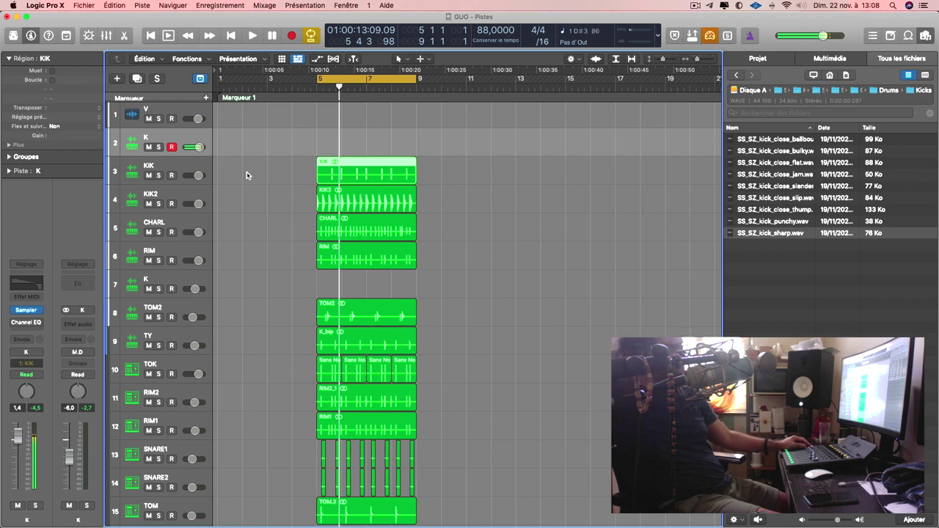
key(space)
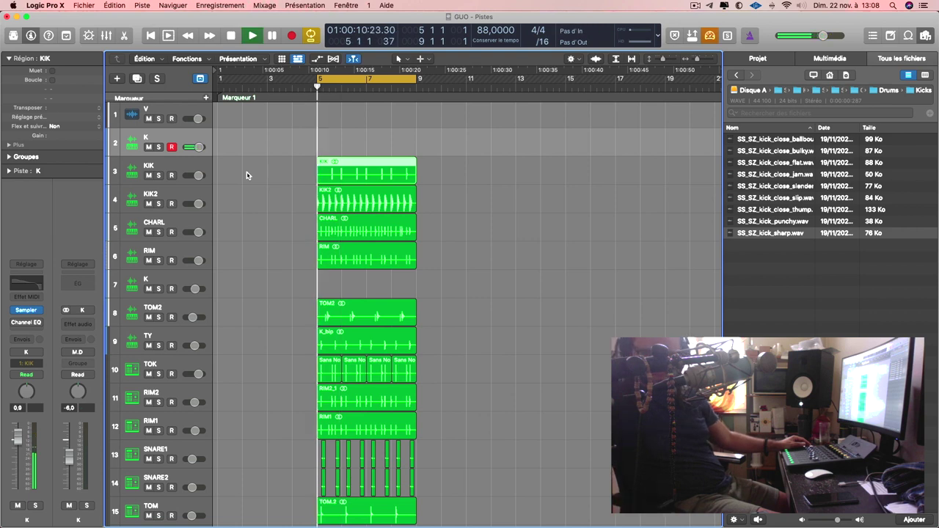
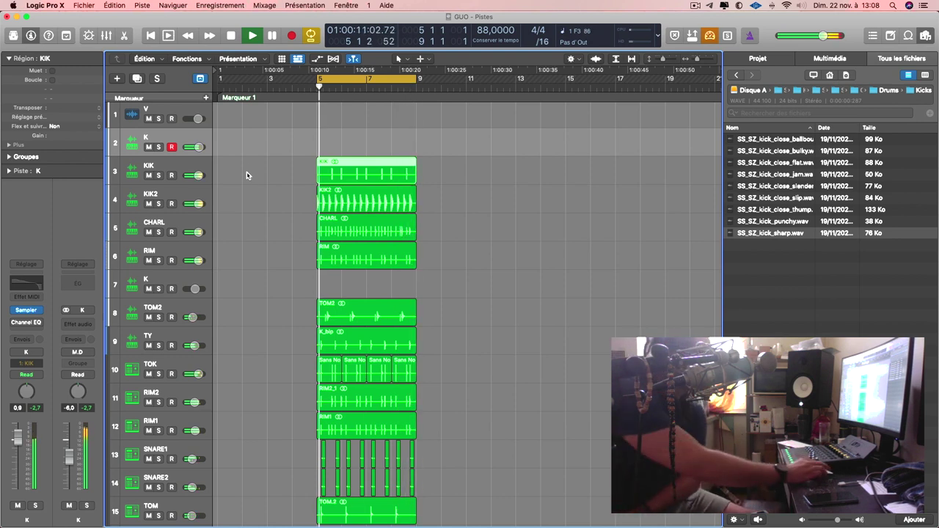
Step: Solo the K, KIK, CHARL and PLUK1 tracks and raise the KIK track's volume
key(s)
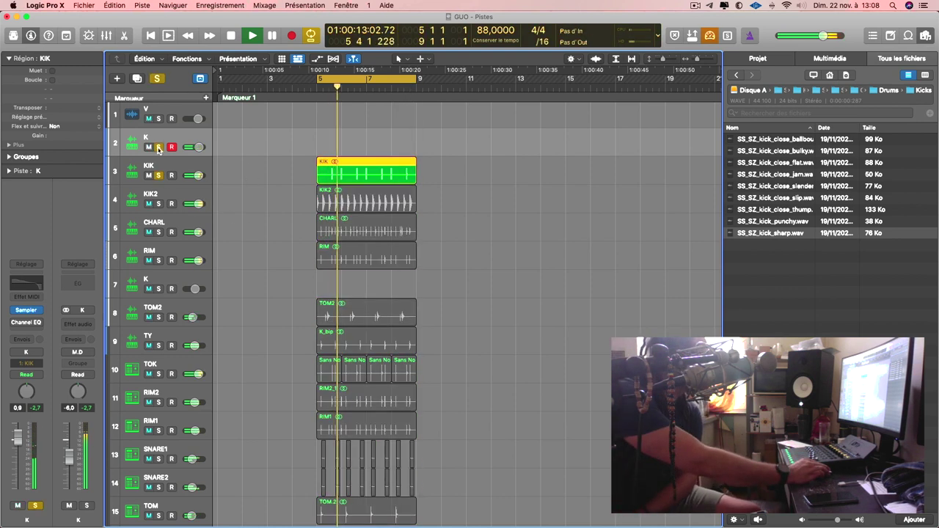
click(158, 232)
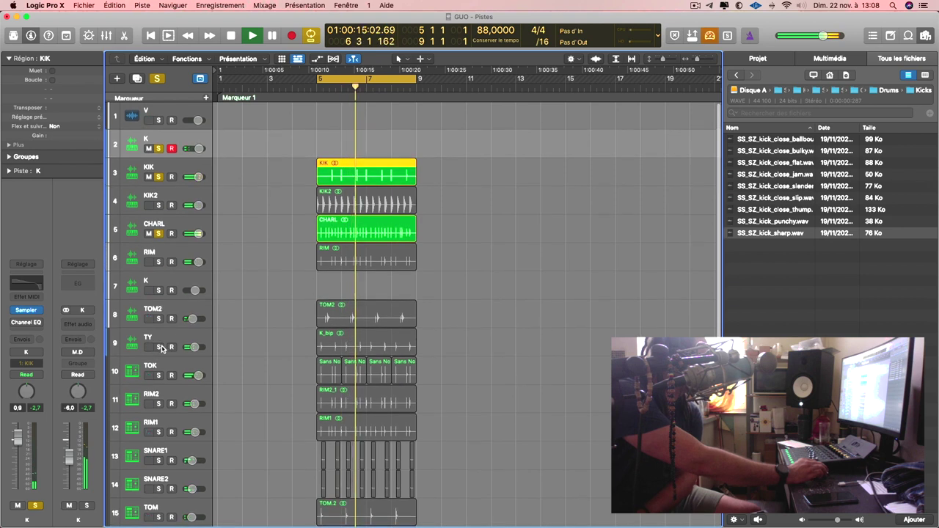
scroll(158, 490, down, 2)
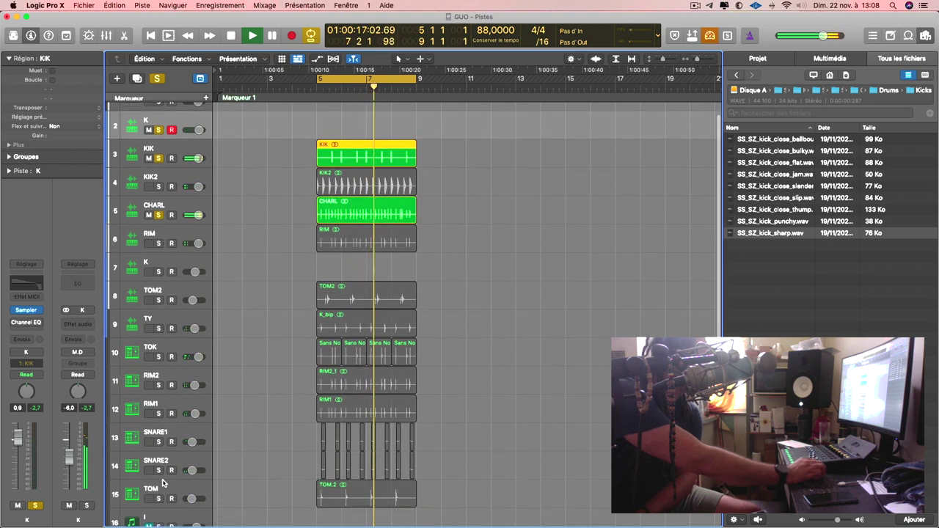
scroll(158, 491, down, 1)
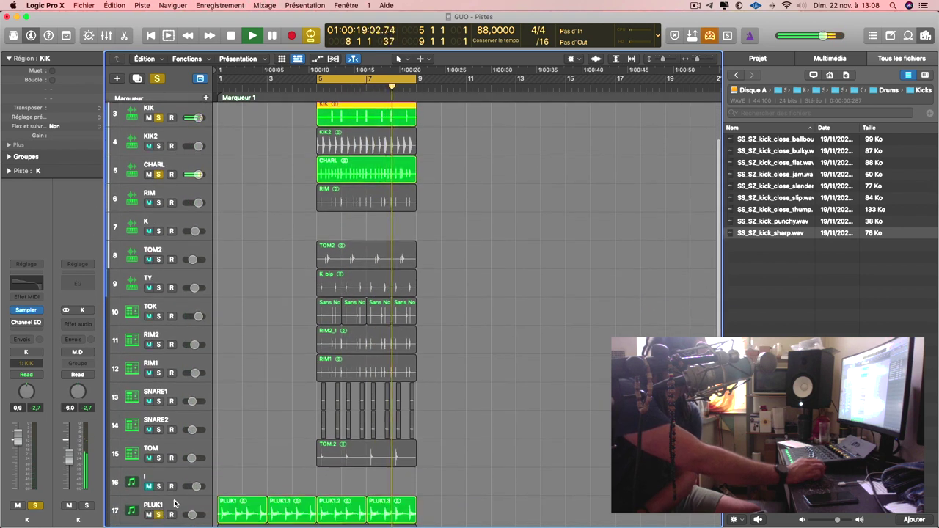
scroll(232, 411, up, 3)
scroll(232, 411, down, 1)
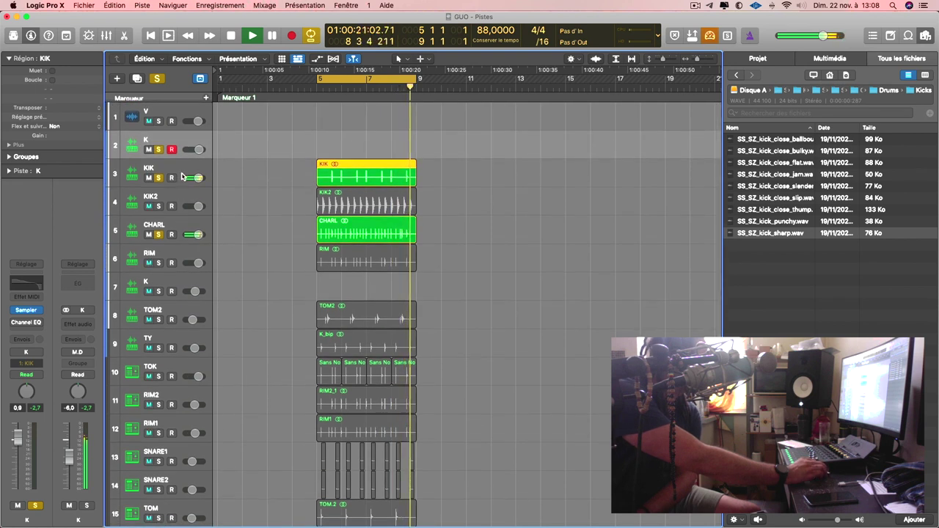
drag(186, 176, 194, 177)
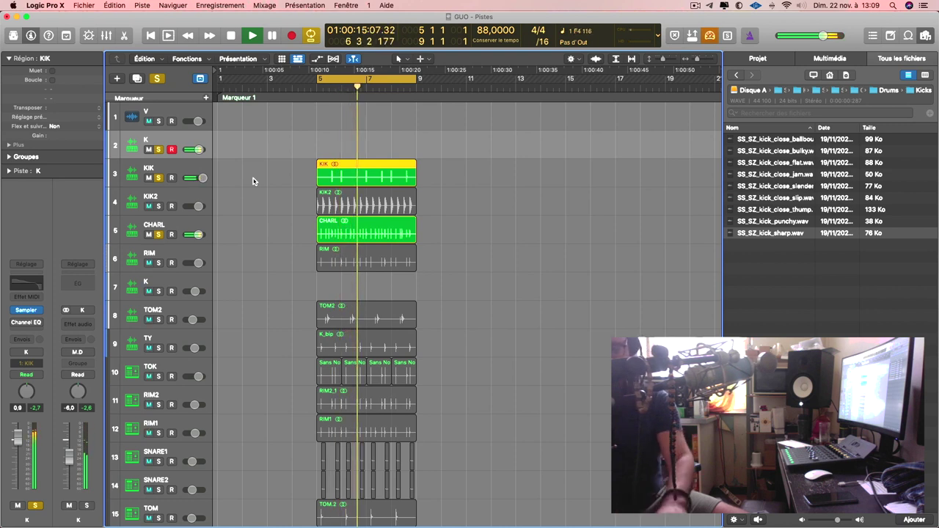
Step: Raise the K track's volume to 4.2 dB and record a new kick pattern on it across bars 5 to 9
key(space)
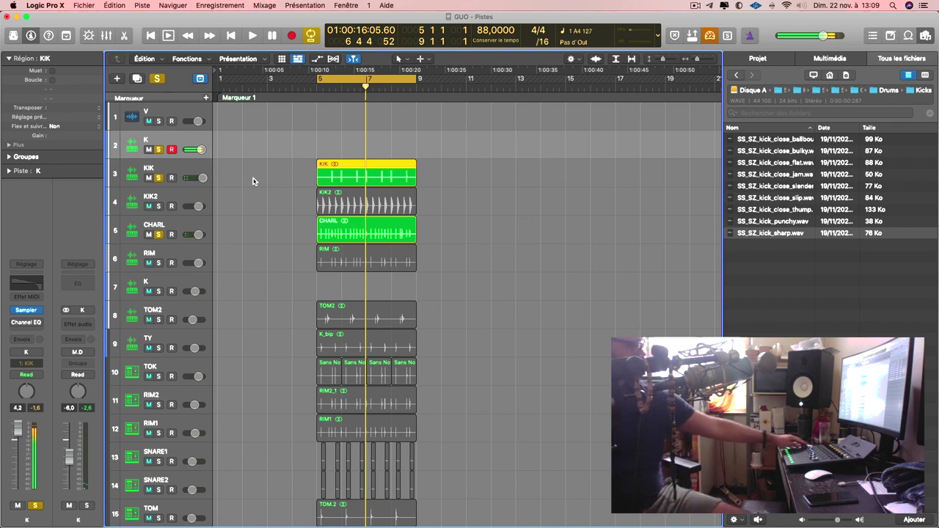
key(space)
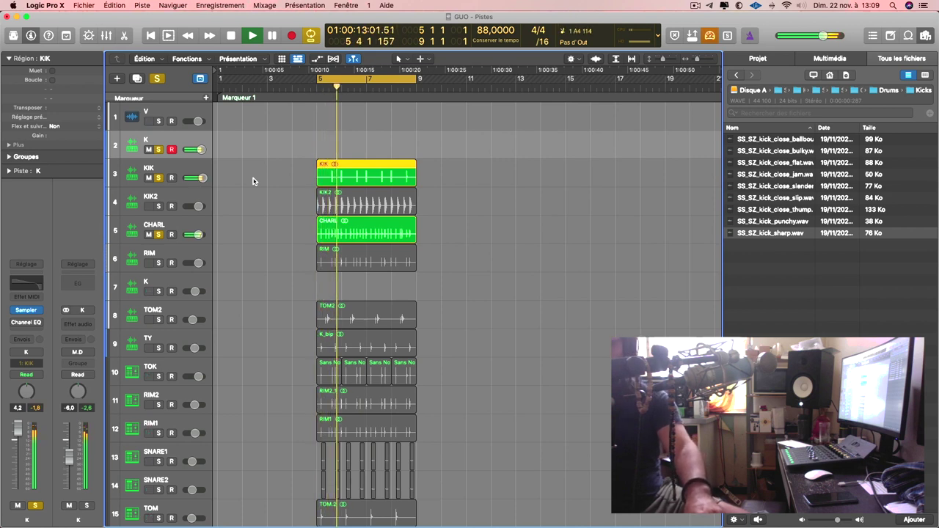
key(r)
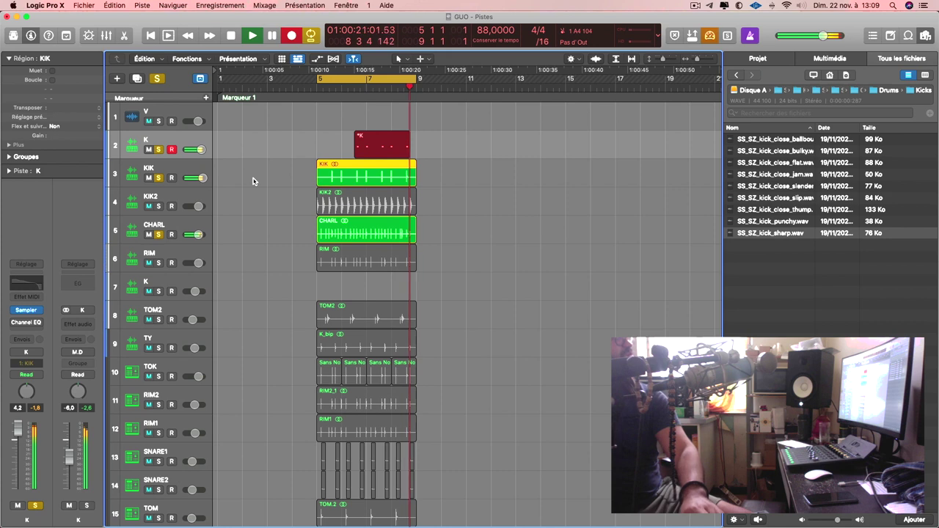
key(shift+r)
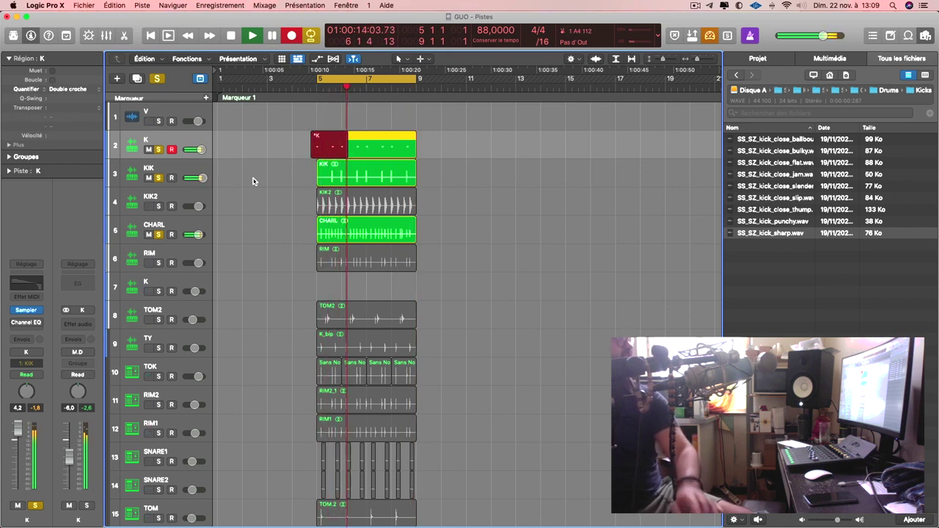
key(shift+r)
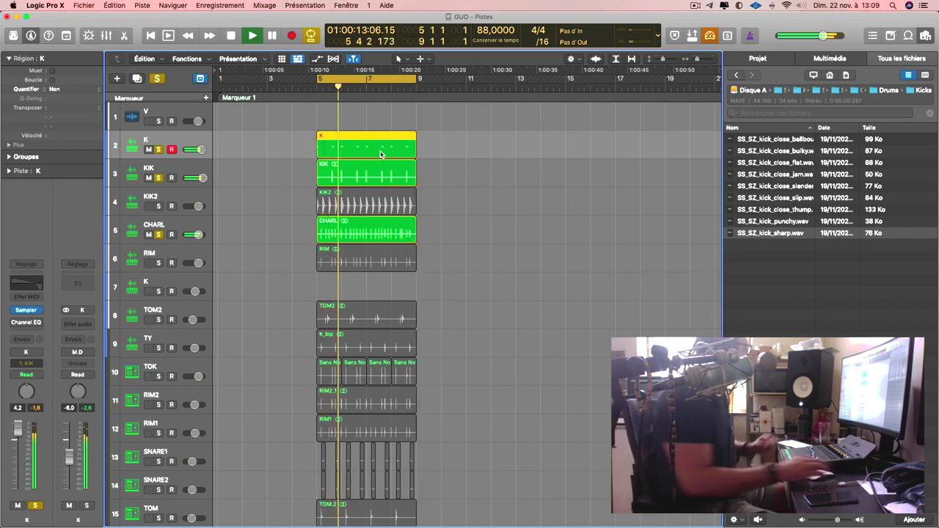
Step: Quantize the recorded K region to Double croche and play back the loop
click(348, 148)
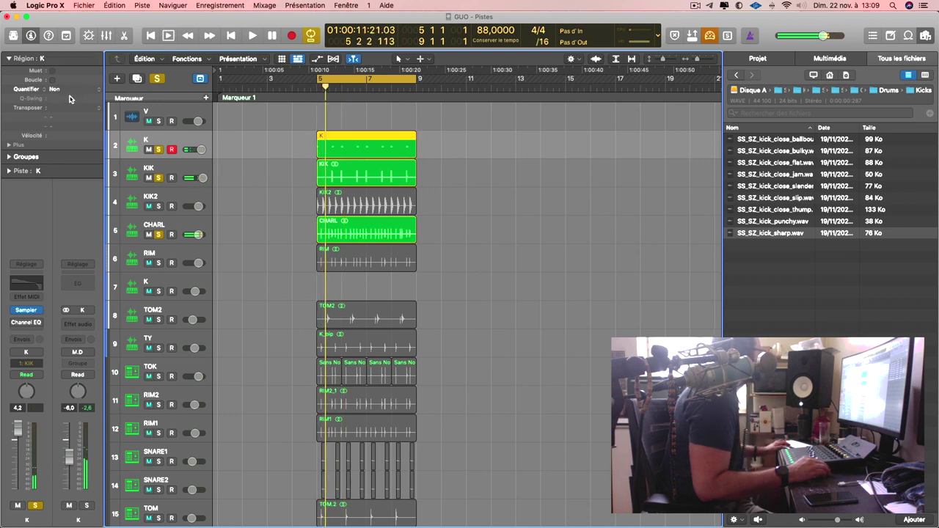
click(70, 89)
key(Down)
key(Down)
key(Down)
key(Down)
key(Return)
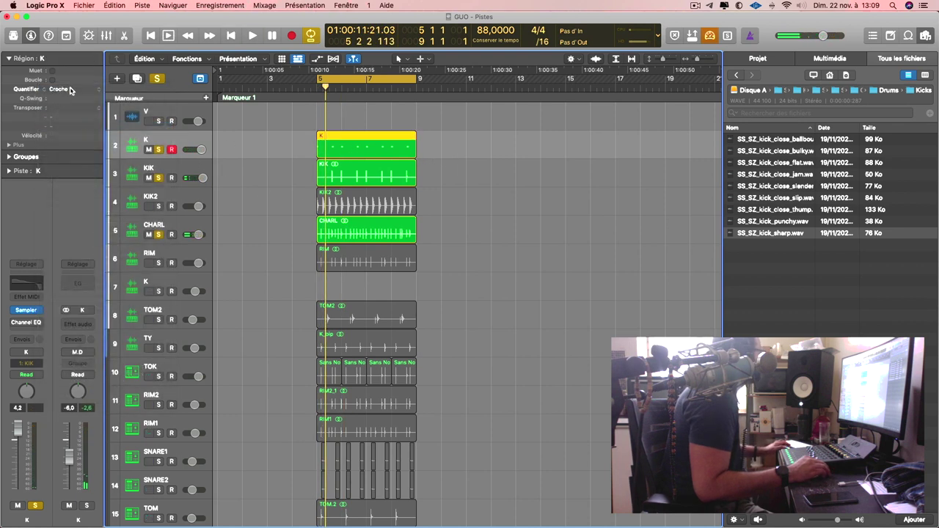
click(70, 89)
key(Down)
key(Return)
click(301, 161)
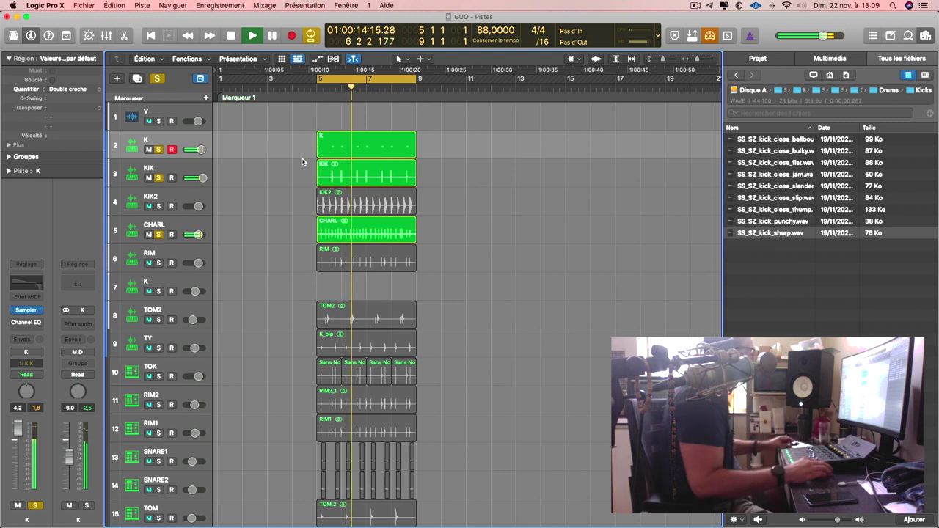
Step: Bounce the K region in place to a new track named VENG, muting the source
right_click(350, 149)
click(370, 154)
text(VENG)
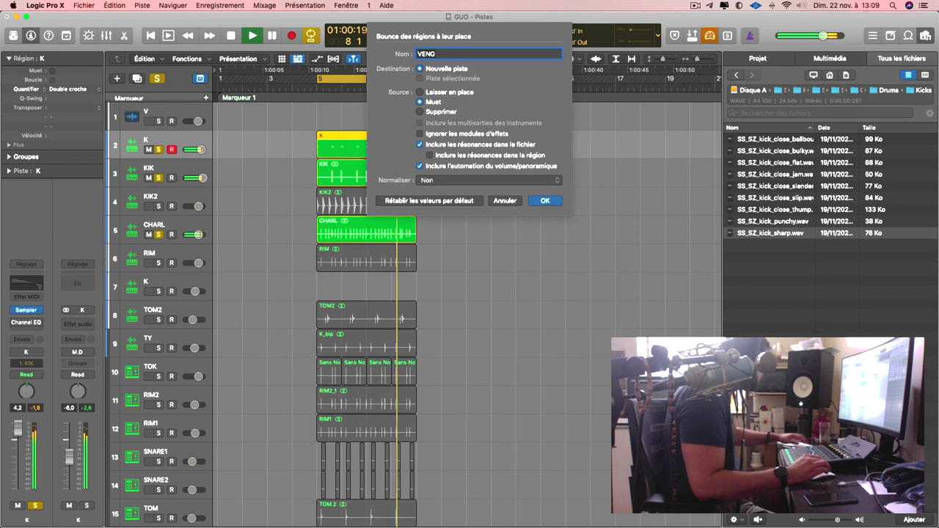
key(Return)
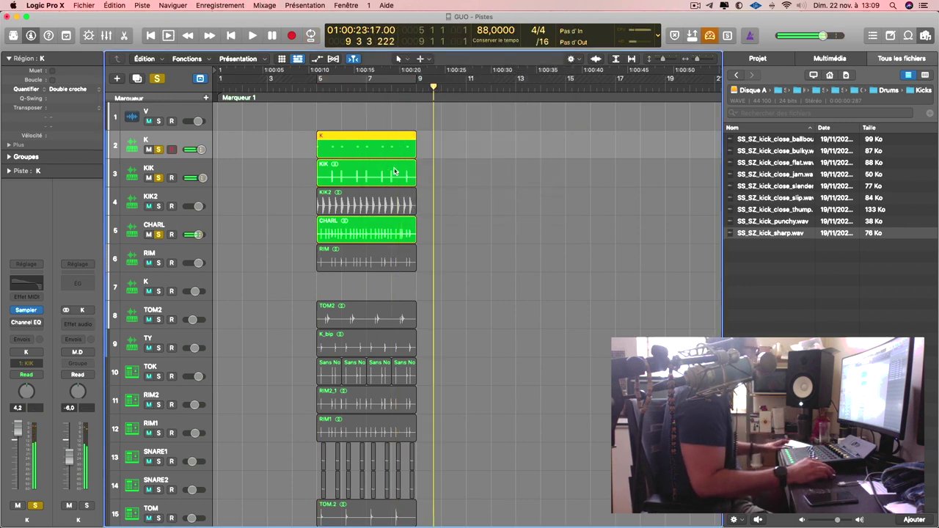
Step: Solo the VENG track and delete the muted source region from the K track
click(160, 179)
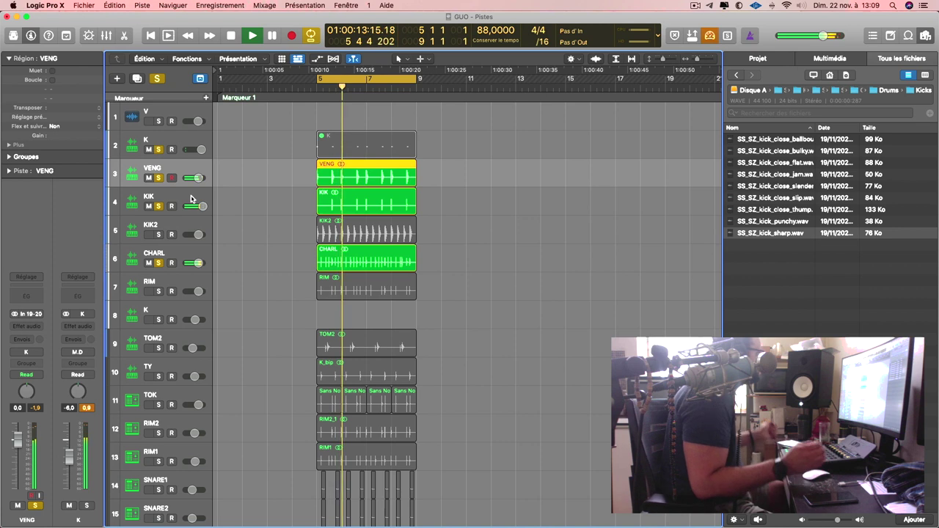
click(328, 139)
key(Delete)
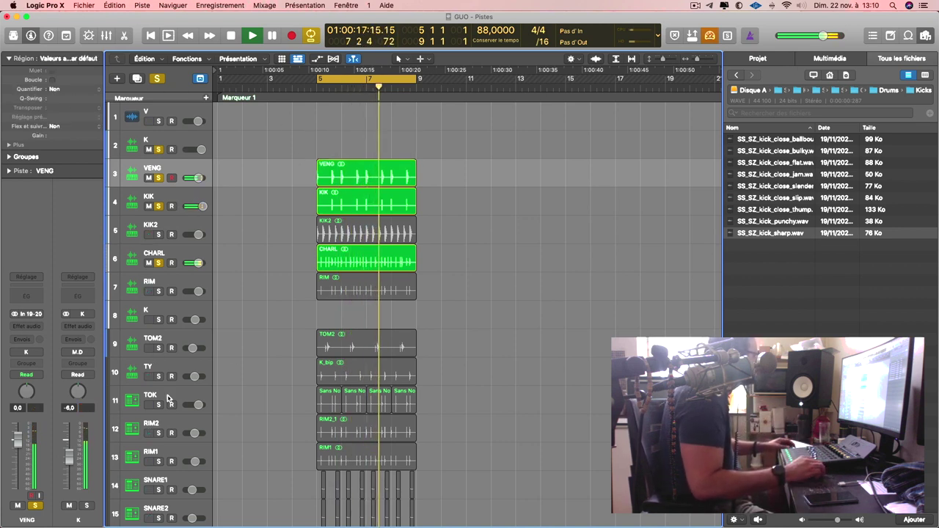
Step: Solo the KIK2 track, show the Flex controls and turn on Flex for KIK2
click(160, 236)
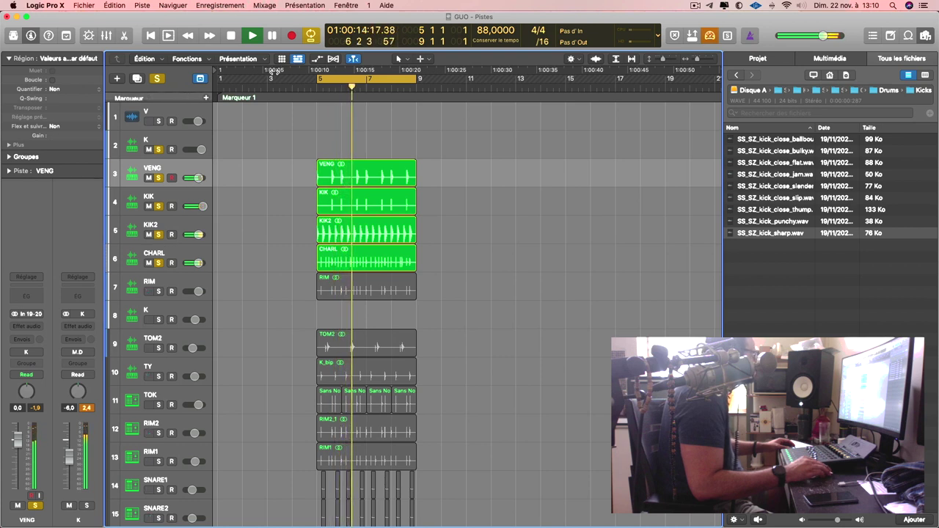
click(181, 223)
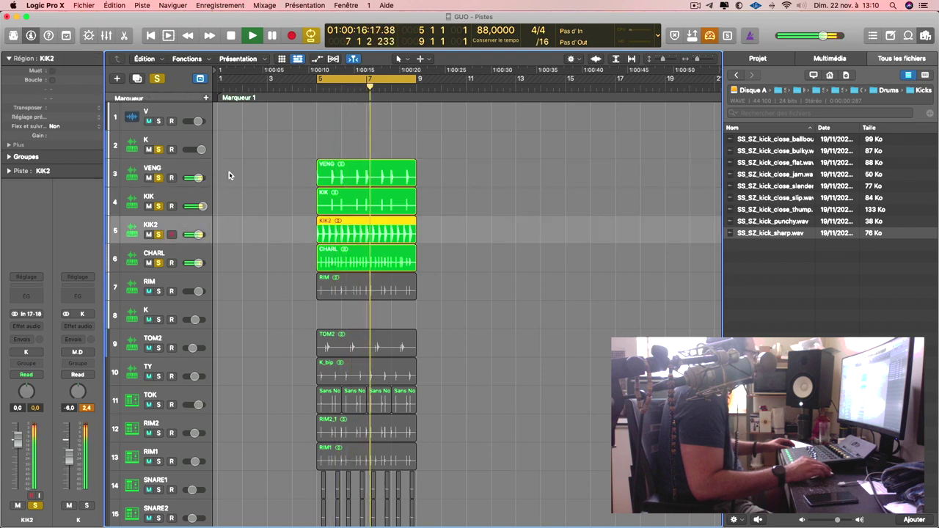
click(334, 59)
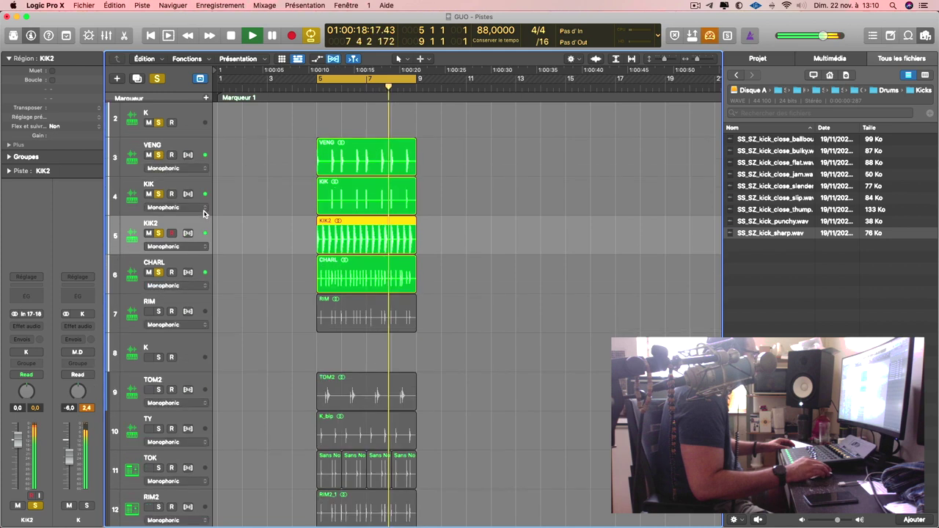
click(188, 234)
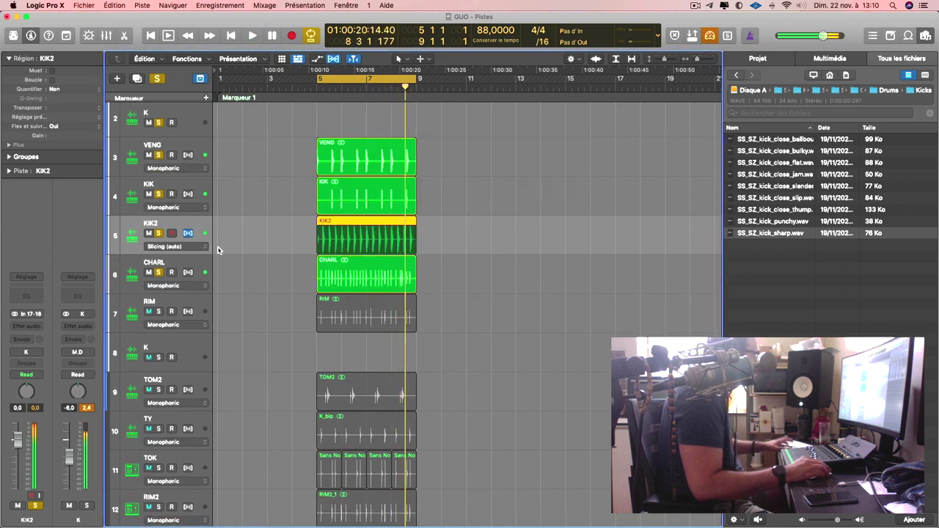
Step: Clear the solo on all tracks to play the full arrangement and save the project
key(super+Up)
key(super+Up)
key(super+Up)
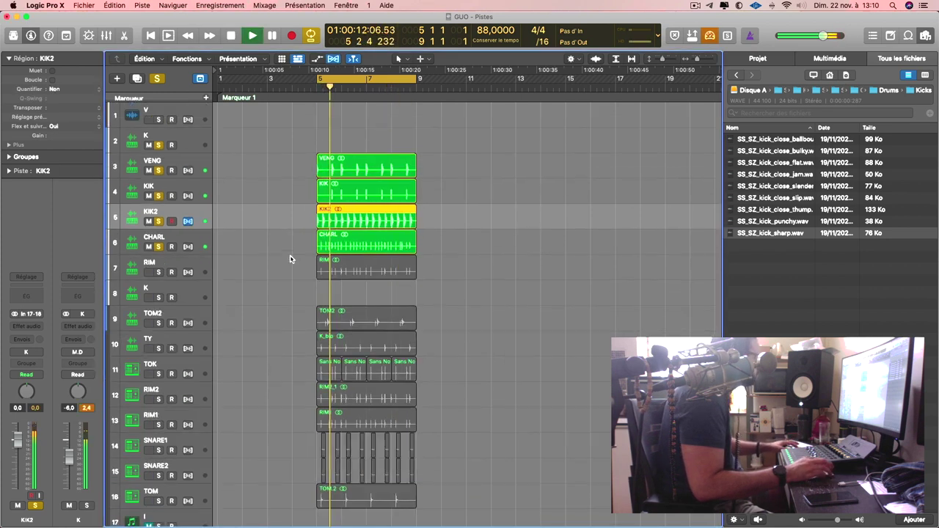
key(super+a)
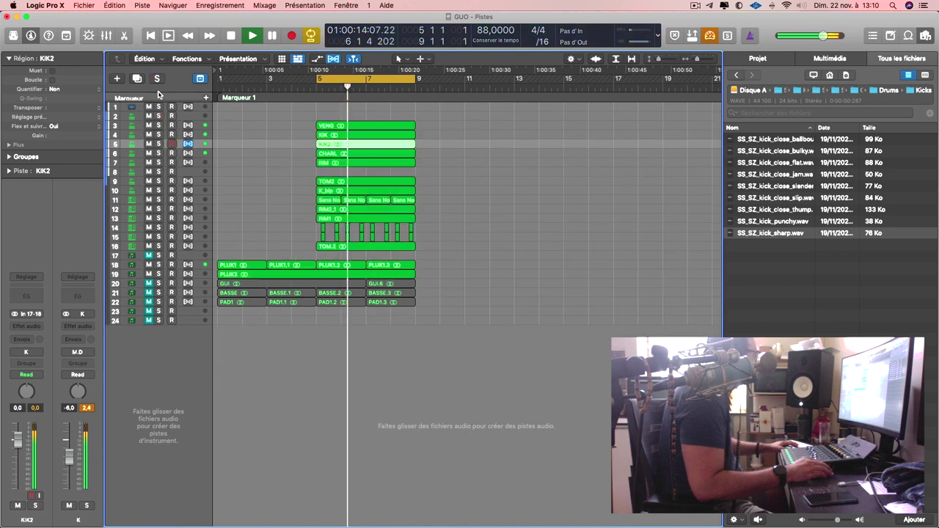
key(super+Down)
key(super+Down)
key(super+Down)
key(super+s)
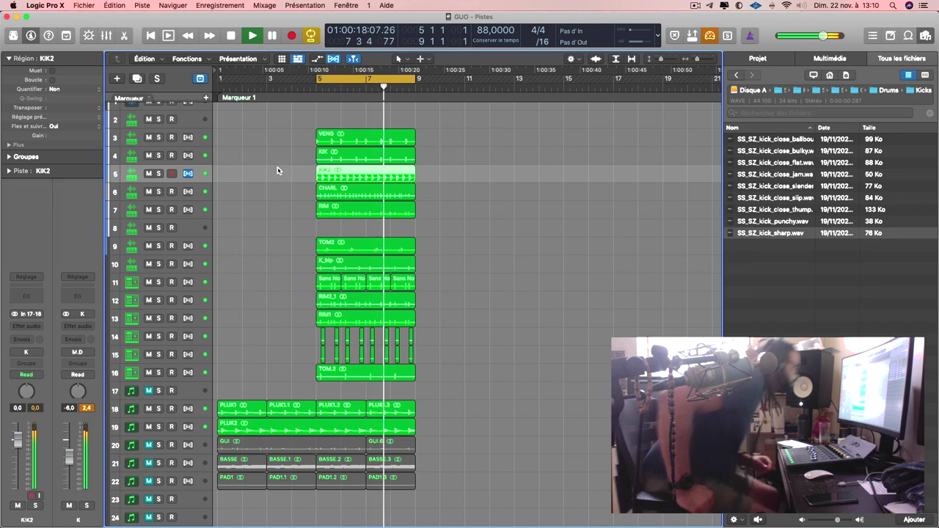
Step: Mute the KIK2 track and save the project again
click(148, 174)
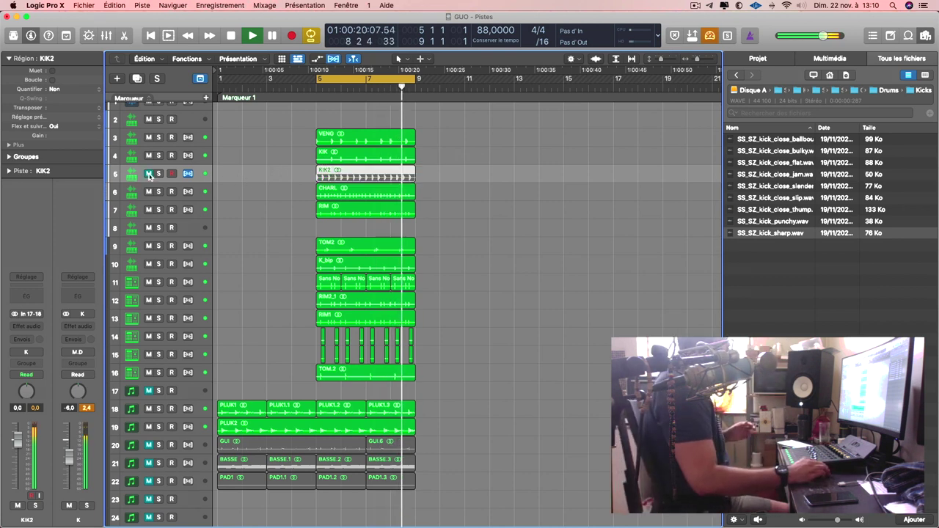
key(super+s)
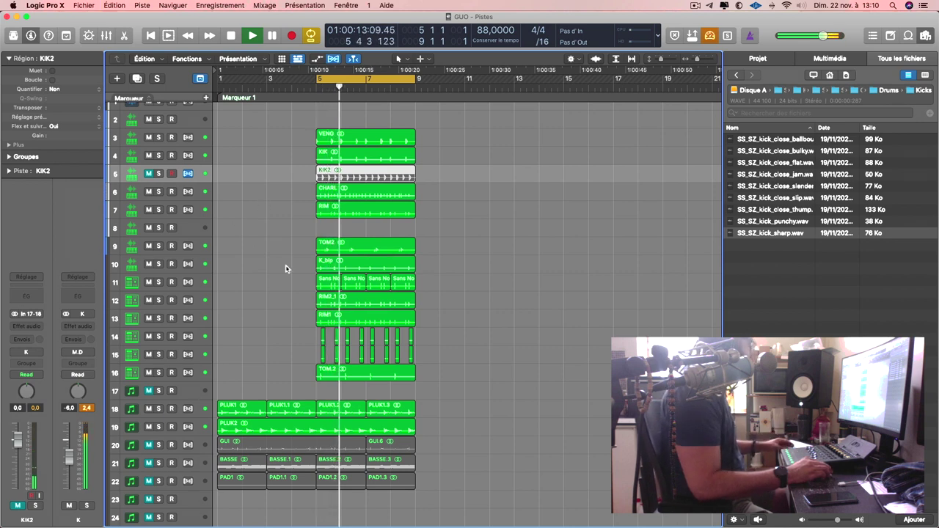
key(super+Up)
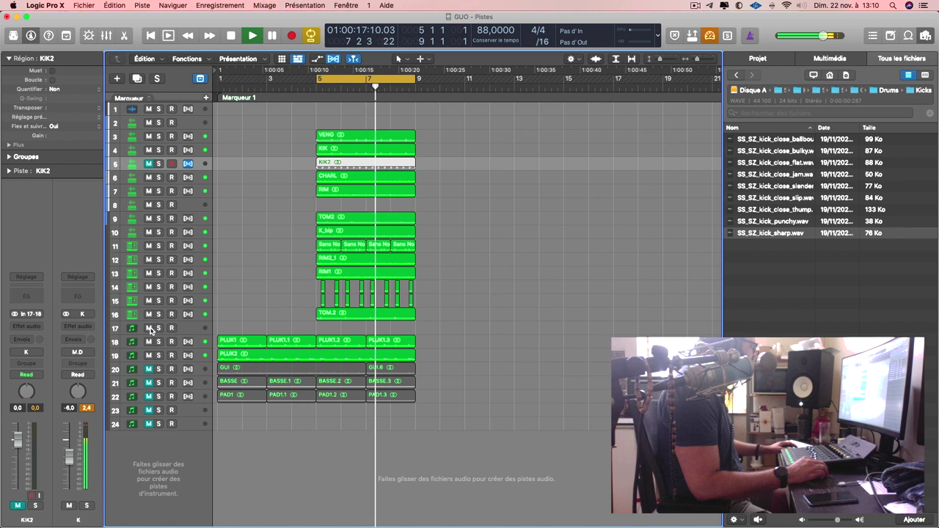
Step: Copy the percussion regions from bars 5–9 back to bar 1, on the VENG through TOM tracks
click(185, 331)
drag(459, 316, 237, 138)
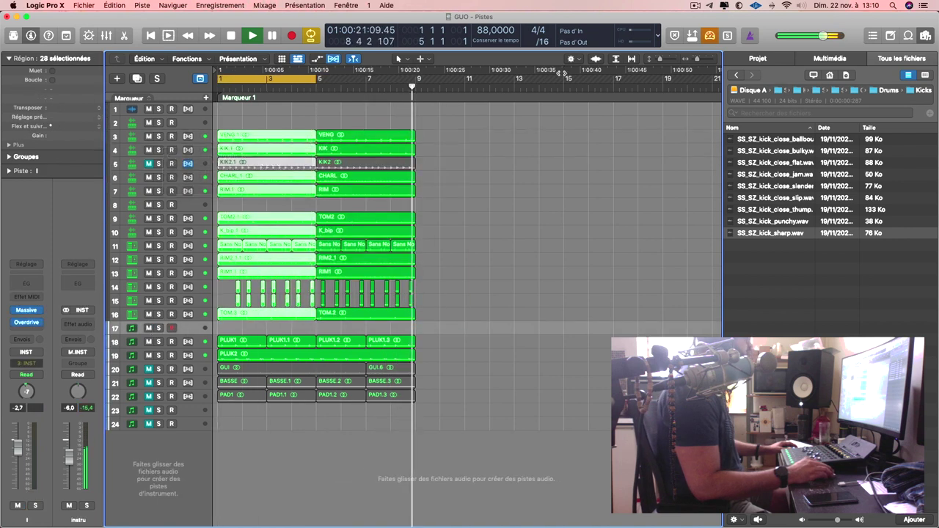
Step: Duplicate all the arrangement's regions to bar 9 and set the cycle range to the copies, bars 9 to 17
key(super+Left)
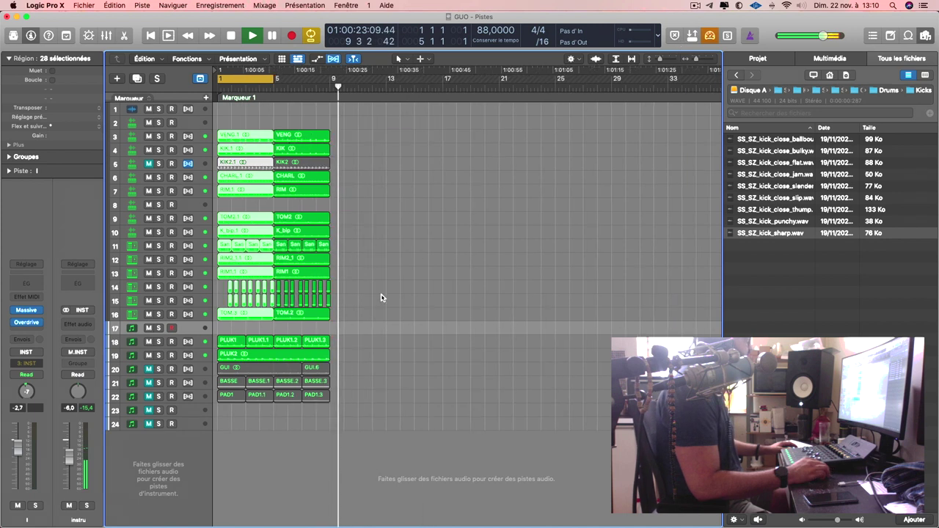
key(super+a)
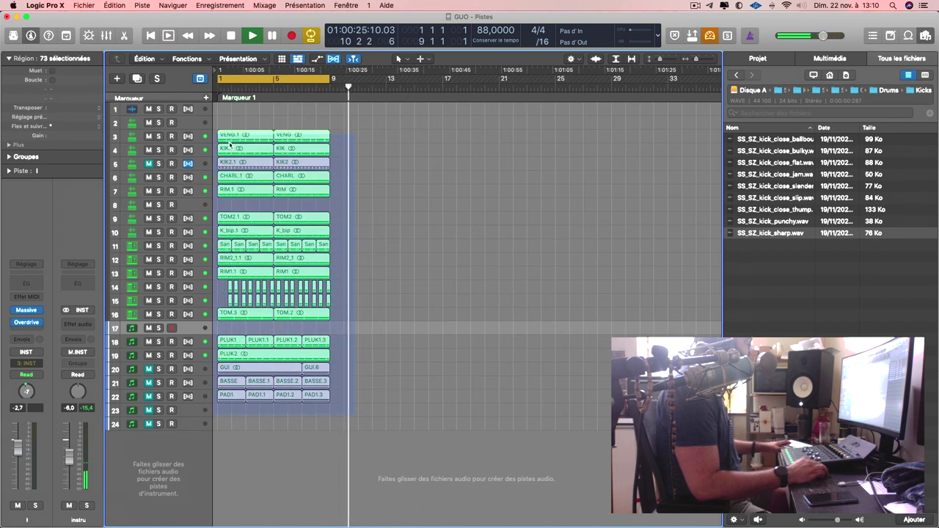
drag(247, 138, 361, 139)
drag(360, 141, 360, 141)
key(super+u)
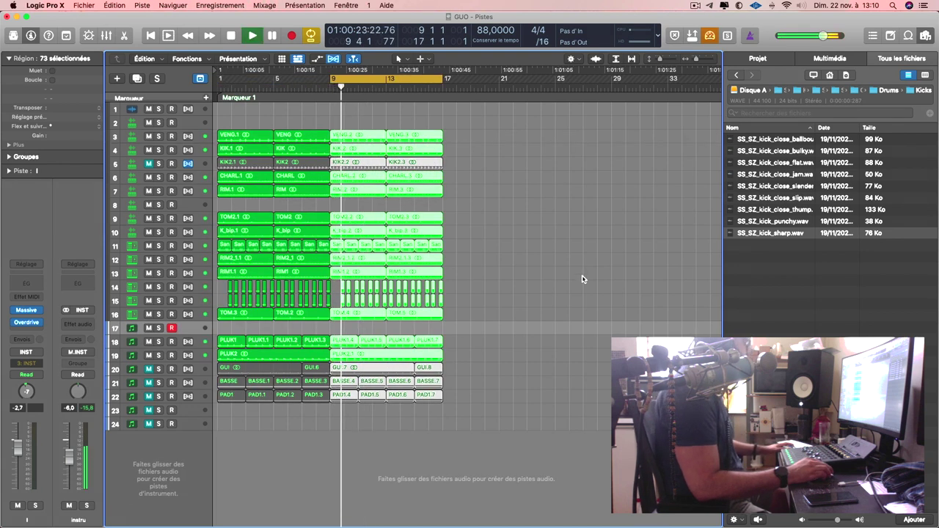
Step: Widen the track headers to show the track names and select the V track
key(super+Left)
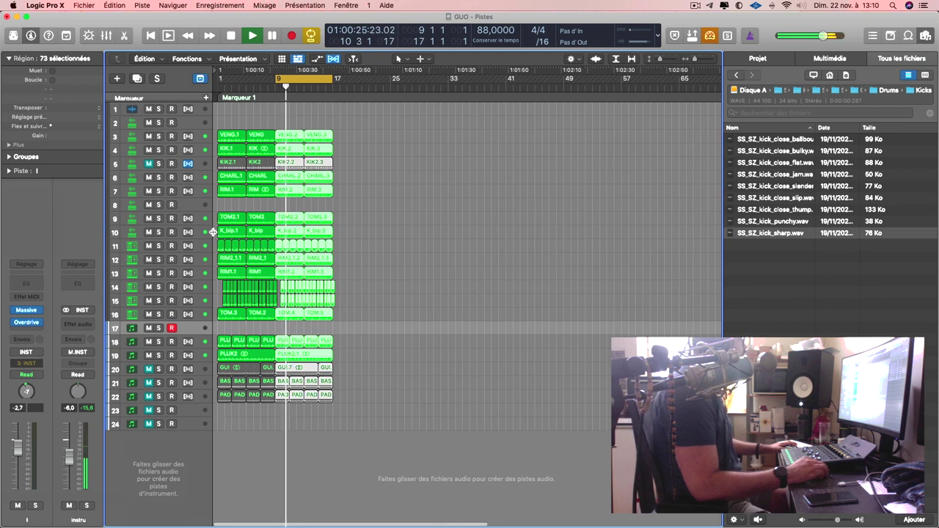
key(super+Right)
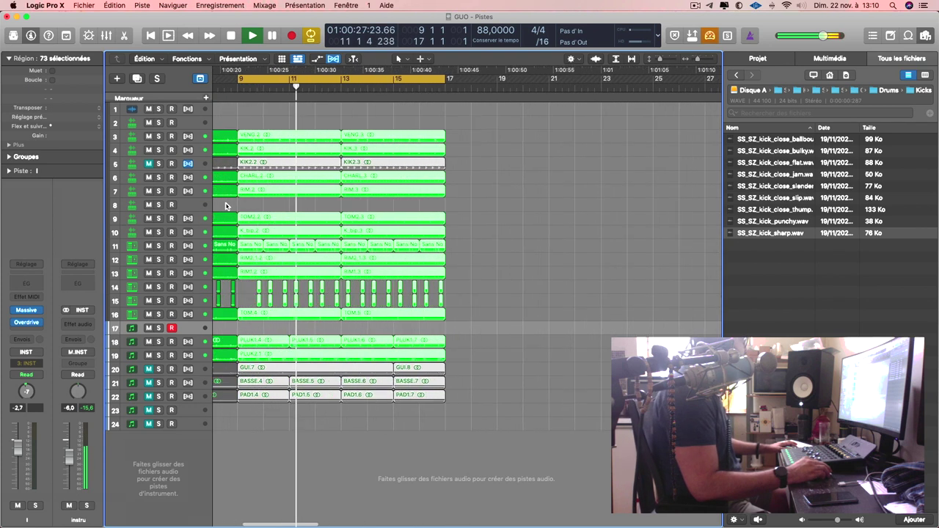
drag(243, 207, 251, 208)
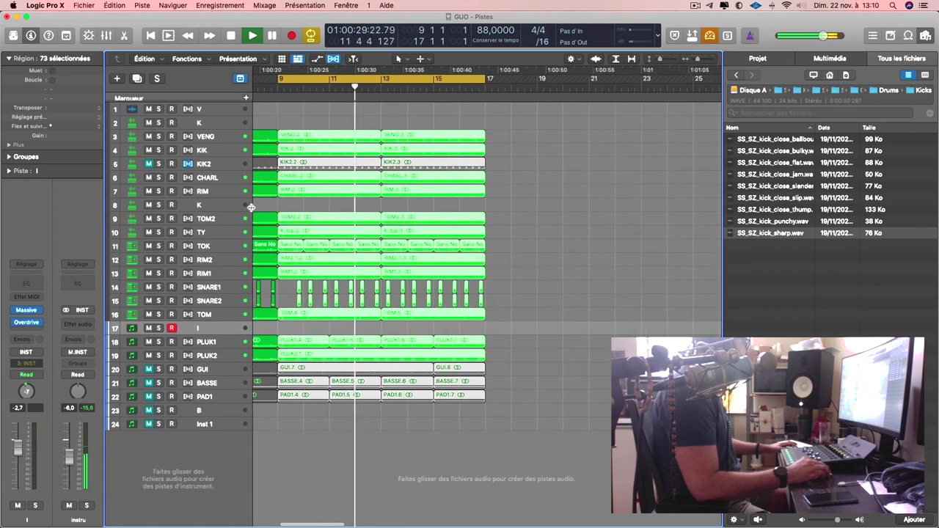
click(210, 110)
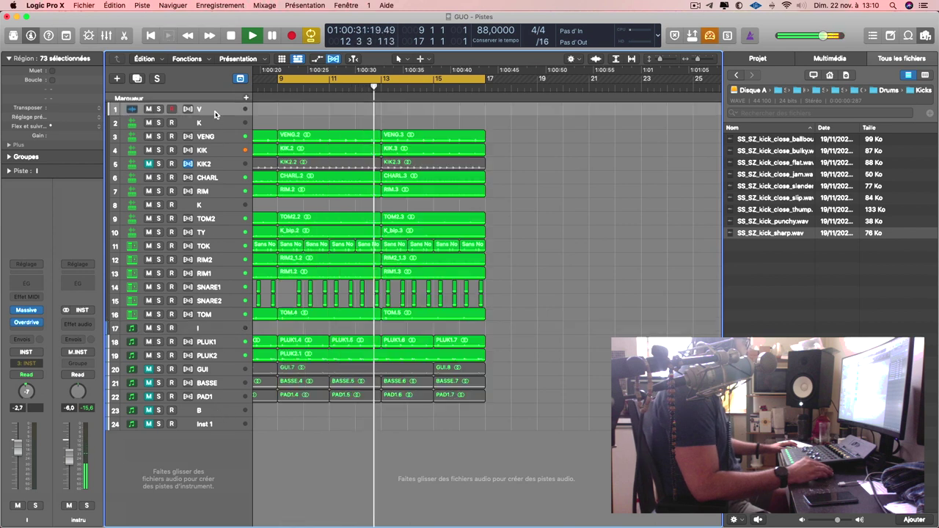
Step: Set the cycle range over the whole arrangement, from bar 1 to bar 17
key(super+Left)
key(super+Left)
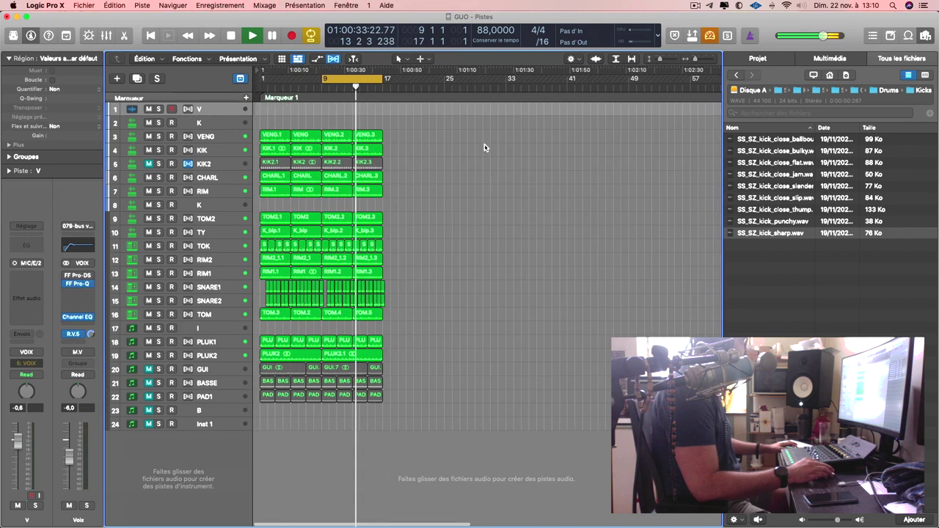
drag(259, 83, 380, 82)
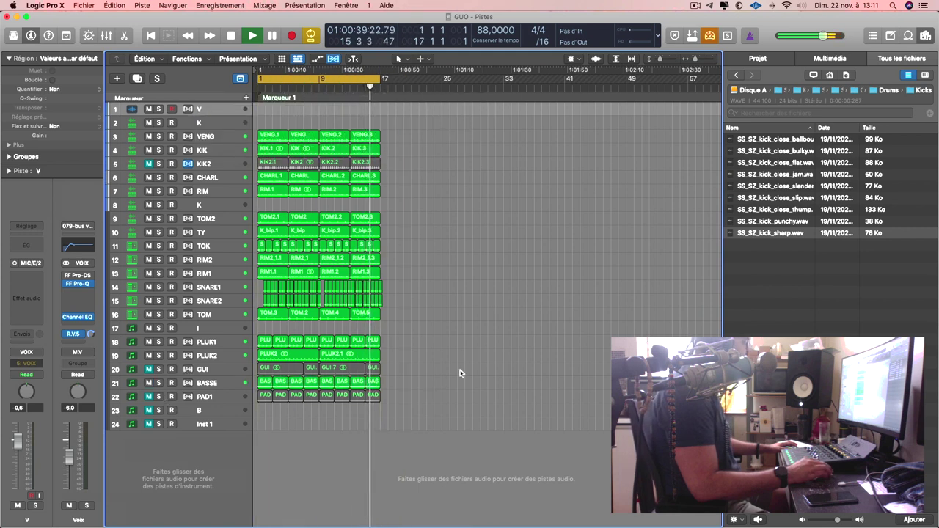
Step: Record a microphone take on the V track along the arrangement, from bar 1 to bar 17
key(super+Left)
key(super+Left)
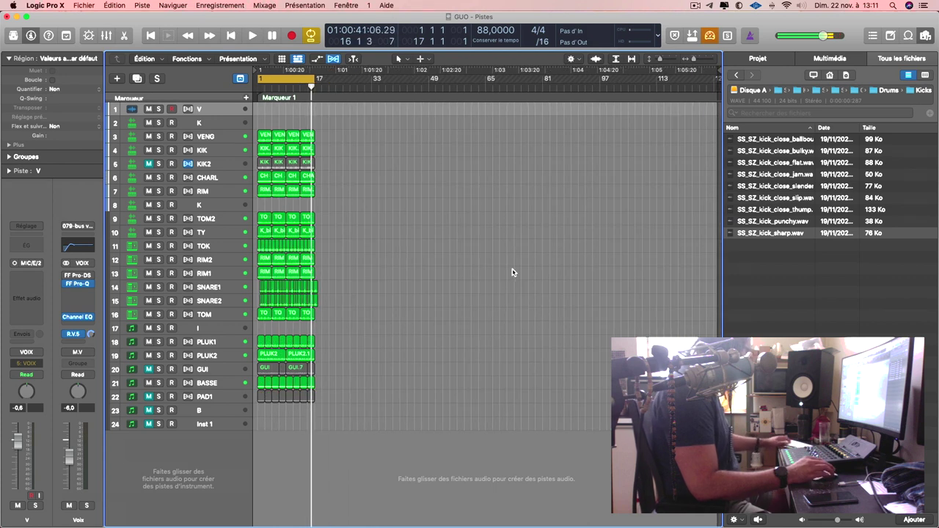
key(r)
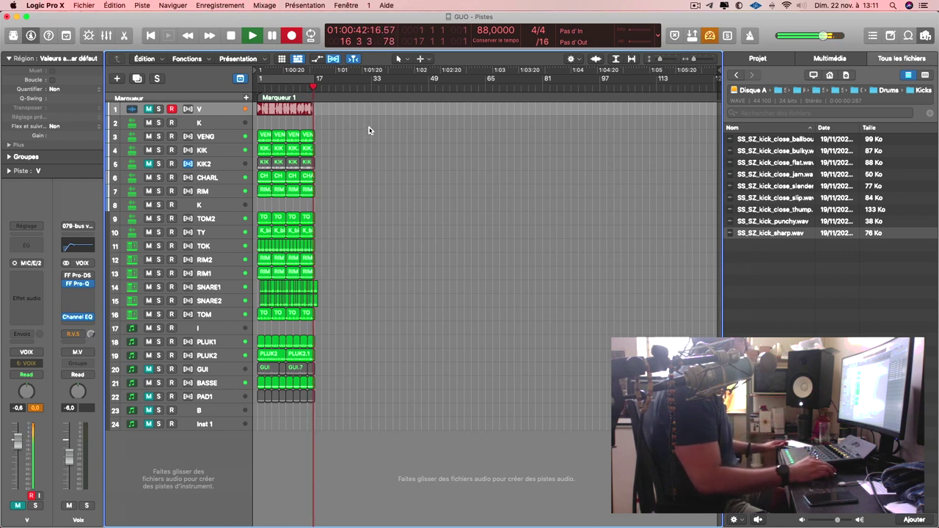
key(space)
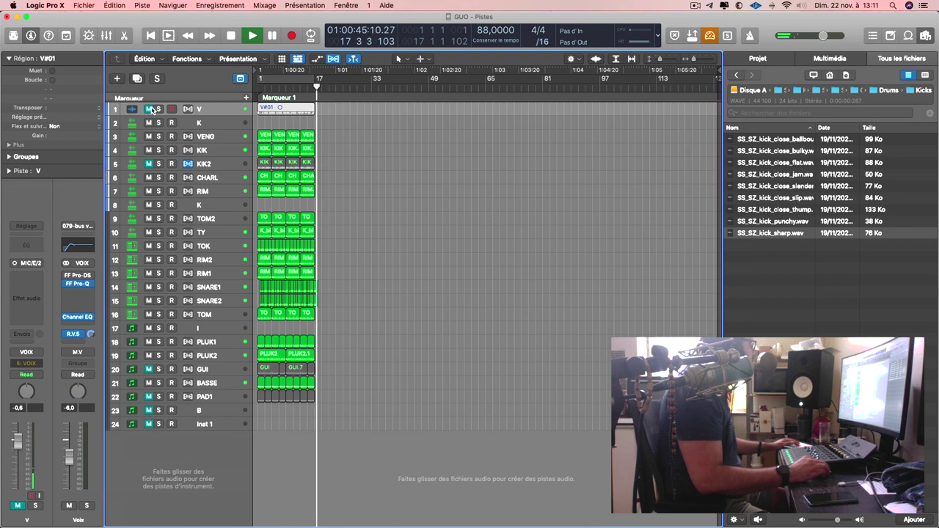
Step: Unmute the V track and play the new take from bar 1 with the cycle enabled
key(k)
key(k)
key(Return)
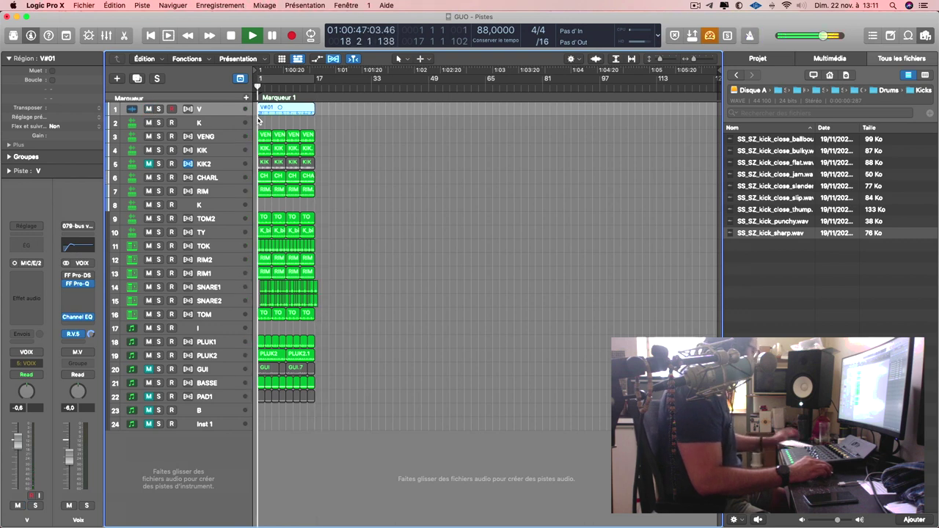
key(c)
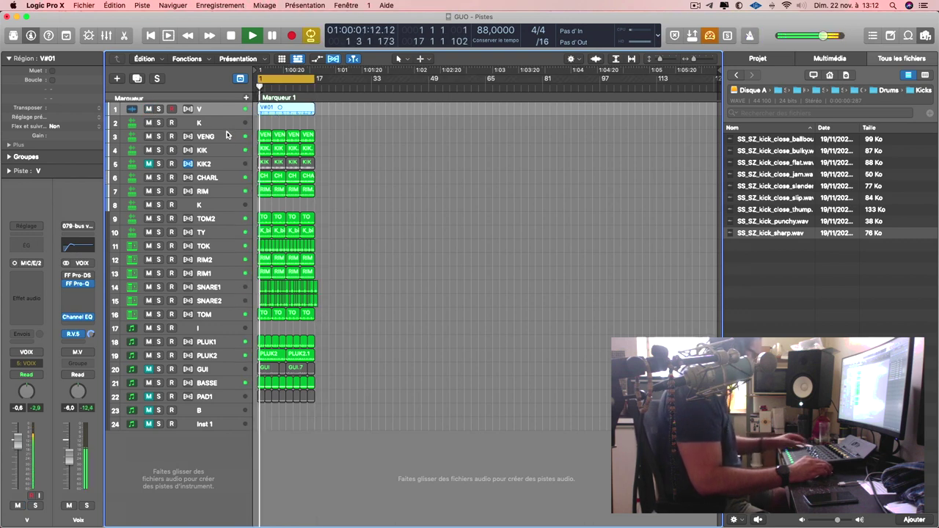
Step: Solo the V track, add a Channel EQ to it and load the "eq coupe" preset
key(s)
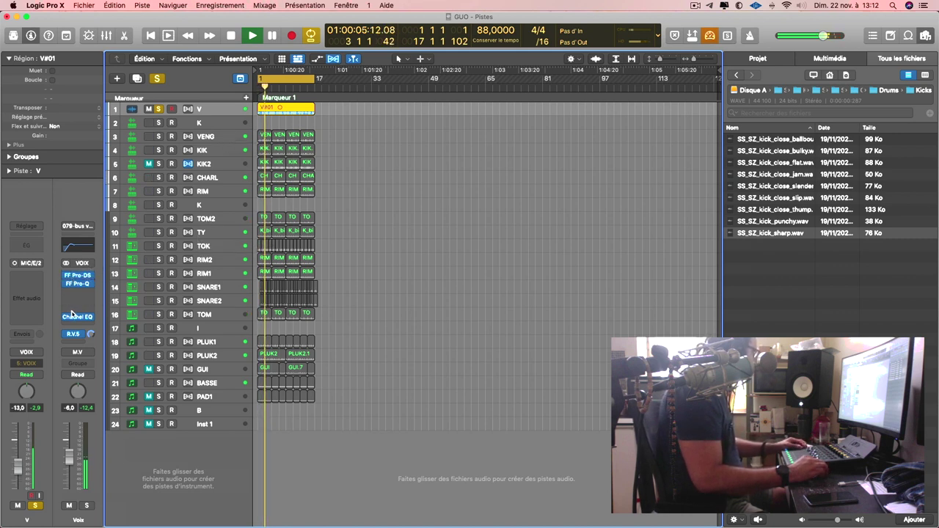
click(26, 247)
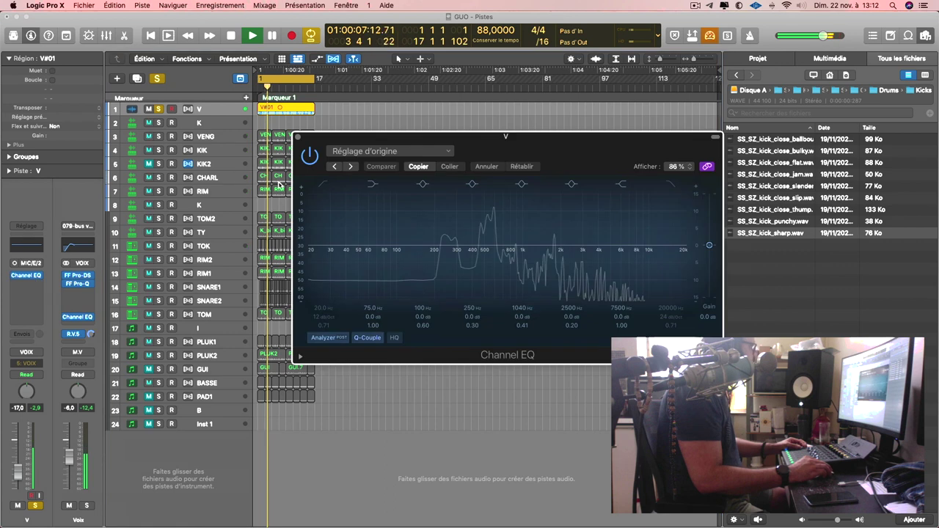
click(349, 167)
click(349, 167)
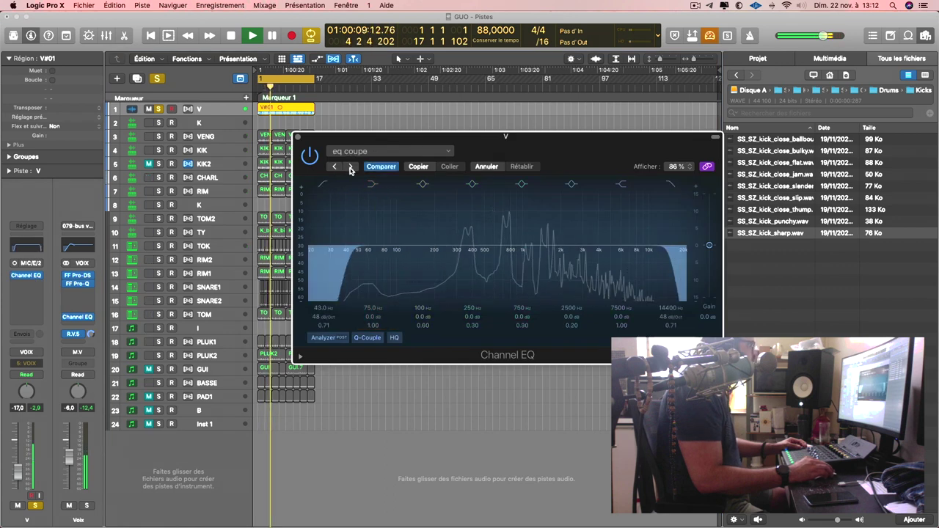
Step: Raise the V track's EQ low cut to about 348 Hz and cut 10.4 dB at 685 Hz
drag(327, 297, 433, 253)
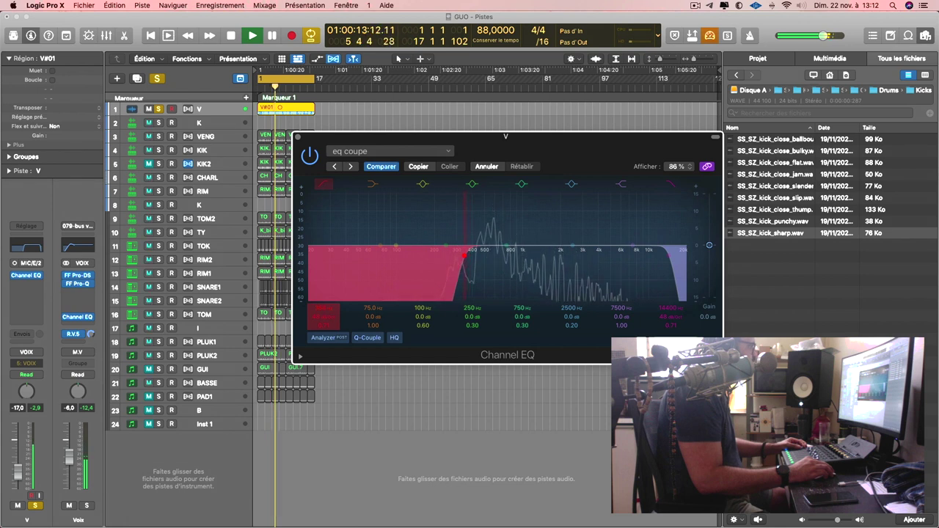
drag(507, 247, 505, 291)
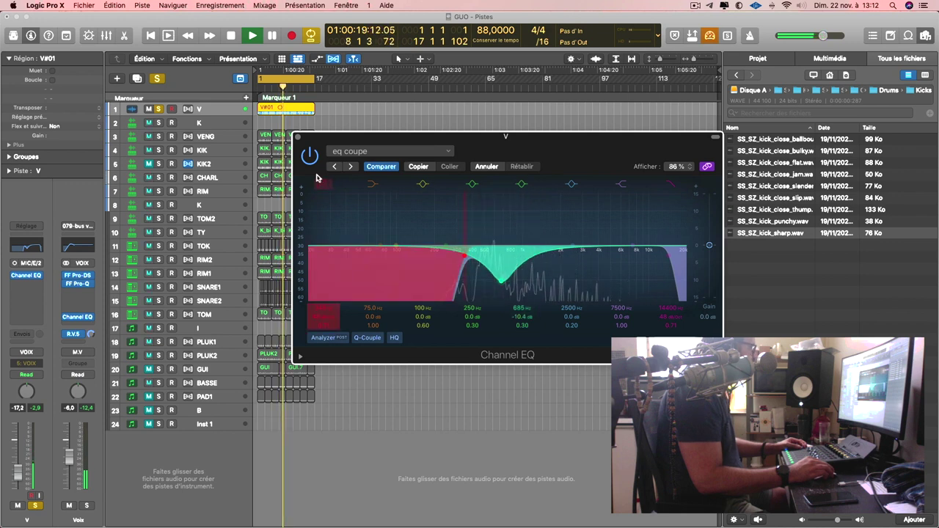
Step: Clear the V track's solo, deepen its mid EQ cut to -11.9 dB at 680 Hz and lower the high shelf to -14.2 dB at 3080 Hz
click(160, 110)
click(161, 110)
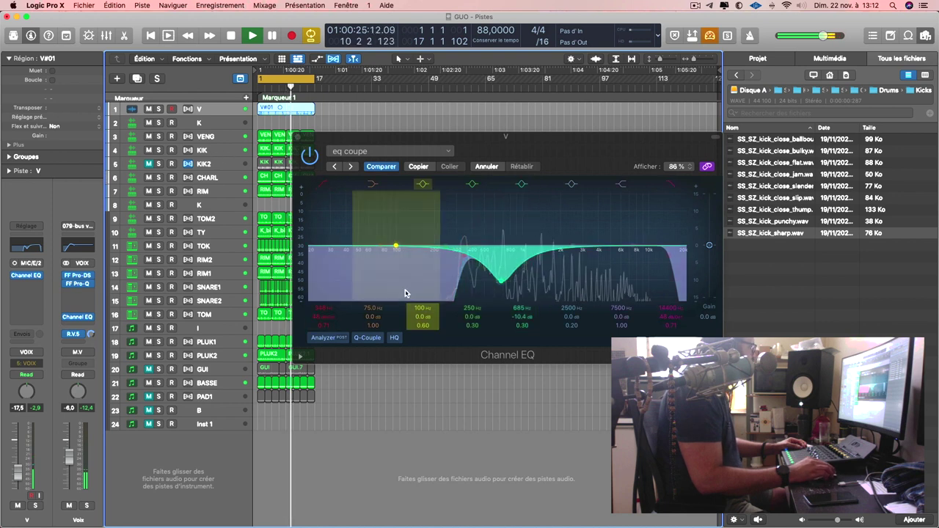
drag(500, 277, 502, 291)
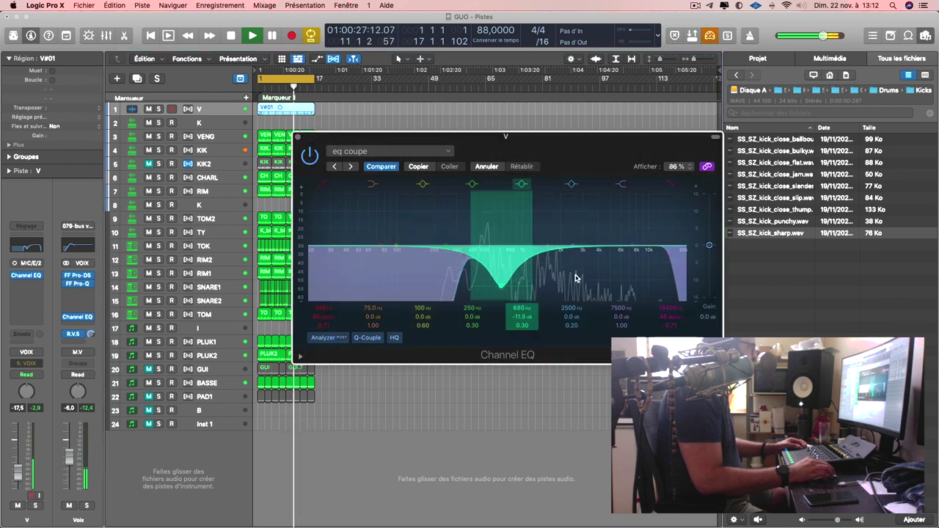
drag(628, 257, 588, 293)
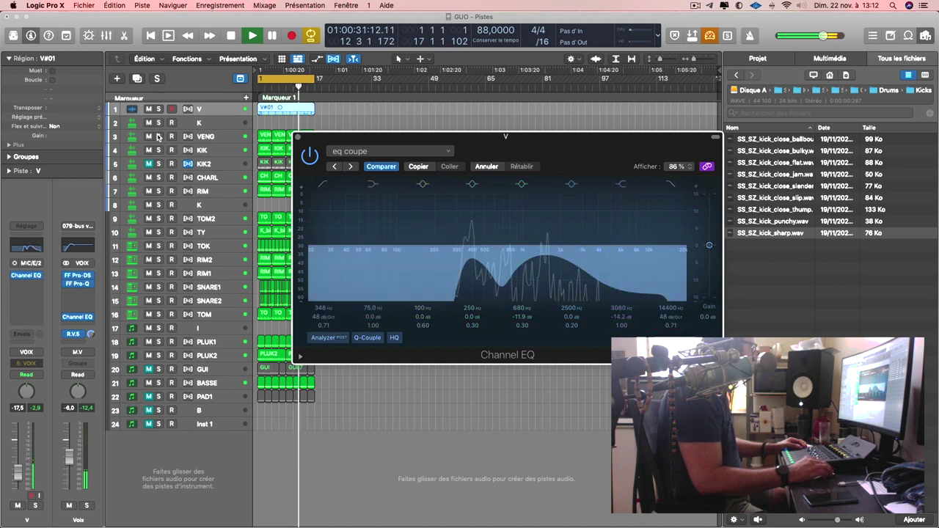
Step: Insert ChromaVerb after the Channel EQ on the V track, solo the track and load the Large Ambience preset
click(36, 286)
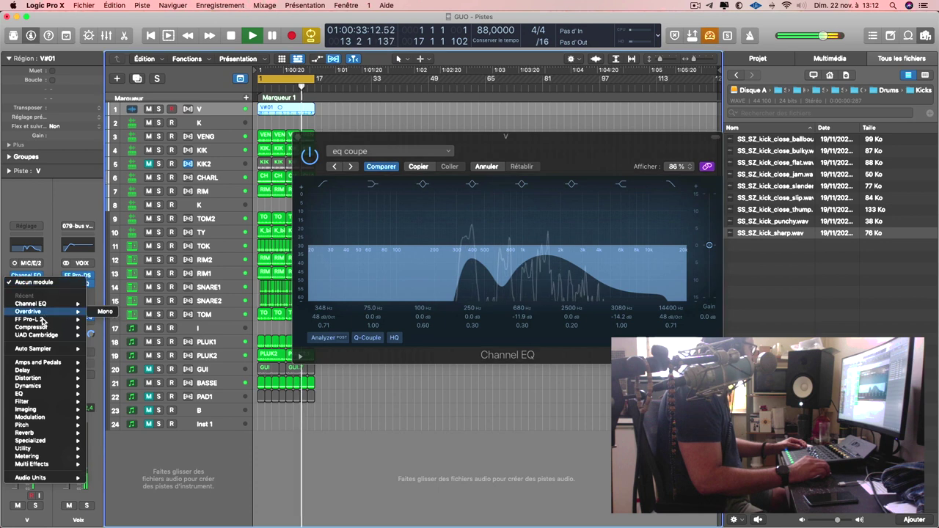
mouse_move(44, 444)
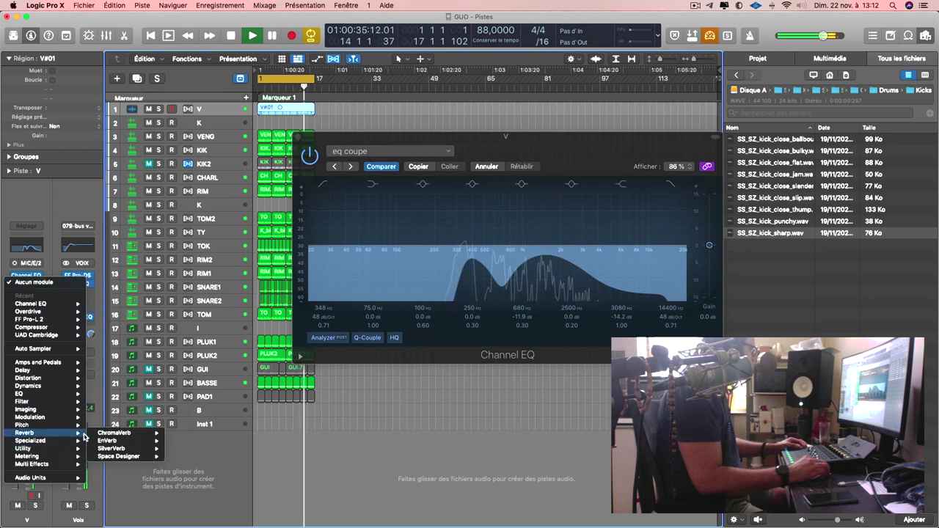
click(245, 424)
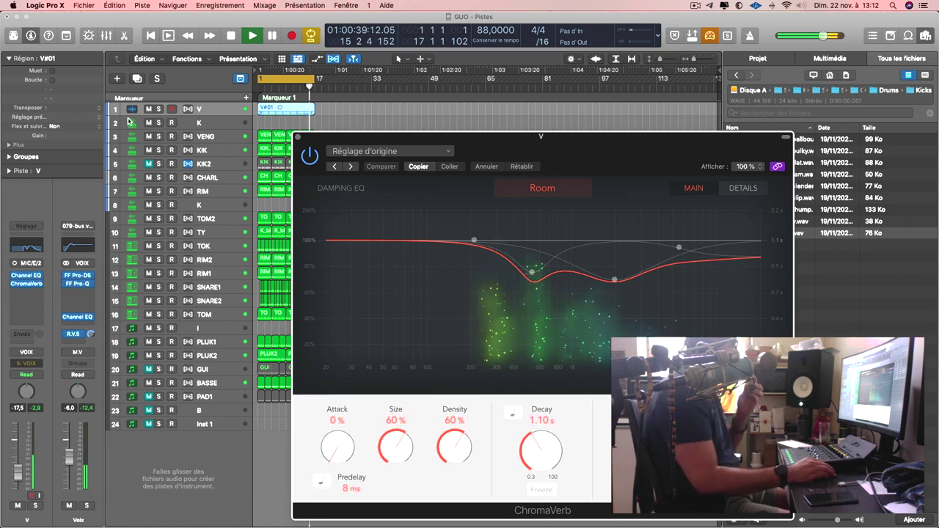
click(257, 129)
key(s)
click(389, 151)
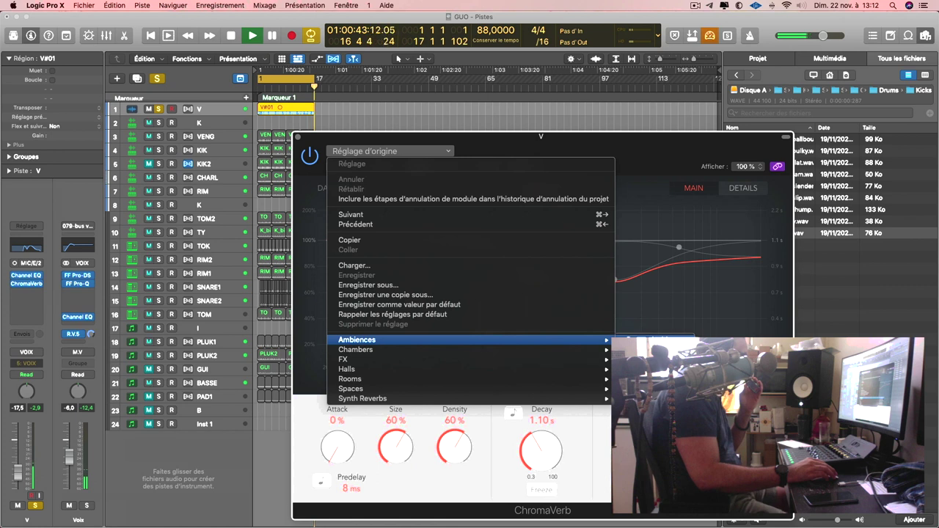
click(653, 341)
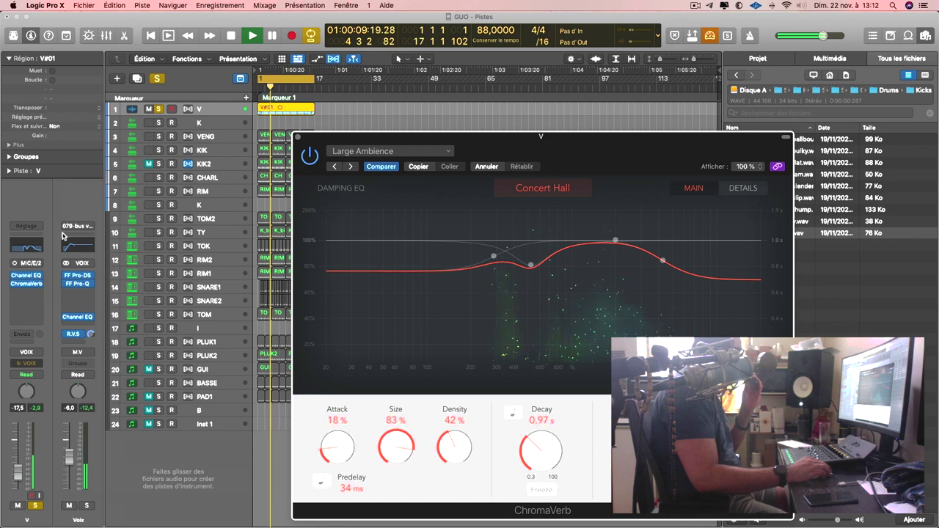
Step: Try a Bitcrusher after ChromaVerb on the V track, auditioning its presets up to 16 Bit 10 X
click(33, 293)
mouse_move(48, 415)
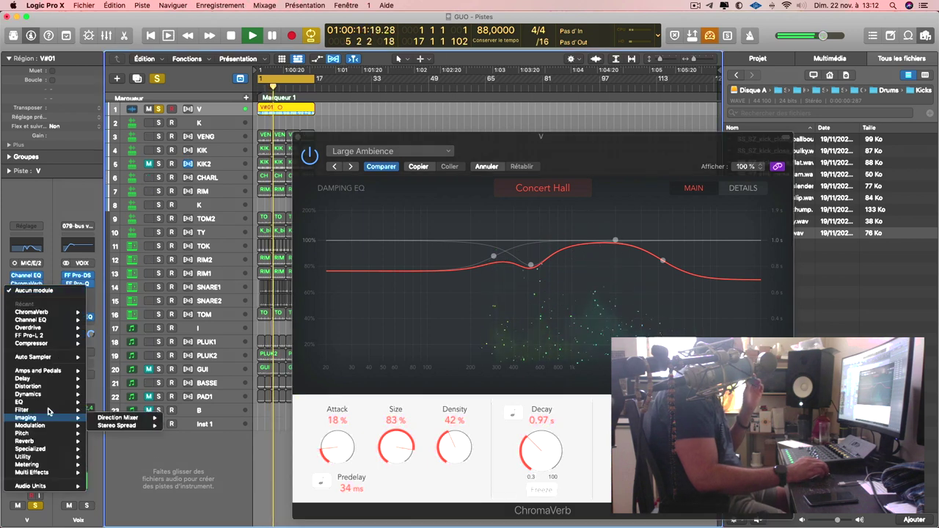
click(408, 238)
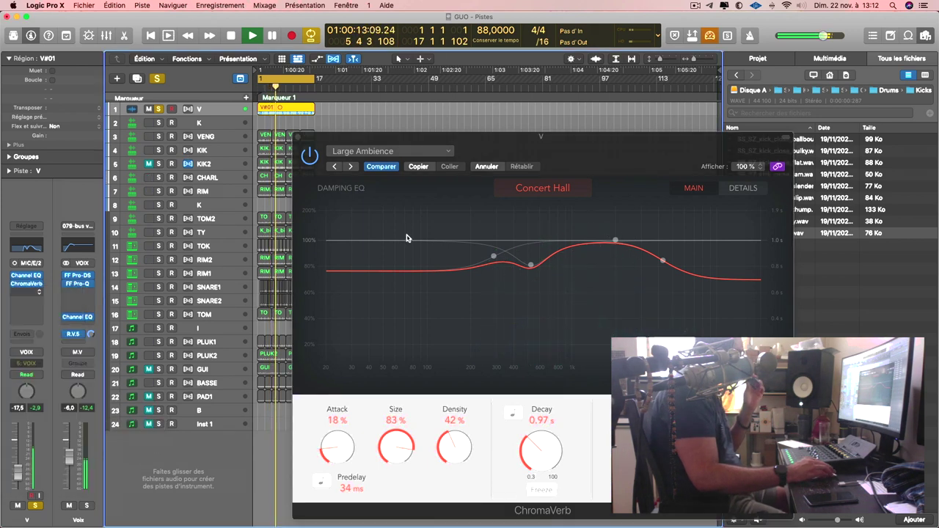
click(351, 167)
click(352, 167)
click(351, 168)
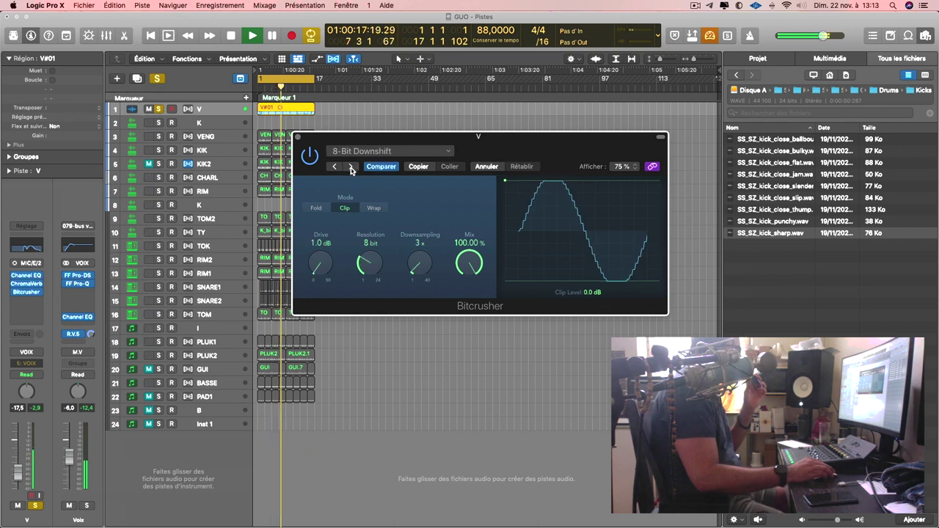
click(351, 166)
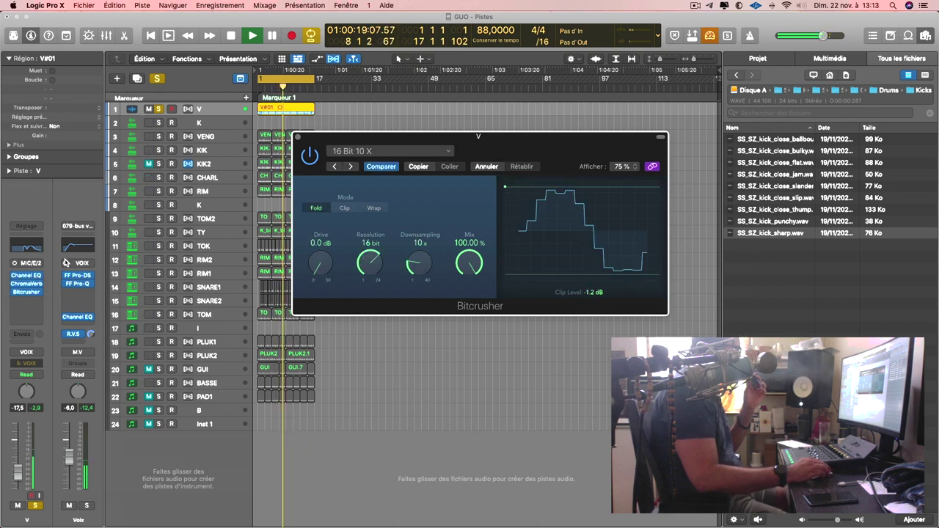
Step: Replace the Bitcrusher on the V track with Phase Distortion and load the Alien Bass preset
click(37, 292)
mouse_move(81, 402)
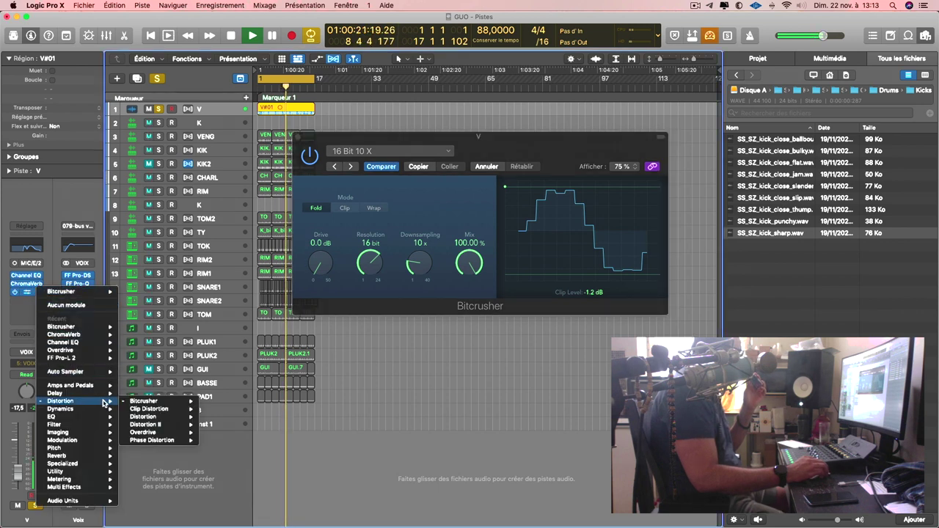
click(215, 441)
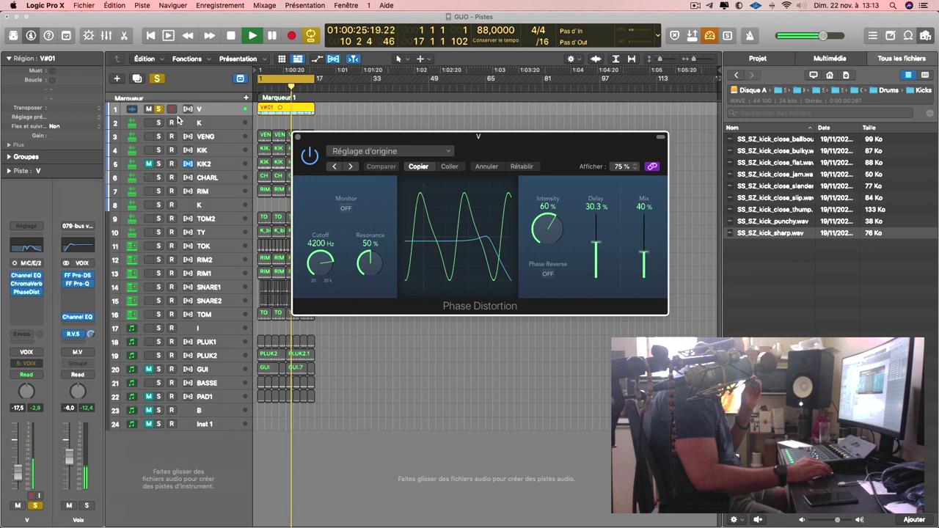
click(352, 168)
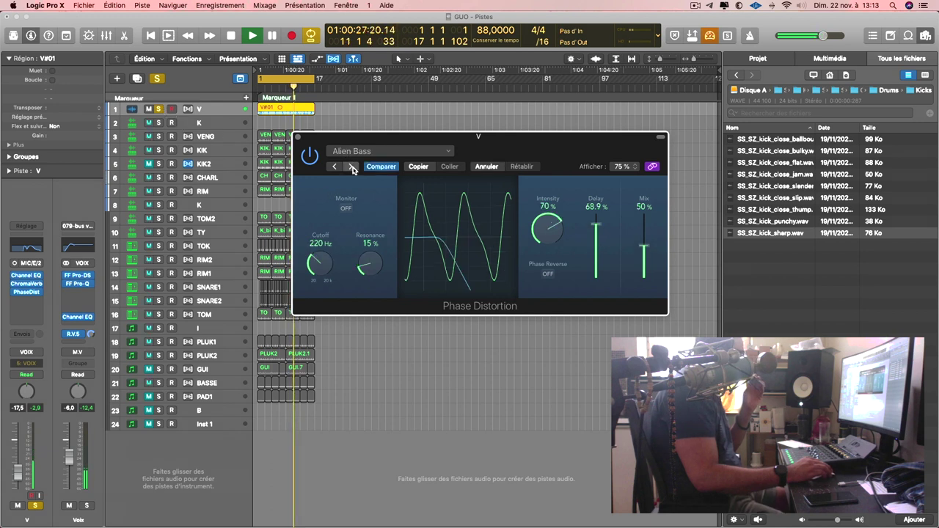
Step: Switch the Phase Distortion on the V track to the Kick Drum Drone preset and clear the V track's solo
click(352, 167)
click(351, 167)
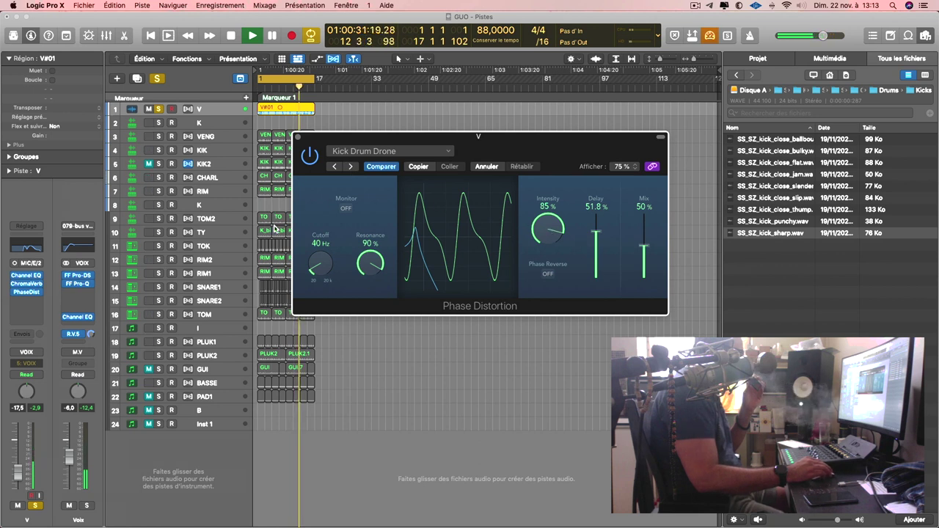
click(40, 288)
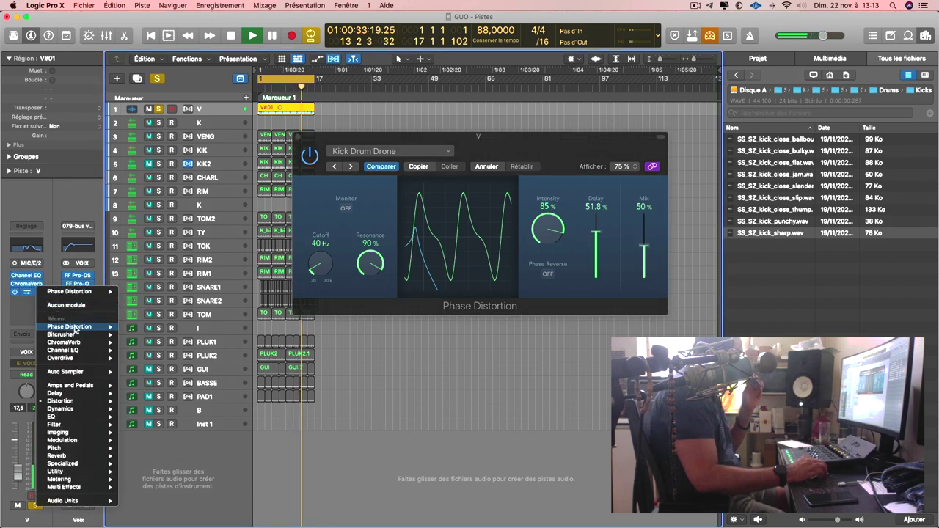
mouse_move(85, 406)
click(152, 441)
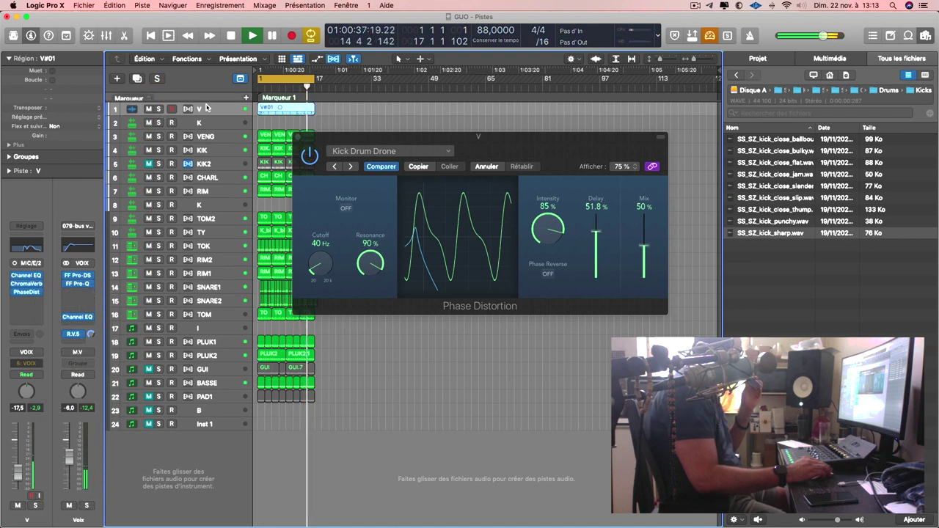
Step: Insert a Stereo Delay after the Phase Distortion on the V track
click(39, 294)
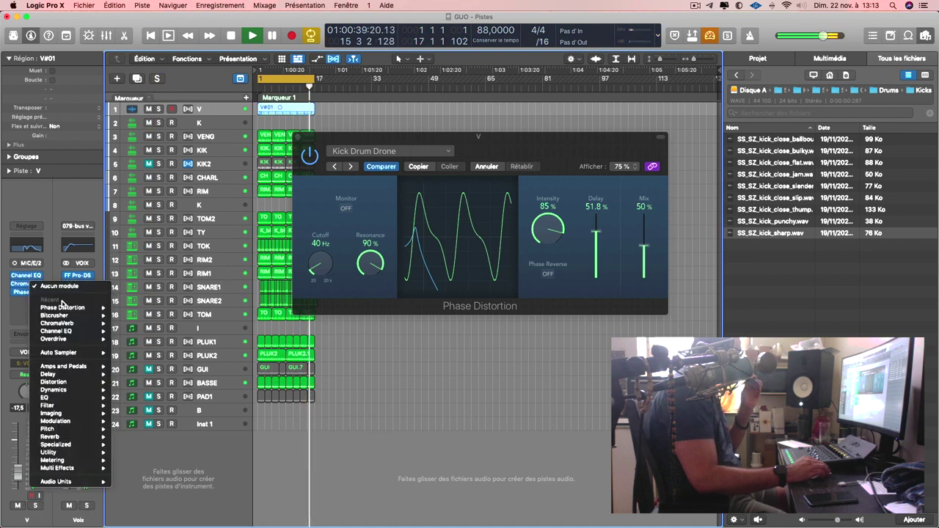
mouse_move(66, 312)
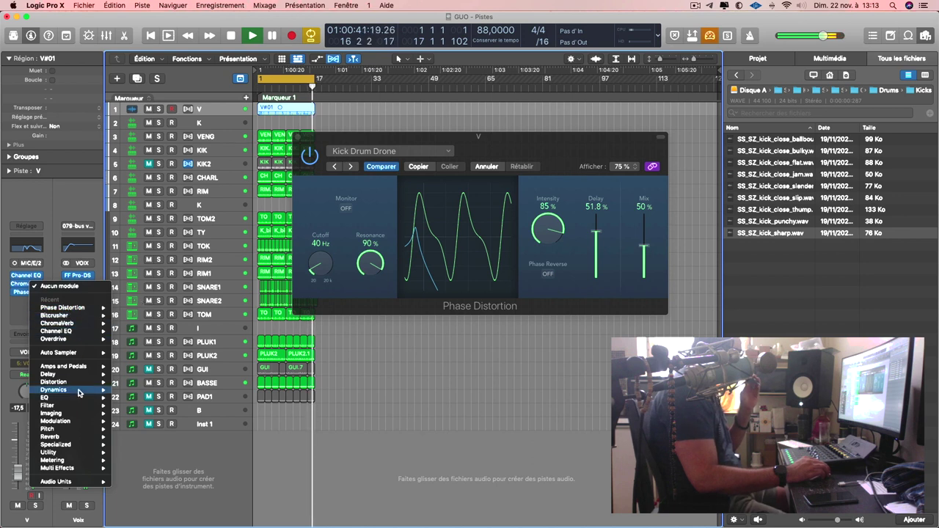
mouse_move(82, 386)
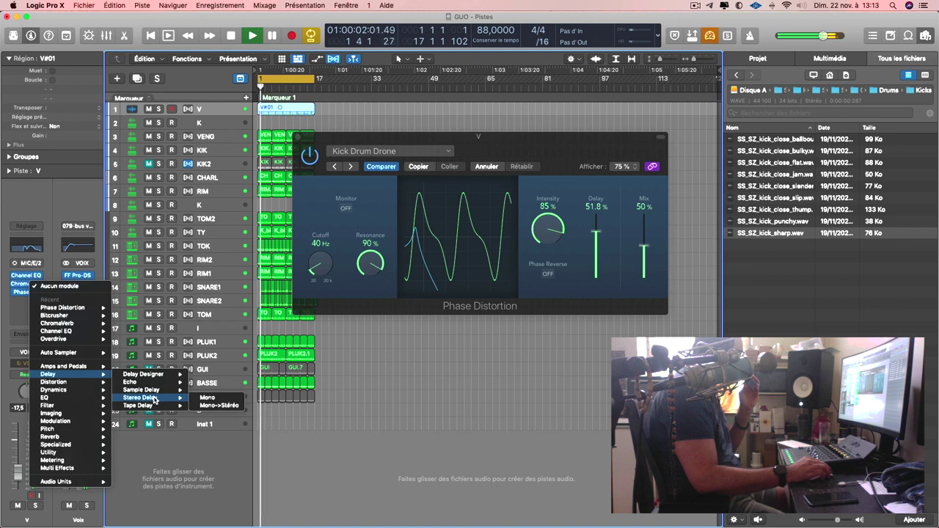
click(143, 398)
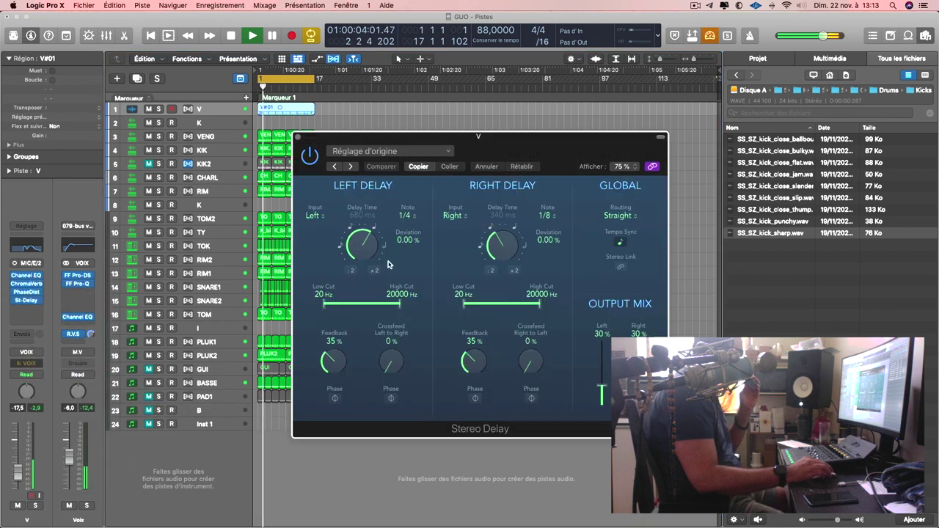
Step: Load the 1\8 Note Dotted preset in the Stereo Delay and lower its left and right output mix to 11%
click(444, 151)
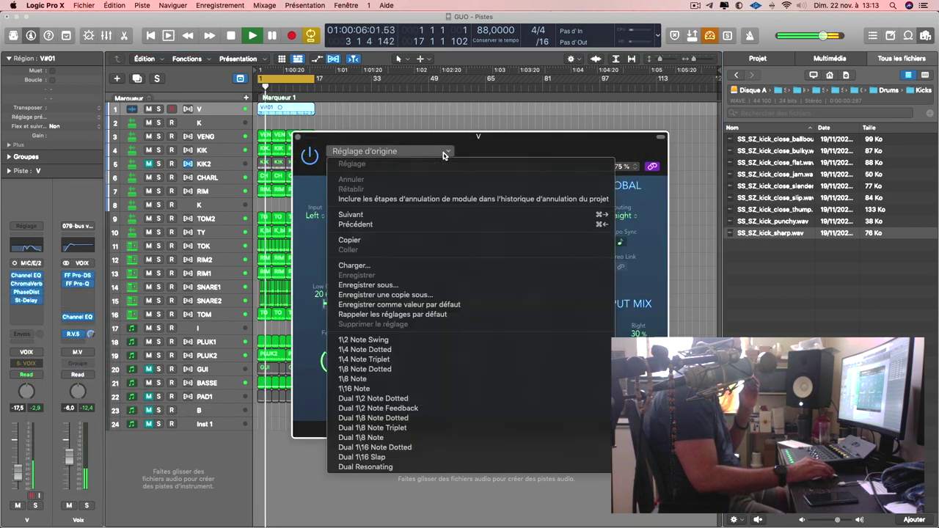
click(410, 369)
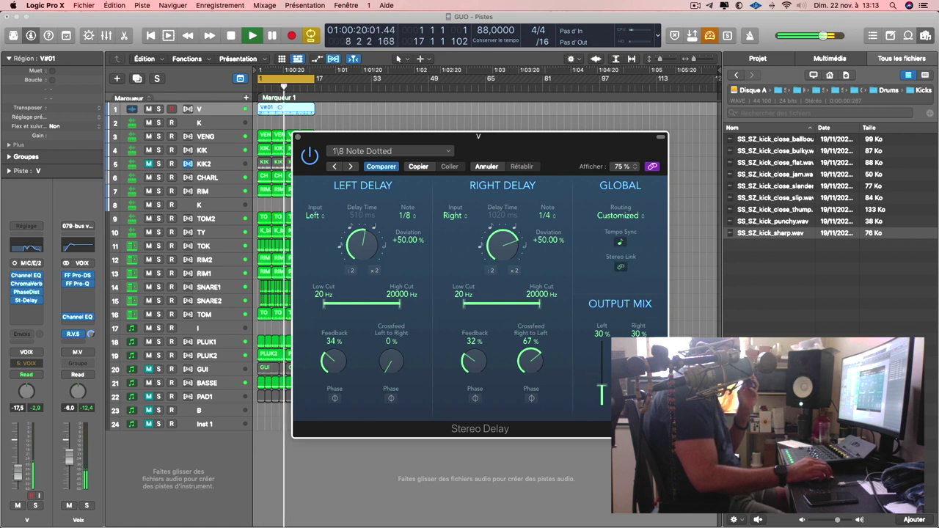
drag(602, 394, 602, 400)
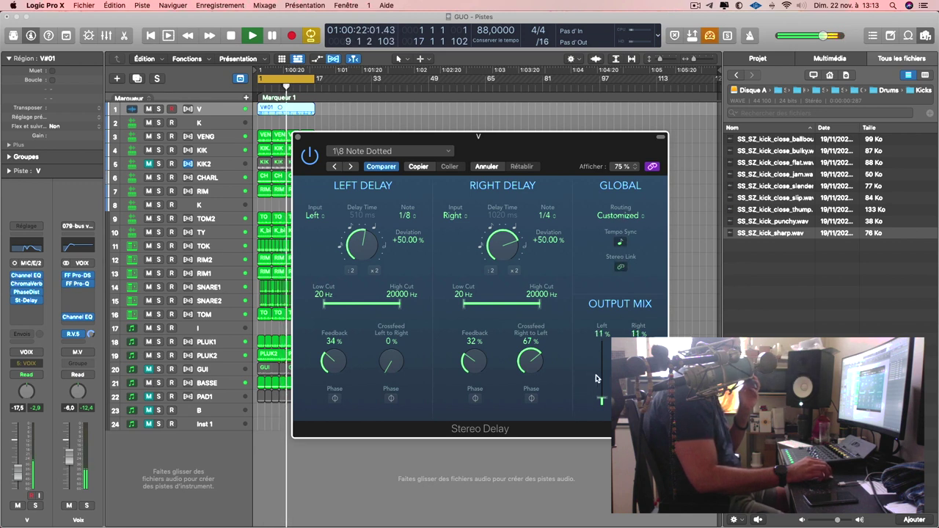
click(298, 138)
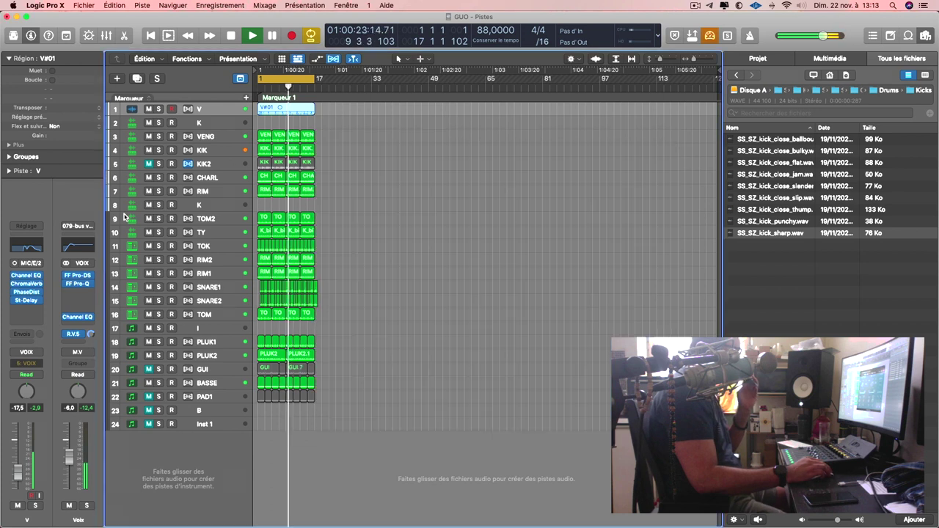
Step: Insert a second ChromaVerb after the Stereo Delay on the V track, load the Cathedral preset and restart playback from bar 1
click(26, 308)
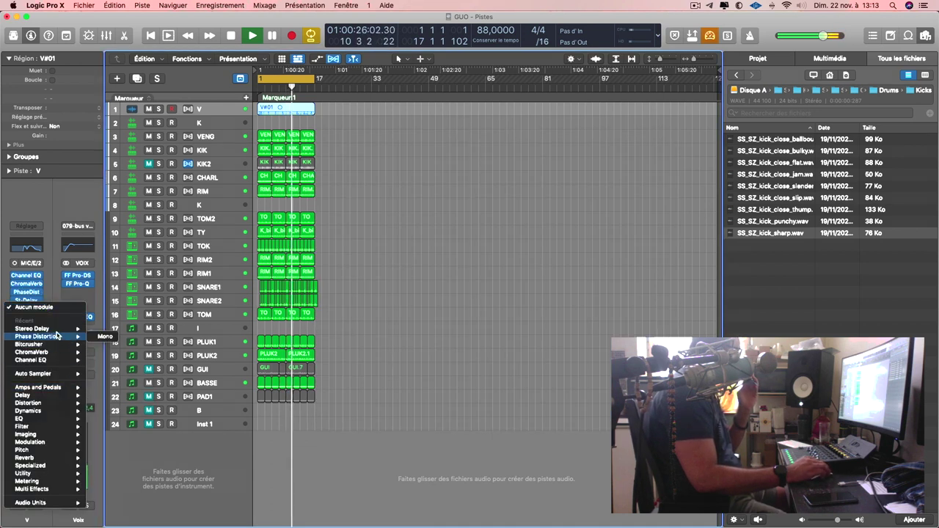
mouse_move(59, 338)
click(406, 215)
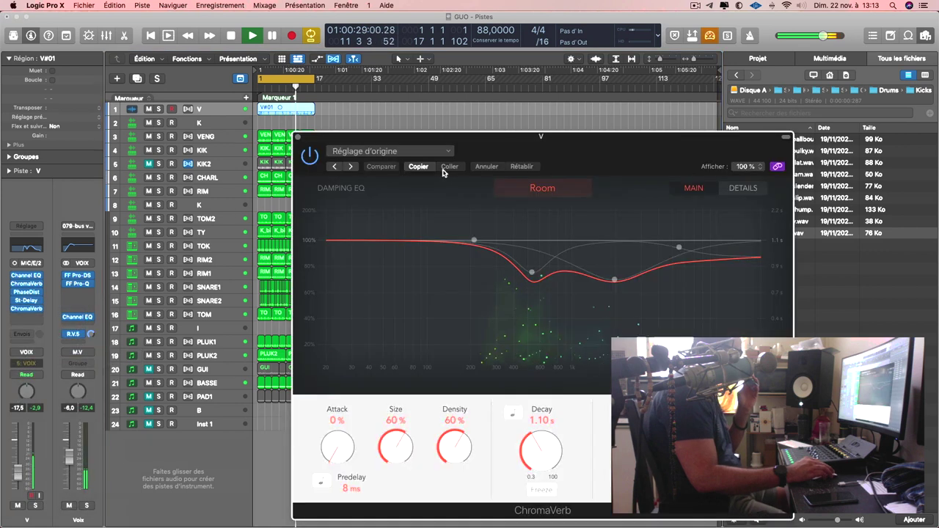
click(389, 151)
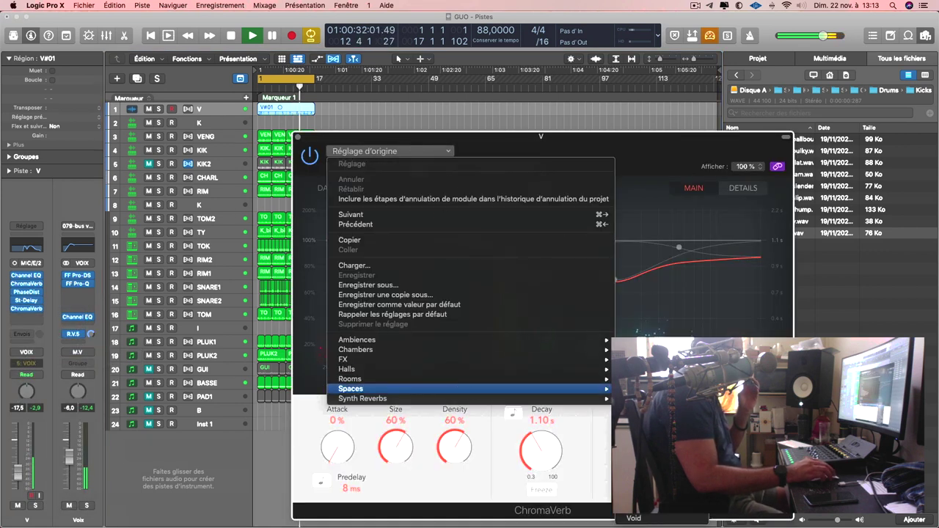
click(645, 389)
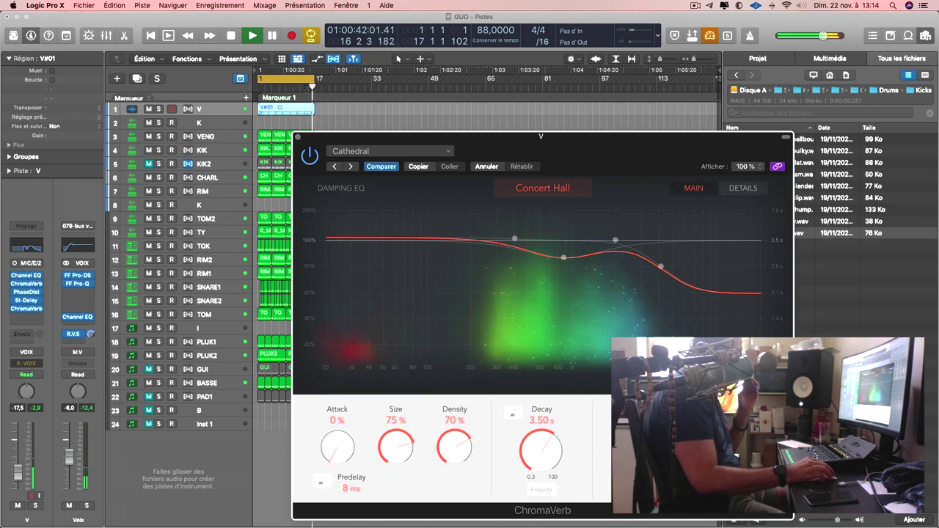
click(298, 137)
key(Return)
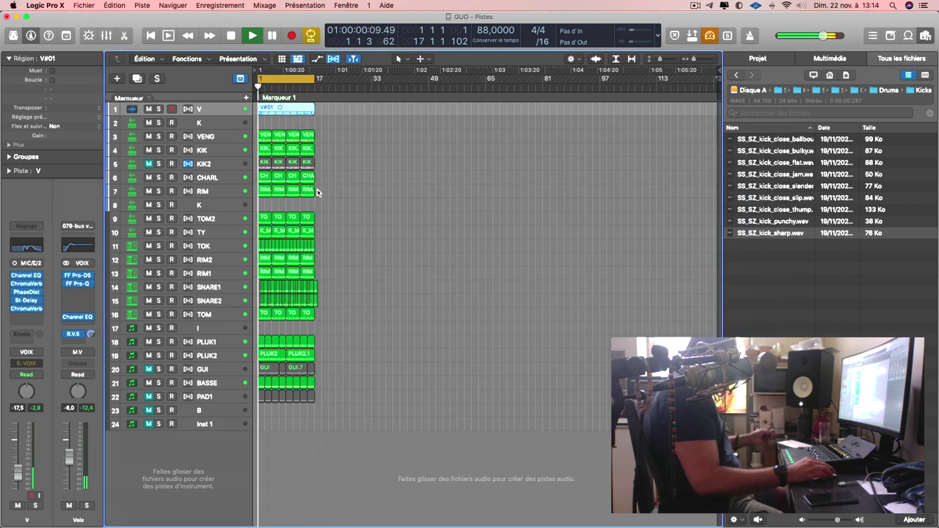
ctrl+alt+click(415, 223)
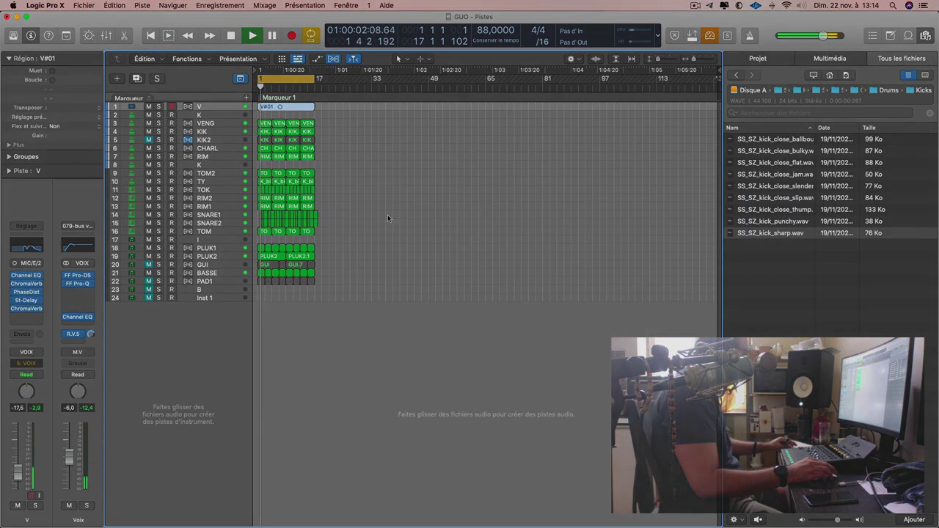